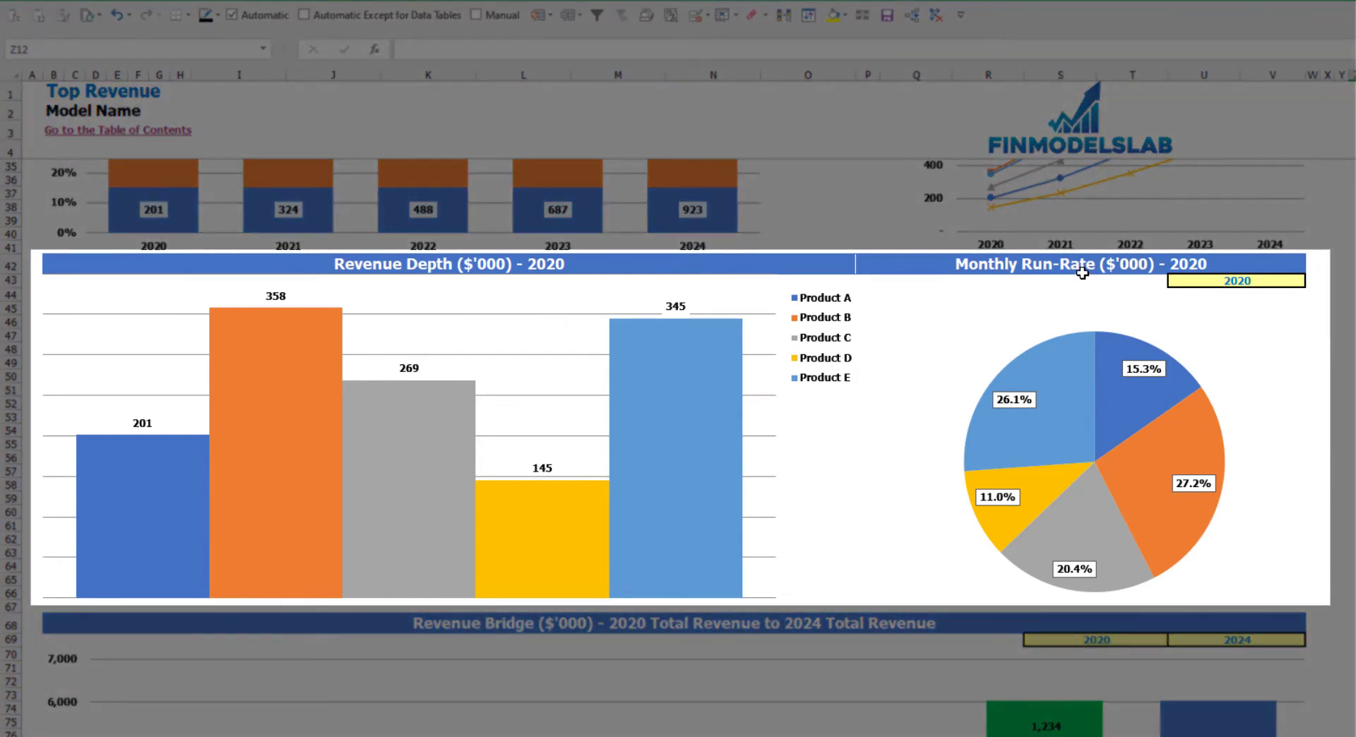
Set the year for the Revenue Depth and Monthly Run-Rate charts to 2021
left_click(1280, 277)
left_click(1312, 281)
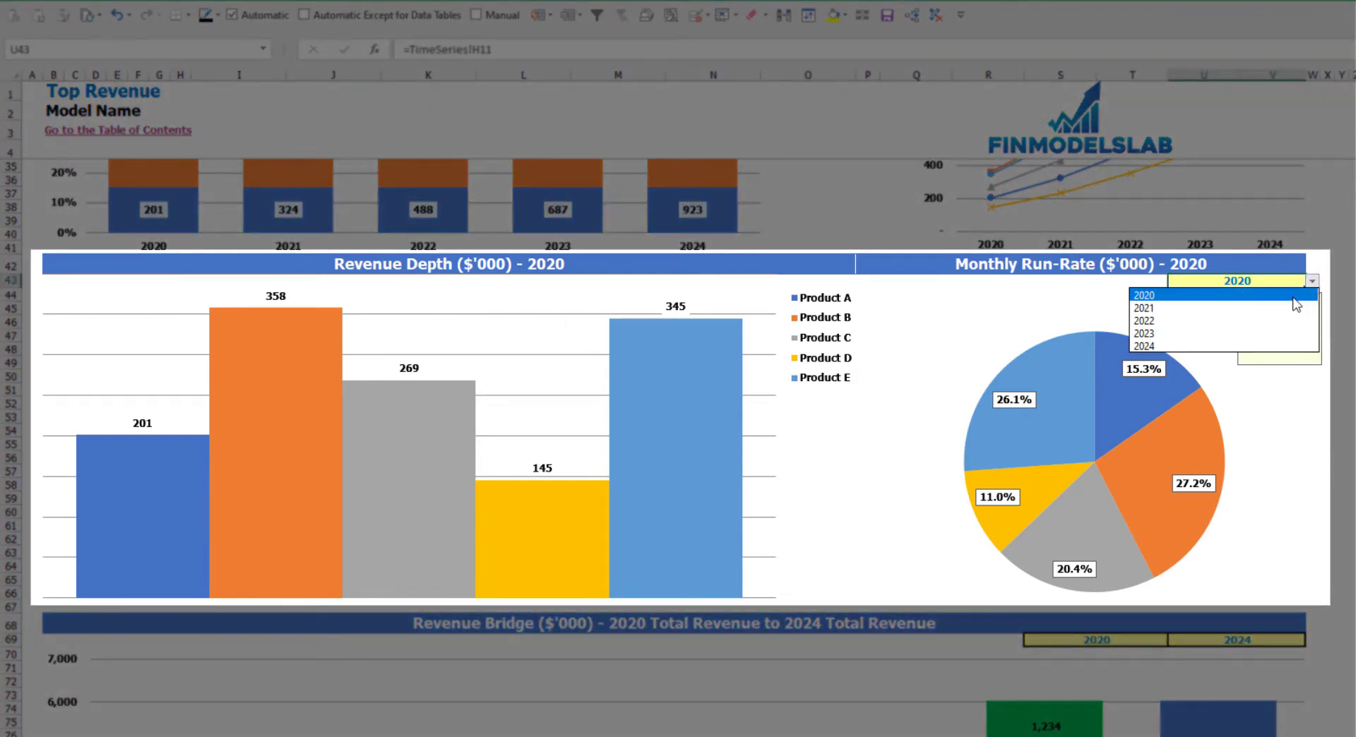
left_click(1215, 305)
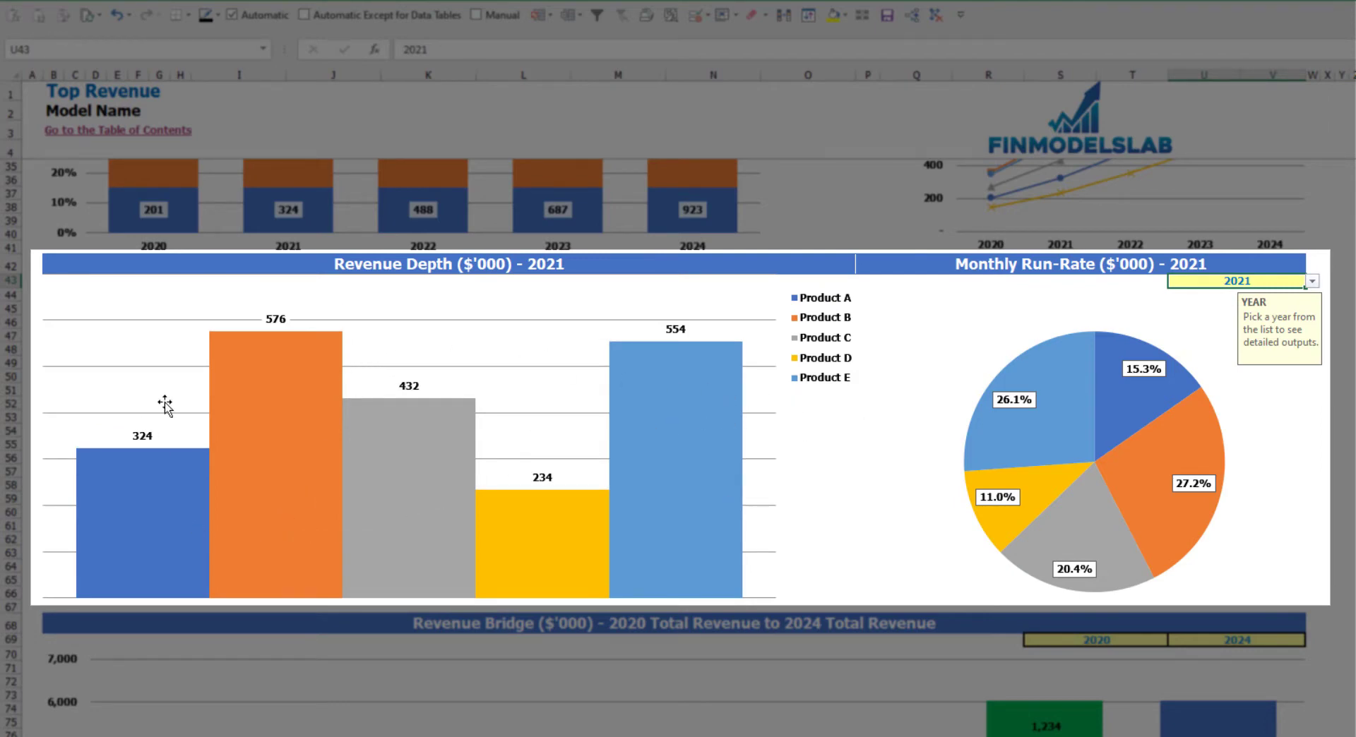
mouse_move(1056, 457)
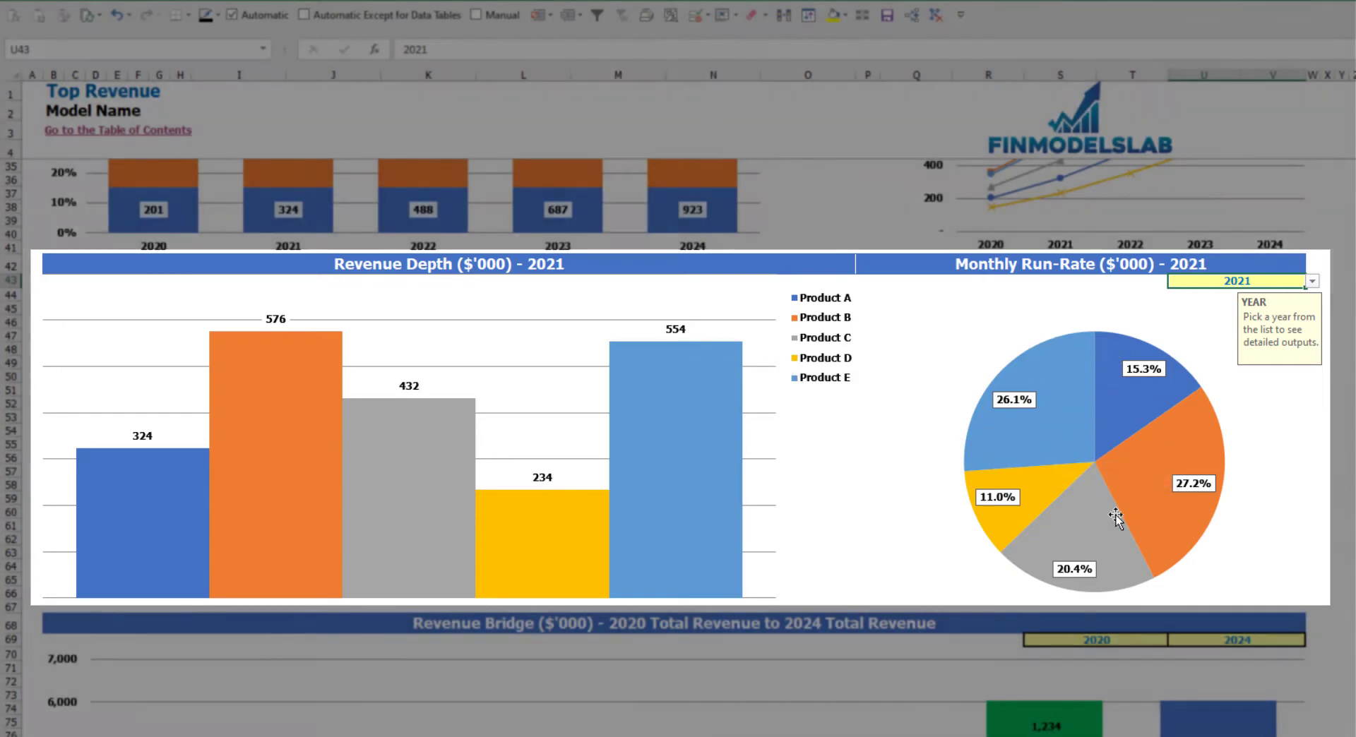
mouse_move(1114, 526)
Examine the Revenue Bridge chart and the year choices for its first and last year
scroll(1102, 517, "down", 3)
scroll(1102, 517, "down", 3)
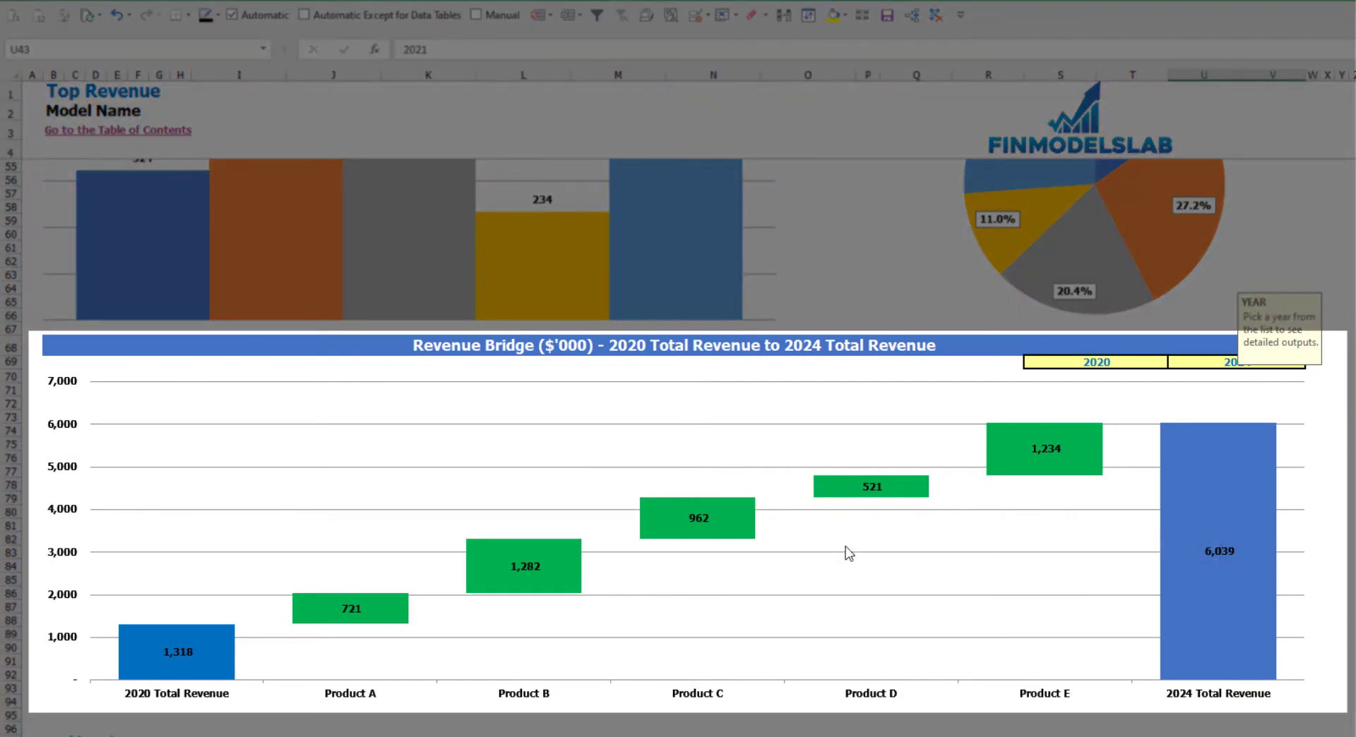
left_click(1252, 510)
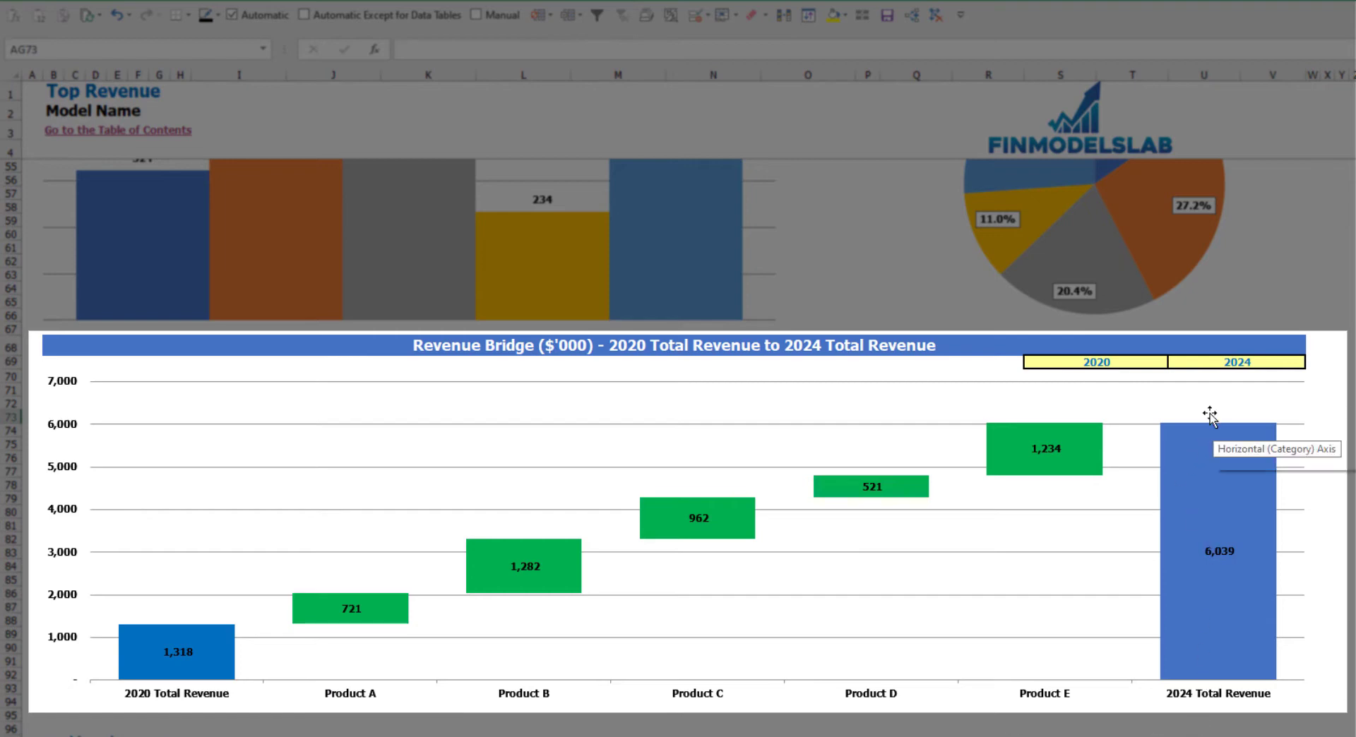
left_click(1144, 361)
left_click(1175, 362)
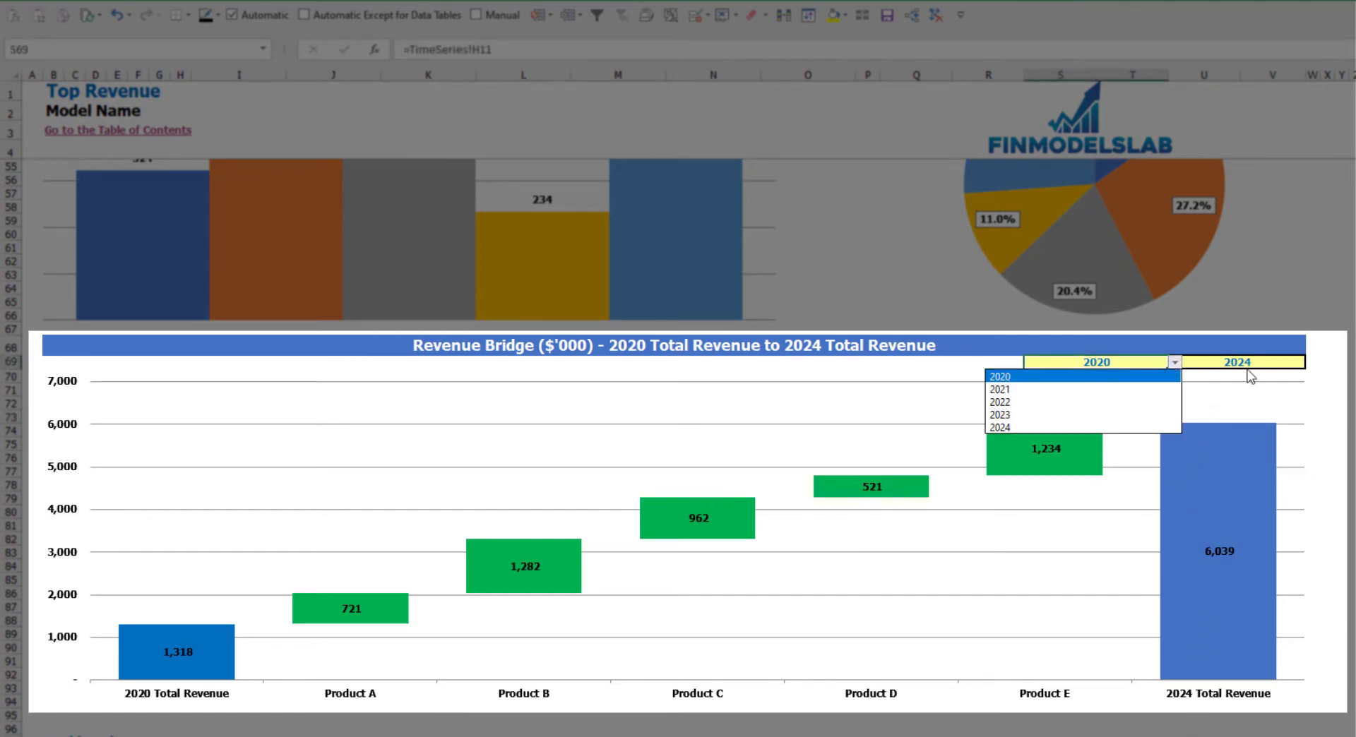
left_click(1280, 360)
left_click(1312, 362)
left_click(1144, 427)
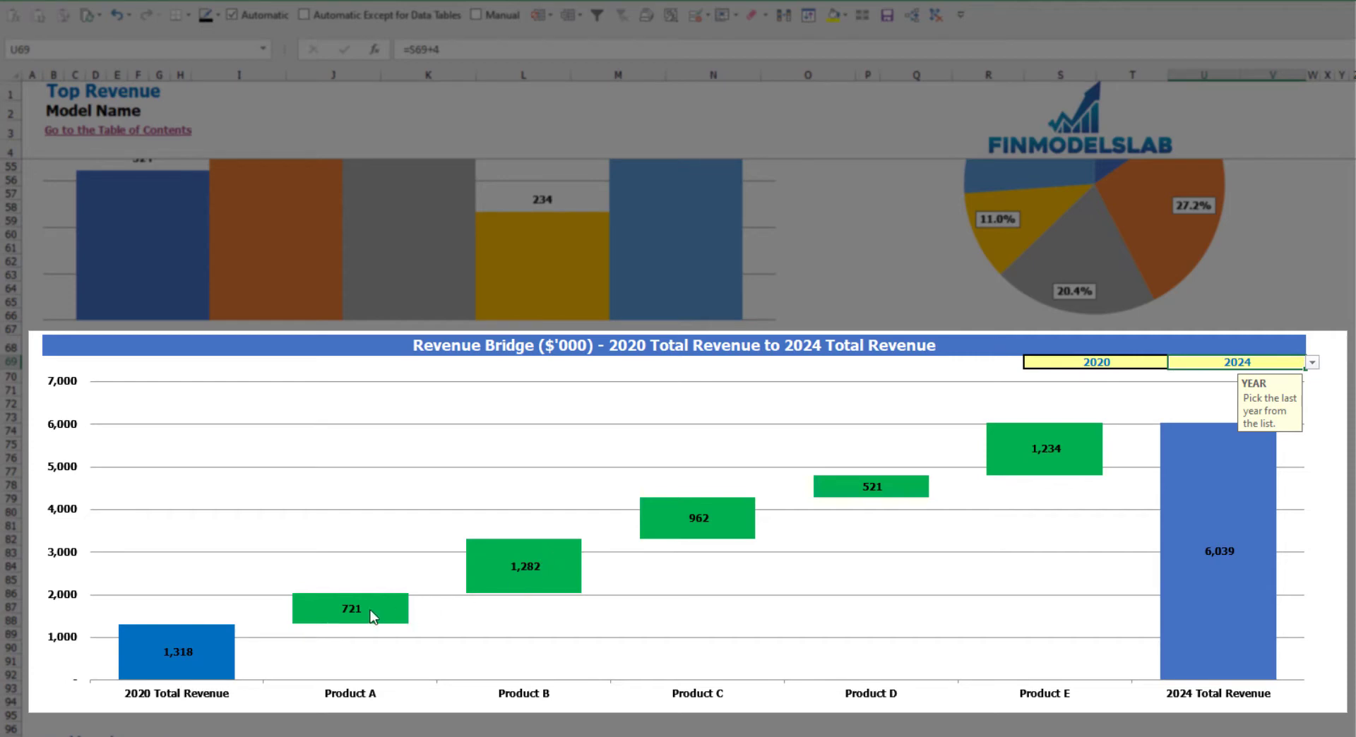
mouse_move(382, 624)
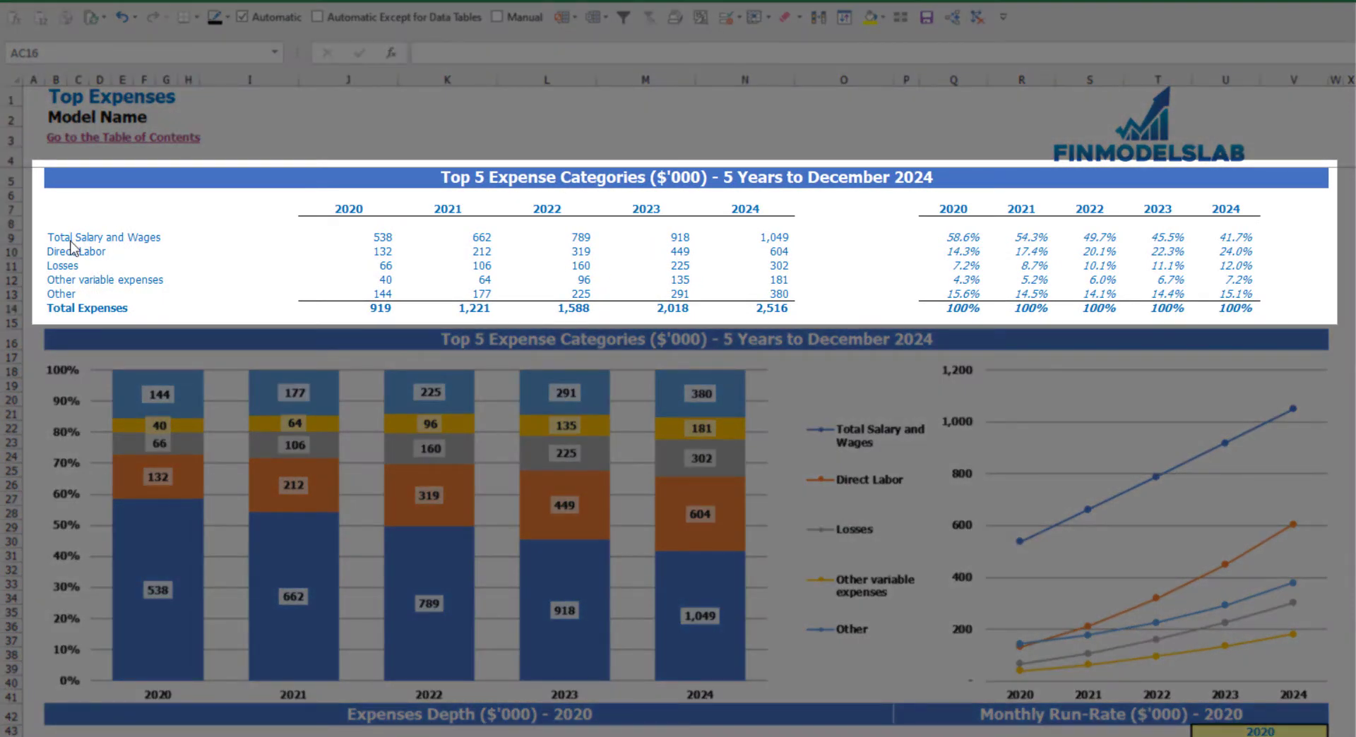
Review the Top 5 Expense Categories table, covering category names, yearly amounts, total expenses and percentage shares for 2020 to 2024
left_click_drag(53, 239, 54, 283)
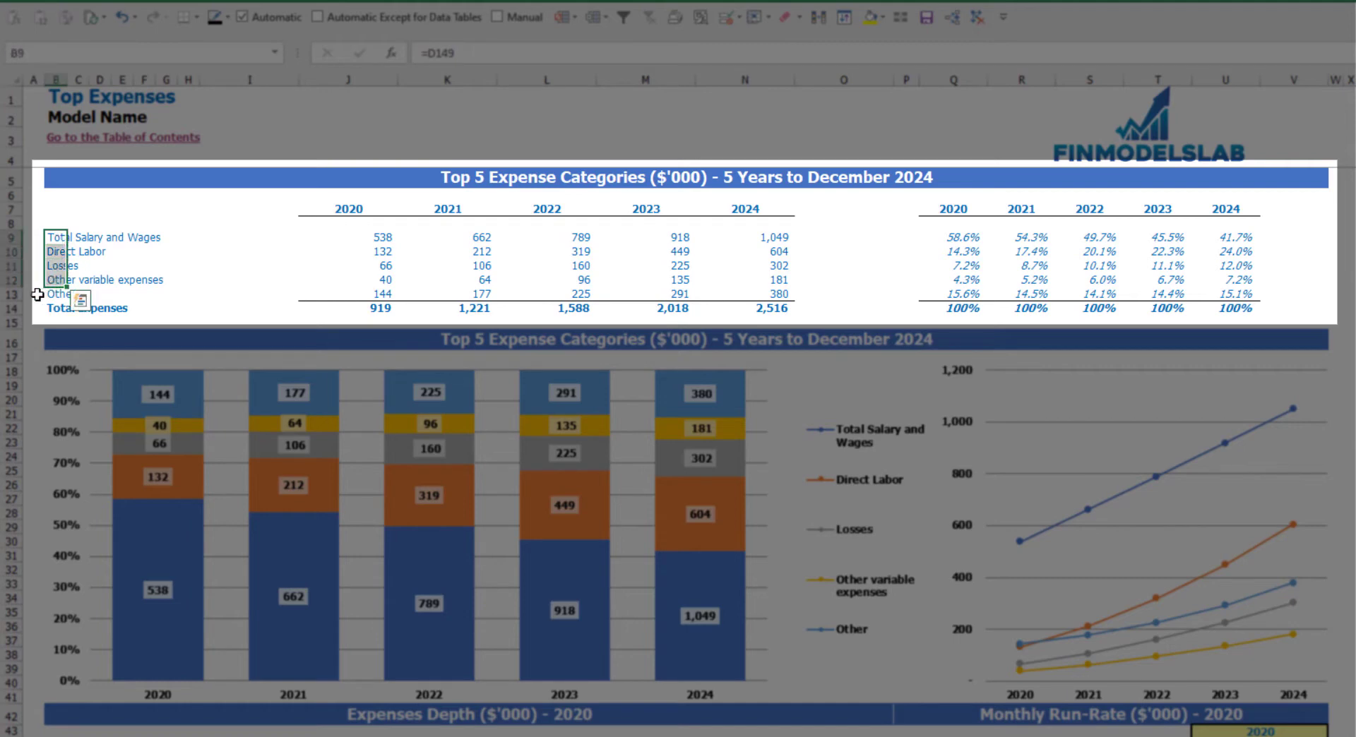
left_click(64, 294)
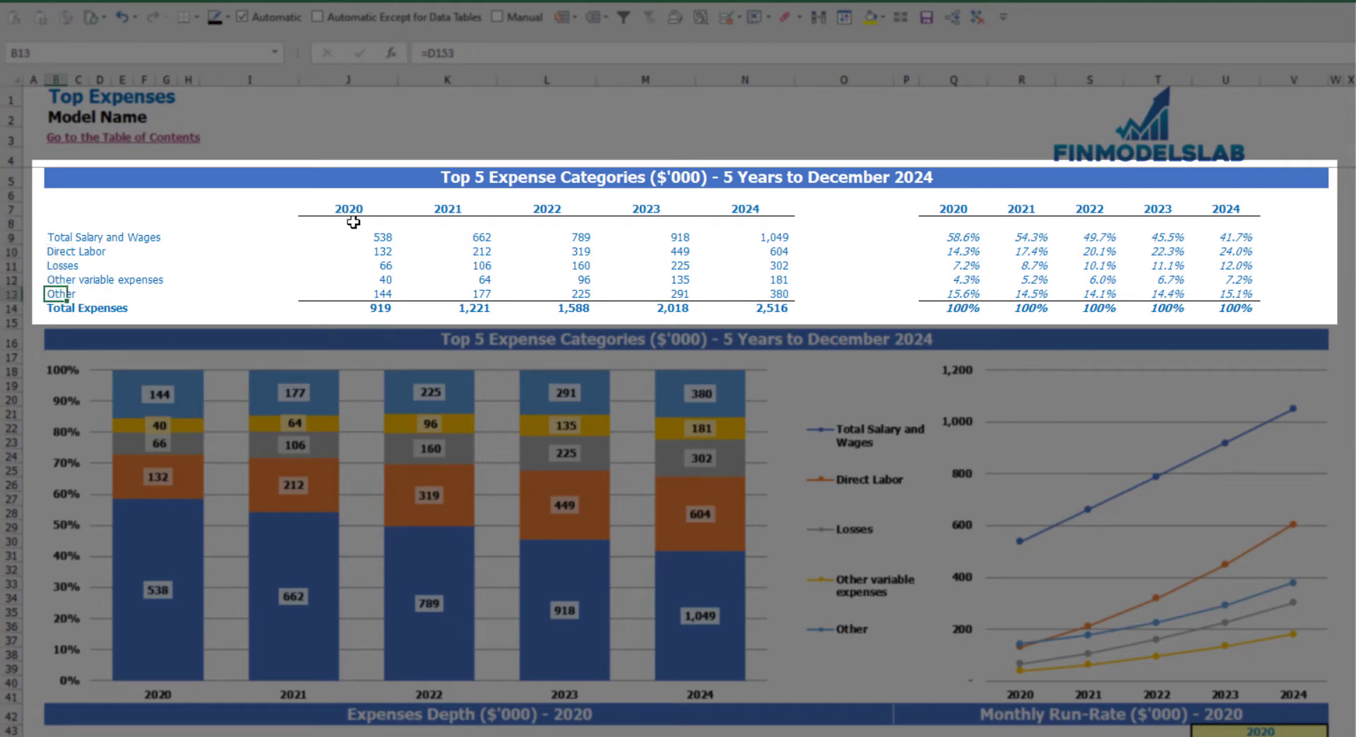
left_click_drag(348, 212, 726, 305)
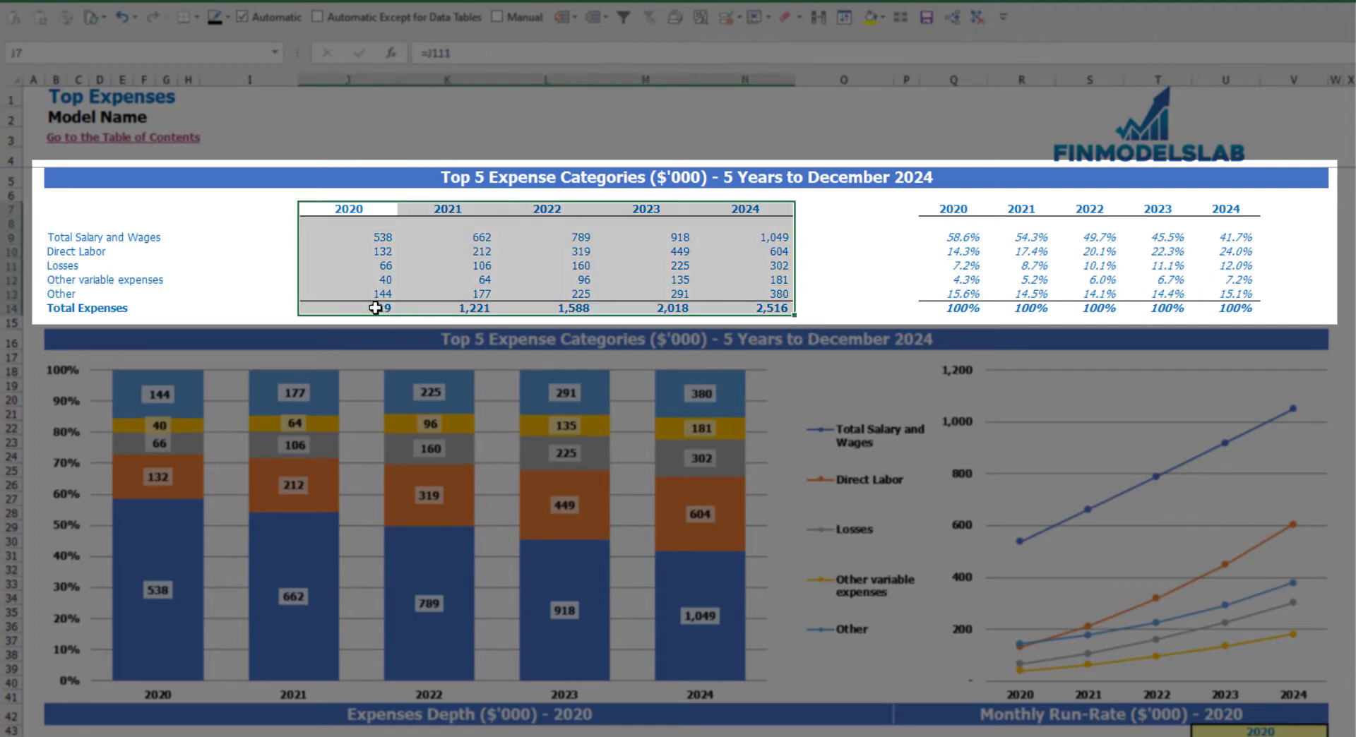
left_click_drag(374, 308, 747, 310)
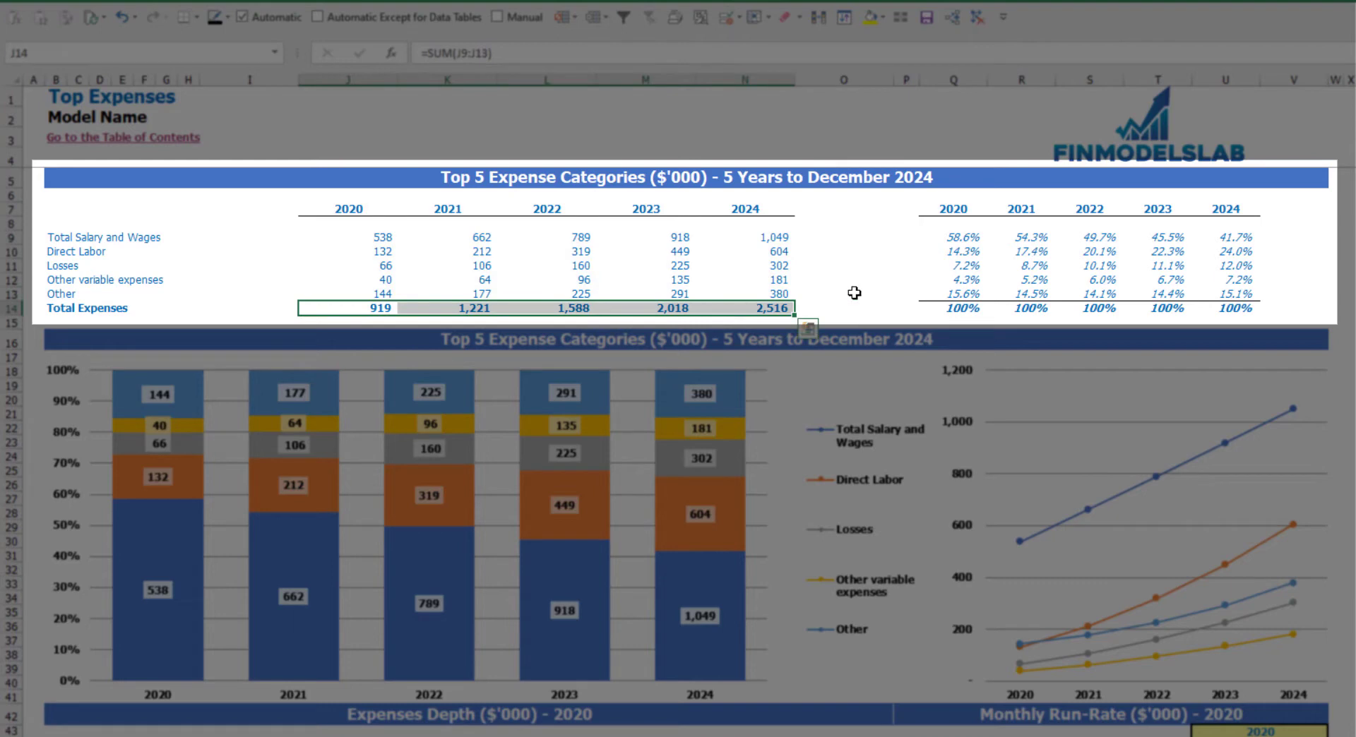
left_click_drag(954, 216, 1241, 300)
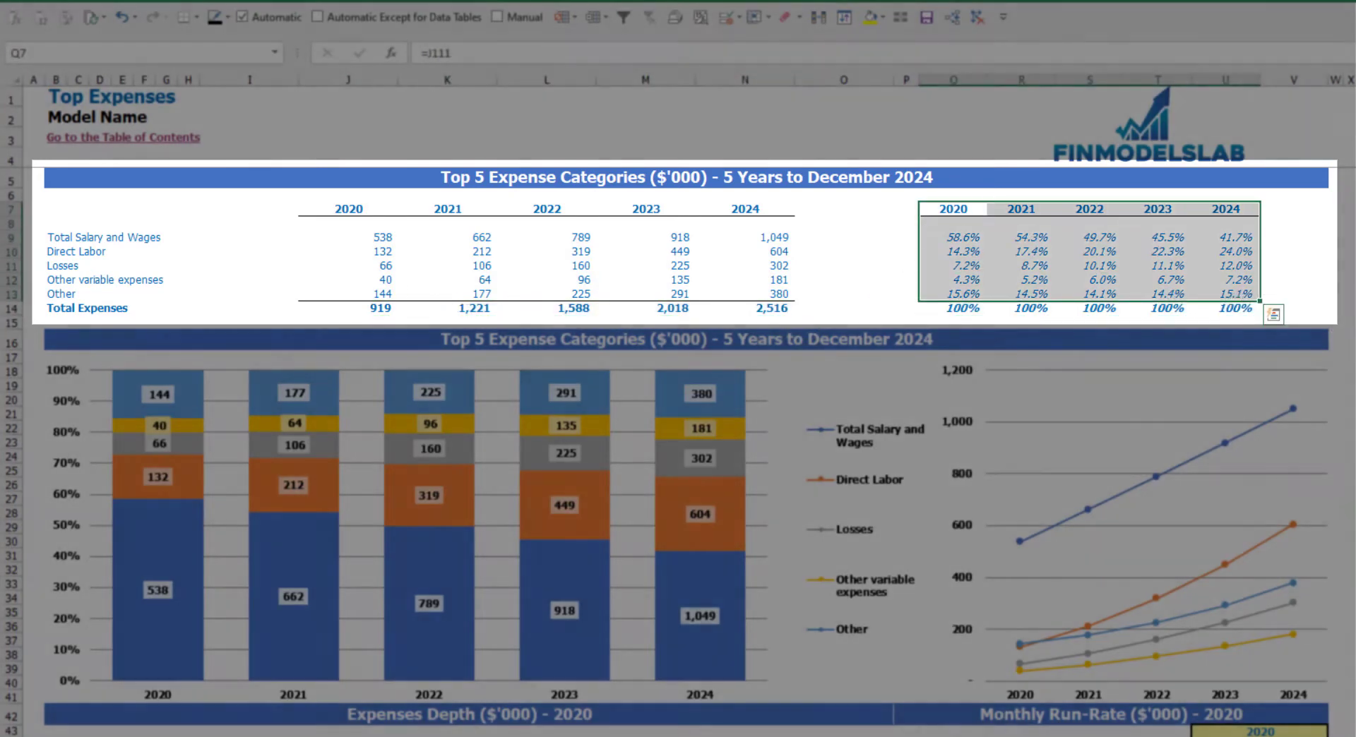
left_click(1355, 294)
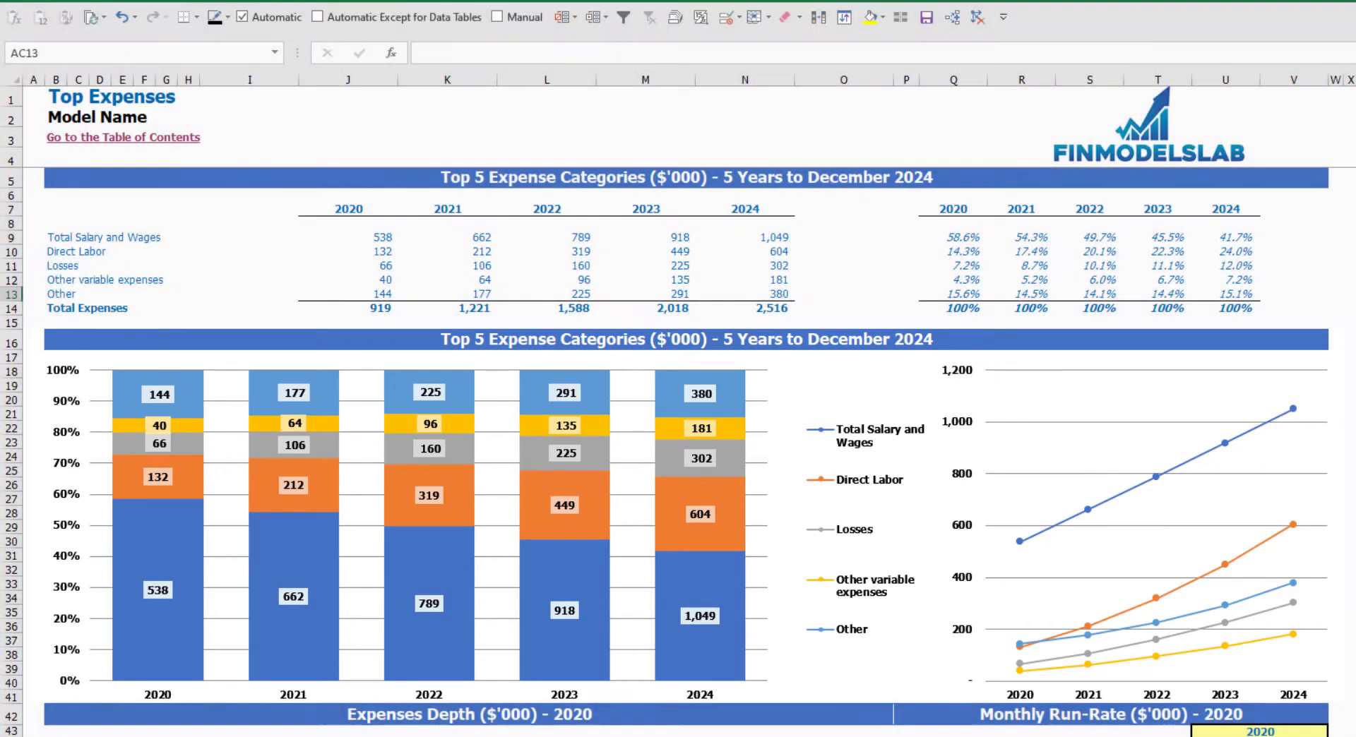
Set the year for the Expenses Depth and Monthly Run-Rate charts to 2021
scroll(685, 452, "down", 7)
scroll(1205, 452, "down", 3)
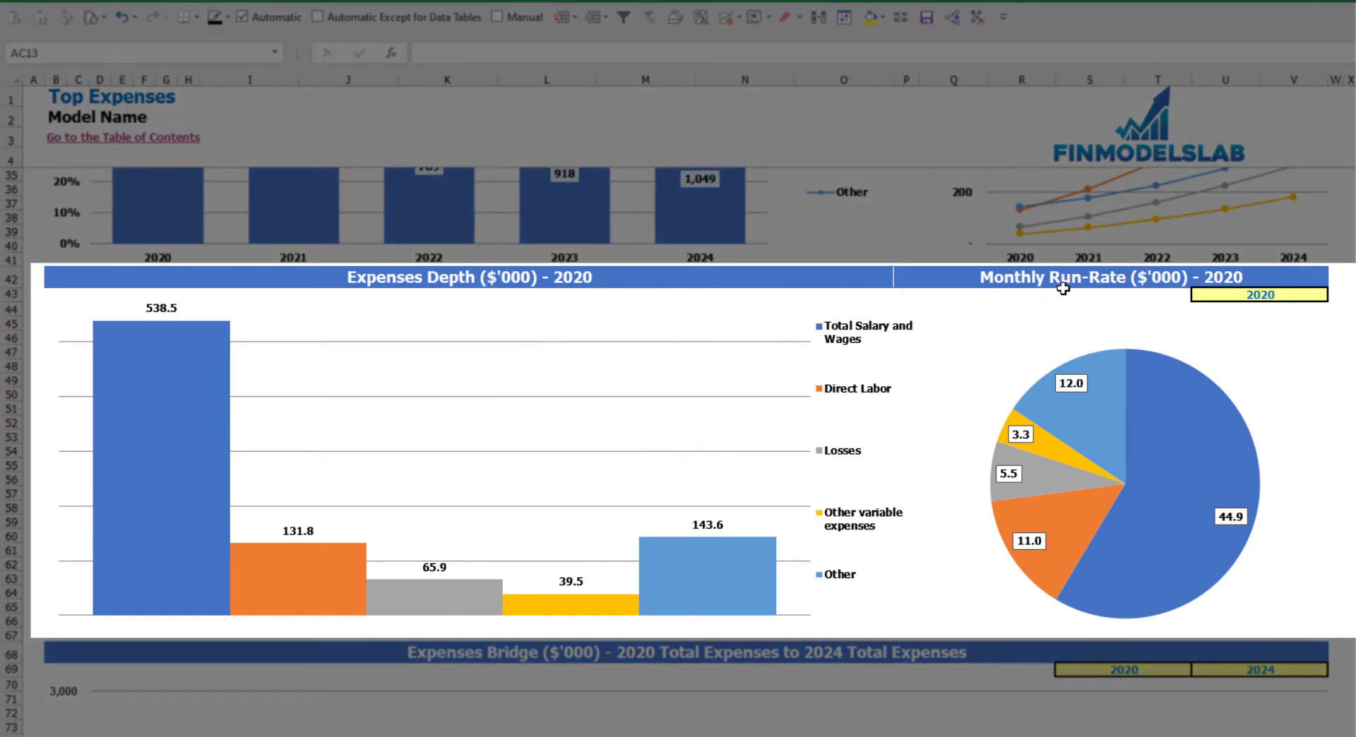
left_click(1311, 294)
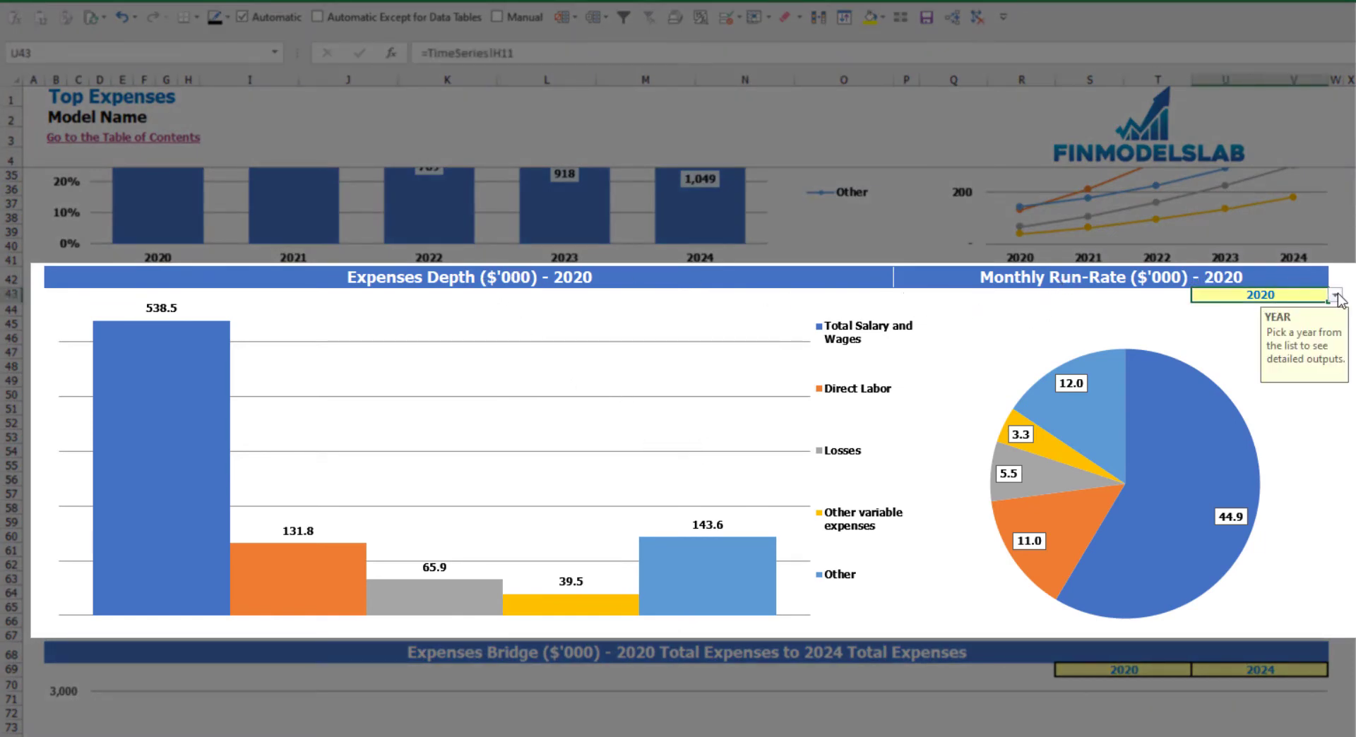
left_click(1335, 297)
left_click(1213, 325)
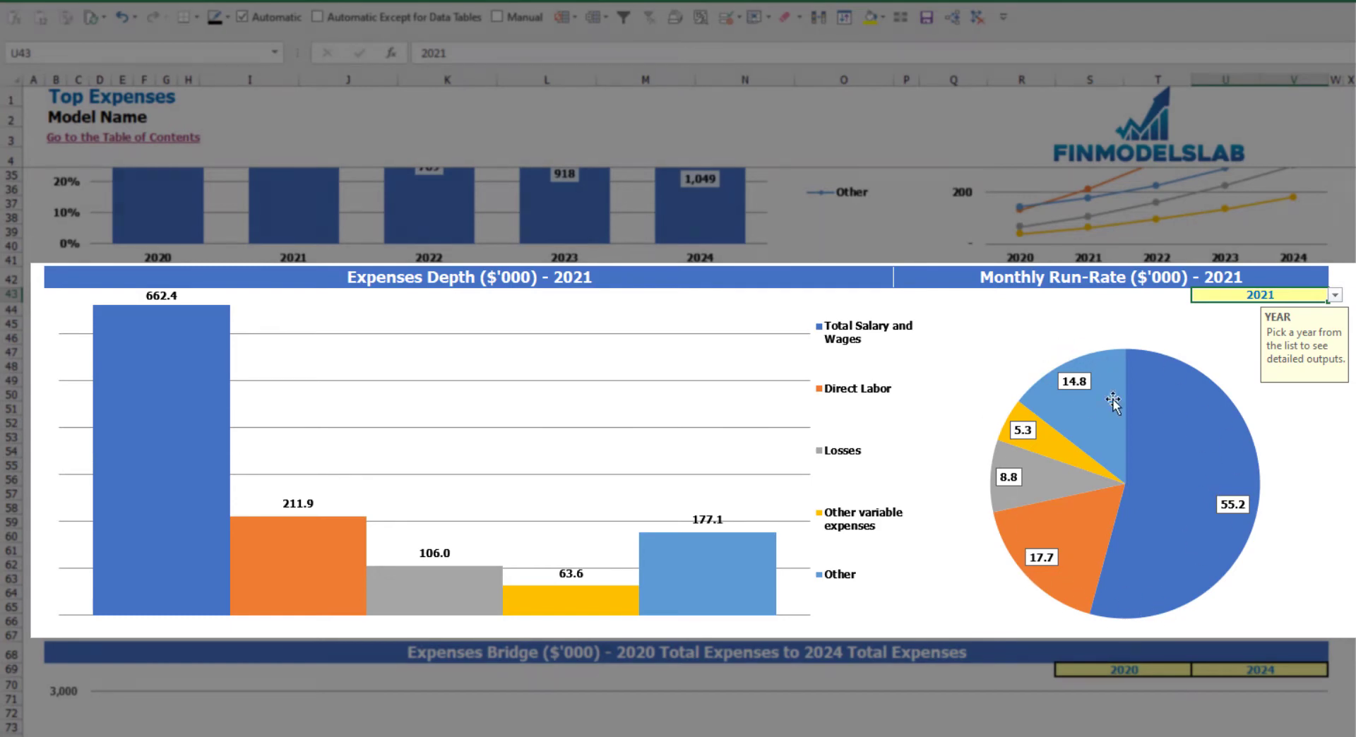
Examine the Expenses Bridge chart and the year choices for its first and last year
scroll(1106, 358, "down", 7)
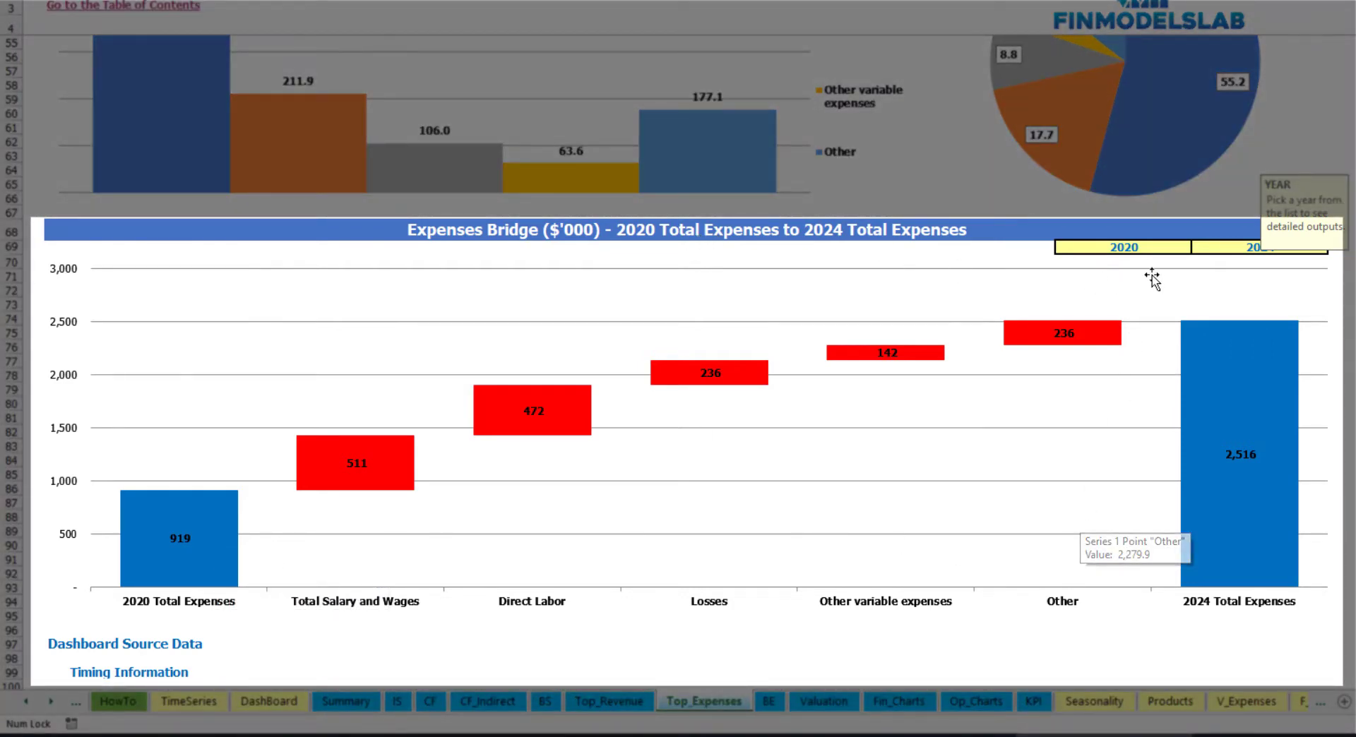
left_click(1184, 247)
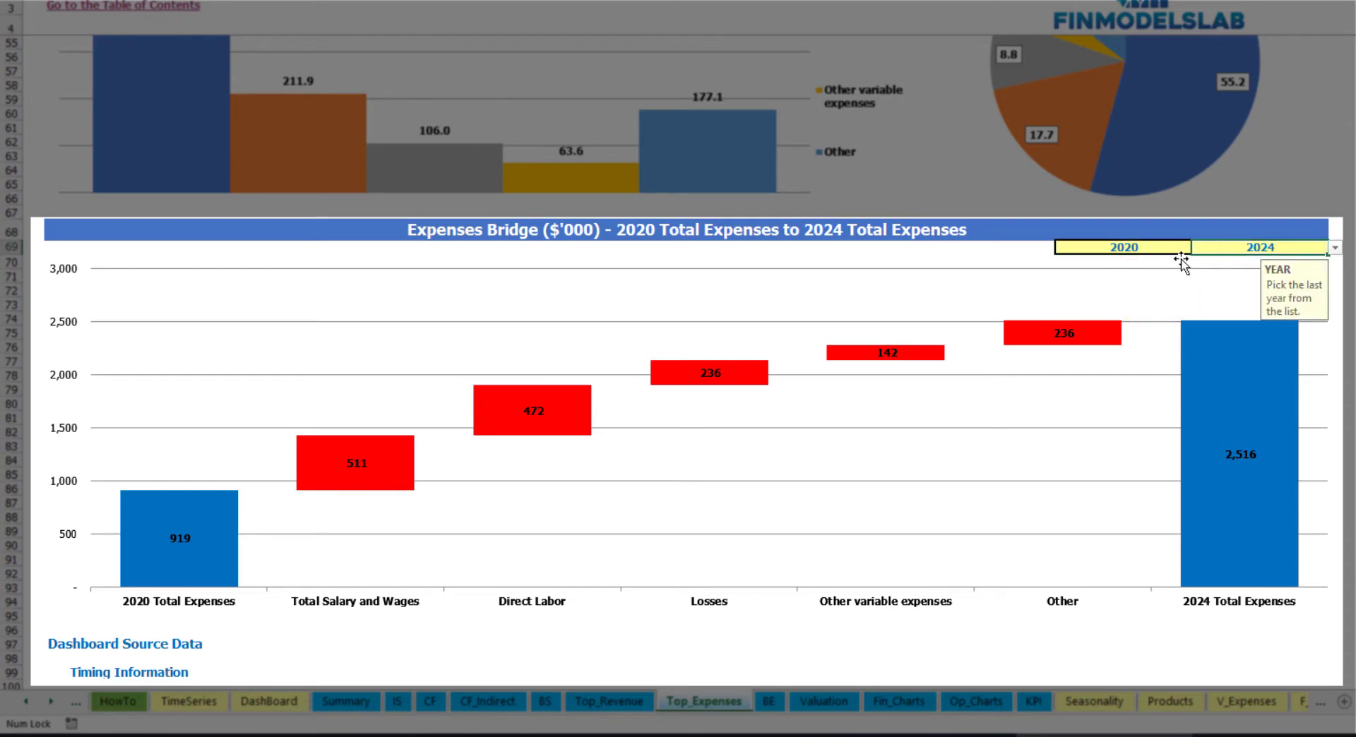
left_click(1199, 249)
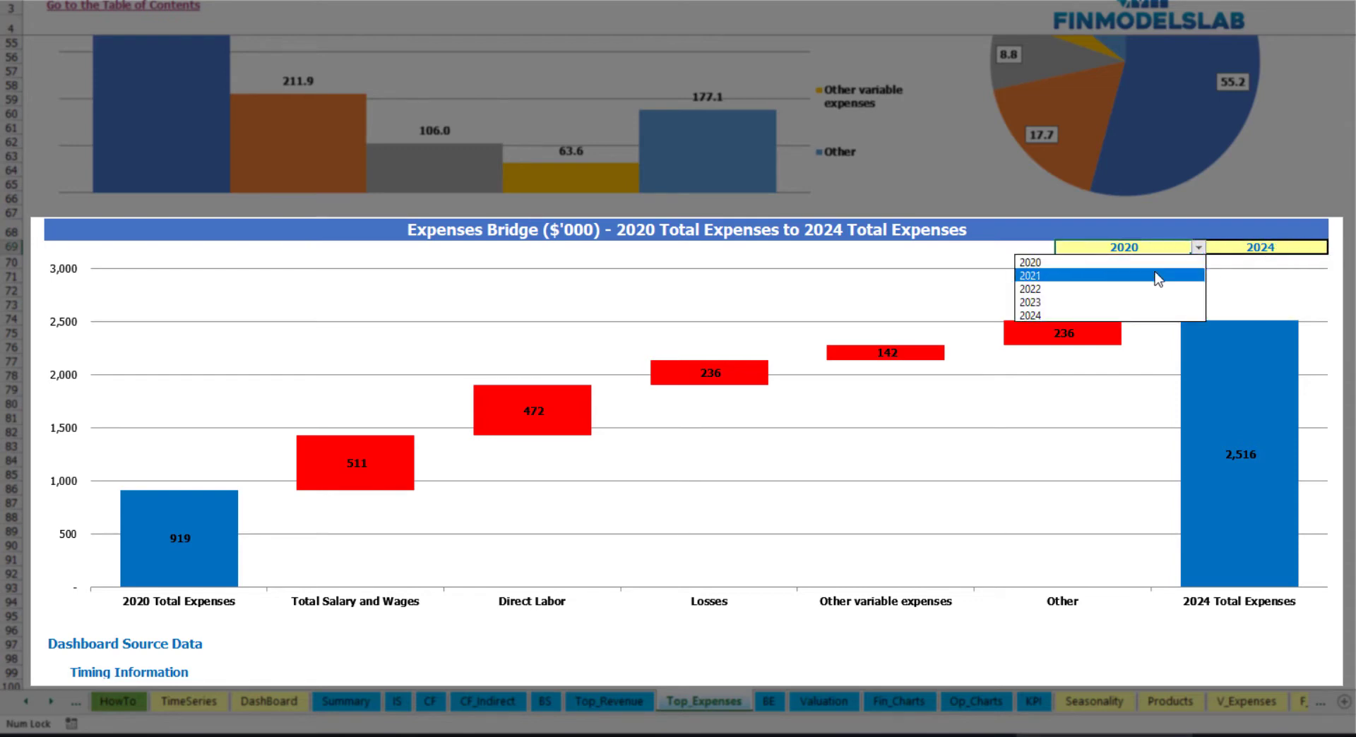
key("Escape")
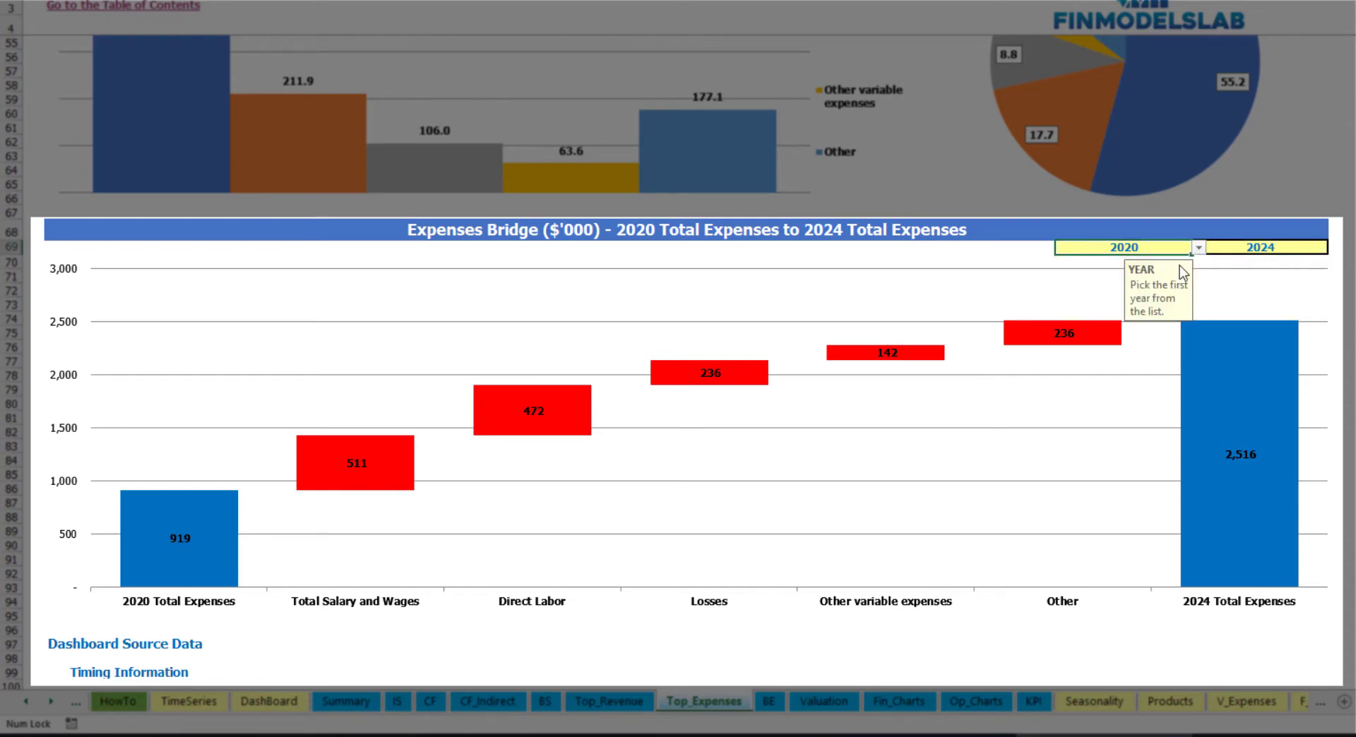
left_click(1309, 246)
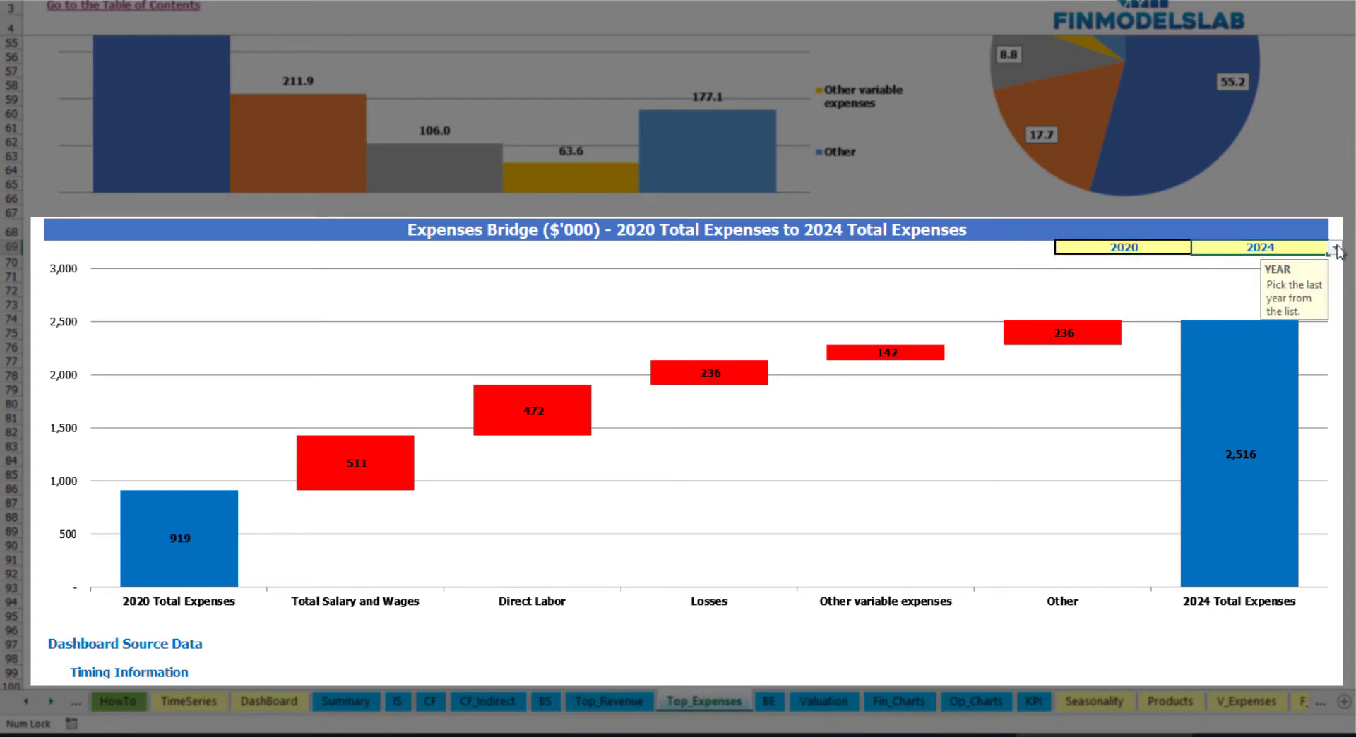
left_click(1336, 249)
key("Escape")
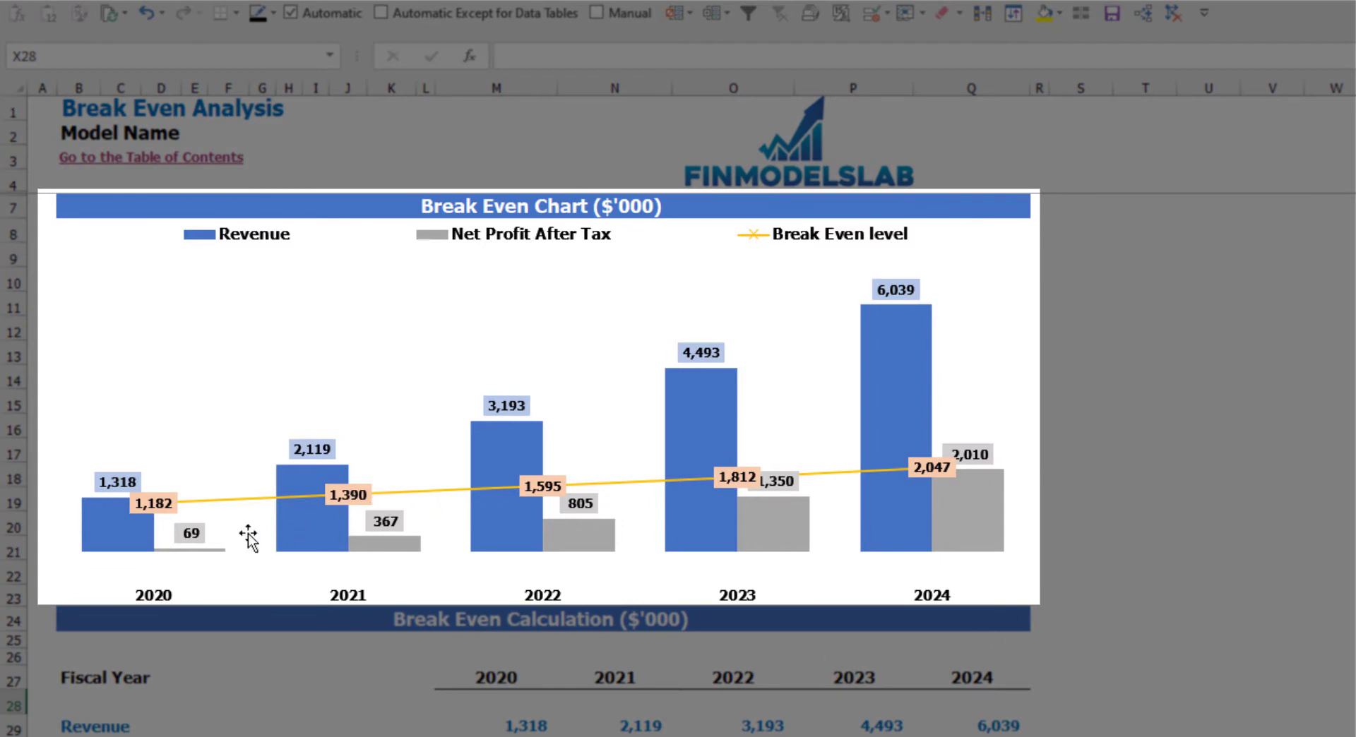
Inspect the WACC calculation on the Valuation sheet: equity and loan costs, resource shares and the weighted average formula
mouse_move(148, 528)
mouse_move(501, 461)
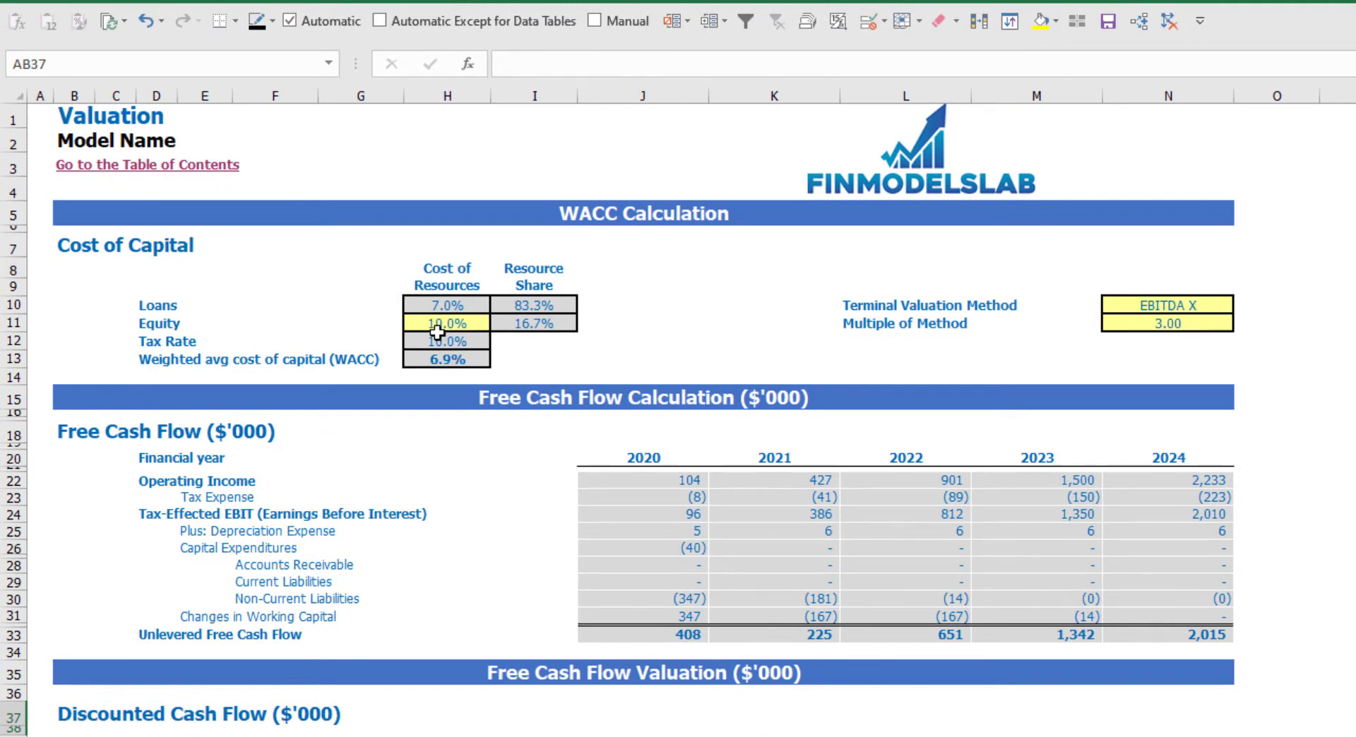
left_click(437, 323)
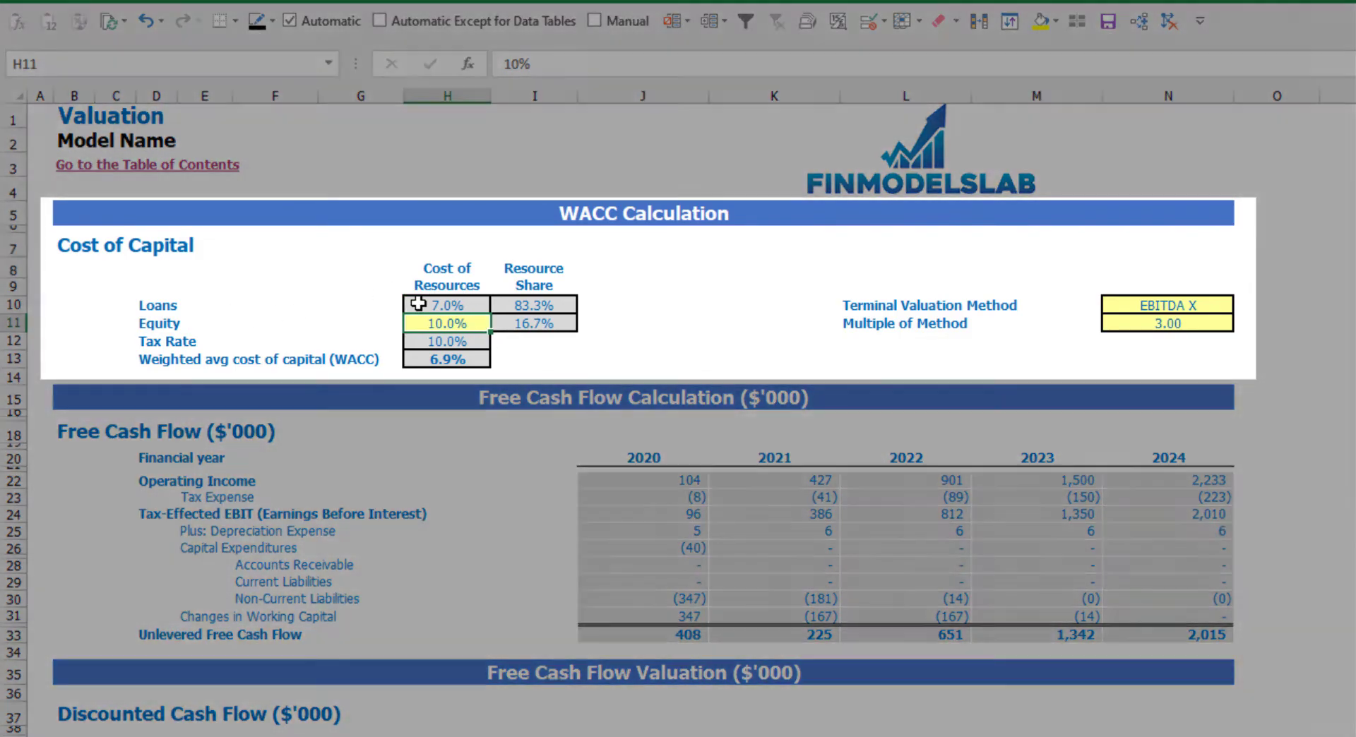
left_click(417, 304)
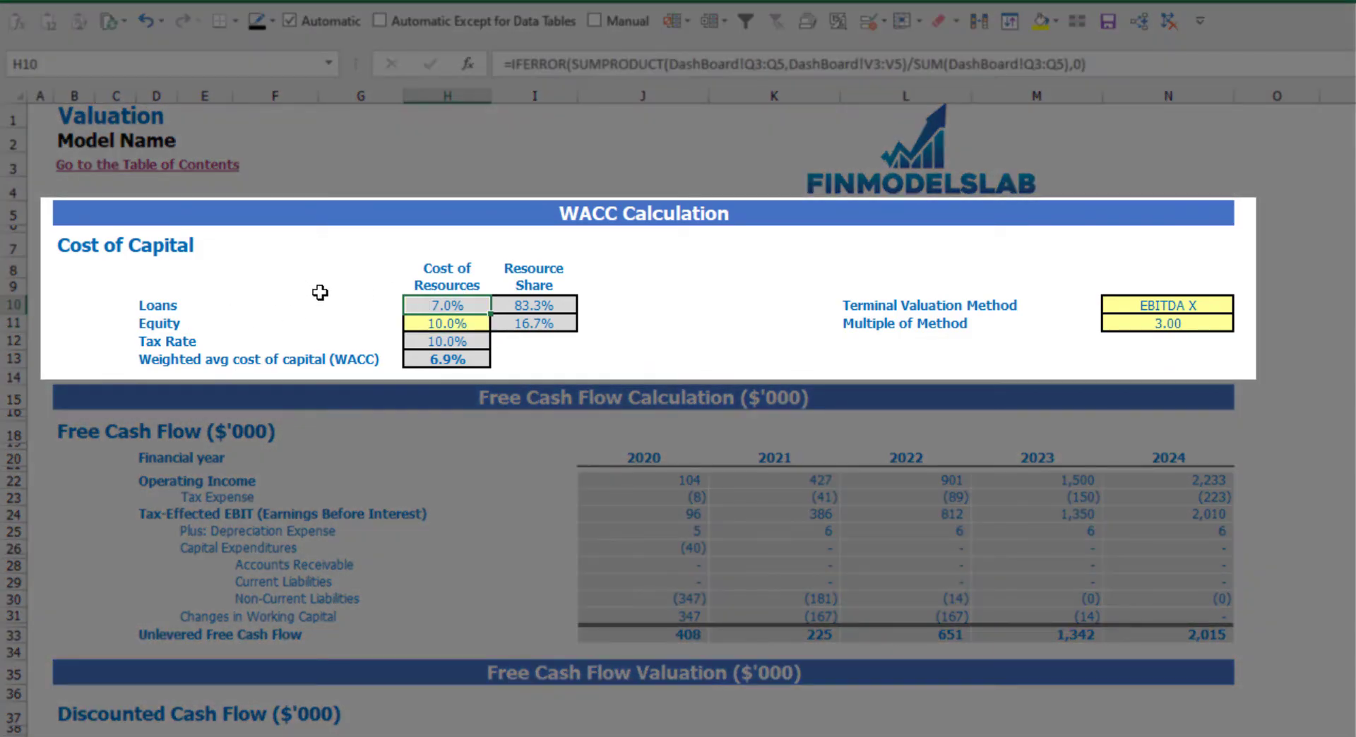
left_click_drag(534, 306, 533, 323)
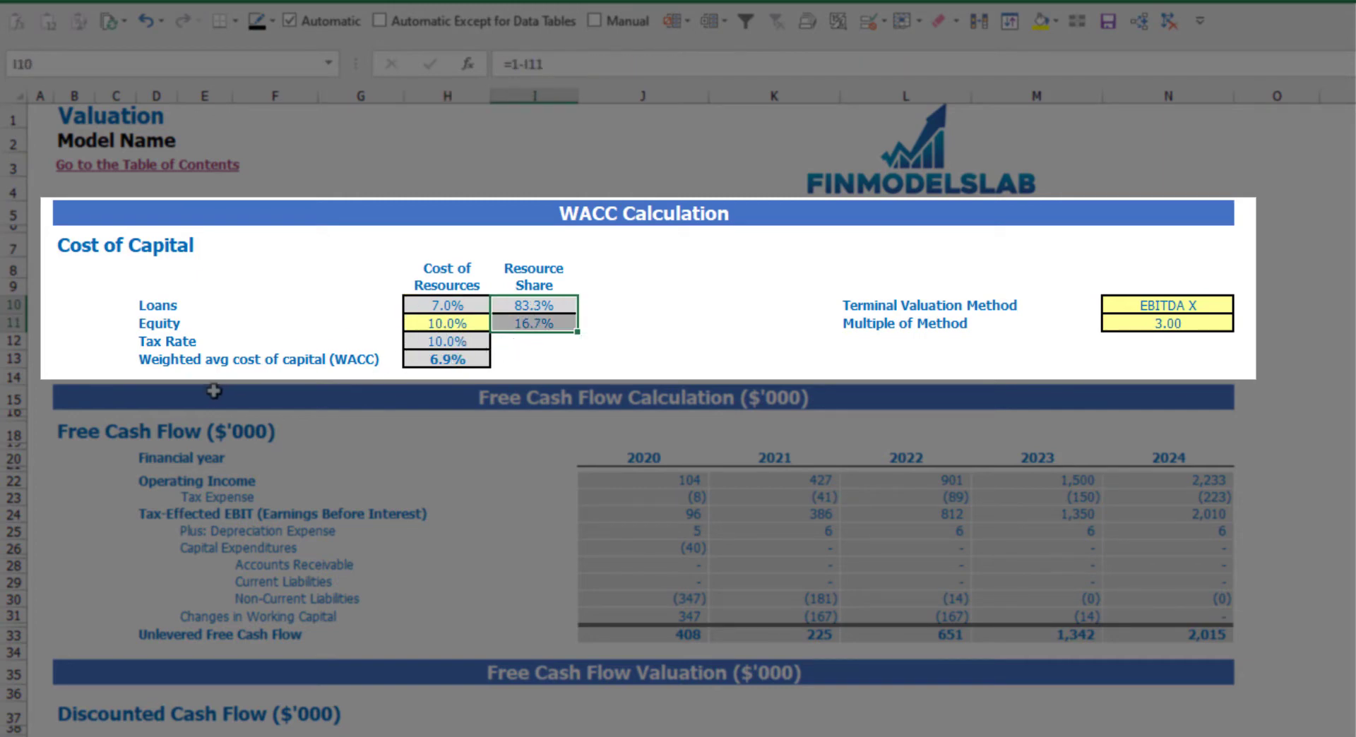
left_click(461, 360)
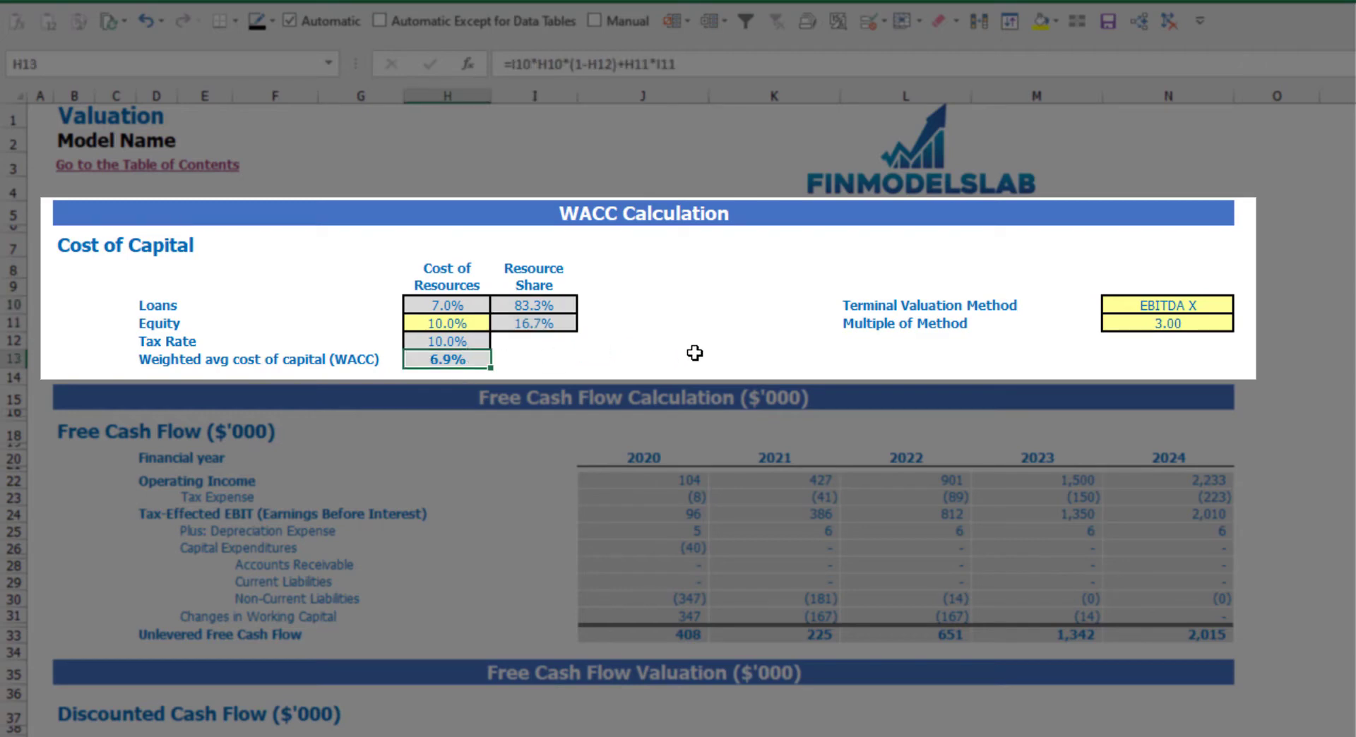
Change the Terminal Valuation Method to Revenue X and select the Multiple of Method value
left_click(1191, 308)
left_click(1245, 305)
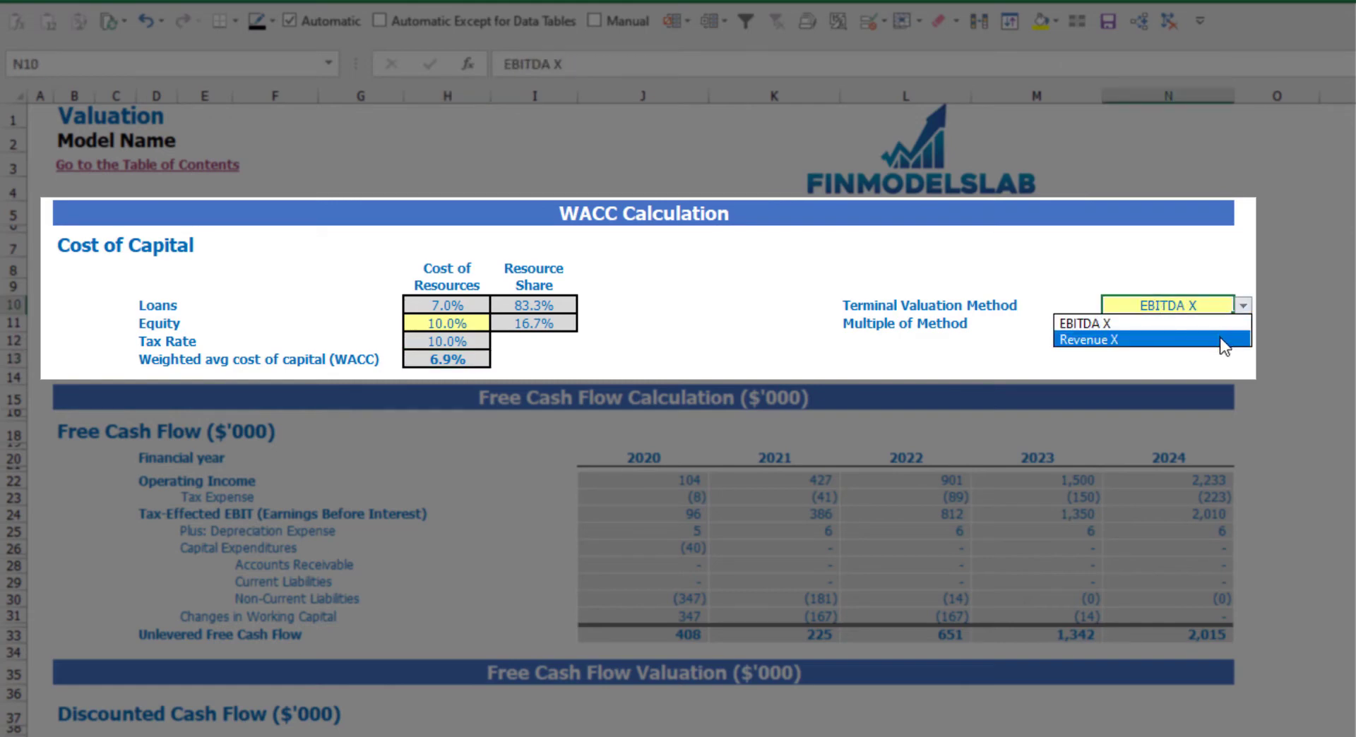
left_click(1233, 340)
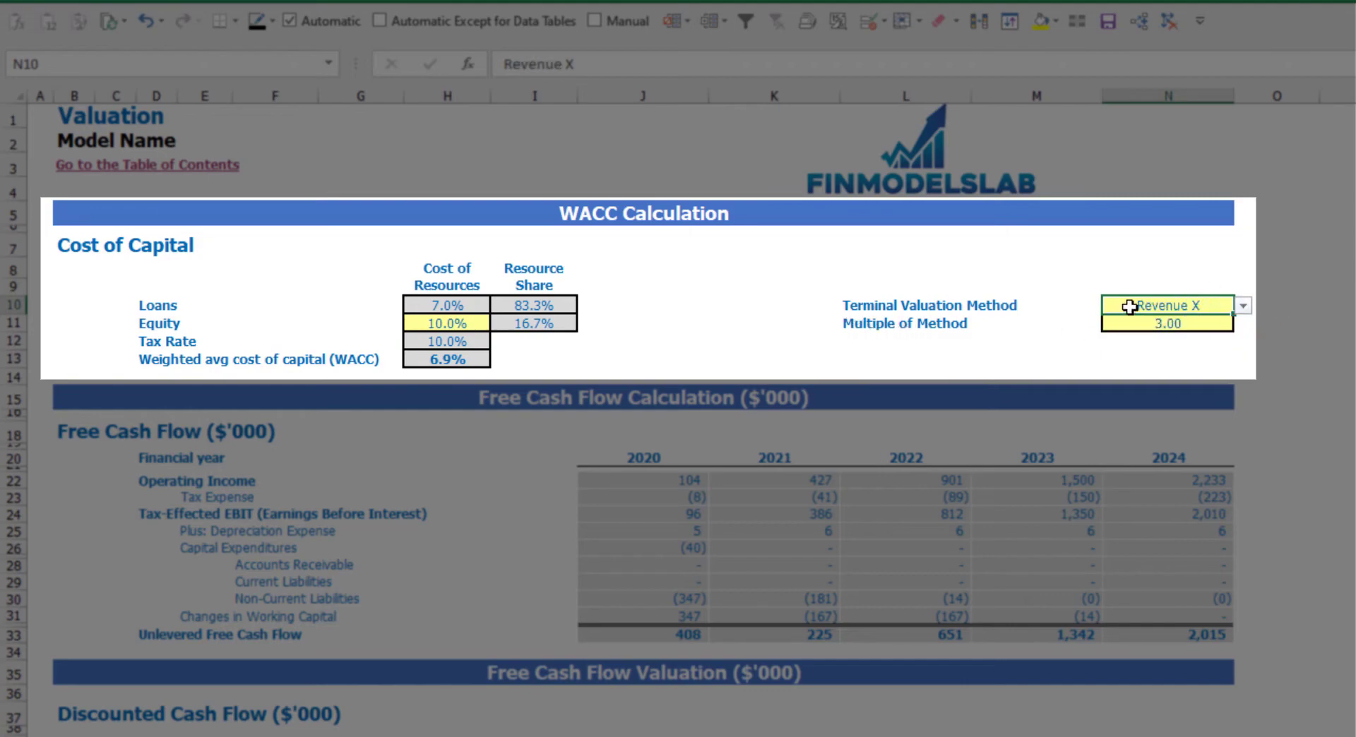
left_click(1151, 327)
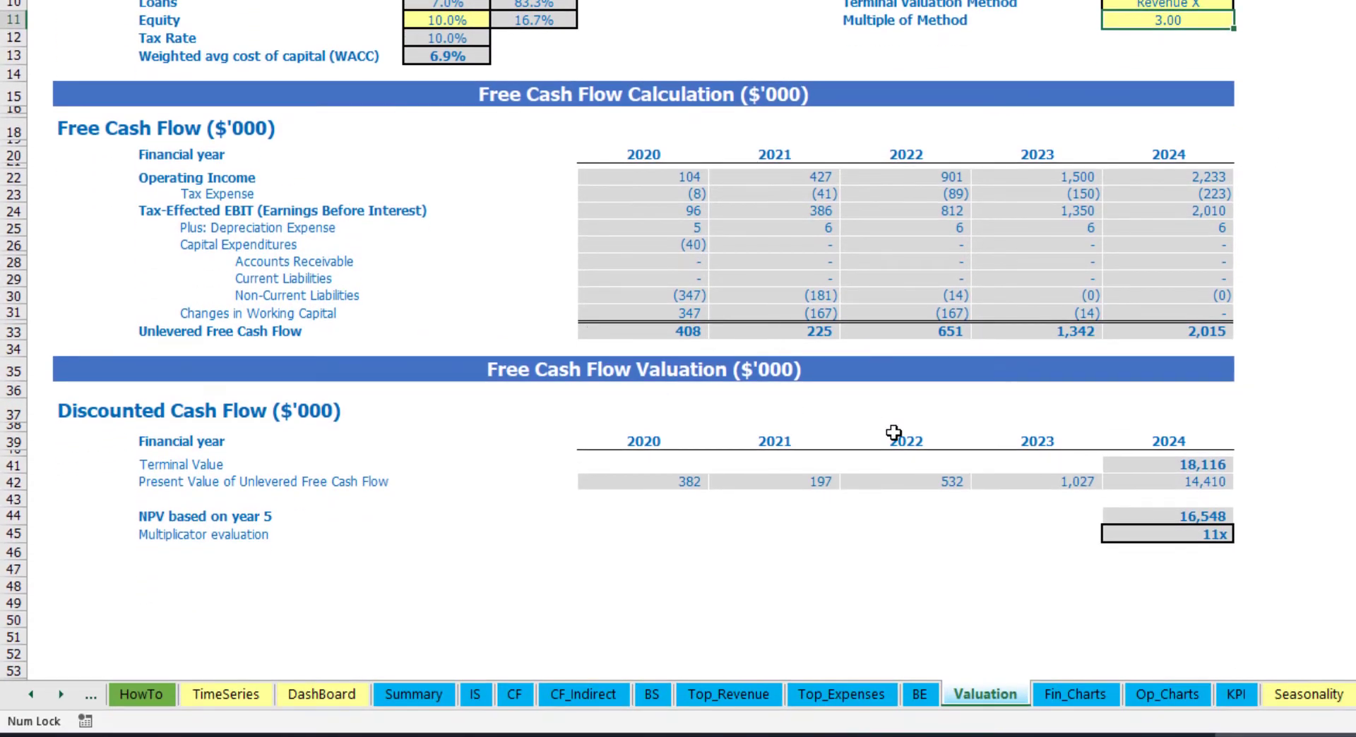
Inspect the 2024 terminal value, the unlevered free cash flow row and the multiplicator evaluation
left_click(1145, 472)
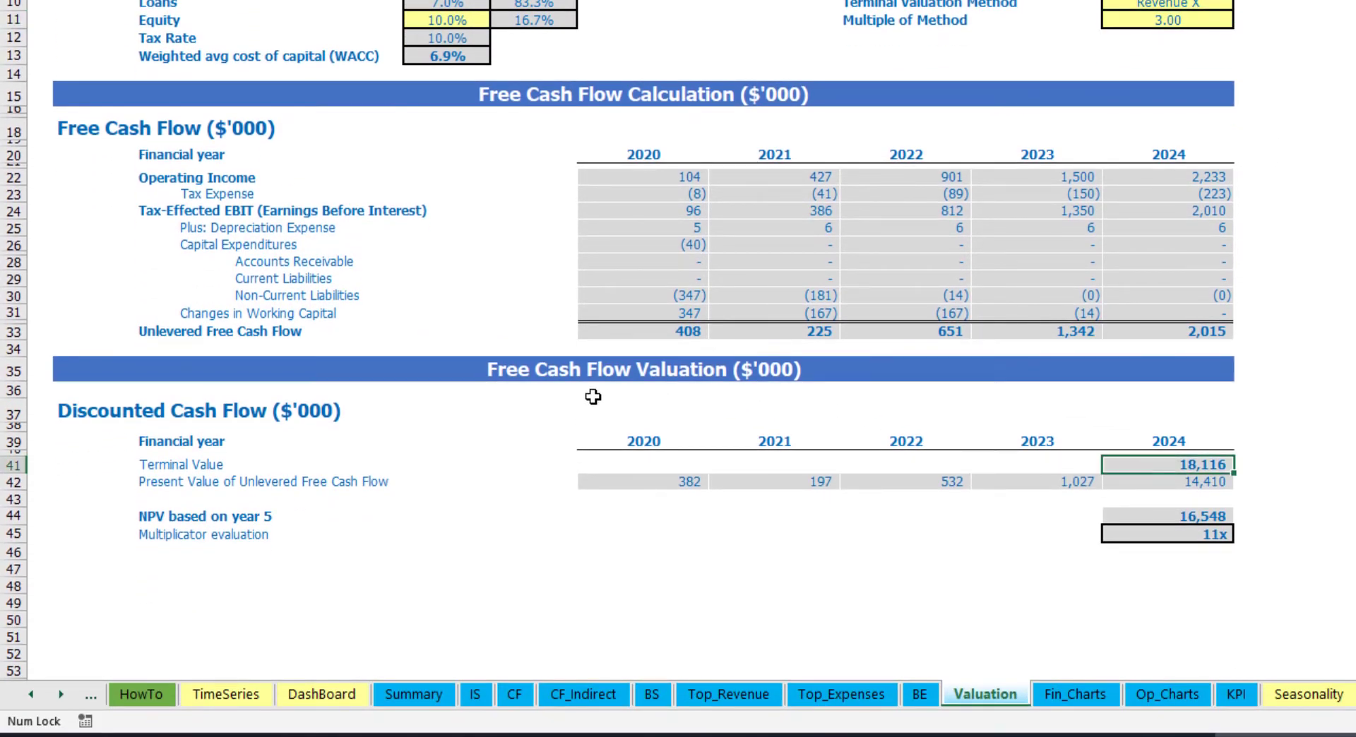
left_click_drag(613, 331, 1166, 332)
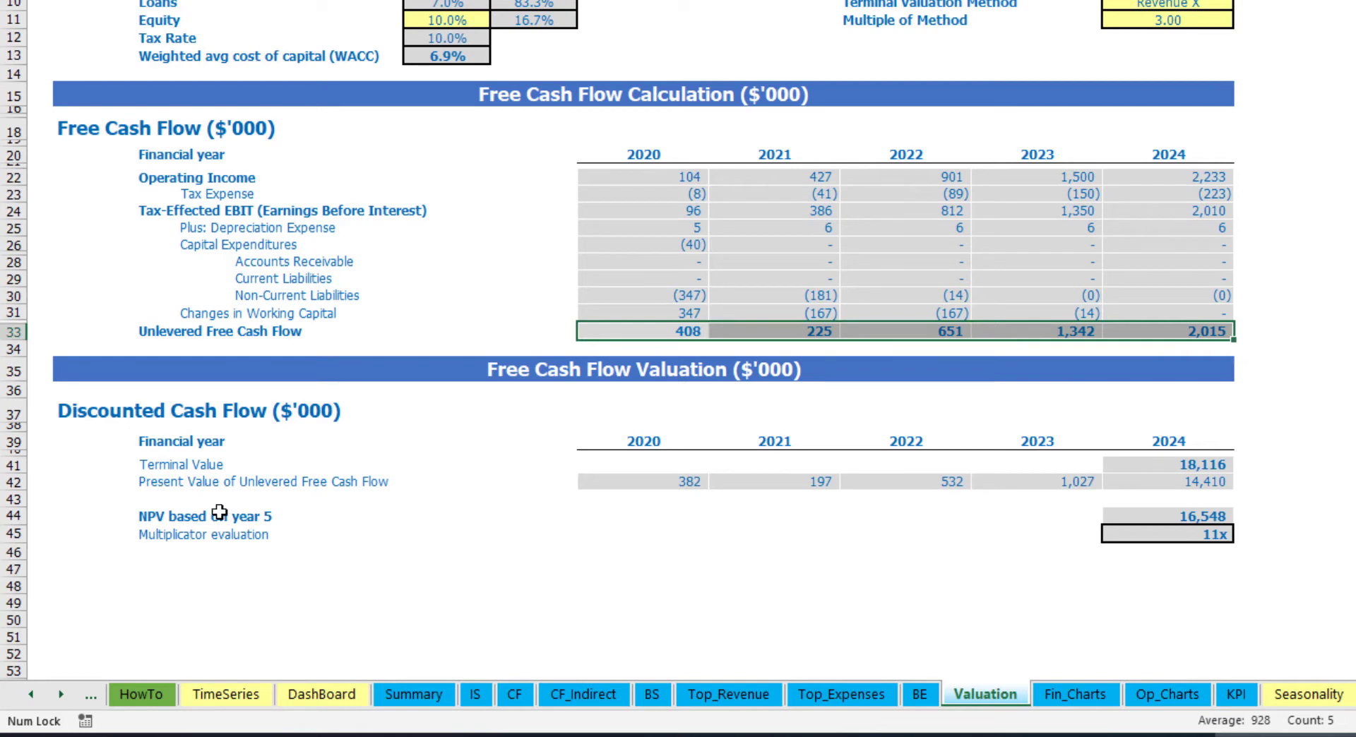
left_click(1201, 532)
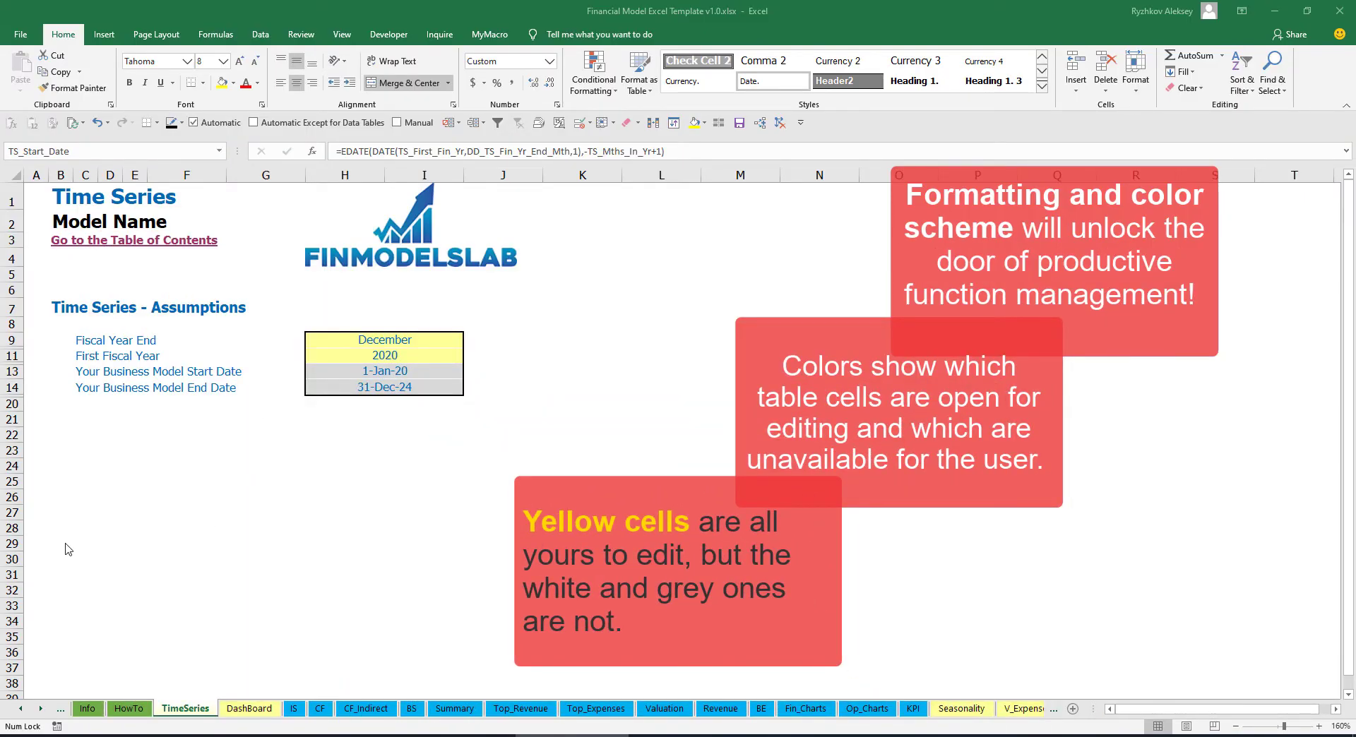
Browse the workbook's worksheets from the Time Series sheet through to the last sheet, Capital
left_click(42, 709)
left_click(43, 710)
left_click(43, 709)
left_click(42, 709)
left_click(42, 709)
left_click(43, 709)
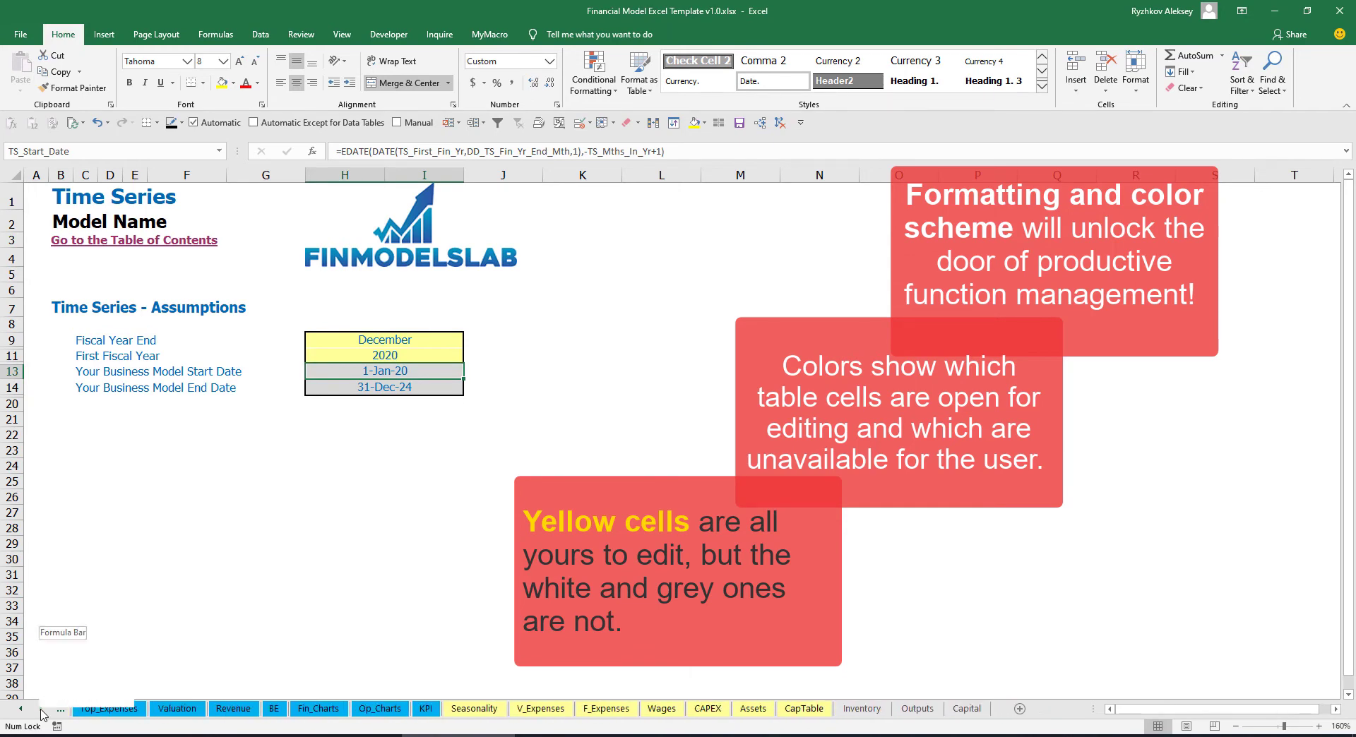
Browse the workbook's sheet tabs back to TimeSeries and forward again to Capital
left_click(21, 709)
left_click(21, 709)
left_click(21, 709)
left_click(21, 709)
left_click(21, 709)
left_click(22, 710)
left_click(21, 709)
left_click(22, 711)
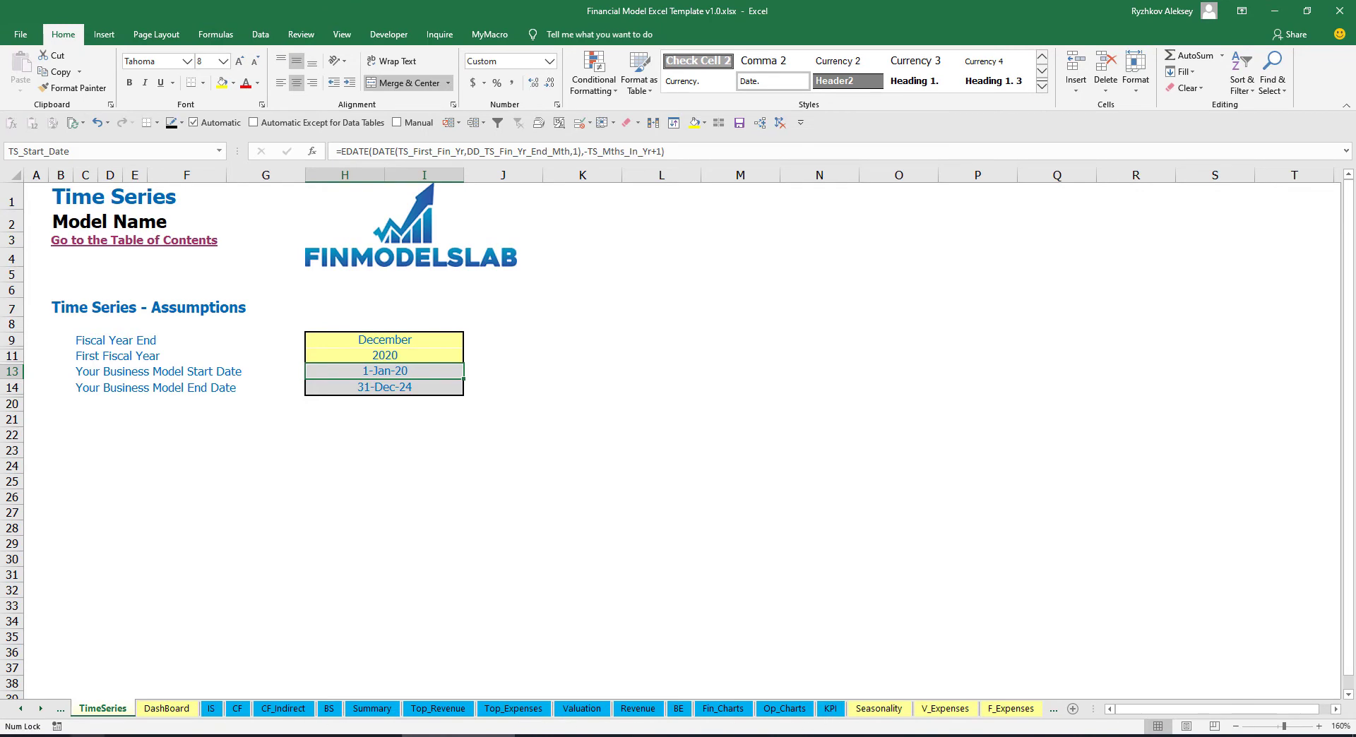
left_click(41, 709)
left_click(41, 709)
left_click(41, 709)
left_click(41, 709)
left_click(41, 710)
left_click(41, 710)
left_click(41, 709)
left_click(41, 709)
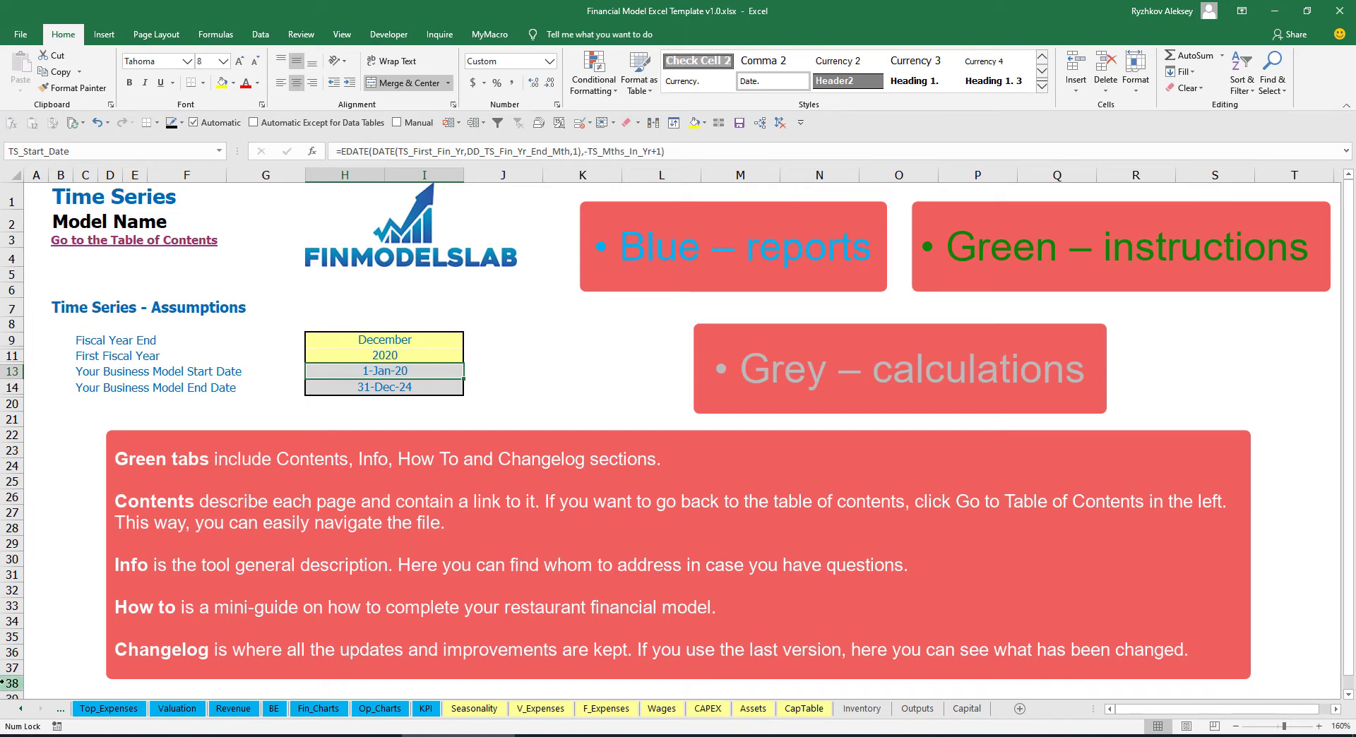
Open the Contents sheet, follow its link to the Financial Statements Summary, and return to the table of contents
left_click(21, 709)
left_click_drag(20, 715, 21, 718)
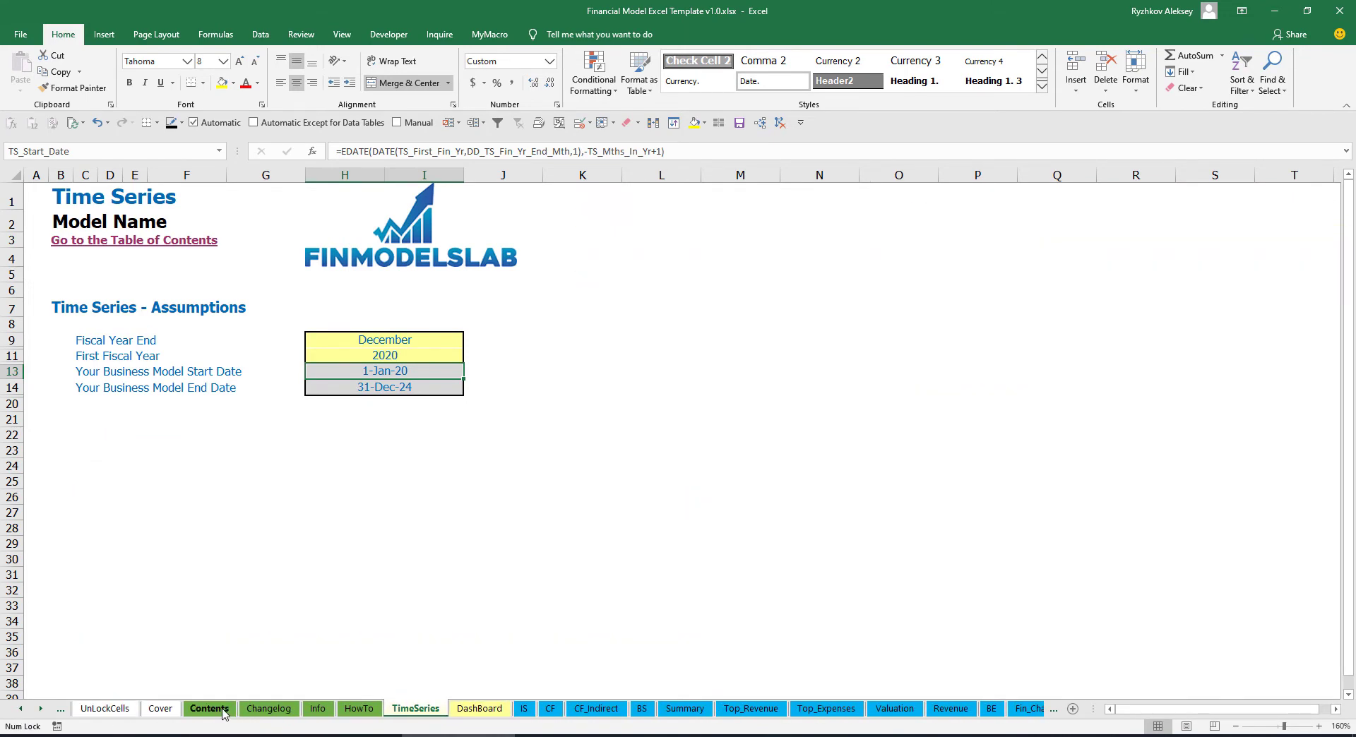
left_click(209, 709)
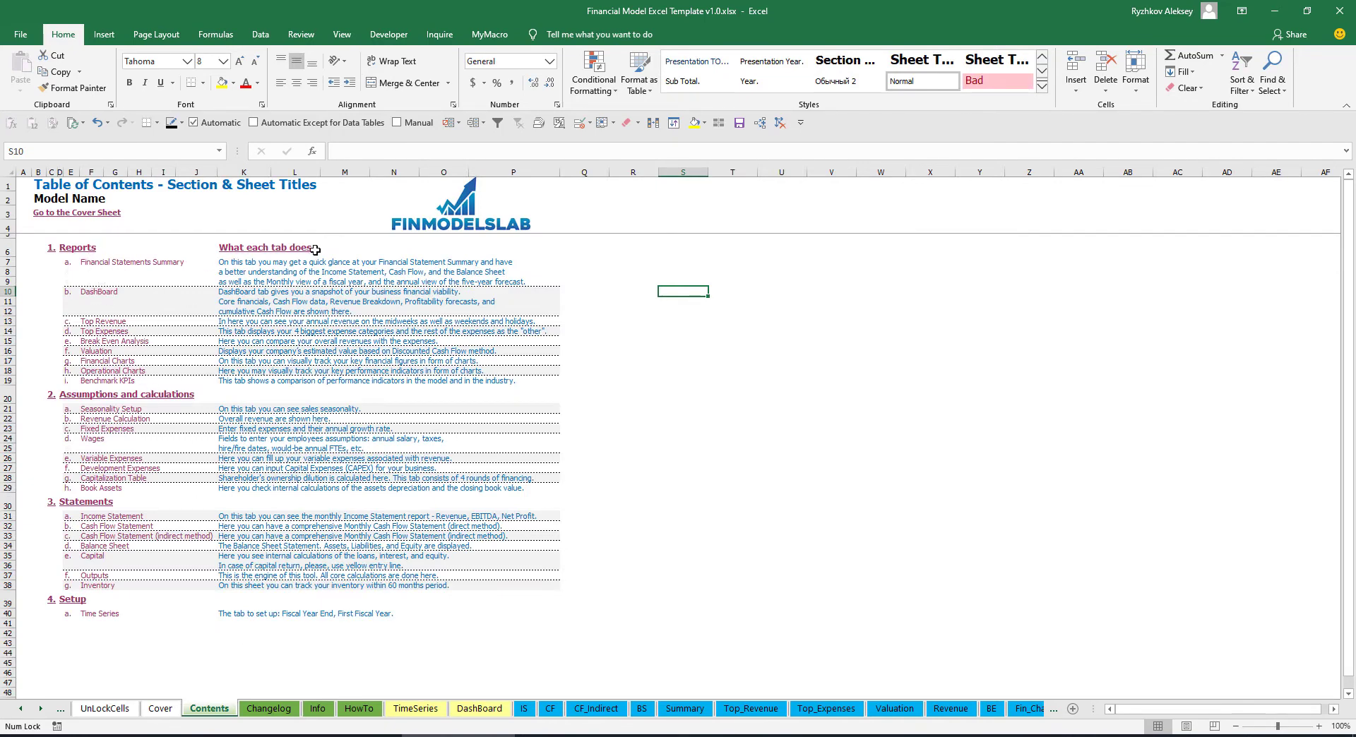
left_click(118, 267)
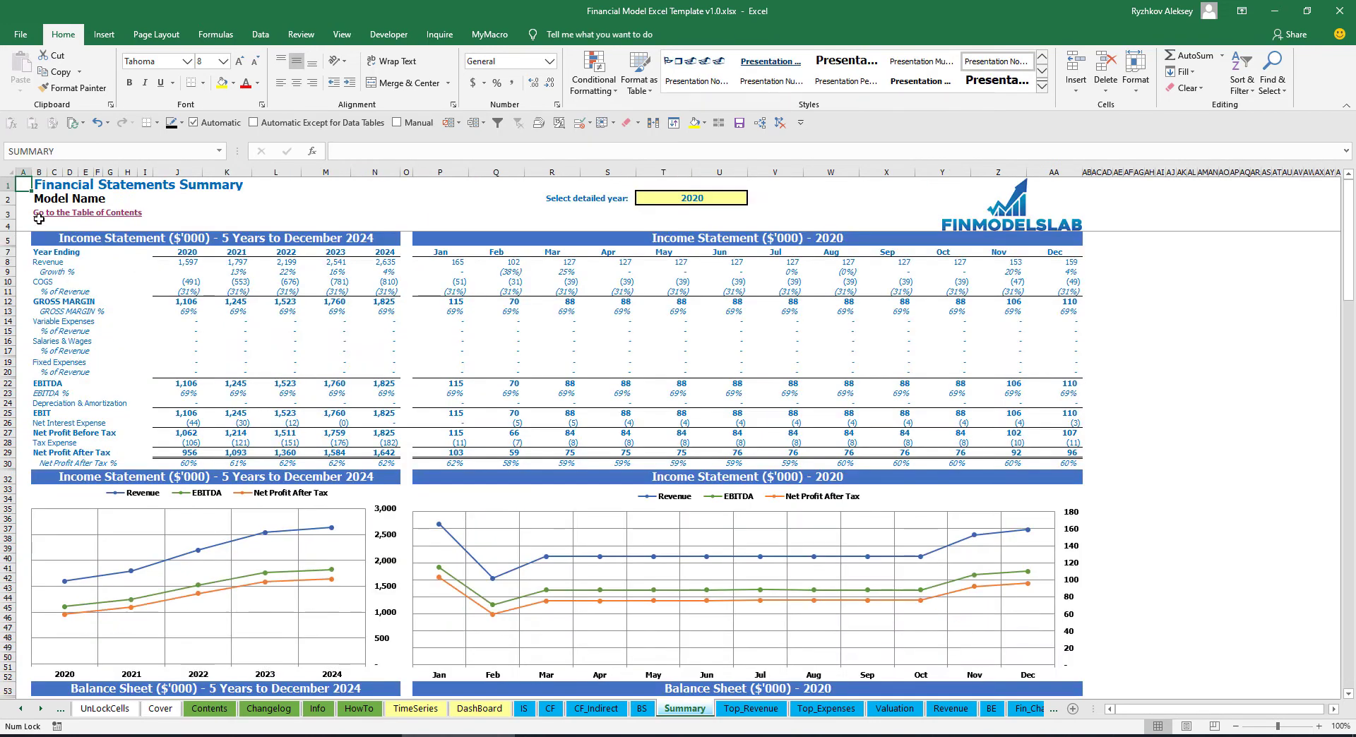
left_click(43, 215)
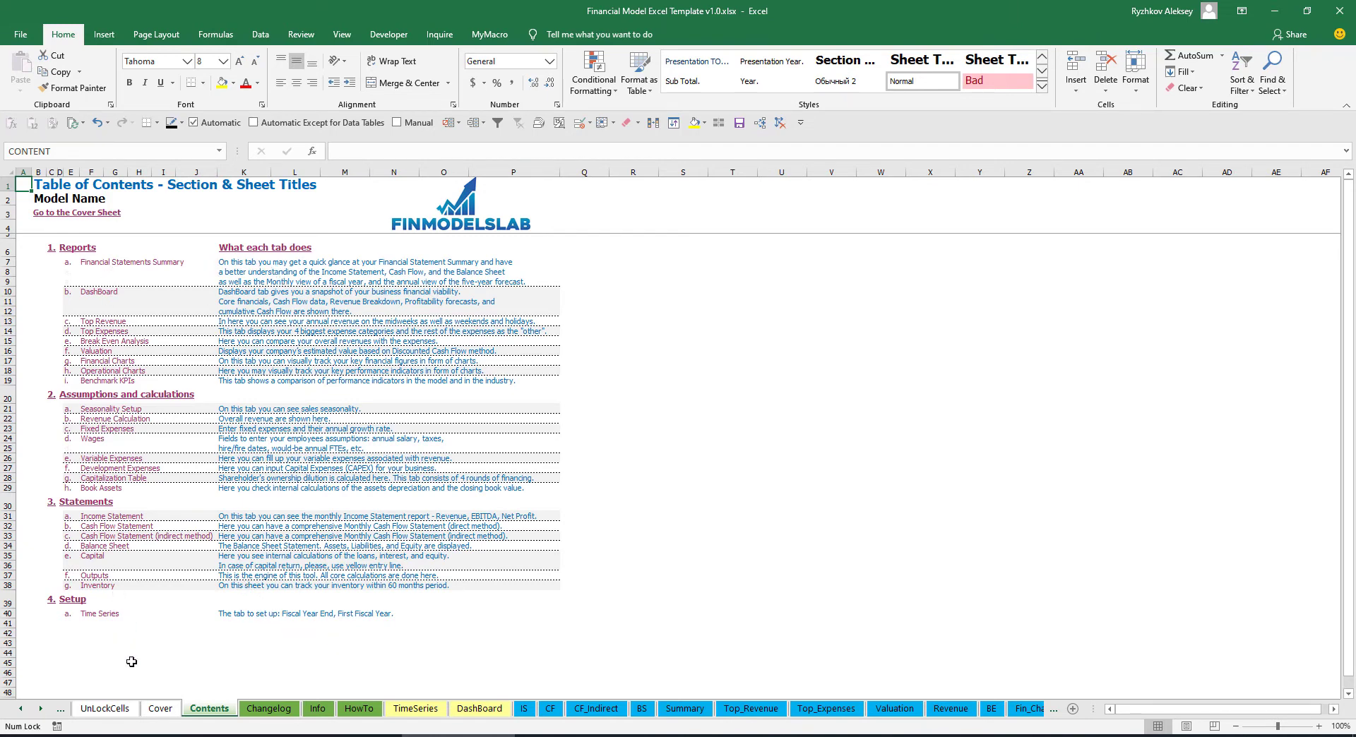
Read the HowTo sheet's guide from the overall business model principles through to the Top Revenue section
left_click(359, 710)
scroll(156, 458, "up", 20)
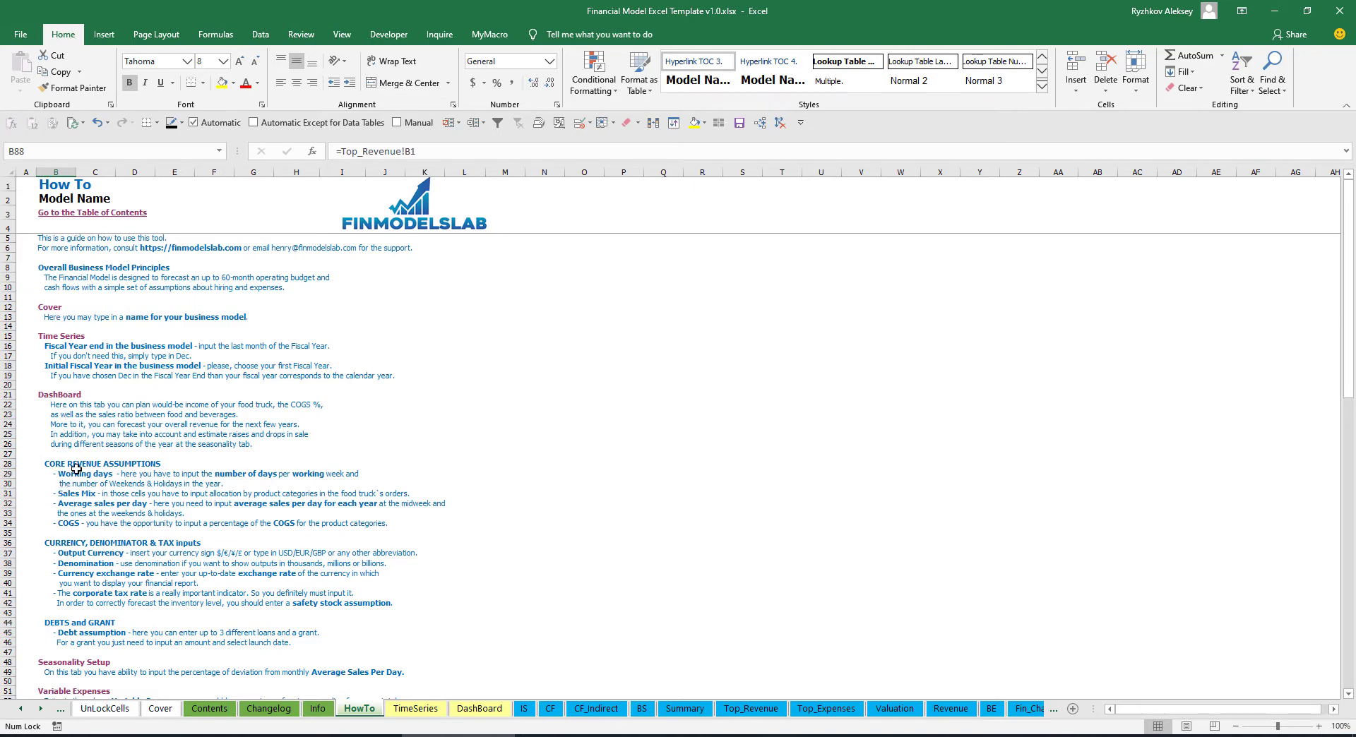
scroll(71, 474, "down", 3)
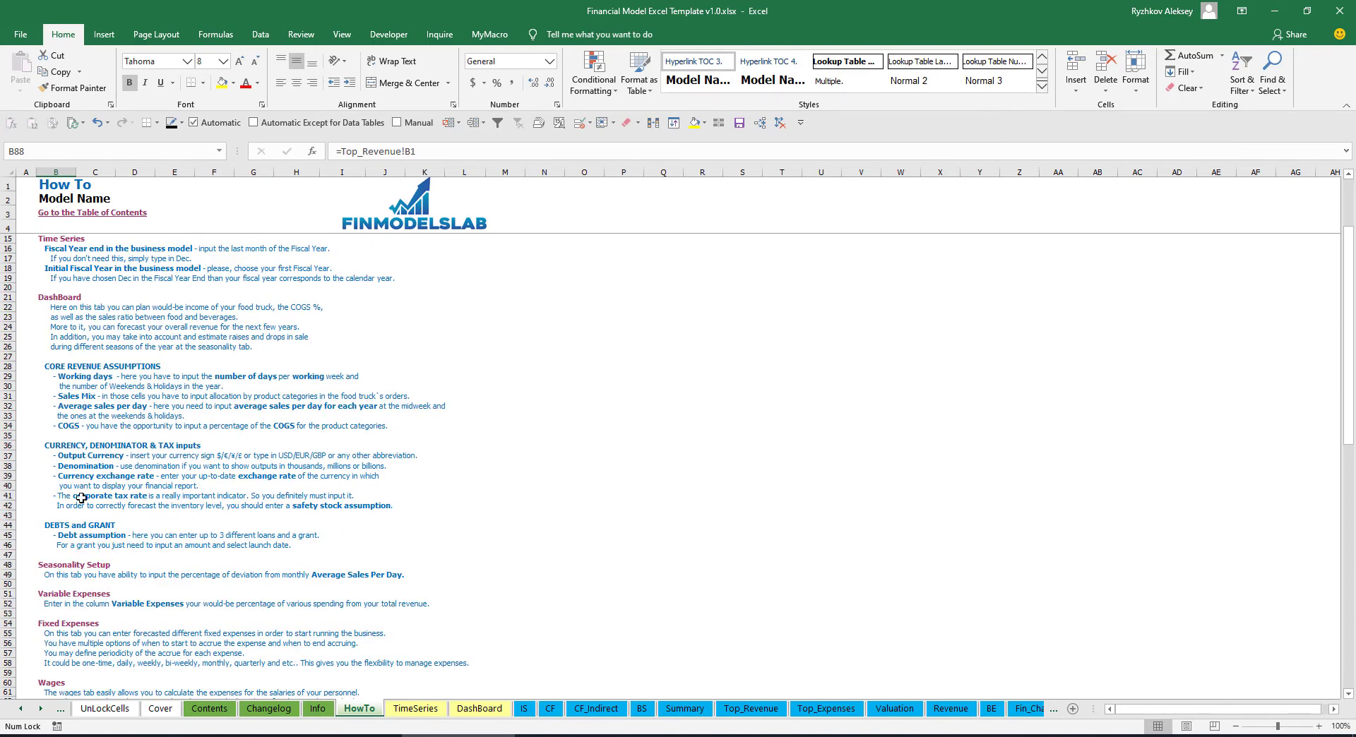
scroll(81, 529, "down", 3)
scroll(72, 535, "down", 6)
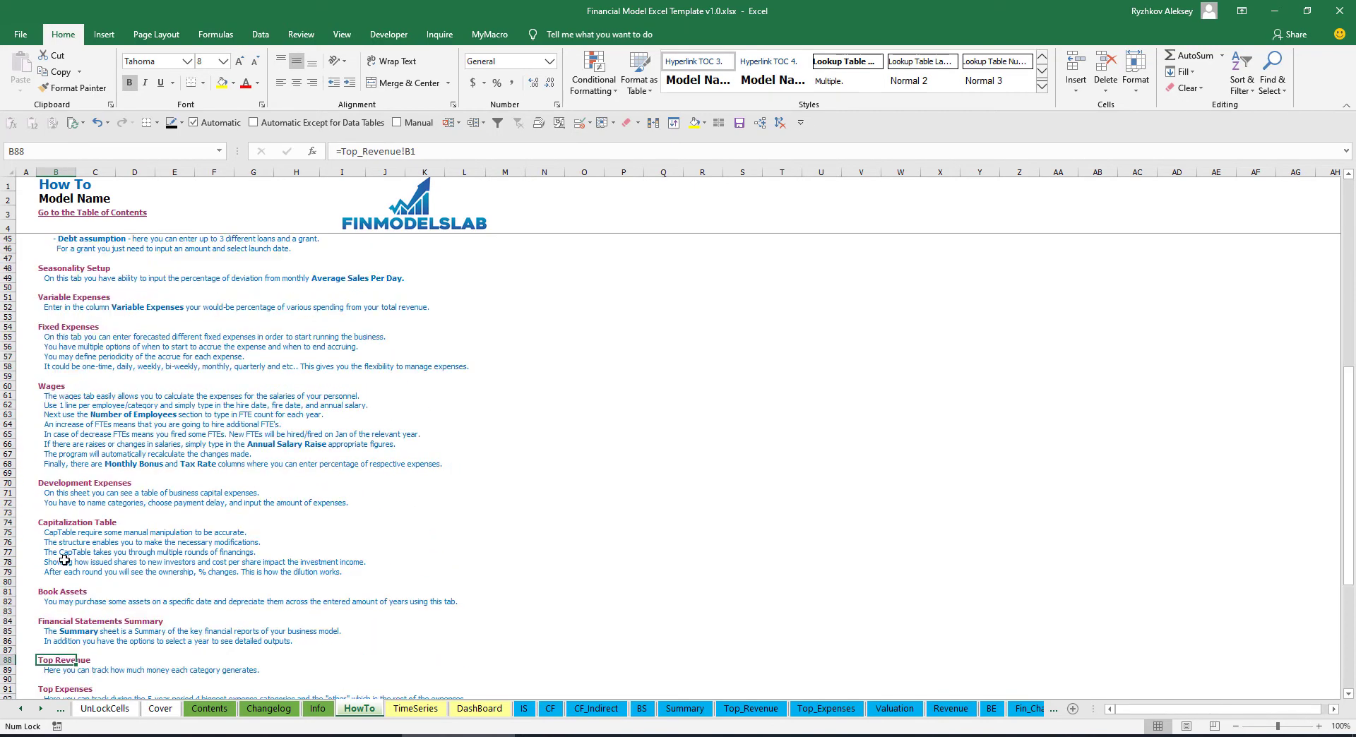
scroll(67, 559, "up", 12)
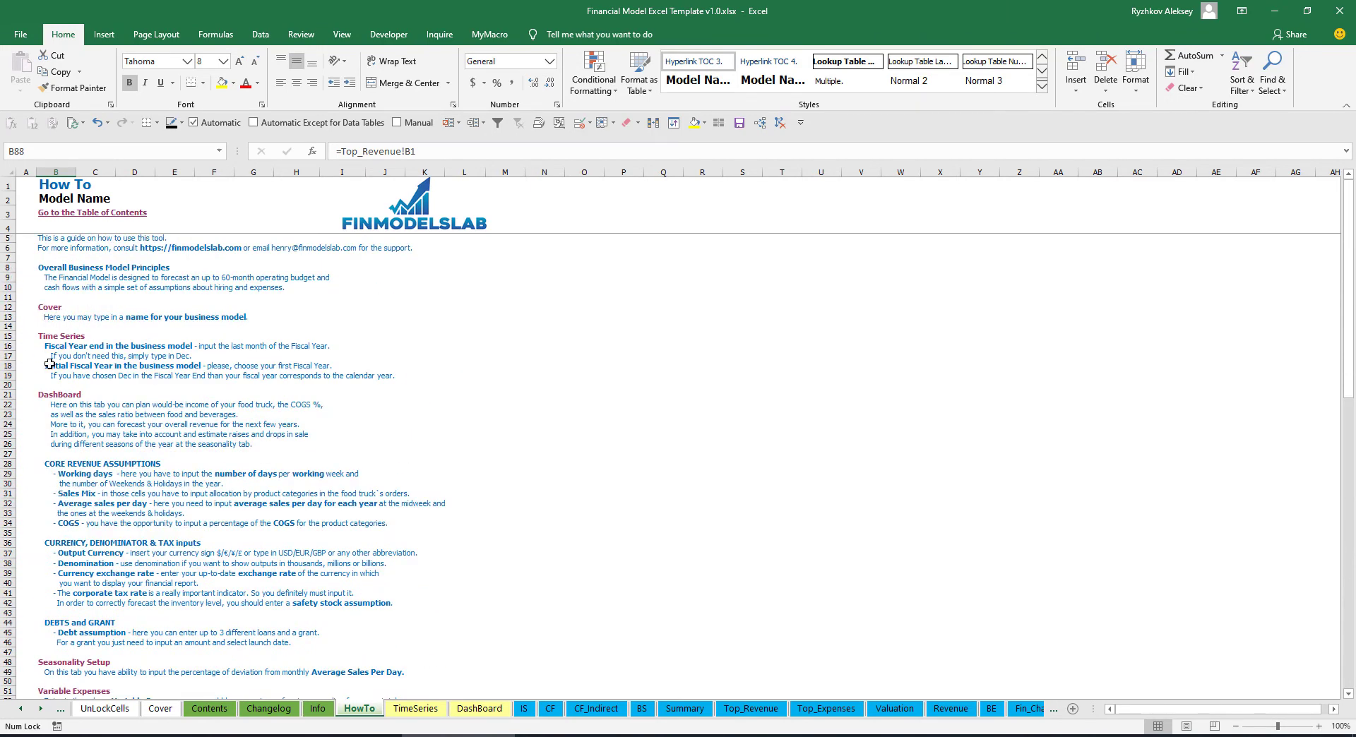
scroll(58, 444, "down", 9)
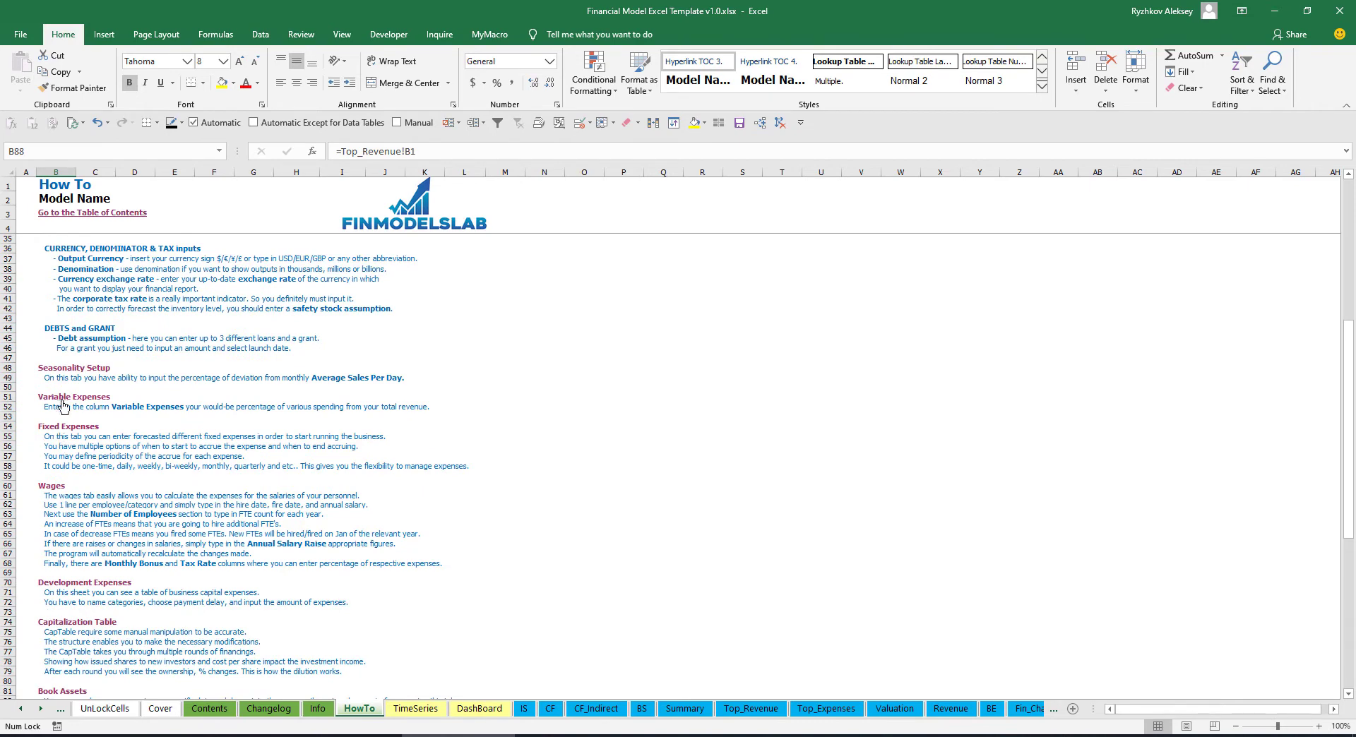
scroll(61, 403, "down", 3)
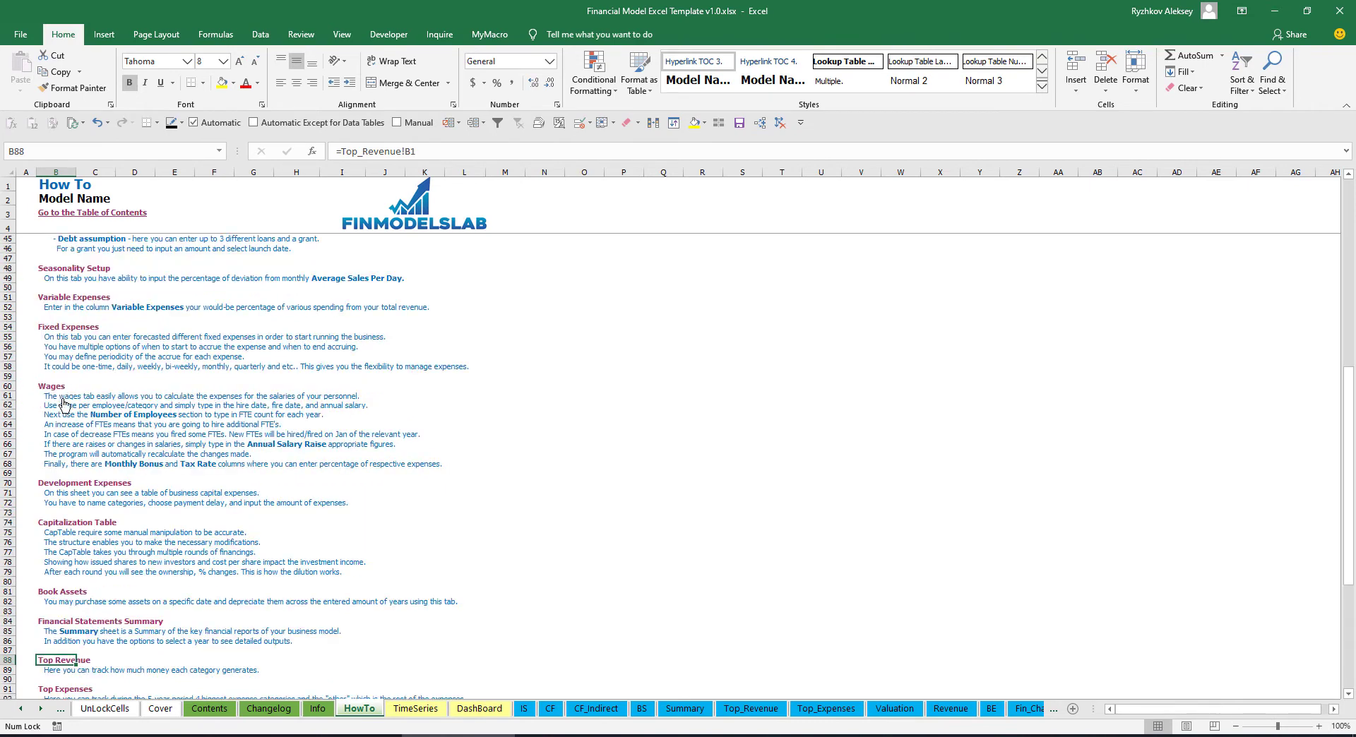
left_click(45, 596)
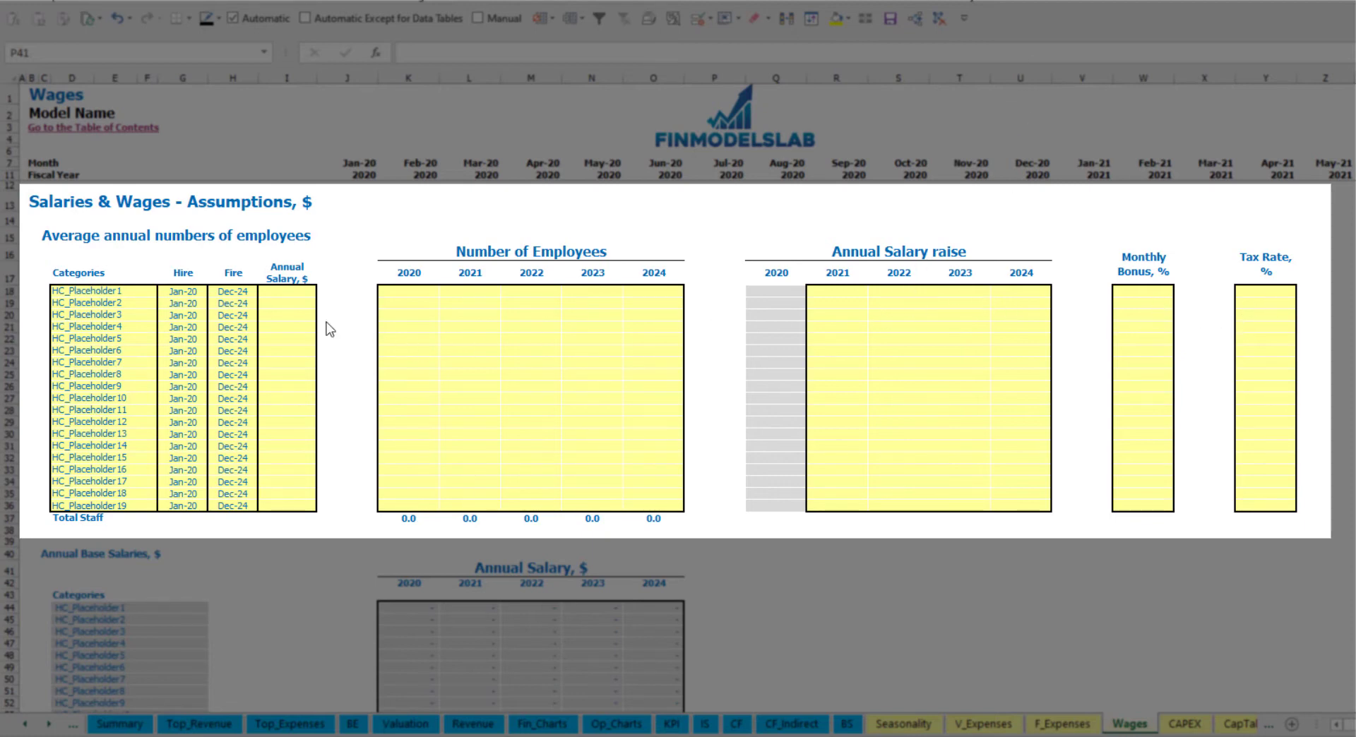
On the Wages sheet, name the first staff category CFO and set its hire date to Mar-20
left_click(138, 291)
type("CFO")
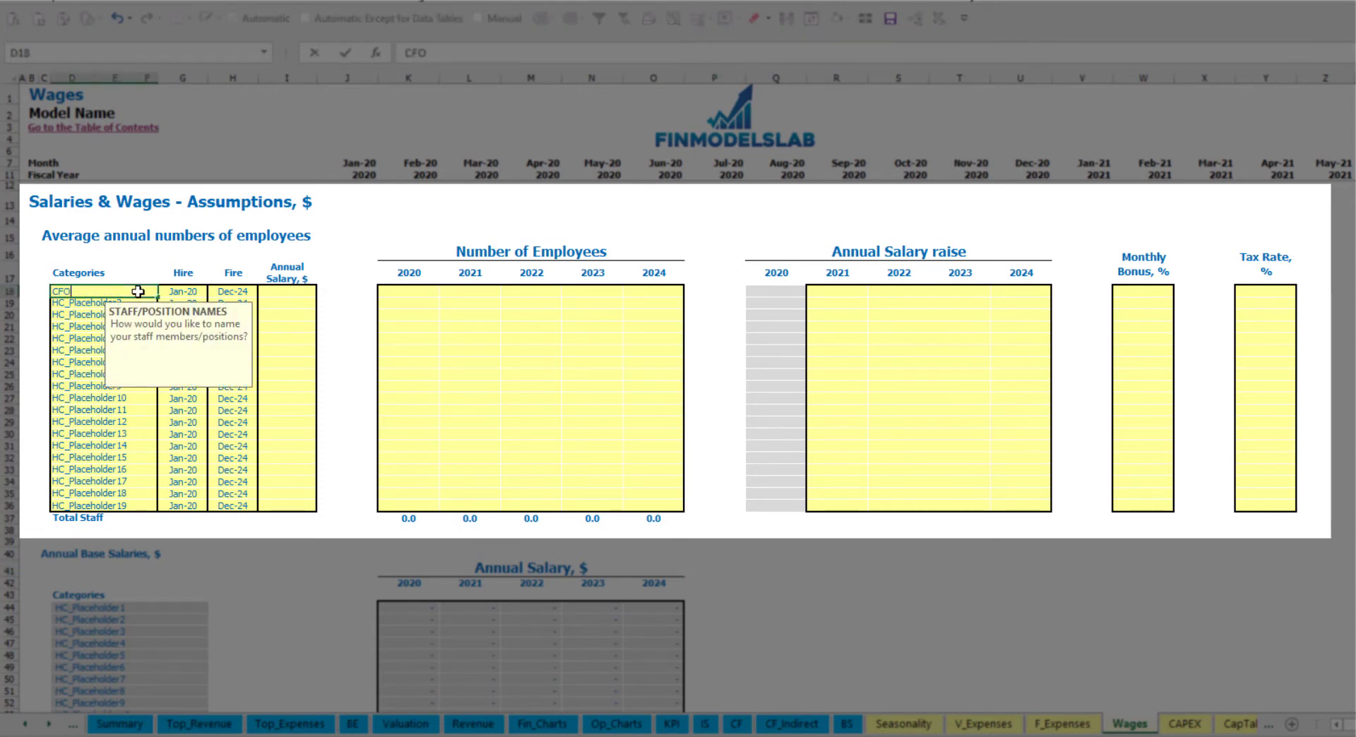
key("Return")
left_click(189, 291)
left_click(213, 291)
left_click(176, 326)
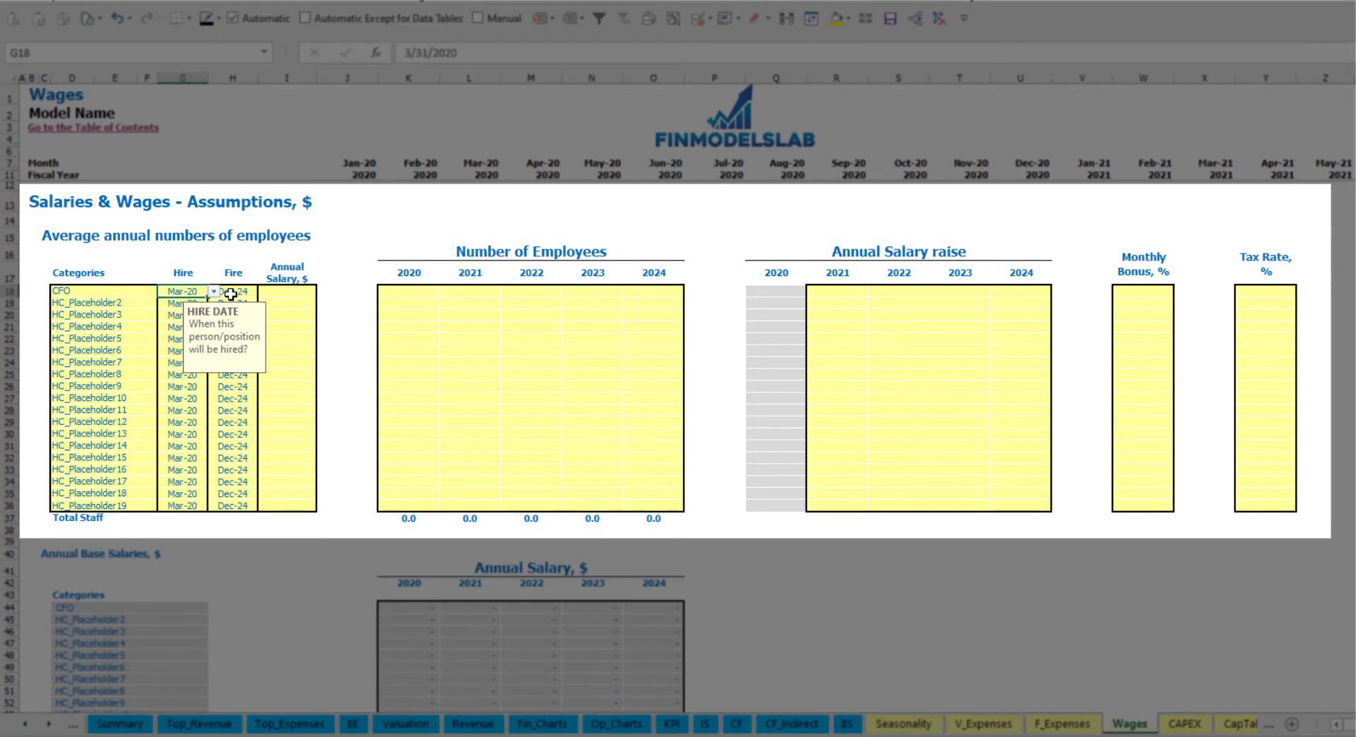
Check the CFO's fire date and set the CFO's annual salary to 50,000
left_click(231, 293)
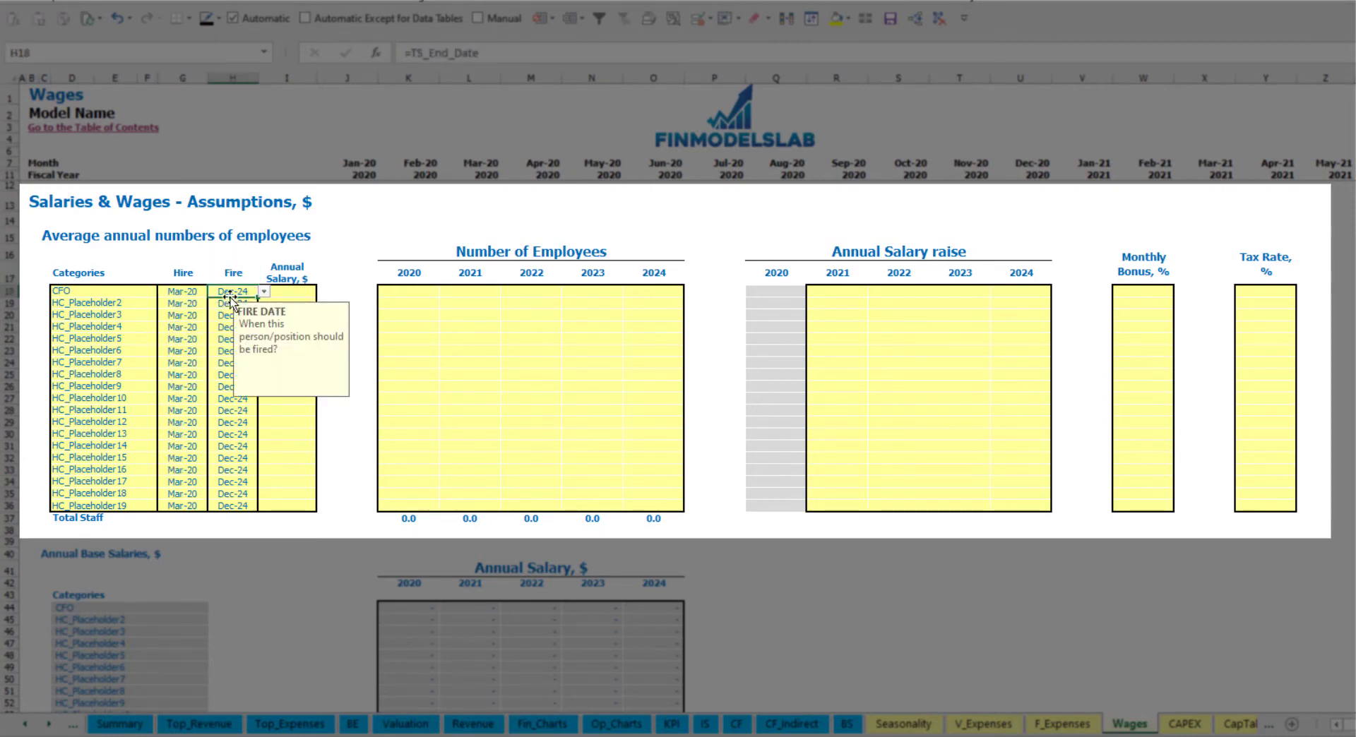
left_click(292, 293)
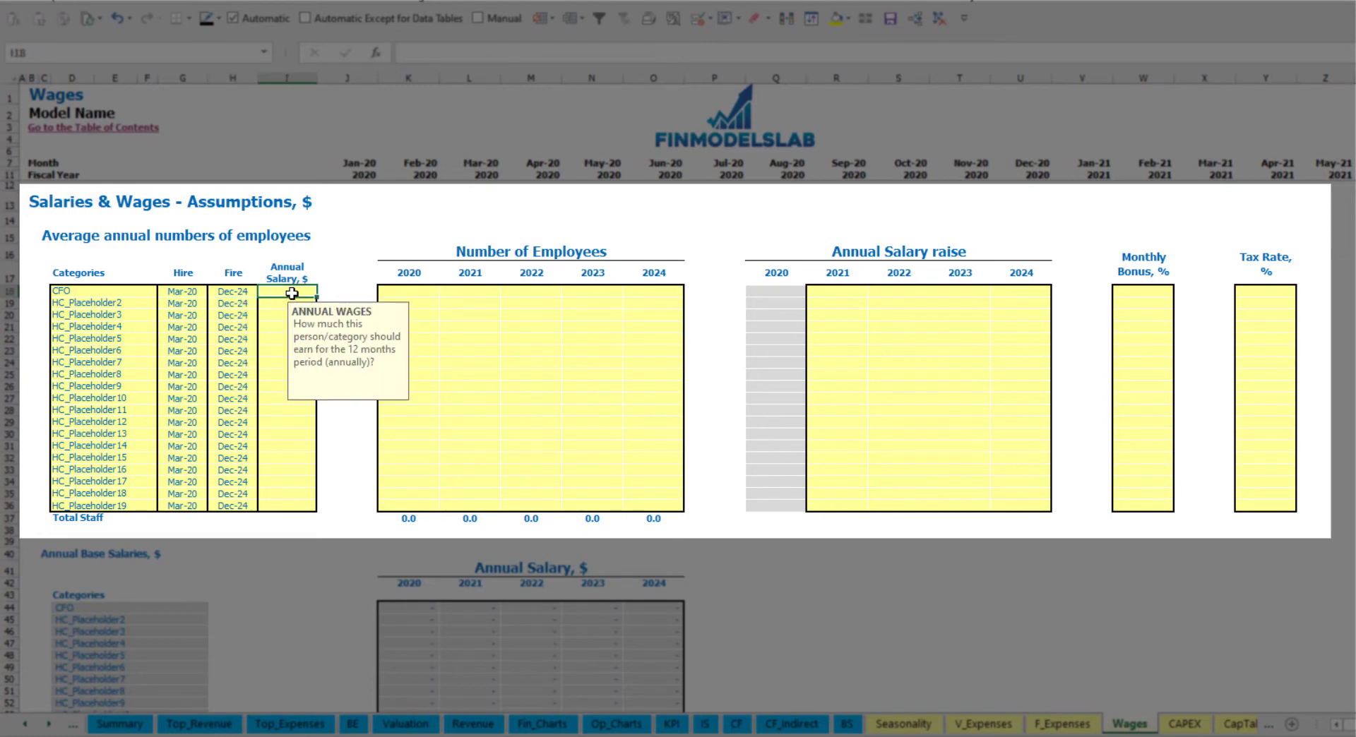
type("50,")
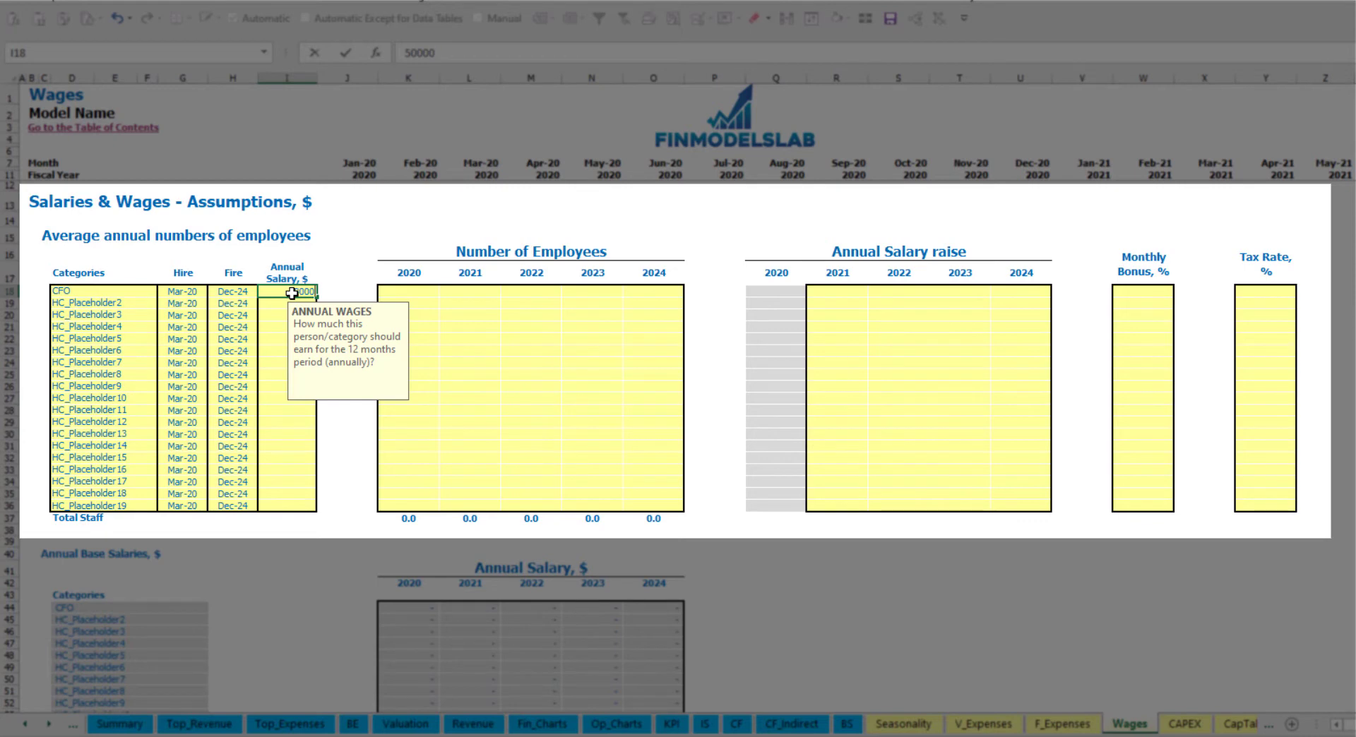
type("000")
key("Return")
Set the CFO's number of employees to 1 for each year from 2020 to 2024
left_click(425, 295)
type("1")
key("Tab")
type("1")
key("Tab")
type("1")
key("Tab")
type("1\t1")
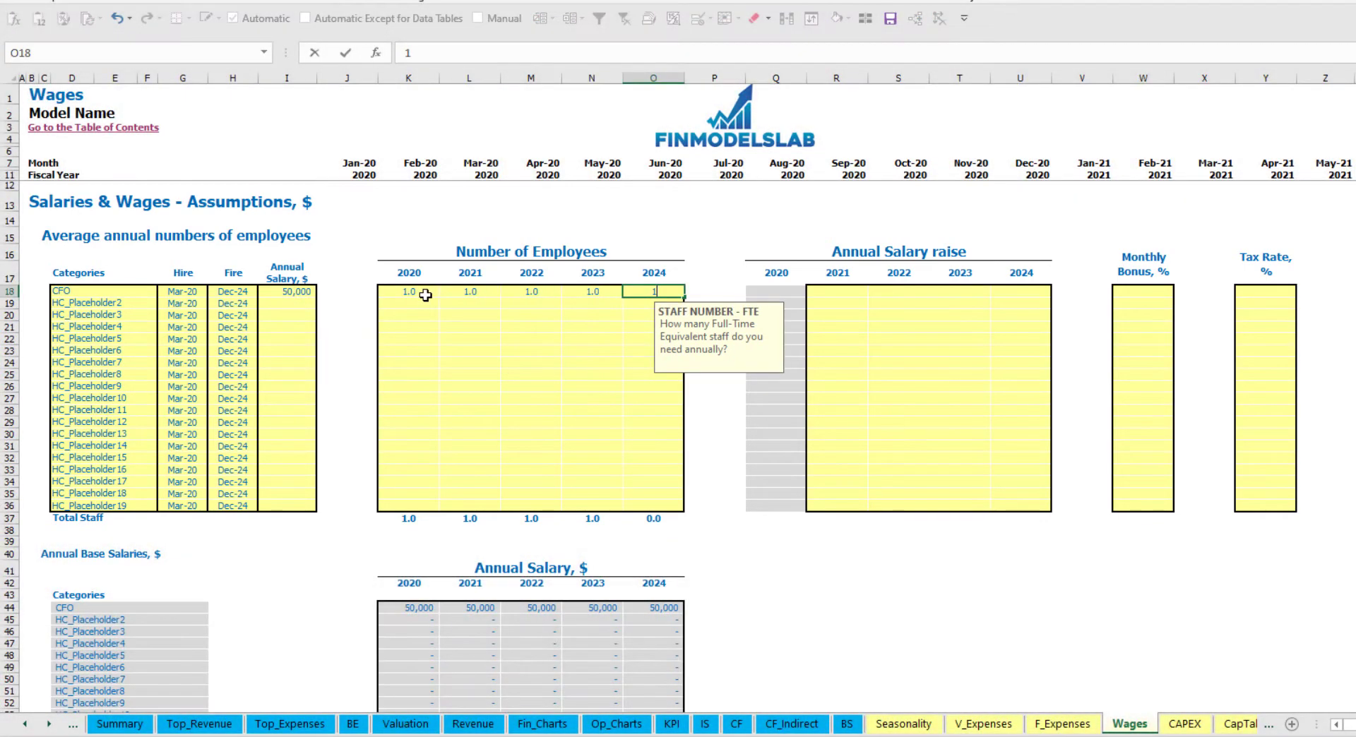
key("Tab")
Inspect the CFO row of Total Staff Numbers from Mar-20 to the end of the timeline
scroll(724, 404, "down", 3)
scroll(727, 395, "up", 3)
scroll(515, 521, "down", 13)
left_click(490, 382)
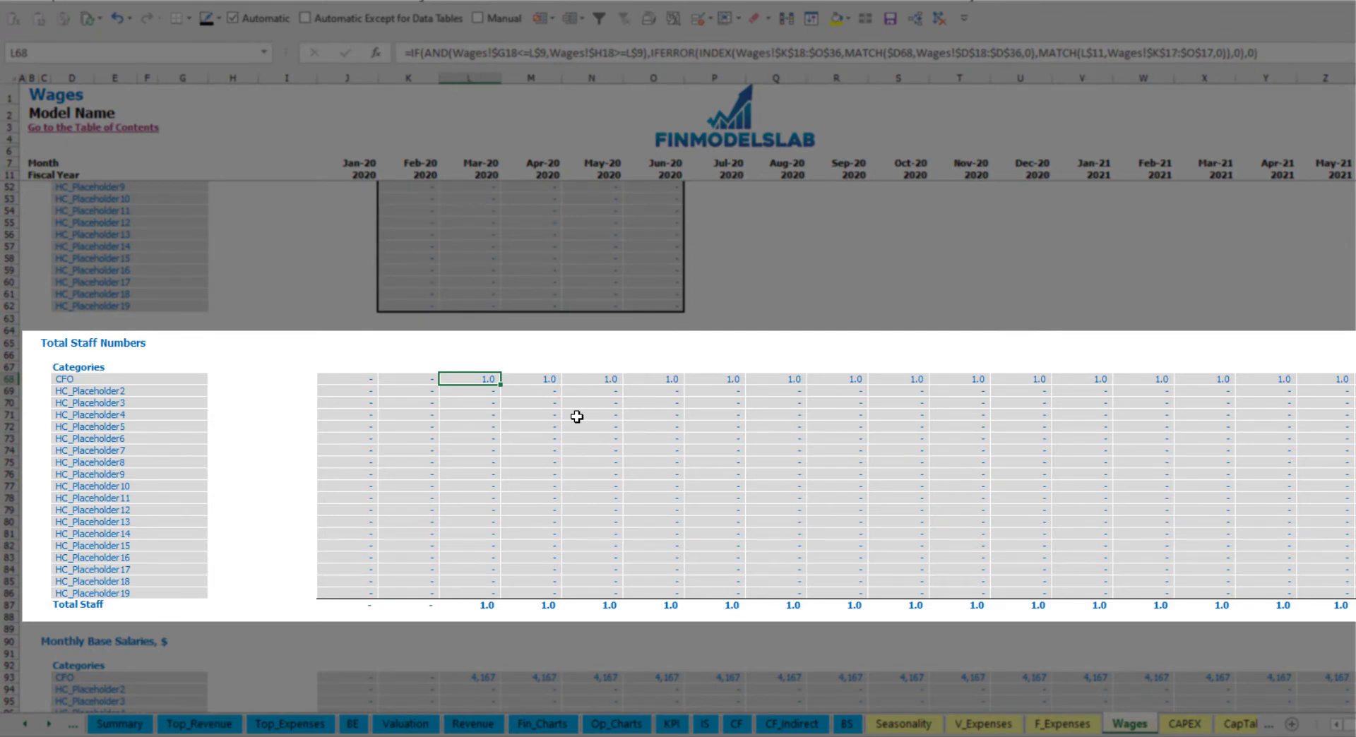
key("ctrl+Right")
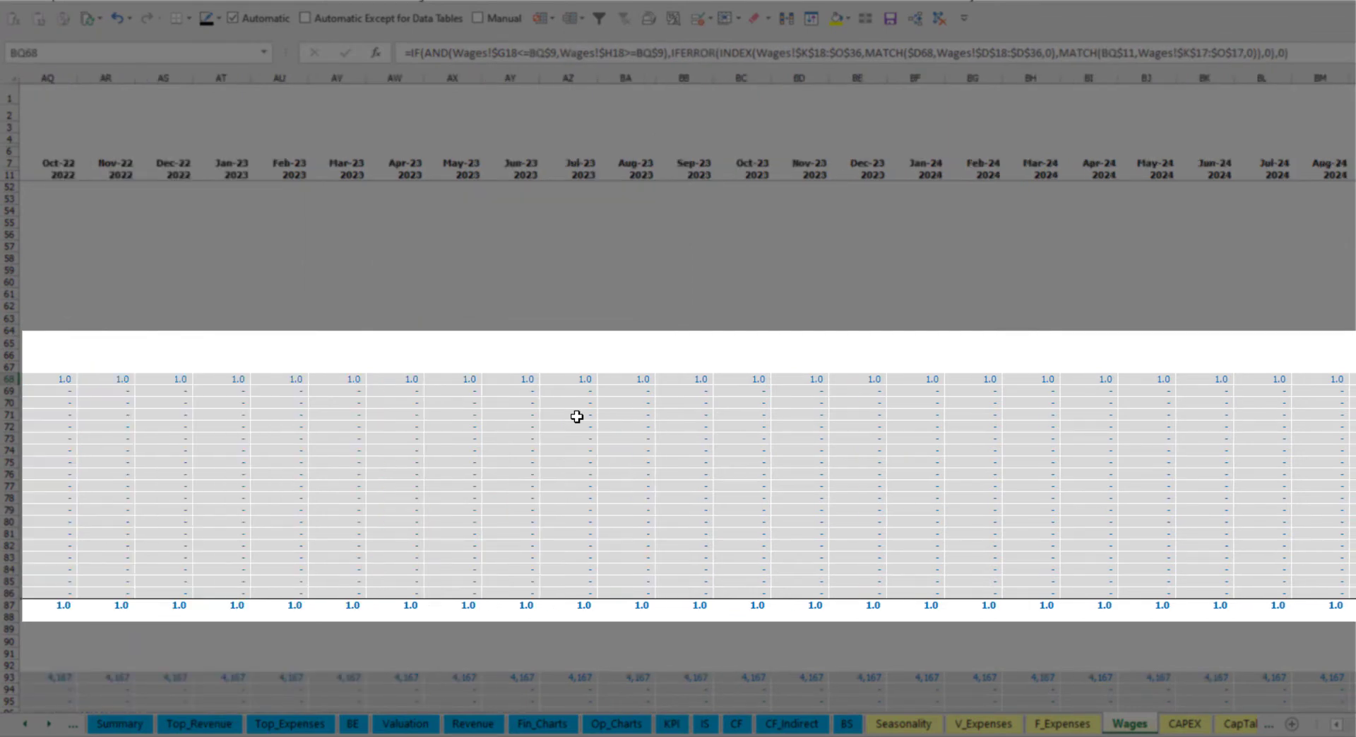
key("Home")
scroll(509, 497, "up", 10)
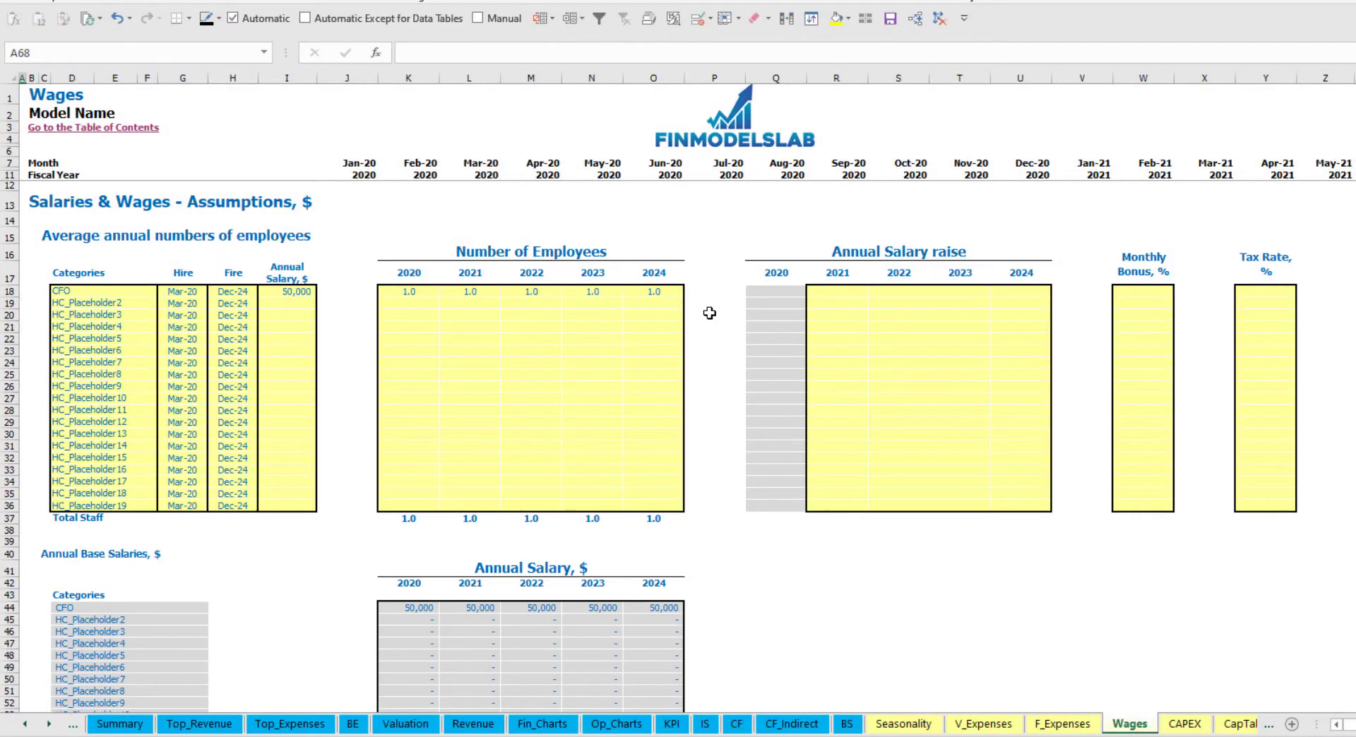
Set the CFO's annual salary raise to 5% for each year from 2021 to 2024
left_click(843, 293)
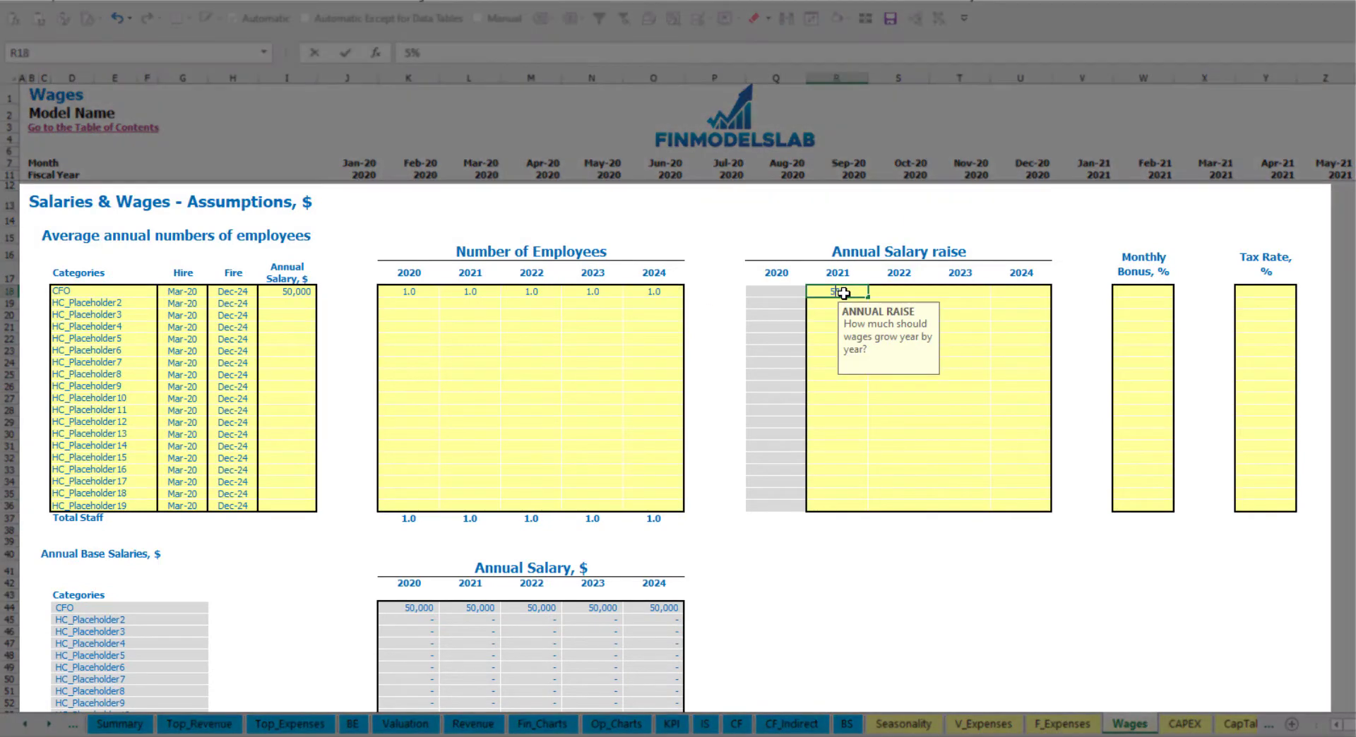
key("Right")
key("shift+Right")
key("shift+Right")
type("5%\t5%\t5%")
Examine how the CFO's annual base salaries for 2020 to 2024 follow from the entered salary and yearly raises
left_click(743, 570)
left_click_drag(415, 614, 651, 608)
left_click(480, 620)
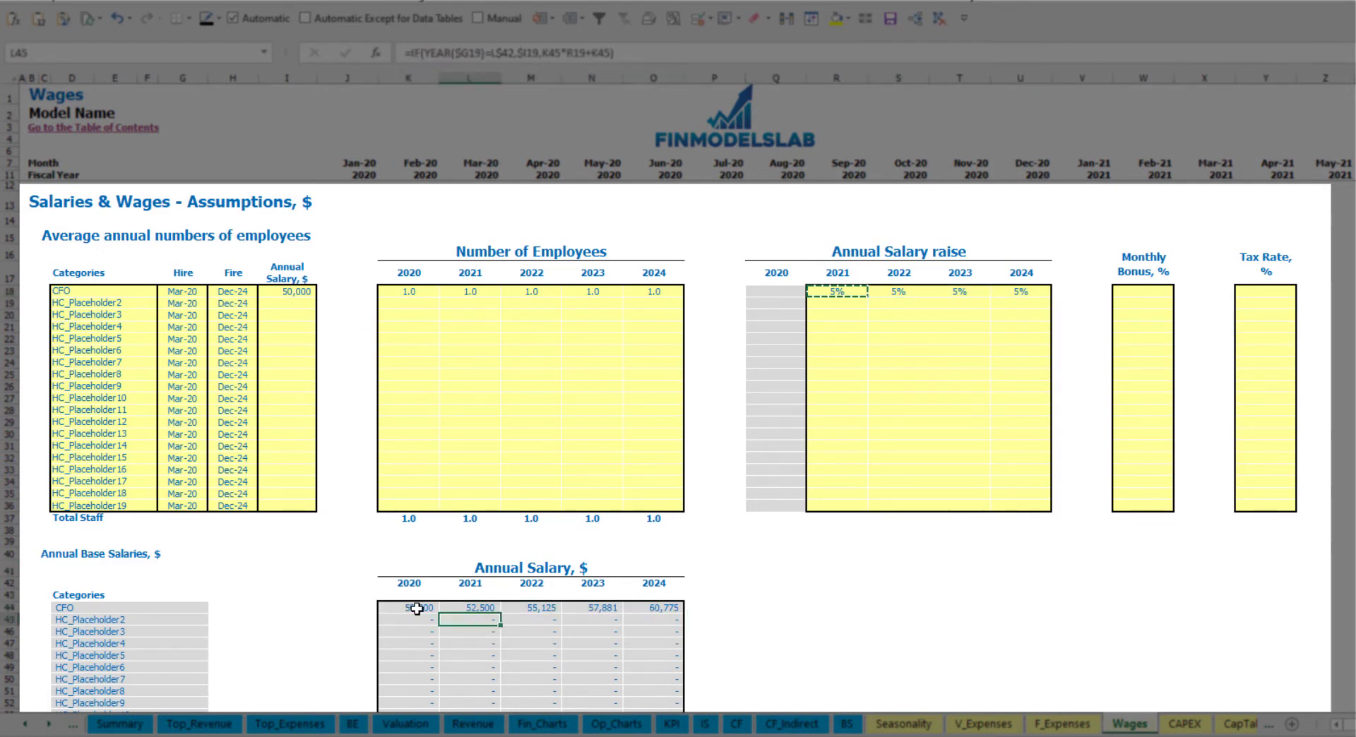
left_click(297, 294)
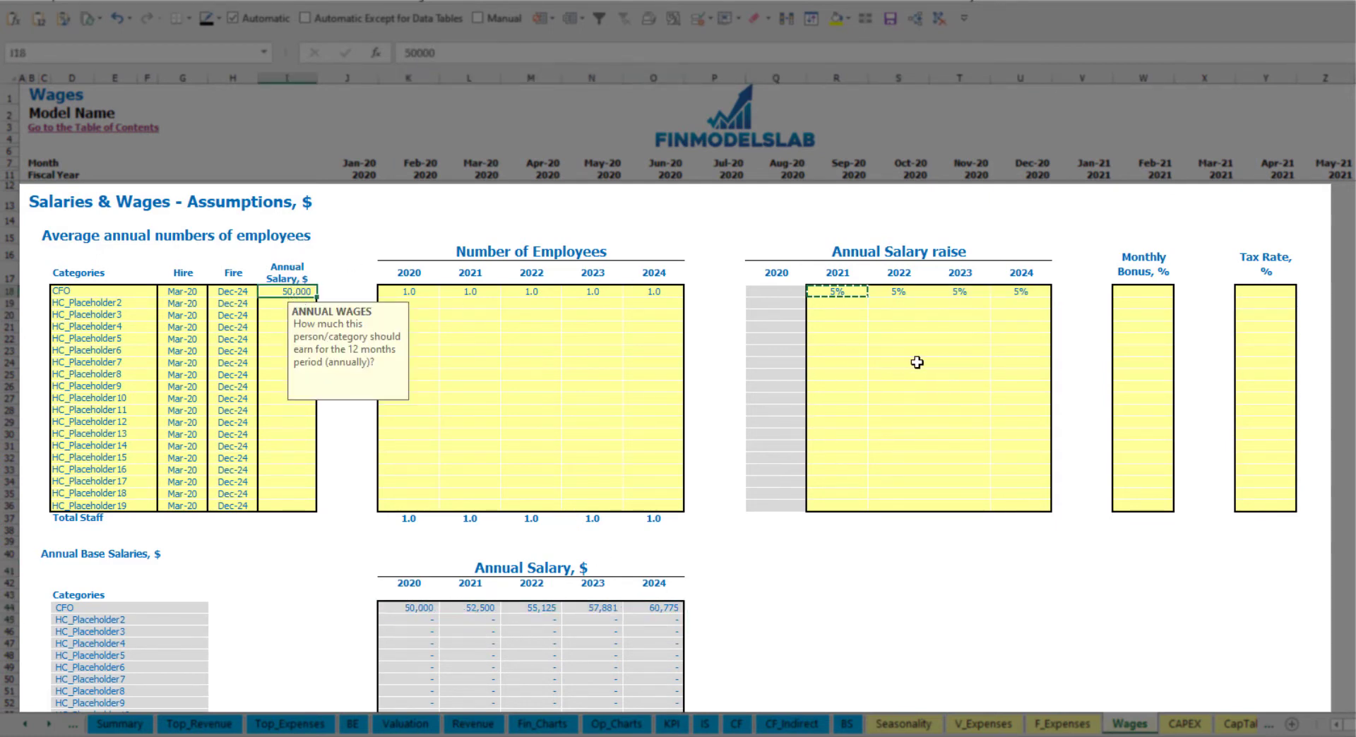
left_click_drag(862, 292, 1015, 293)
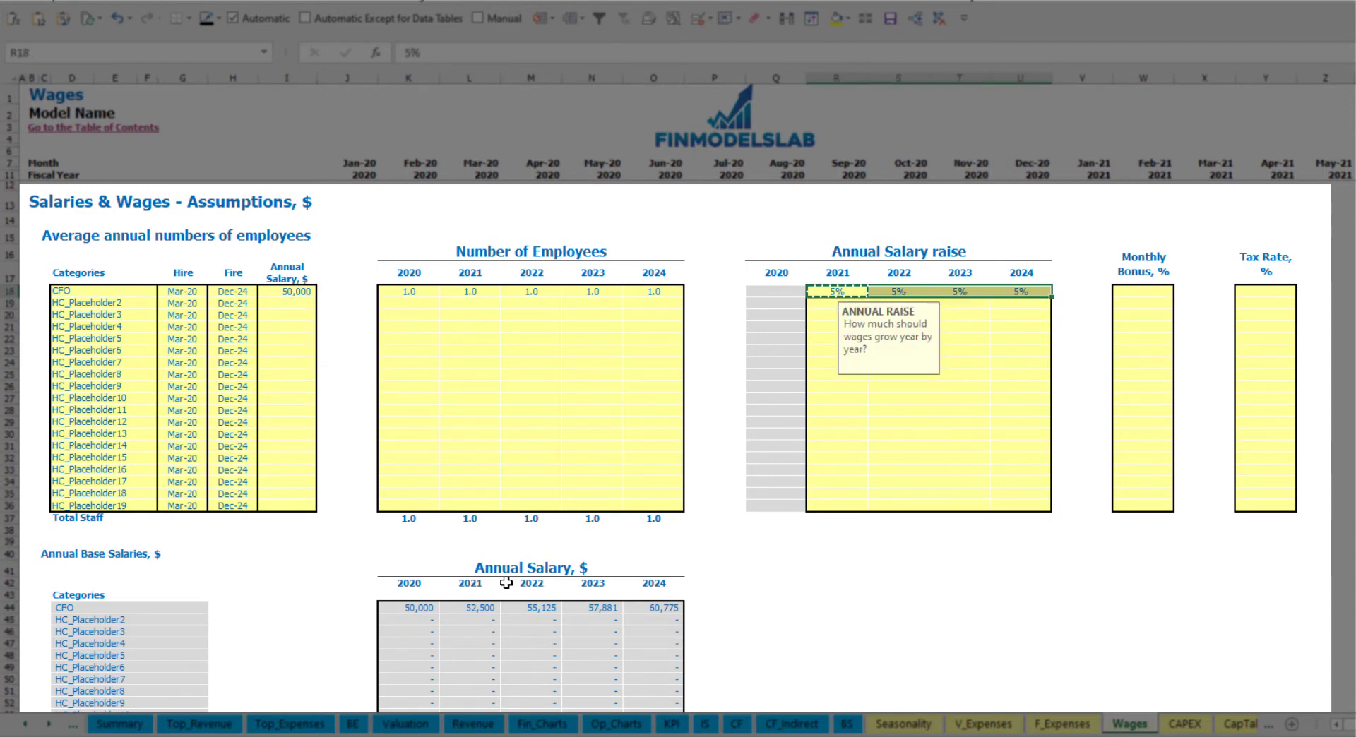
left_click(469, 609)
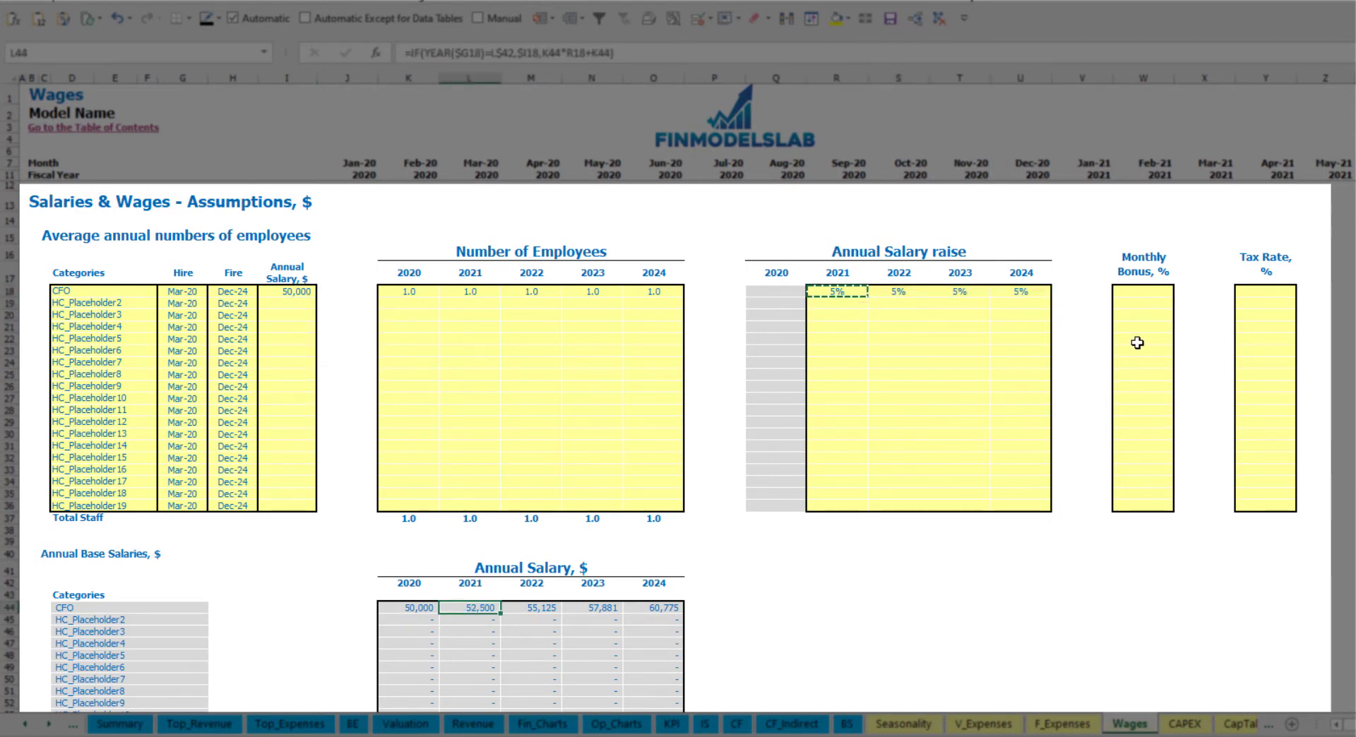
Set the CFO's monthly bonus to 10% and enter the CFO's tax rate
left_click(1143, 290)
type("10")
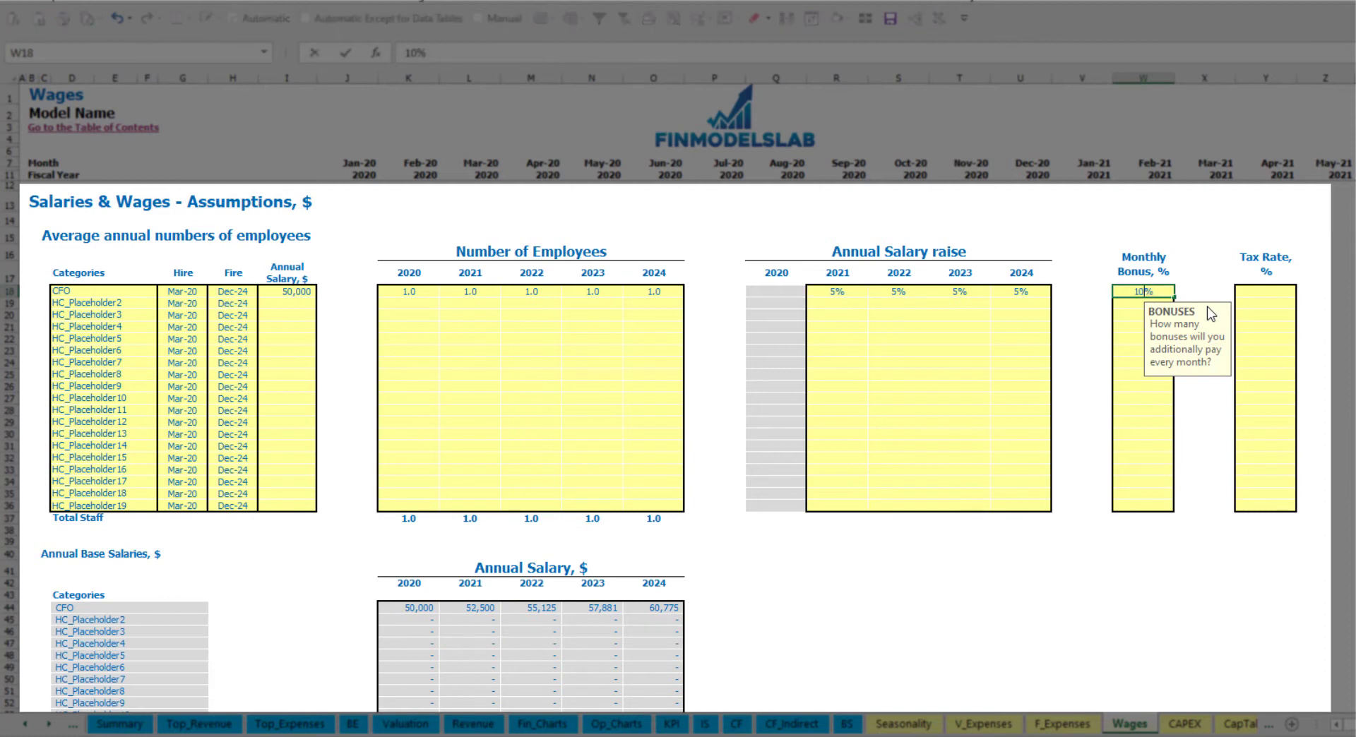
key("Return")
left_click(1278, 288)
key("Return")
Inspect the CFO row in Monthly Base Salaries and the formula of its Mar-20 amount
scroll(532, 447, "down", 6)
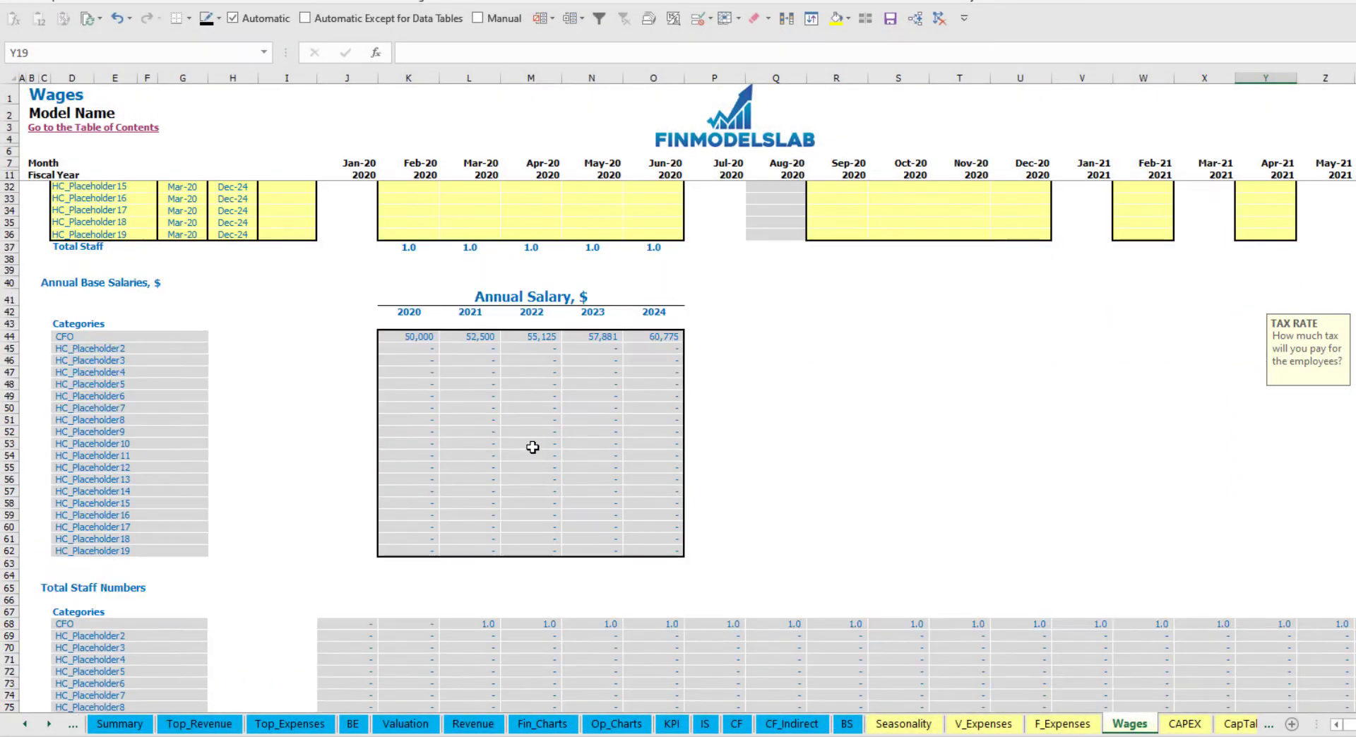
scroll(533, 448, "down", 5)
scroll(344, 537, "down", 6)
scroll(10, 565, "down", 2)
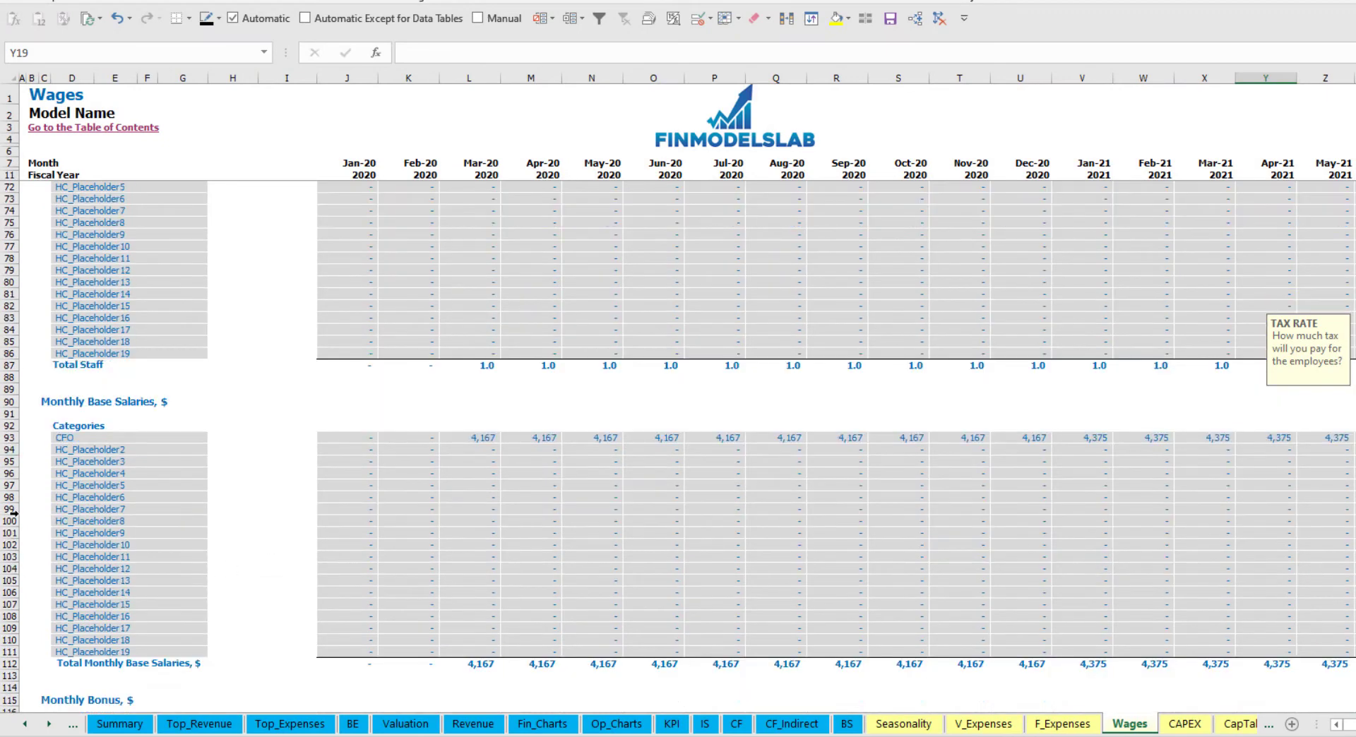
left_click(9, 441)
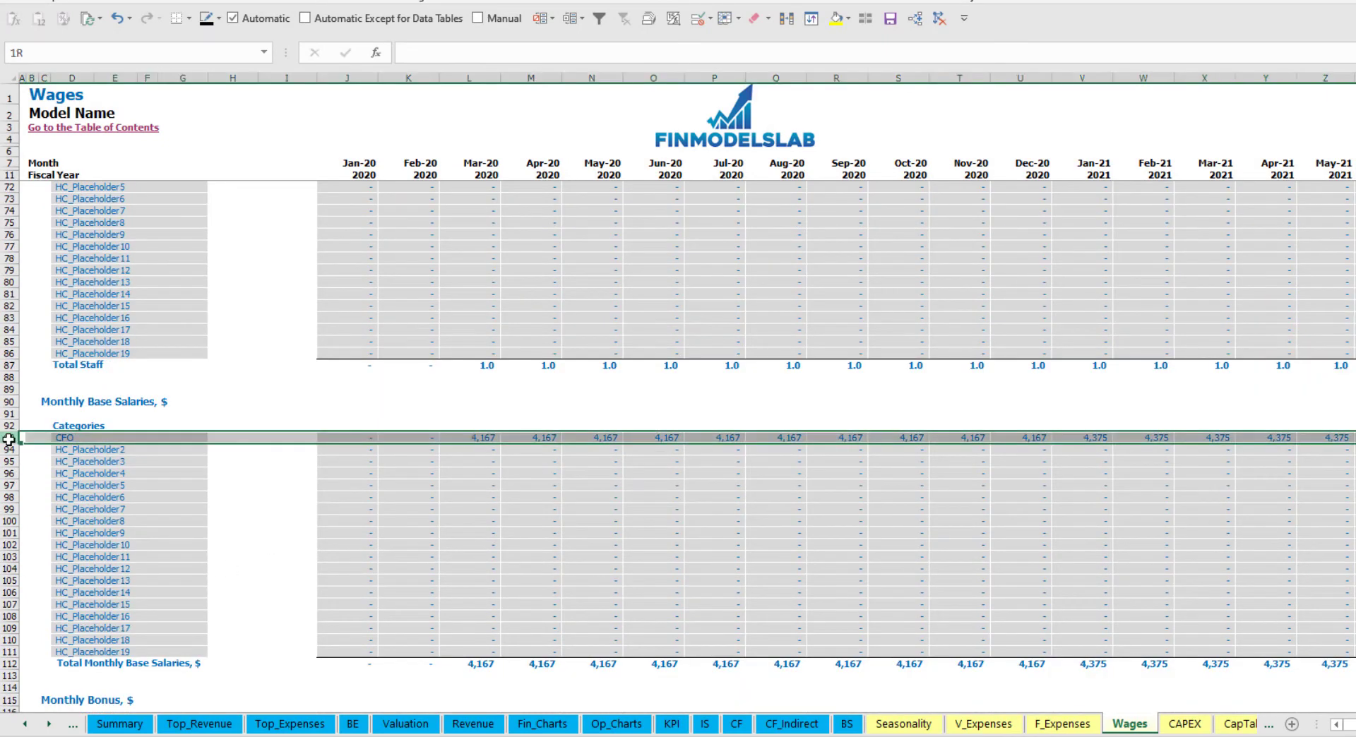
left_click(489, 436)
Inspect the CFO's Mar-20 formula in Monthly Bonus and the CFO row in Monthly Base Taxes
scroll(188, 529, "down", 7)
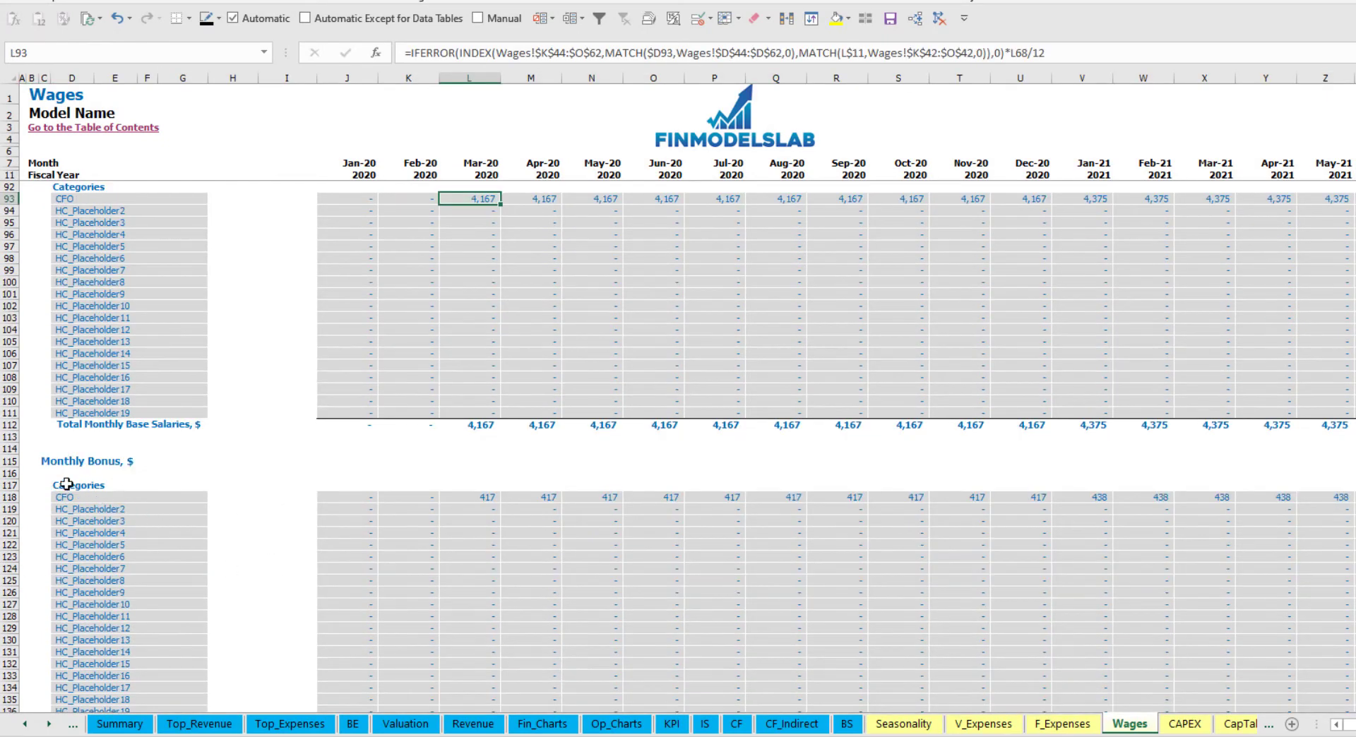
left_click(9, 497)
left_click(488, 497)
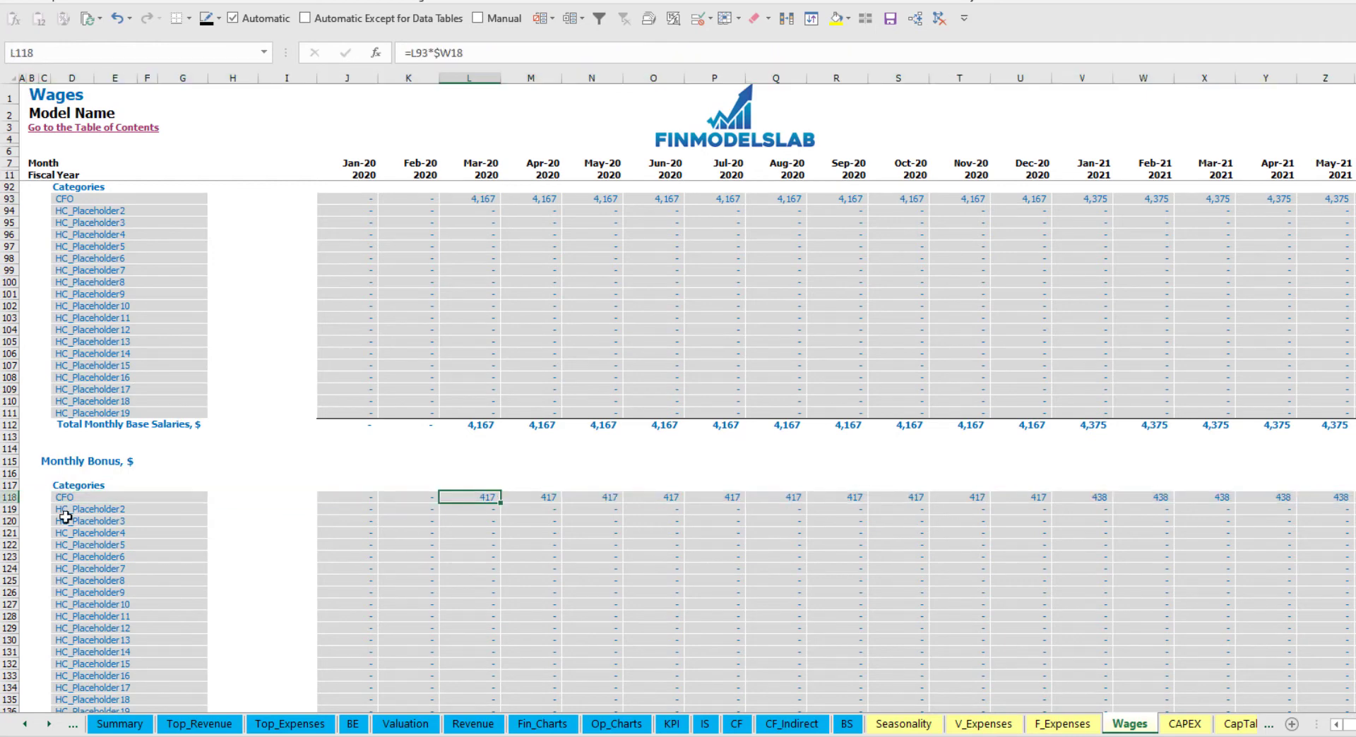
scroll(99, 517, "down", 7)
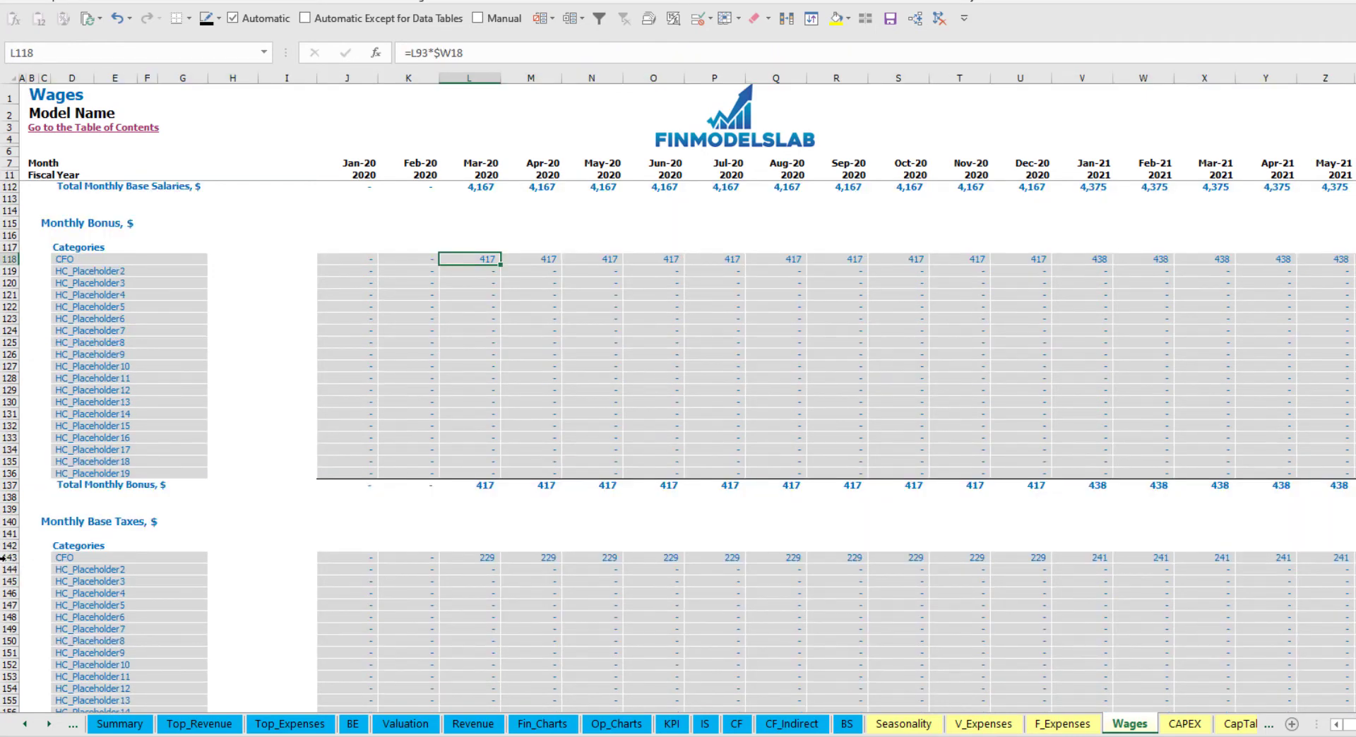
left_click(9, 557)
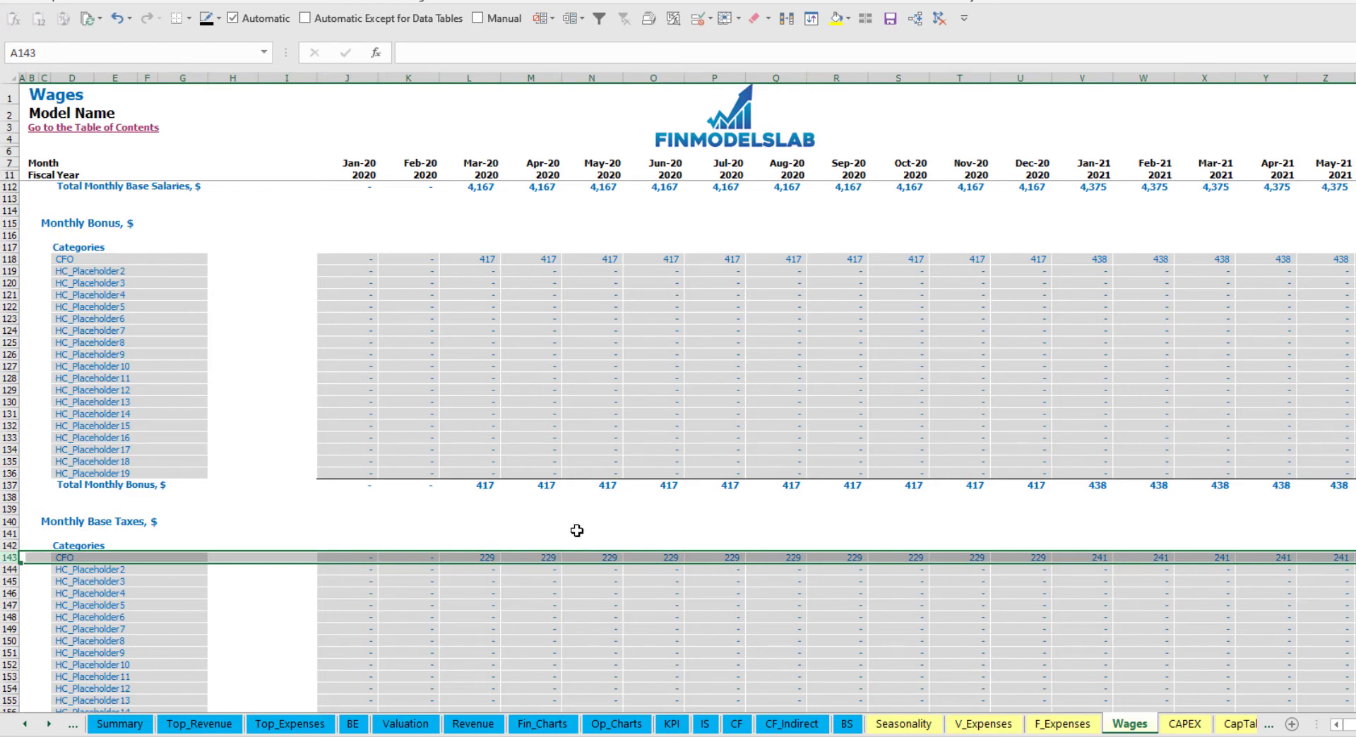
Name the second staff position Admin HC in the Wages assumptions and set its hire date to Apr-20
scroll(577, 530, "up", 20)
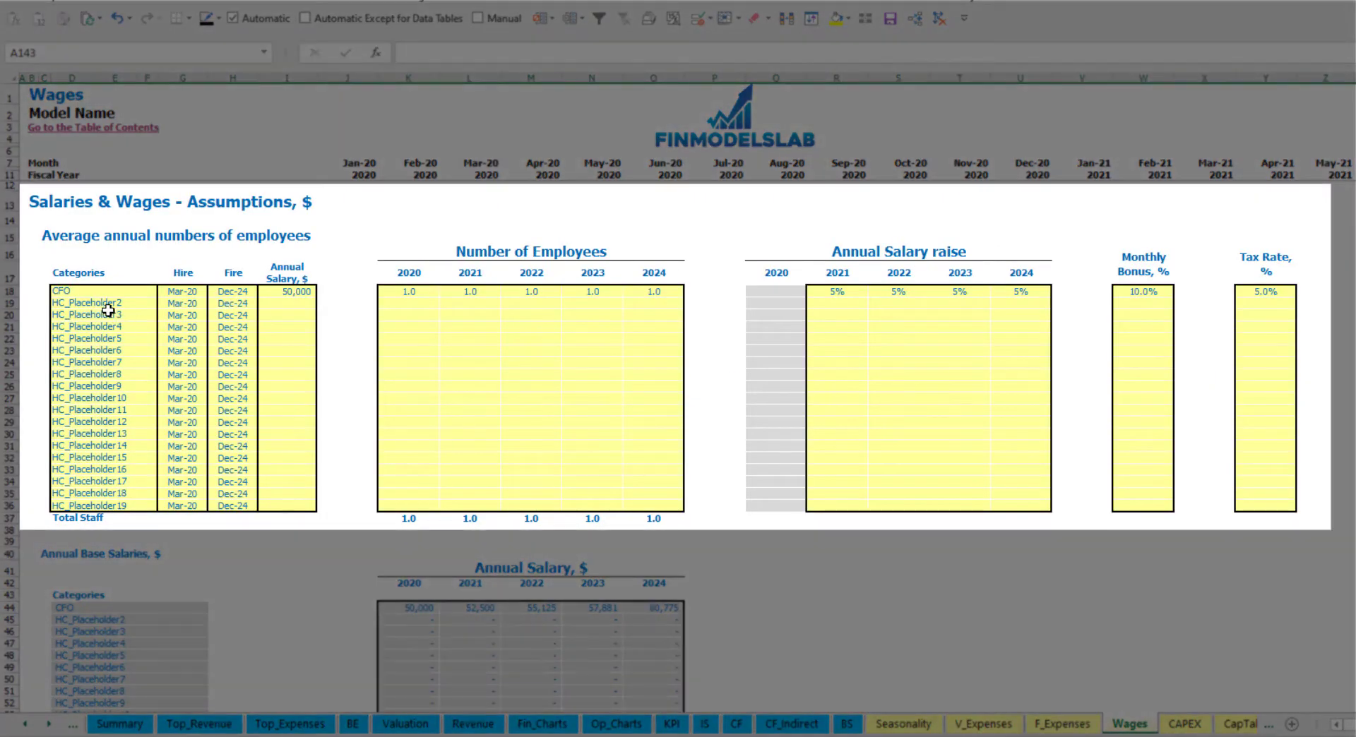
left_click(106, 303)
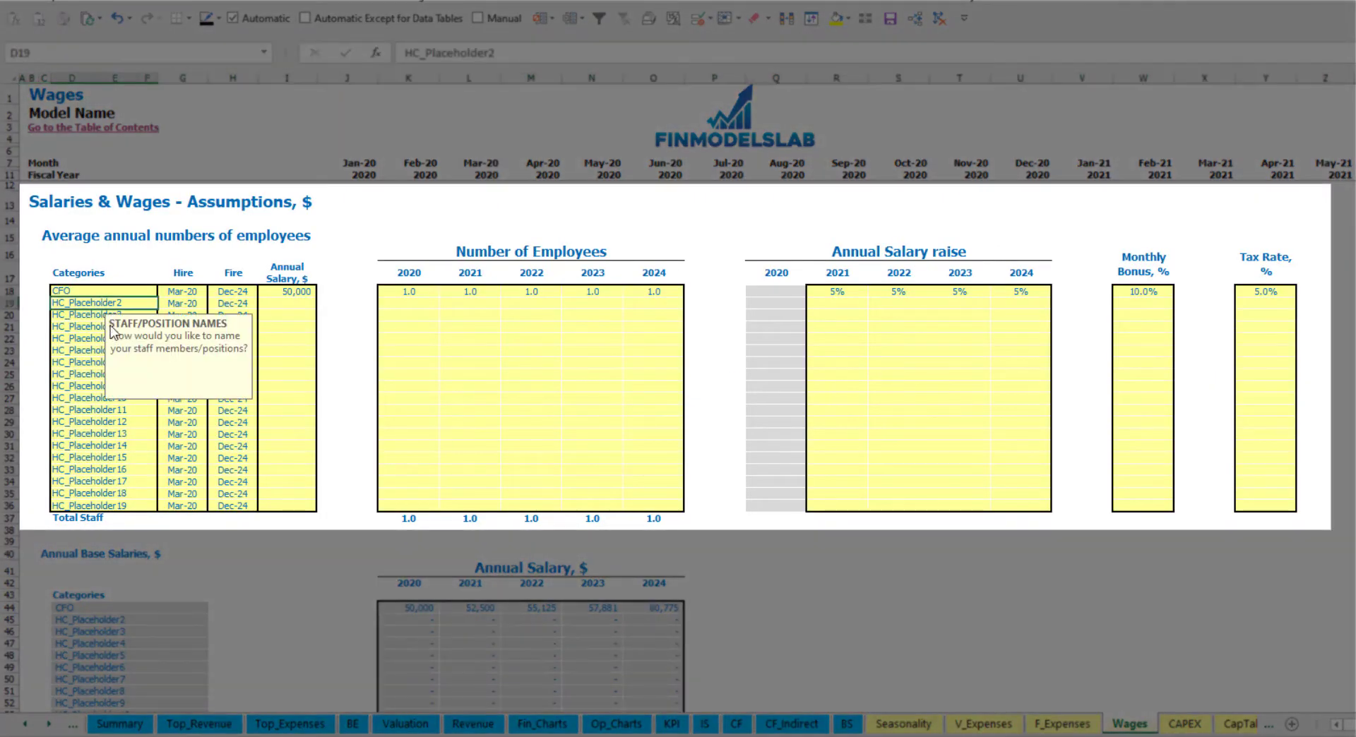
type("Admin")
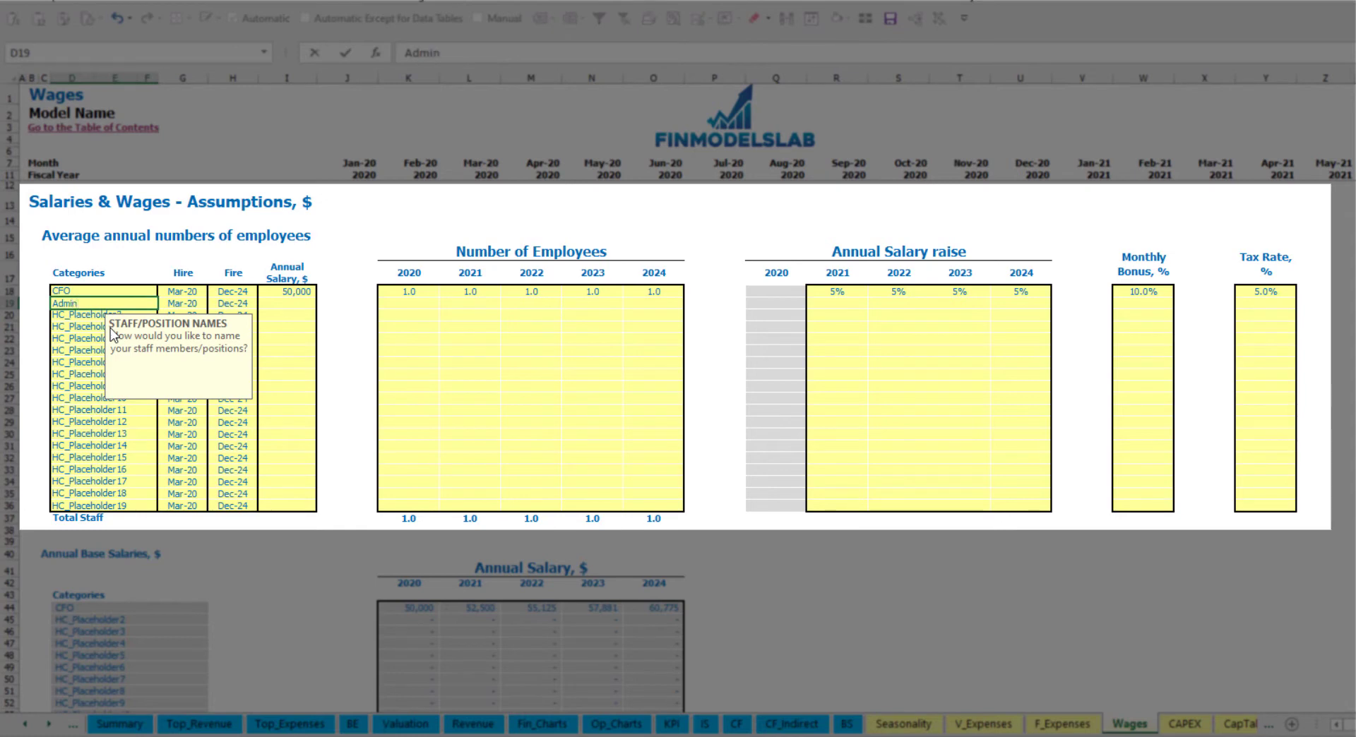
type(" HC")
key("Return")
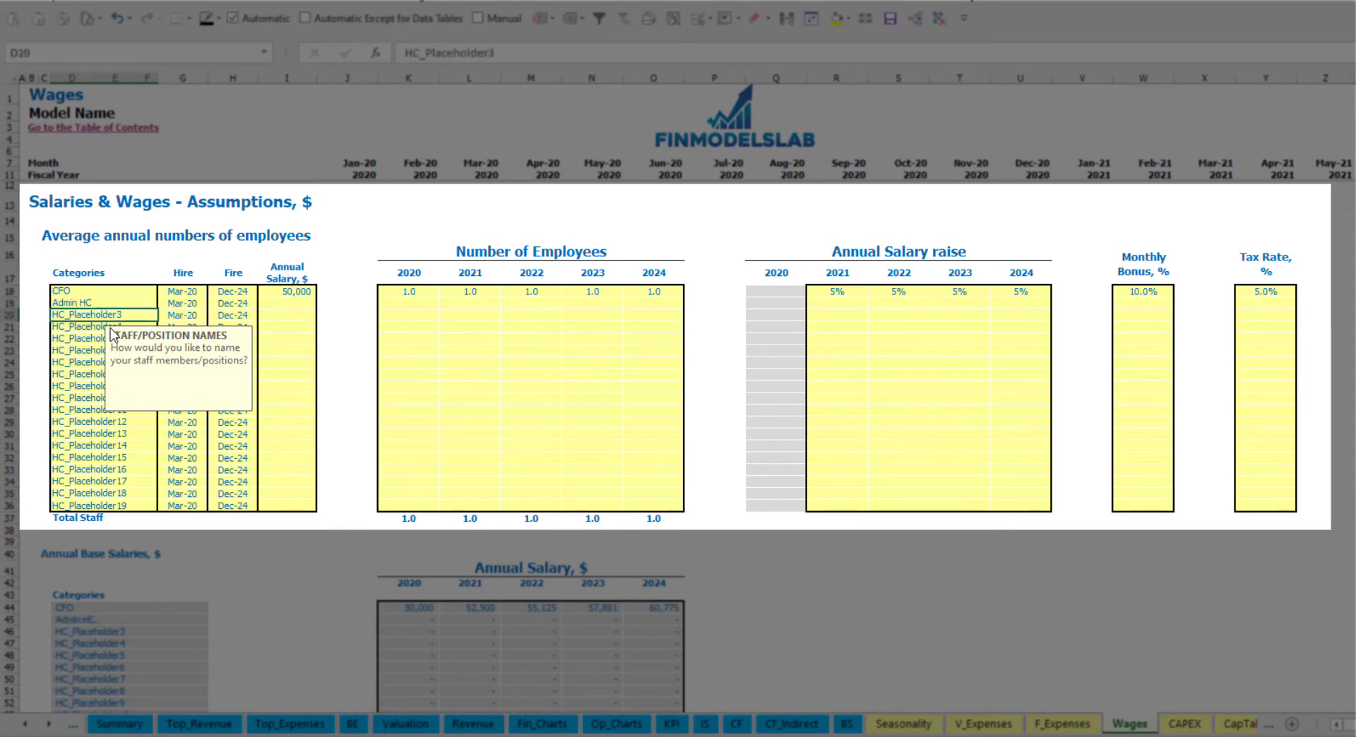
left_click(192, 305)
left_click(213, 303)
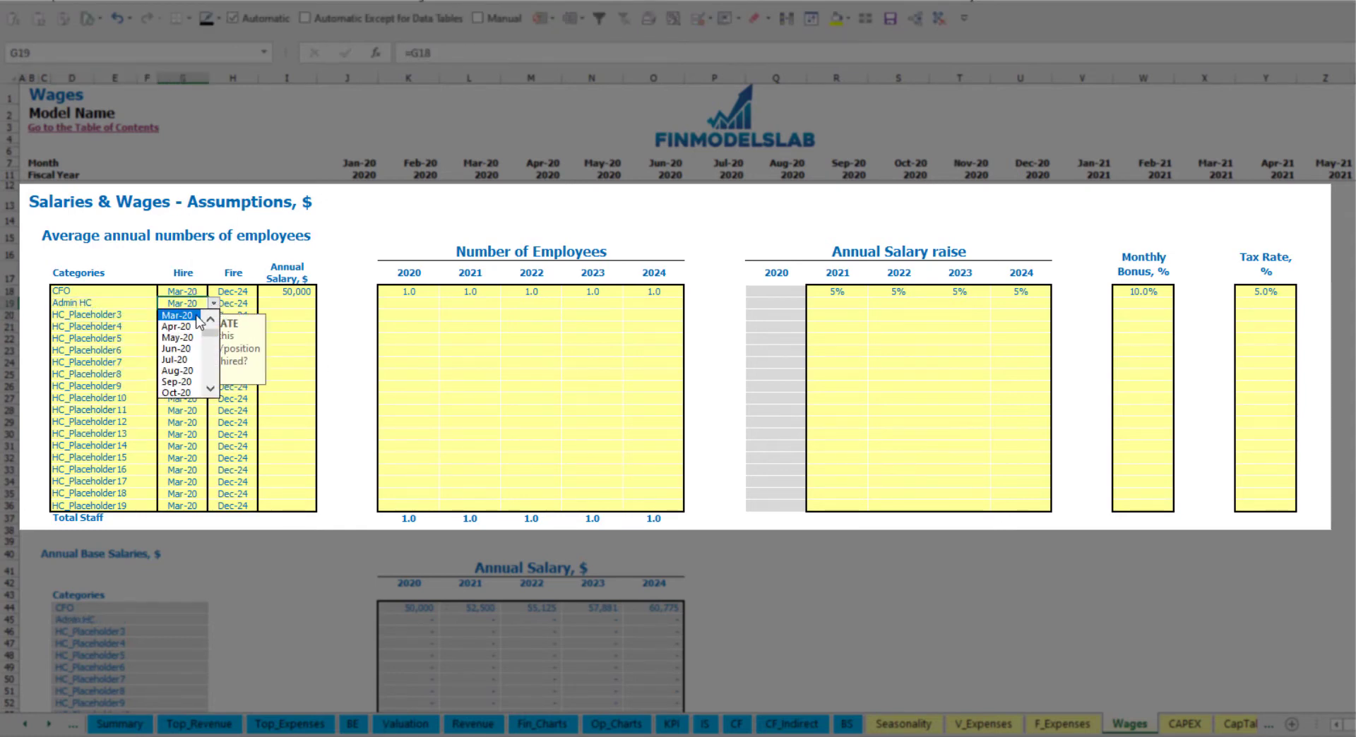
left_click(177, 326)
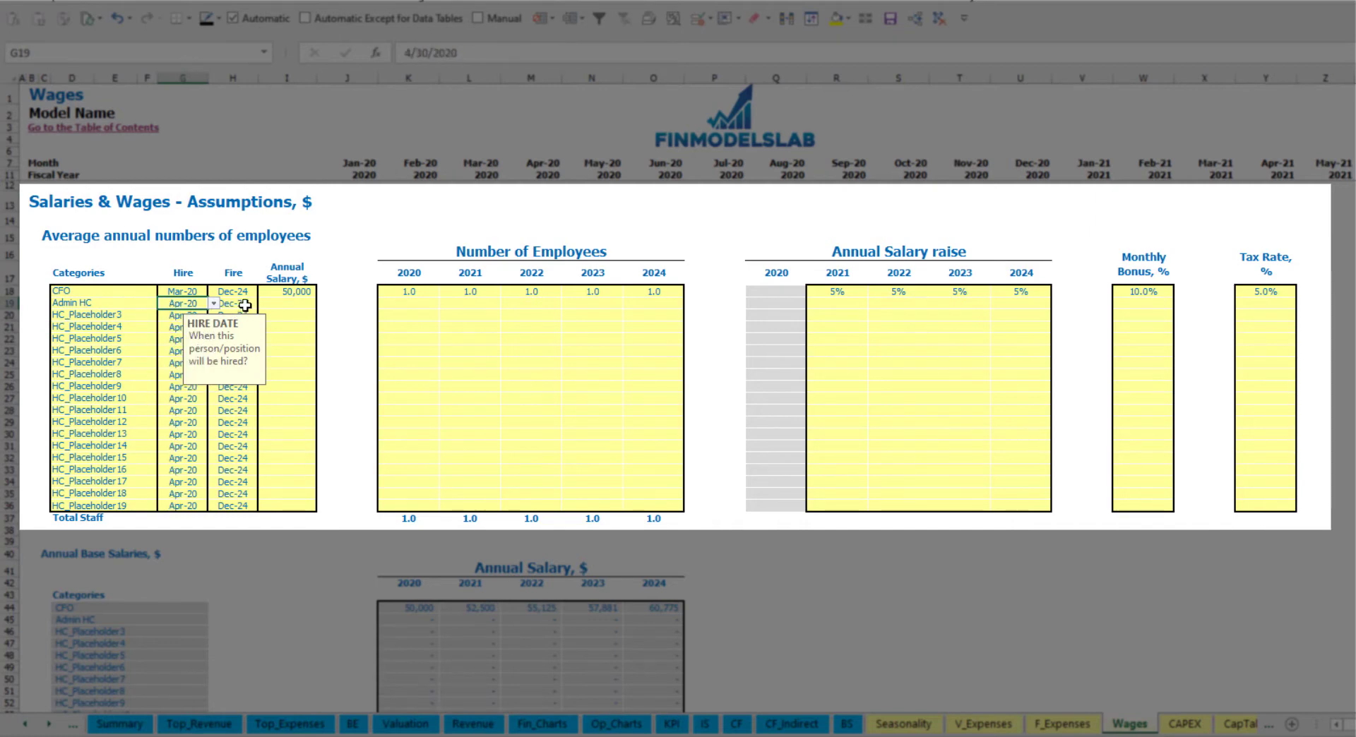
Check the Admin HC fire date and set the position's annual salary to 30000
left_click(245, 304)
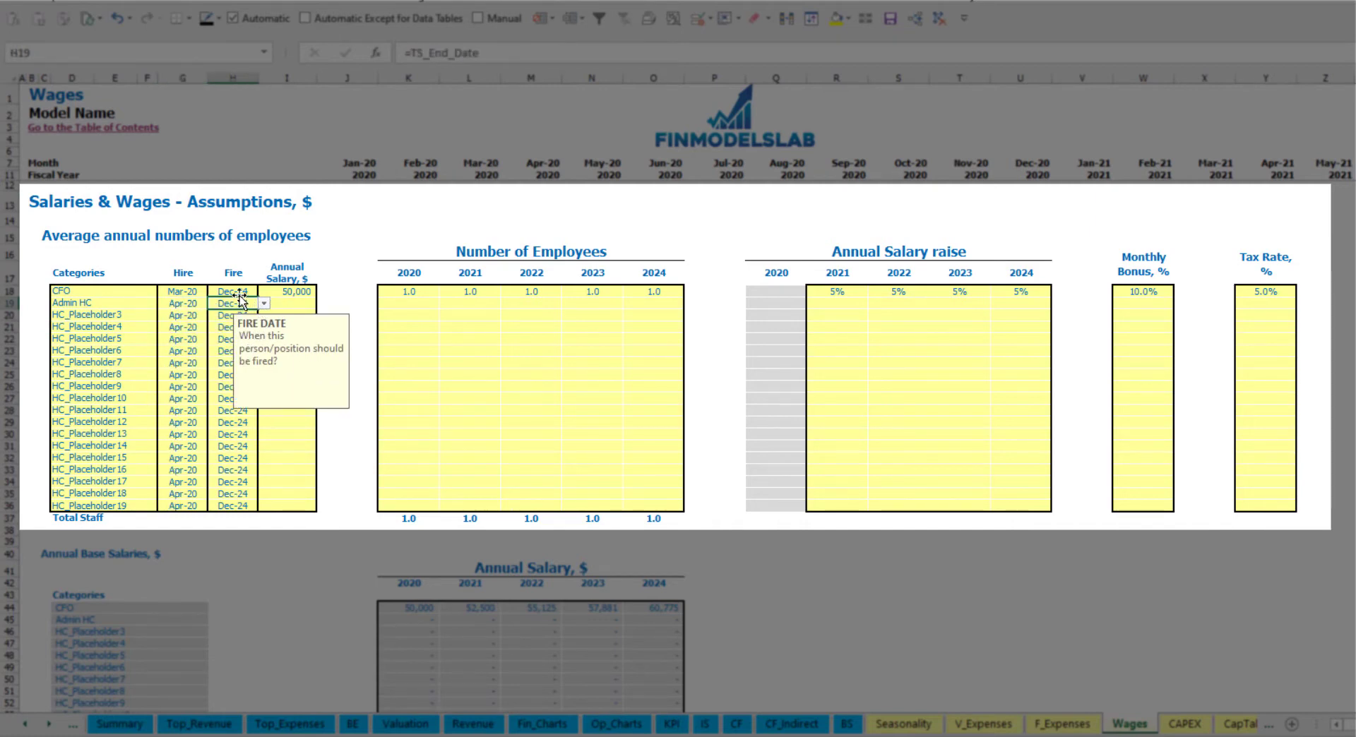
left_click(283, 303)
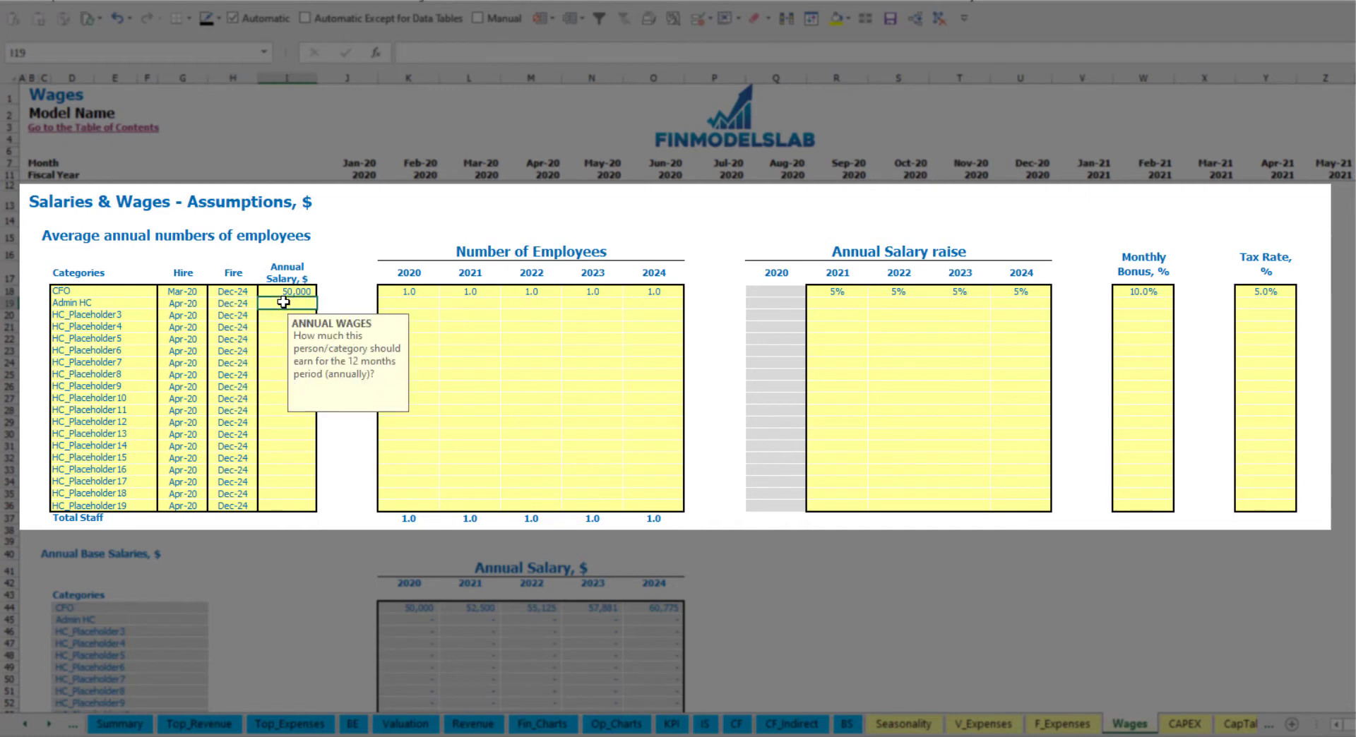
type("30000")
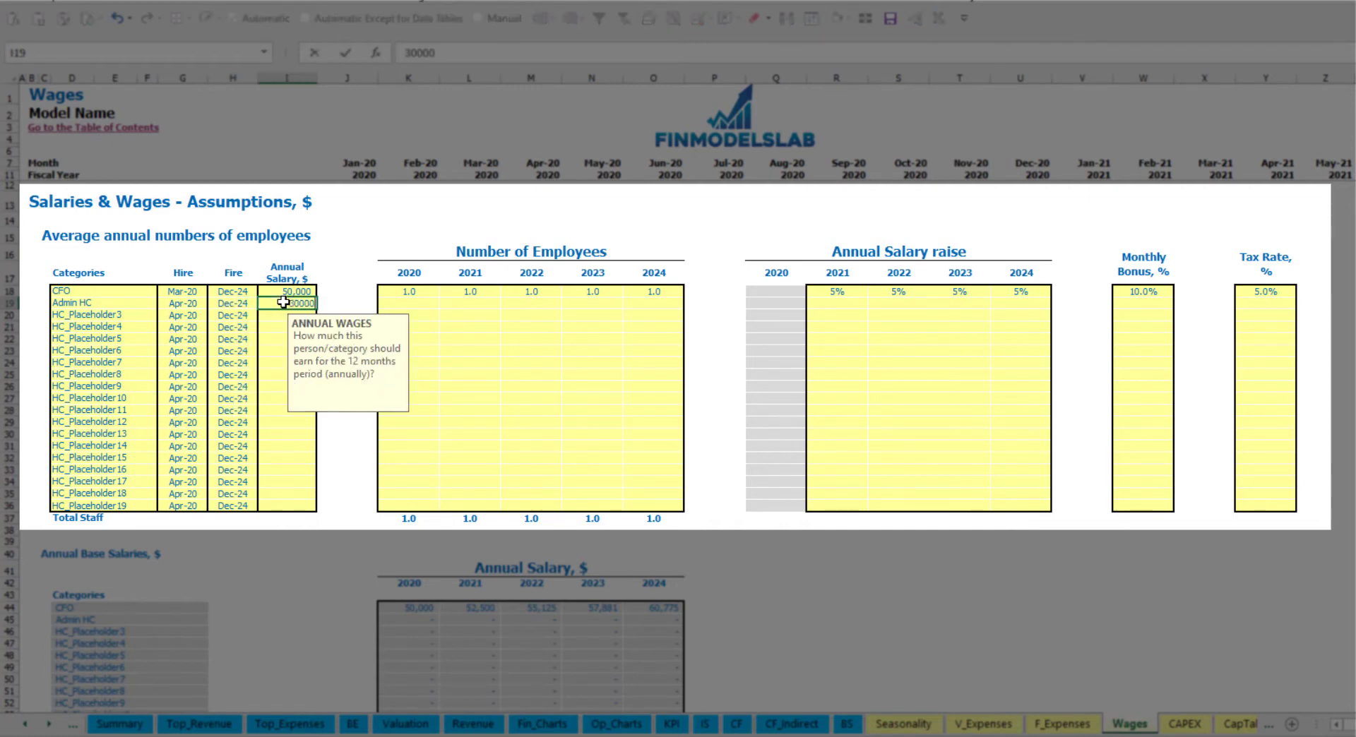
key("Return")
Set the number of Admin HC employees for 2020 to 2024 to 2, 4, 6, 8 and 10
left_click(420, 303)
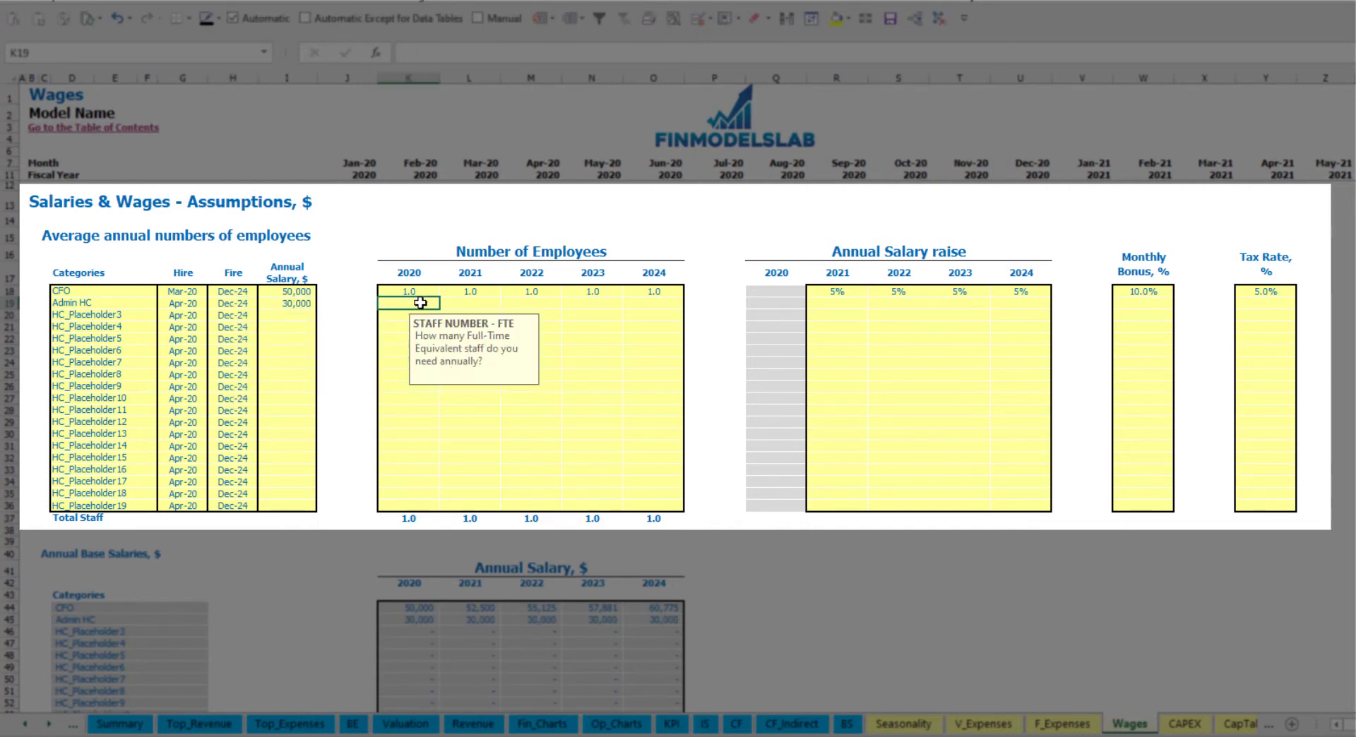
type("2")
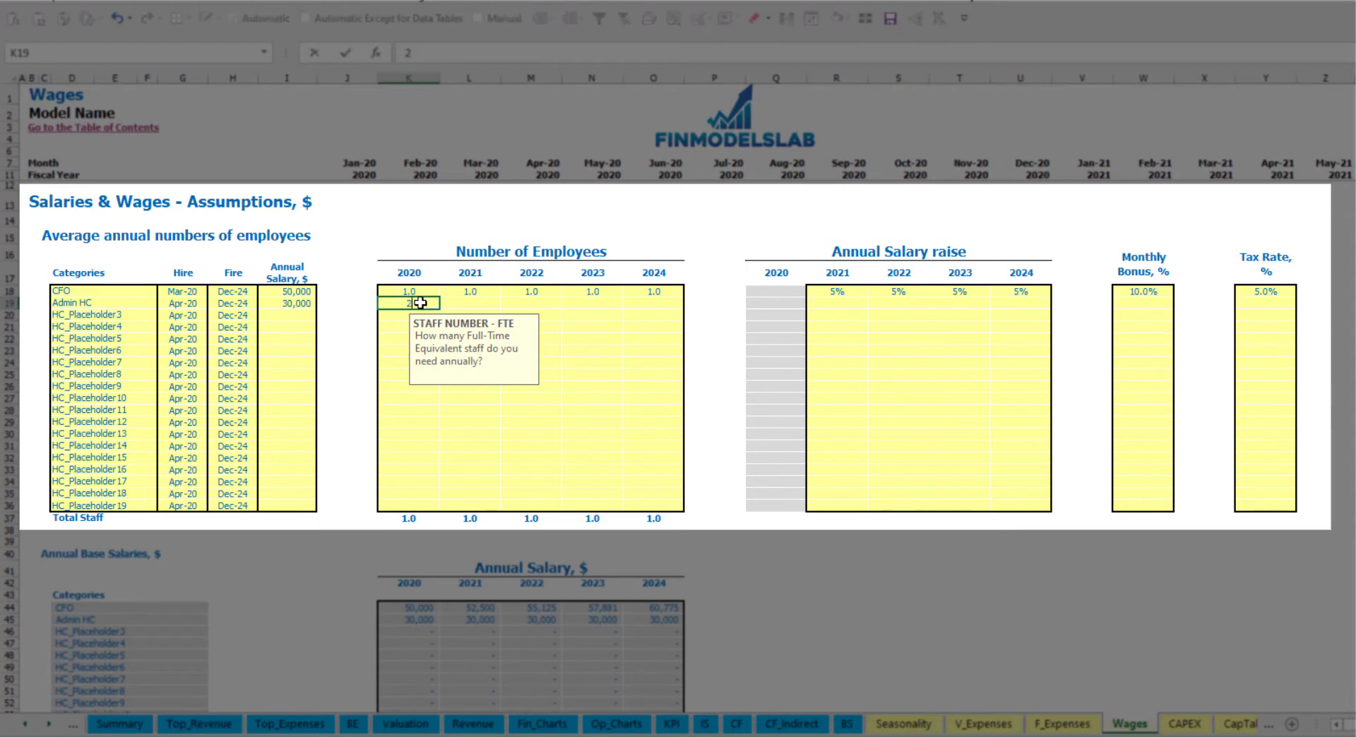
key("Tab")
type("4")
key("Tab")
type("6")
key("Tab")
type("8")
key("Tab")
type("10")
key("Tab")
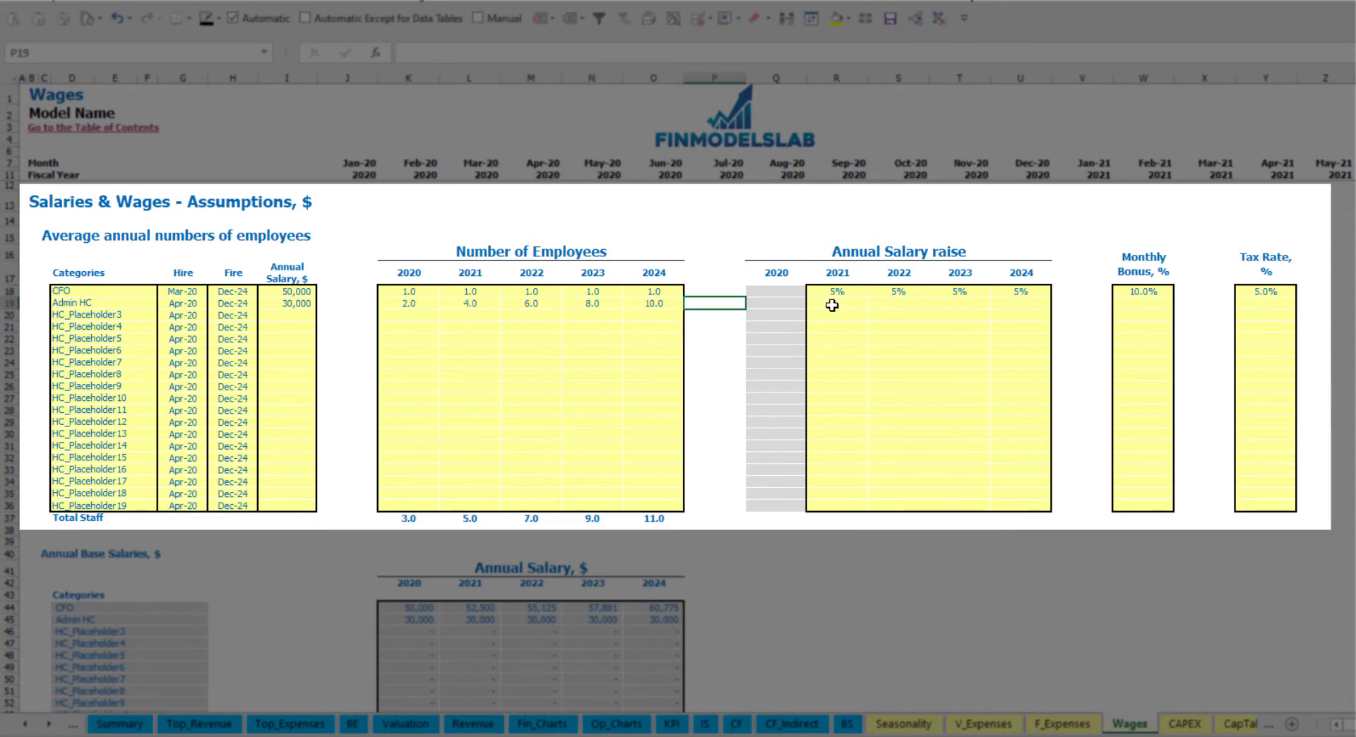
Set the Admin HC annual salary raise to 3% for 2021 and copy it across 2022 to 2024
left_click(833, 303)
type("3")
key("Return")
key("Up")
key("ctrl+c")
key("Right")
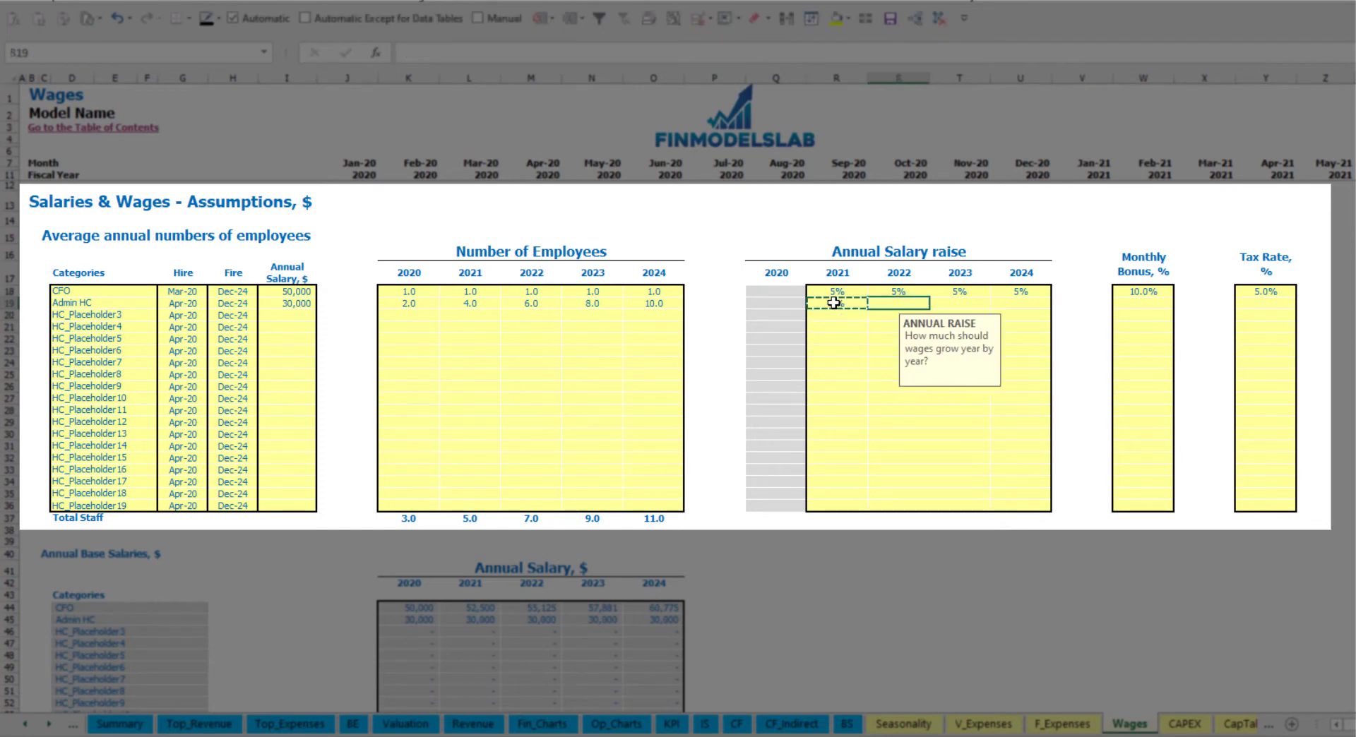
key("shift+Right")
key("shift+Right")
key("ctrl+v")
Set the Admin HC monthly bonus to 5% and its tax rate to 5%
left_click(1163, 305)
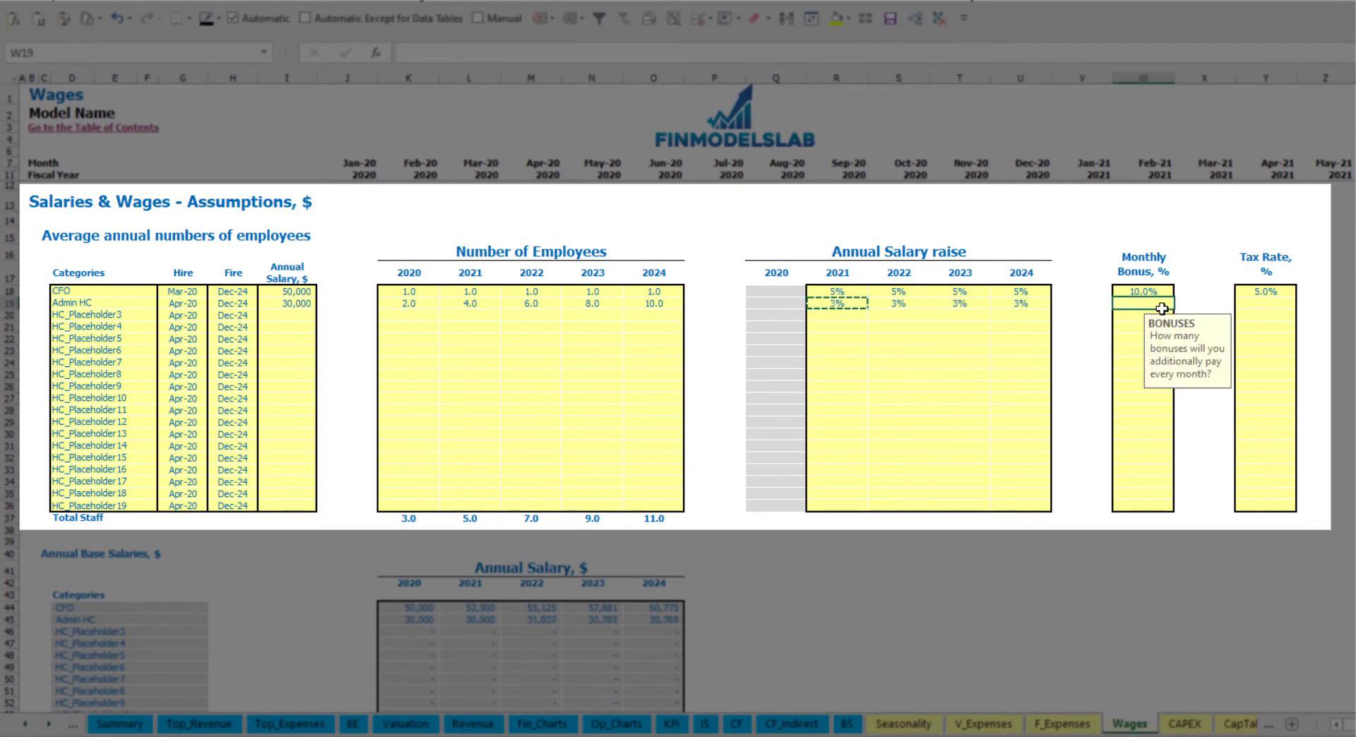
key("Escape")
type("5")
key("Right")
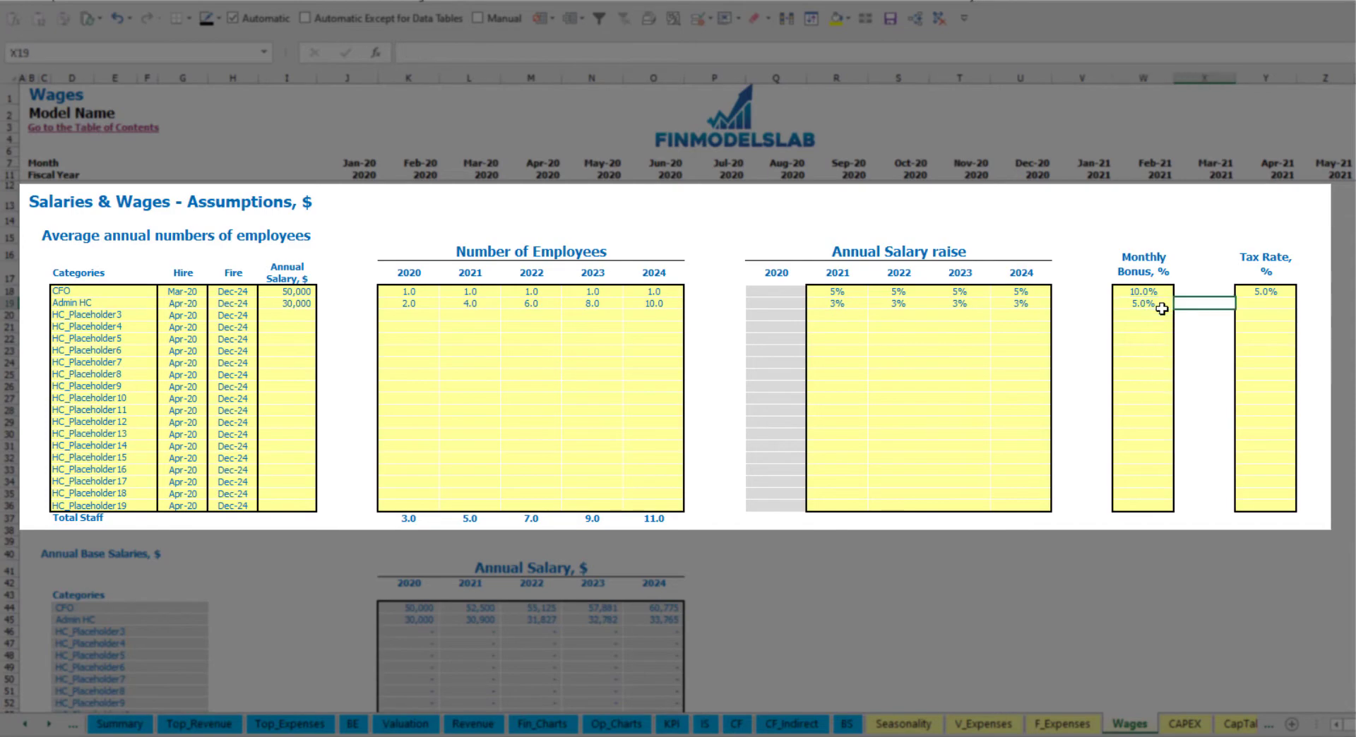
key("Right")
type("5")
key("Return")
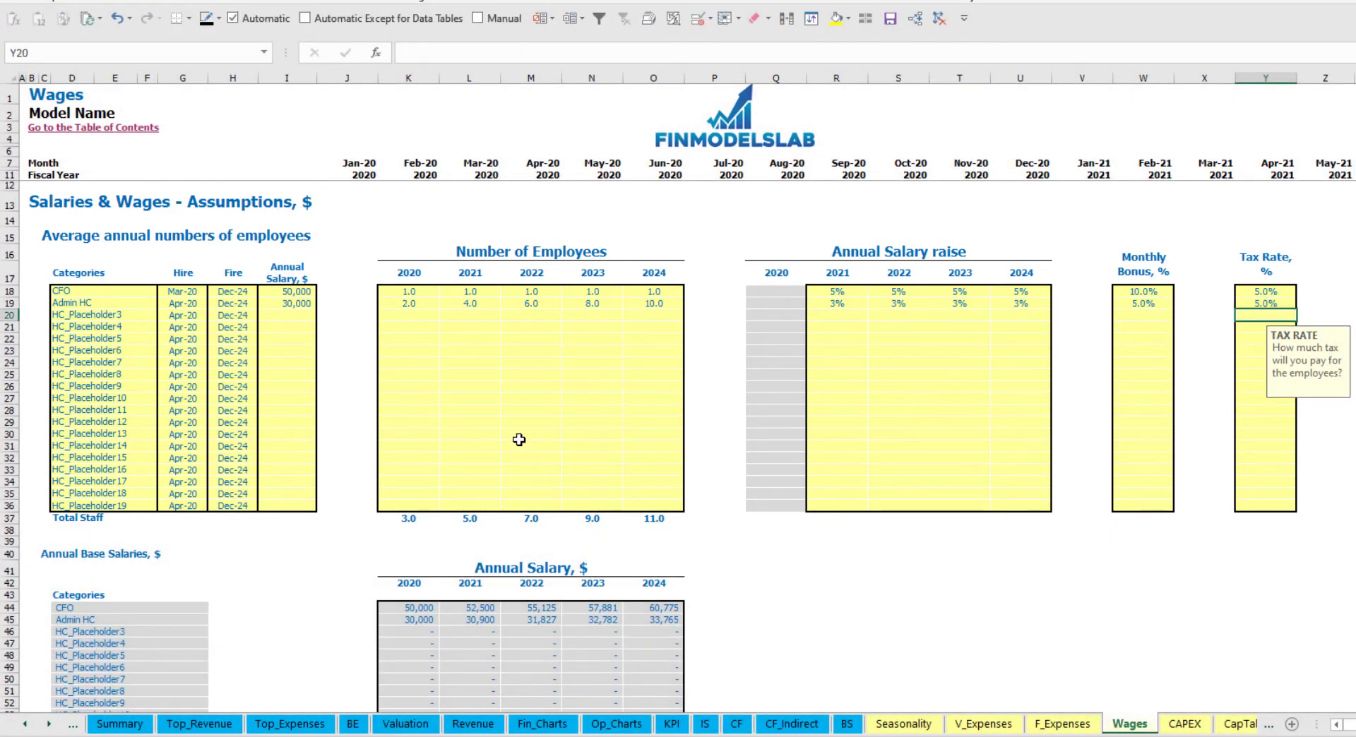
Examine how the Admin HC monthly headcount in Total Staff Numbers develops from Apr-20 through the following years
scroll(520, 439, "down", 13)
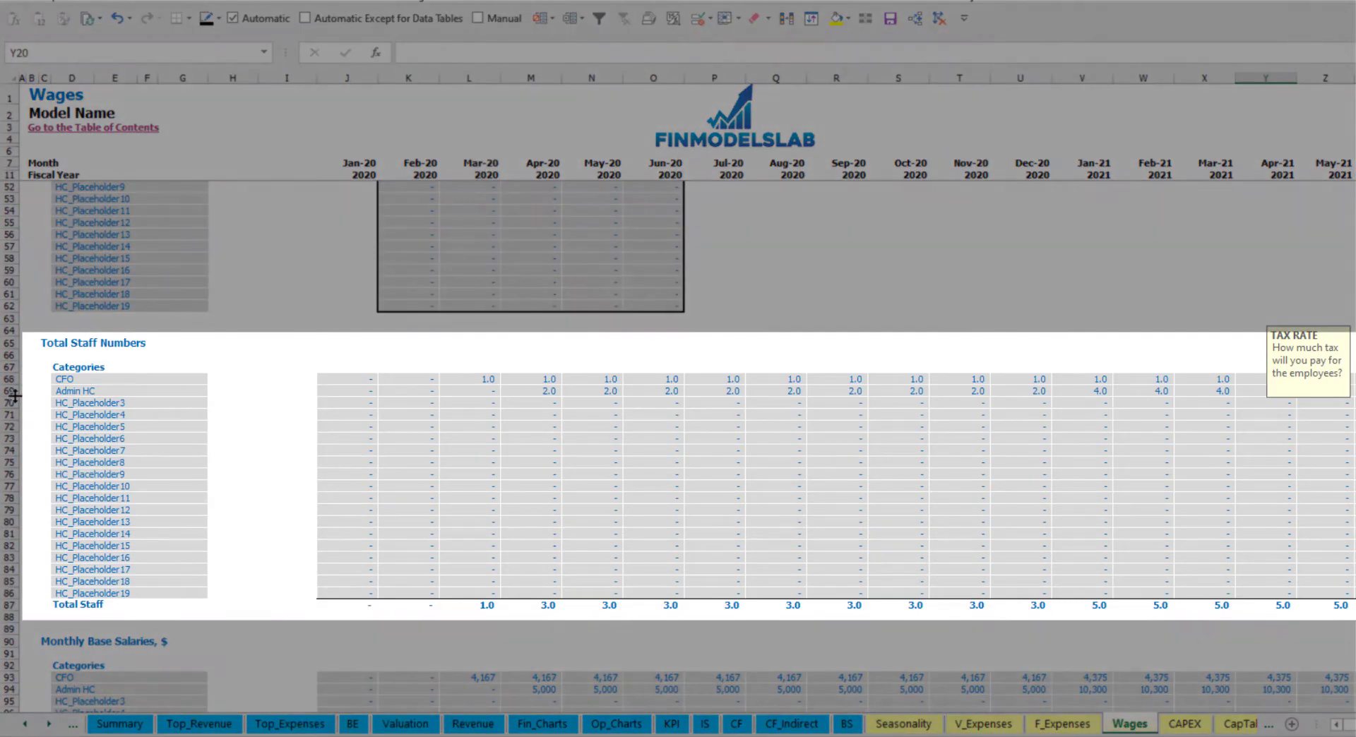
left_click(13, 391)
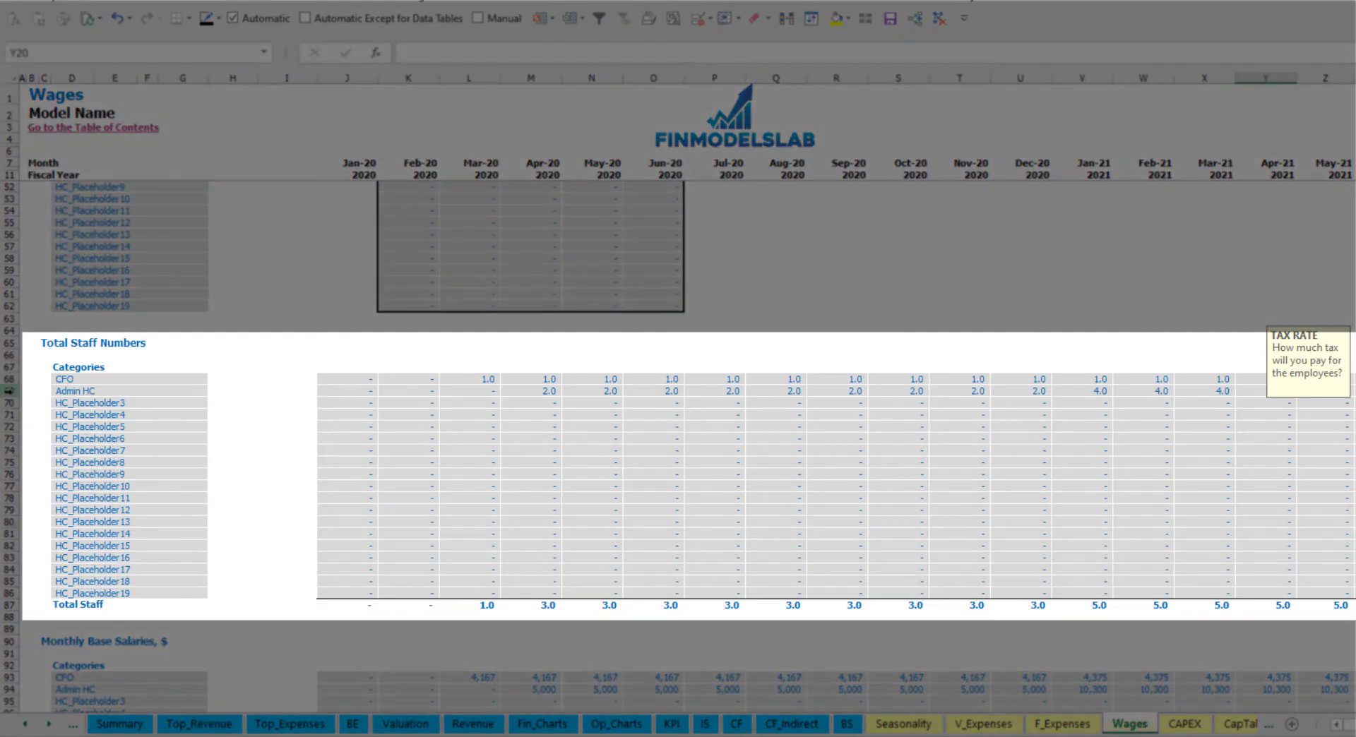
left_click(549, 393)
left_click_drag(549, 390, 1032, 391)
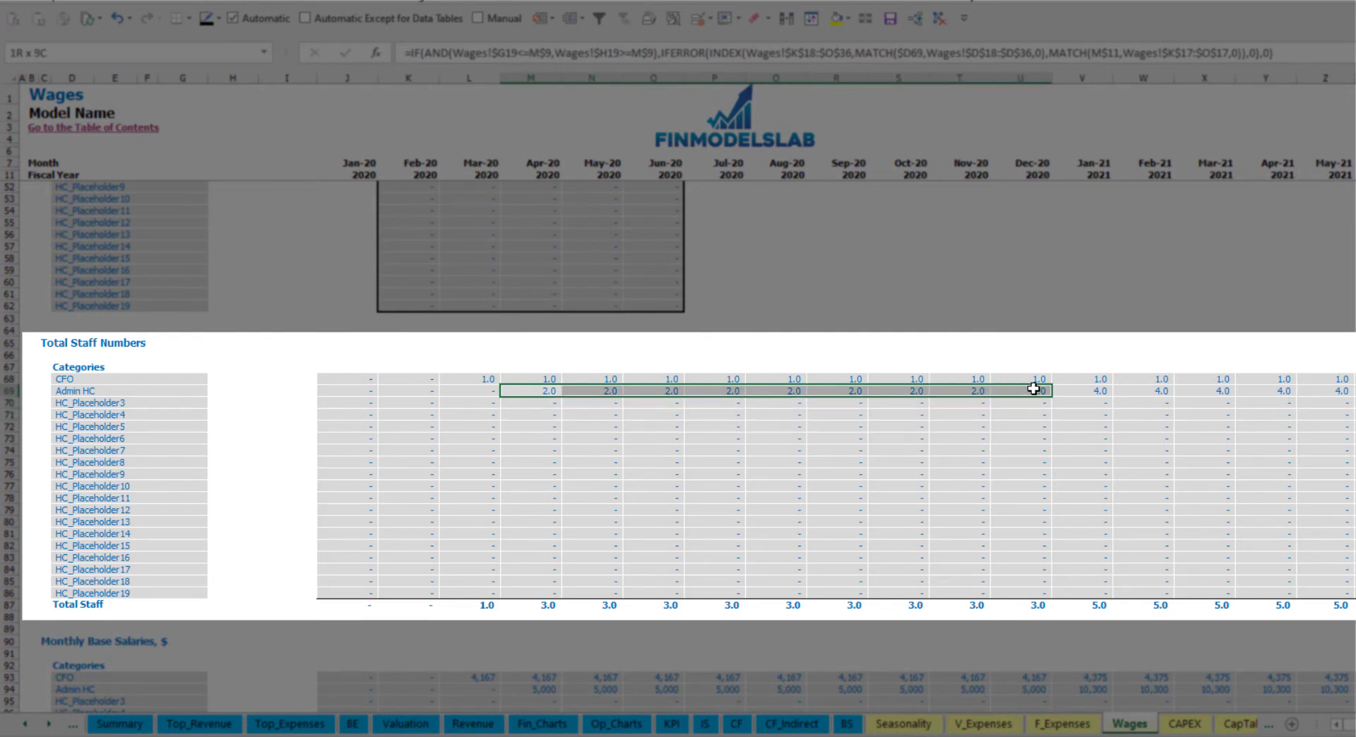
left_click(1104, 390)
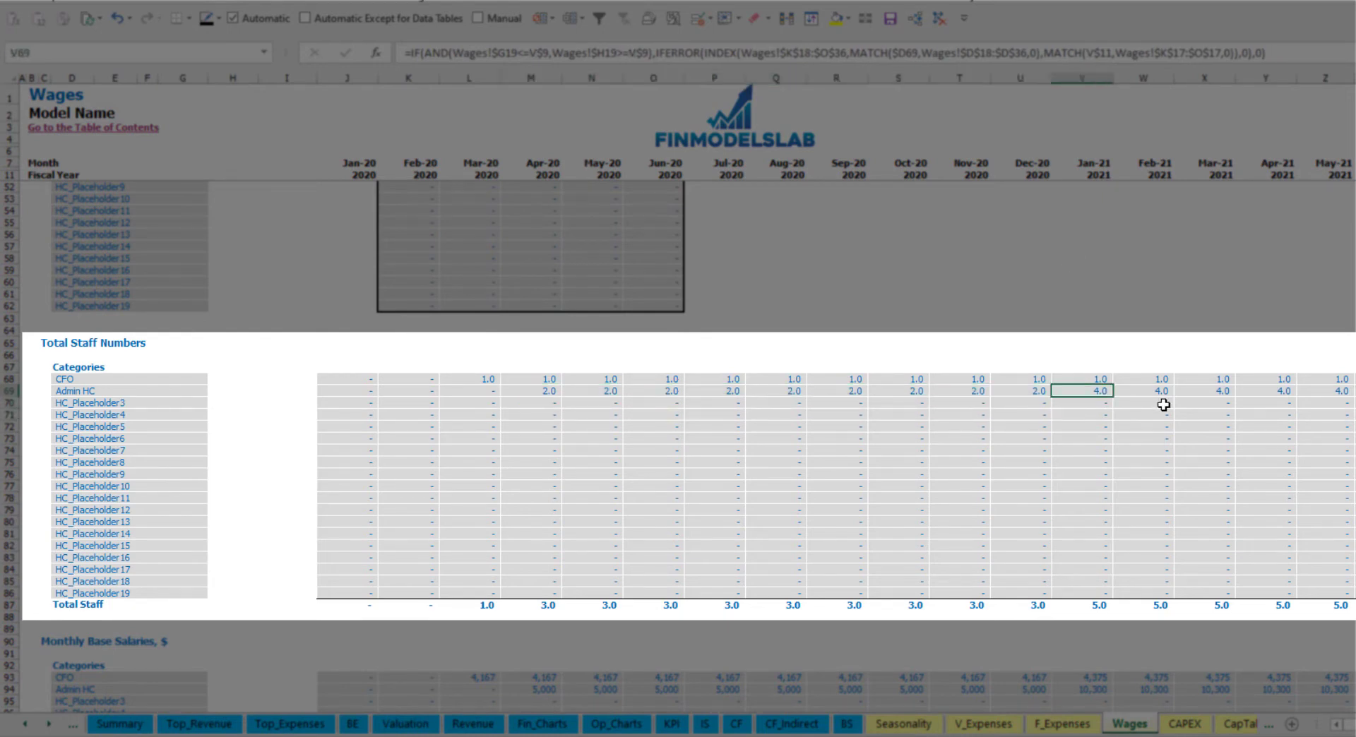
left_click_drag(1110, 391, 1352, 391)
scroll(1342, 391, "right", 7)
scroll(691, 401, "right", 1)
left_click(1241, 396)
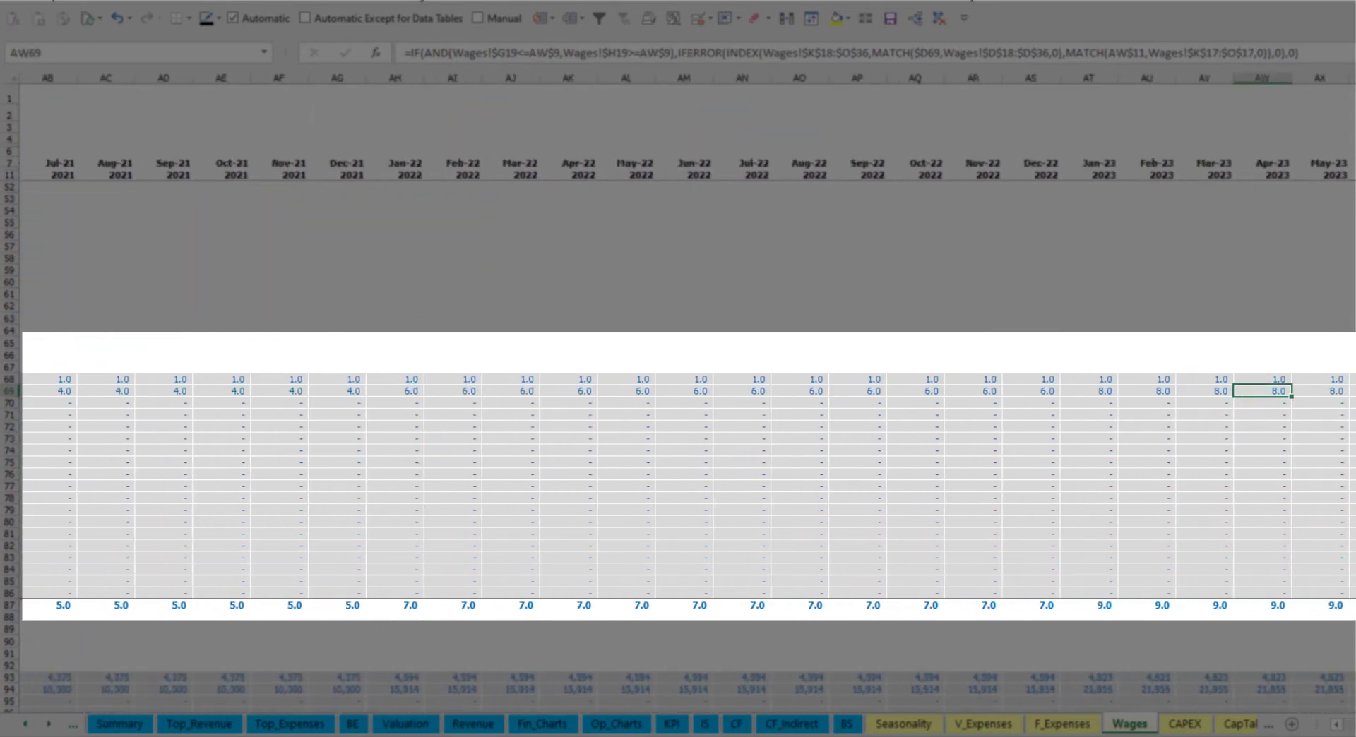
scroll(687, 383, "right", 5)
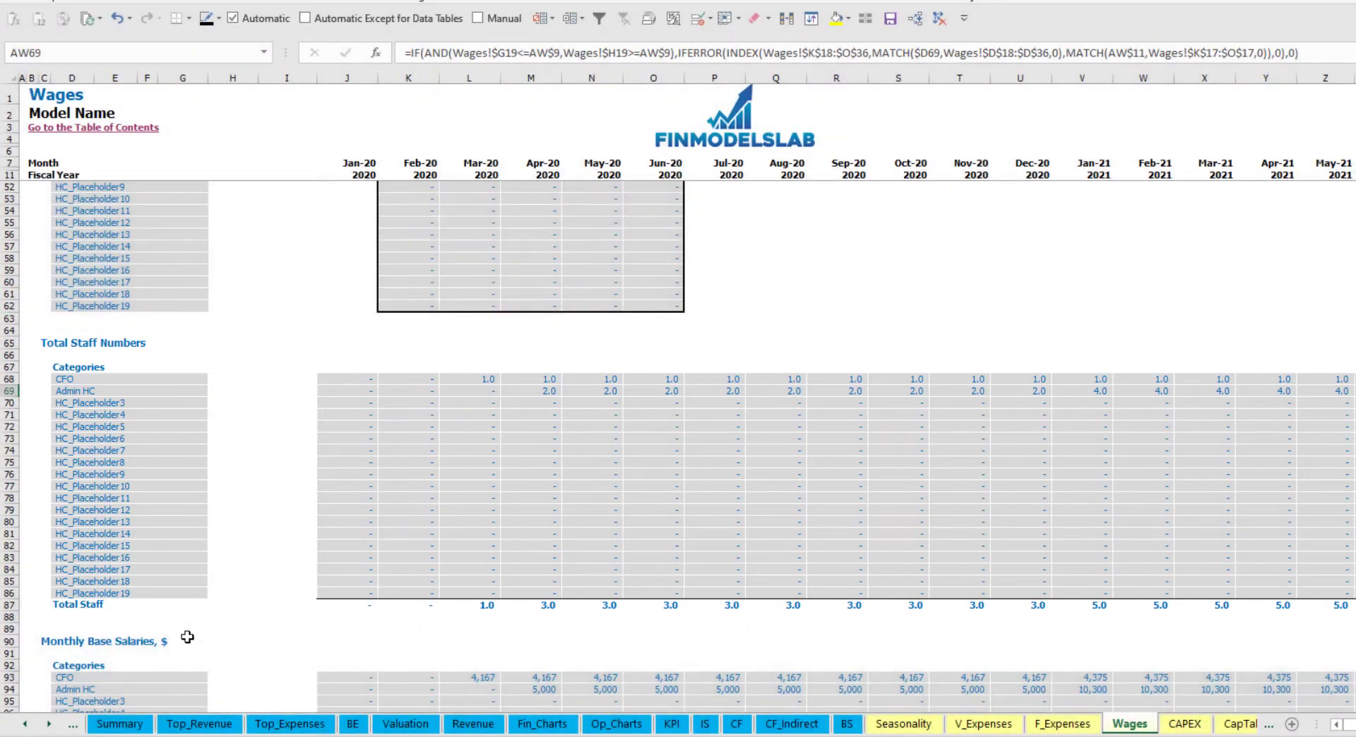
Compare the Admin HC monthly base salaries with its staff numbers, and review its monthly bonus and base taxes
scroll(219, 632, "down", 3)
left_click(11, 571)
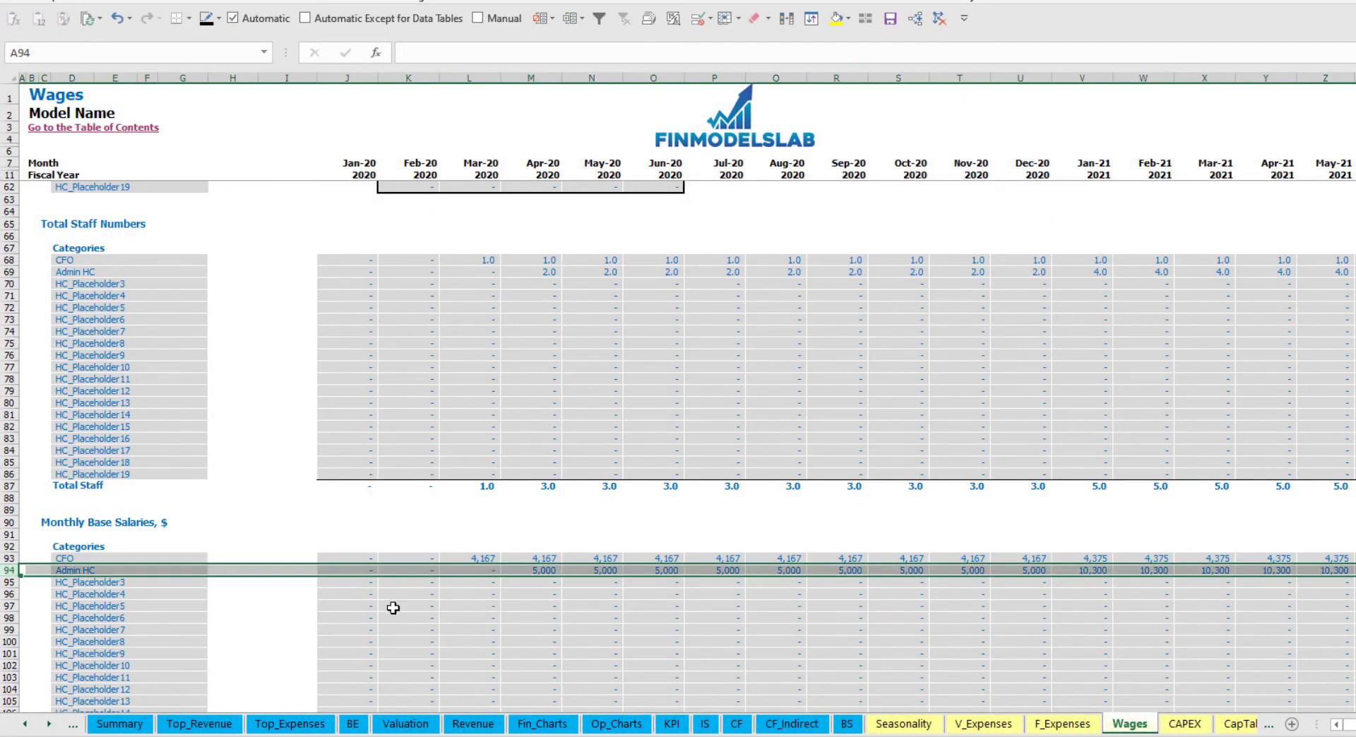
left_click(536, 570)
left_click(542, 271)
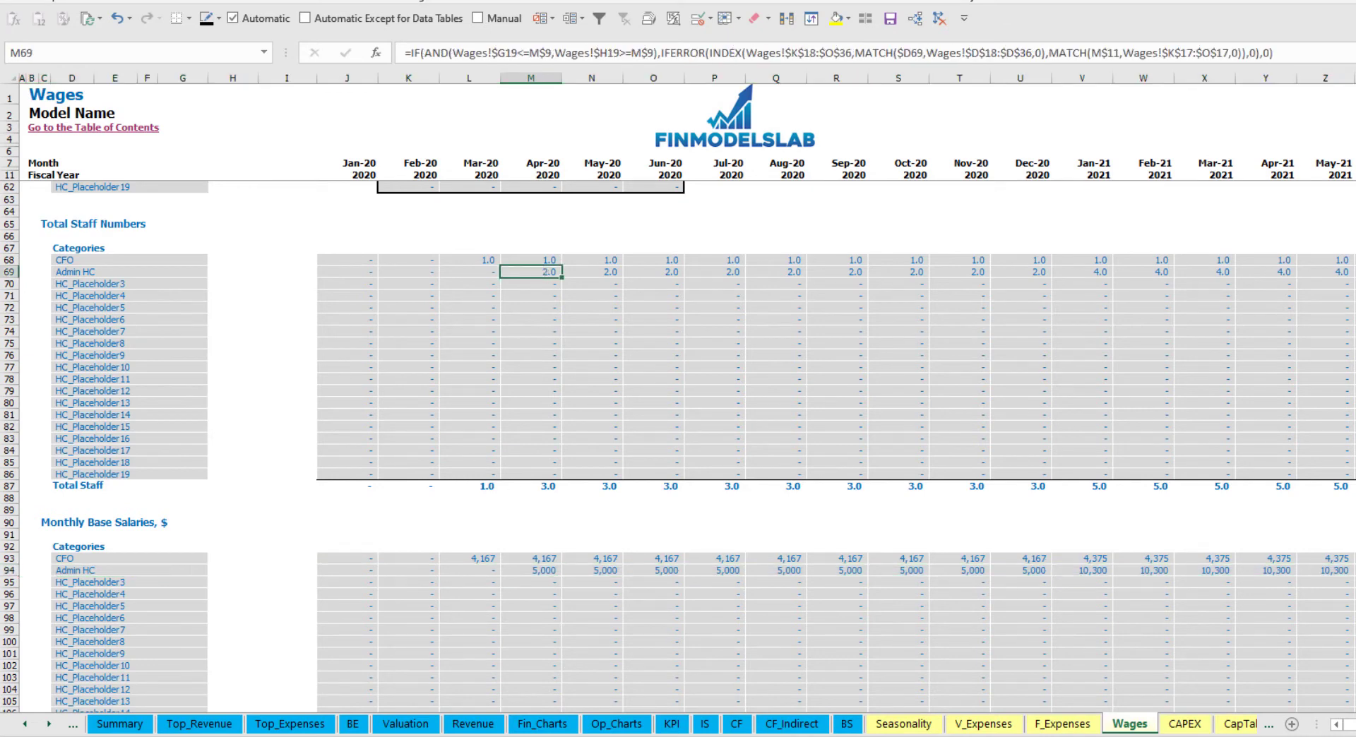
left_click(1328, 275)
left_click(1347, 573)
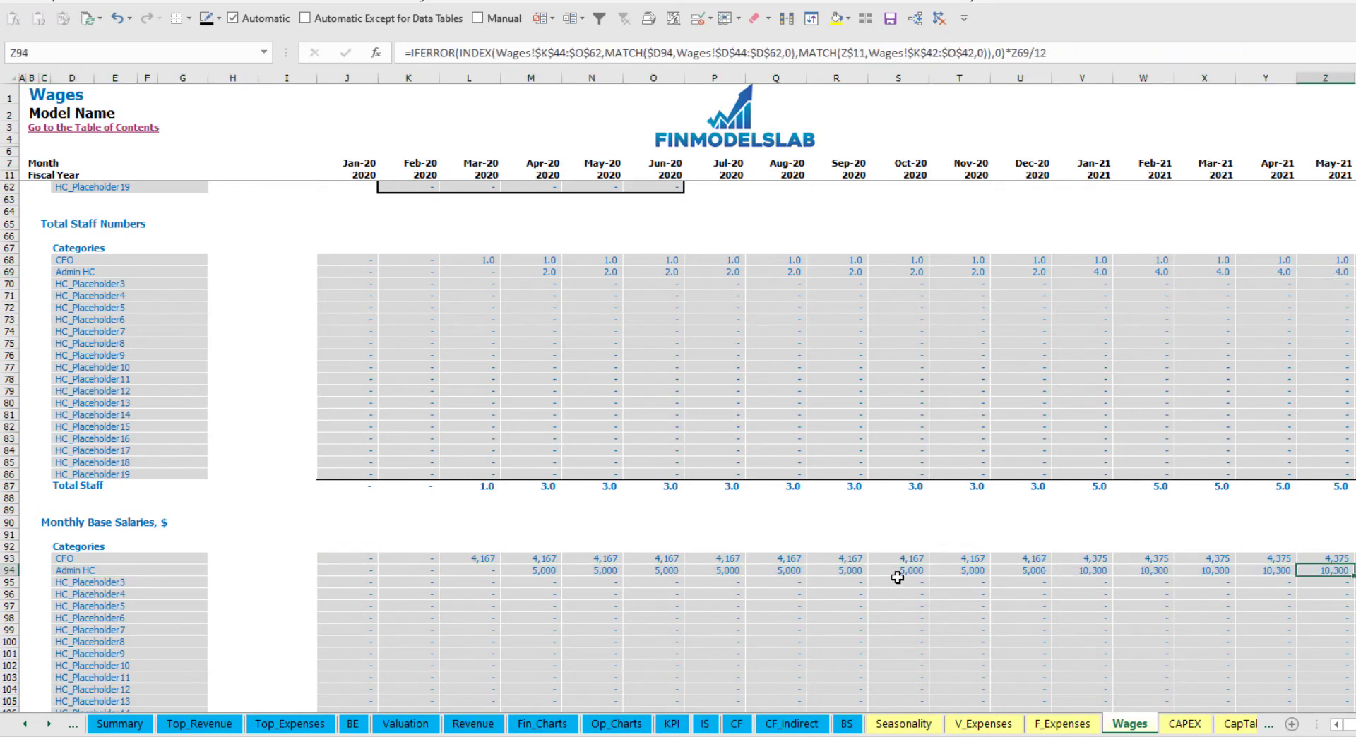
scroll(699, 614, "down", 10)
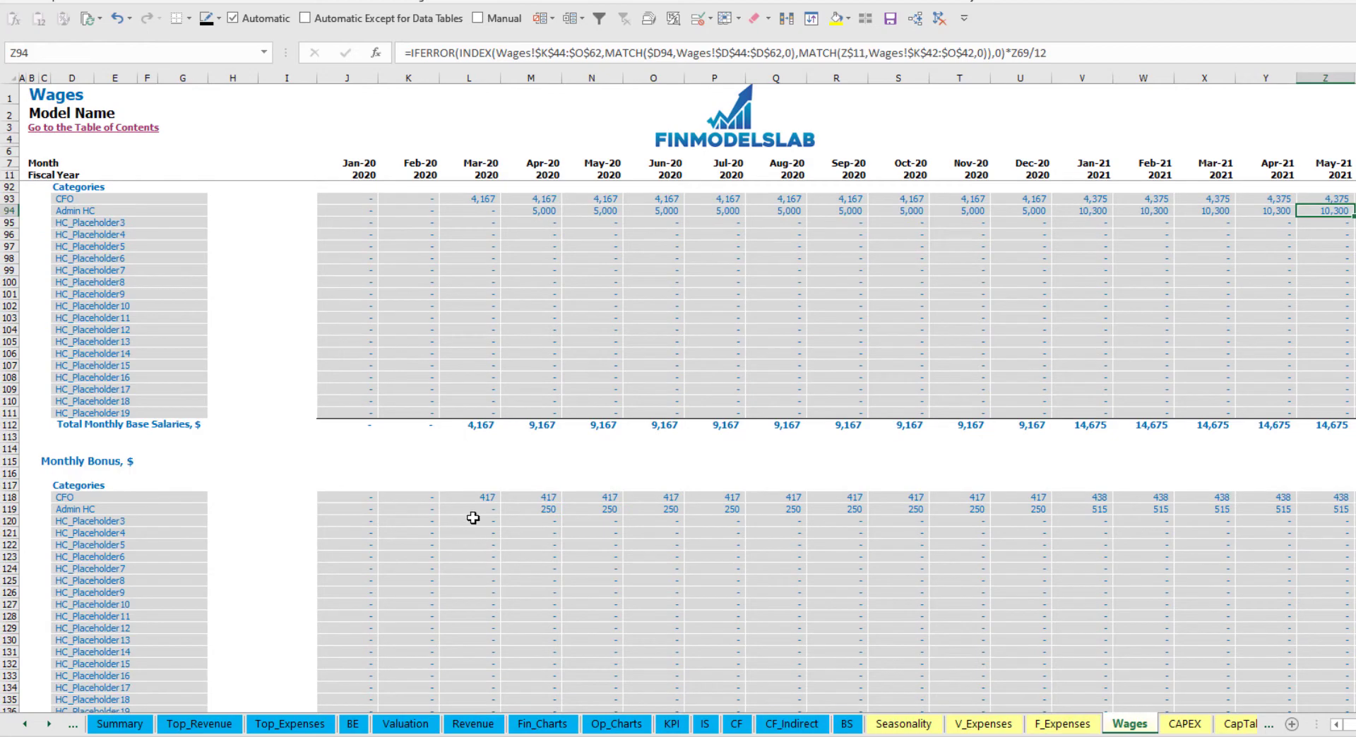
scroll(554, 522, "down", 10)
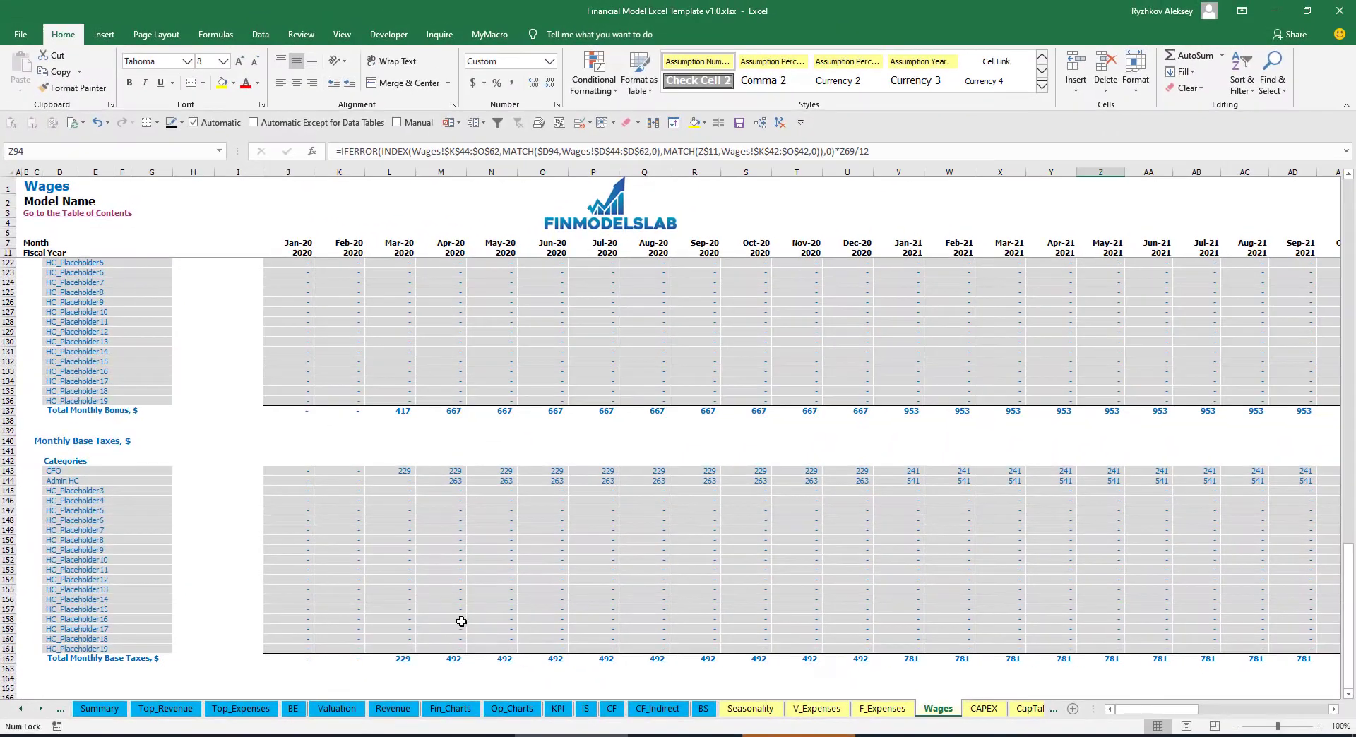
Expand the Salary and Wages group in the Income Statement and inspect the staff positions and the CFO's Jan-20 formula
left_click(586, 709)
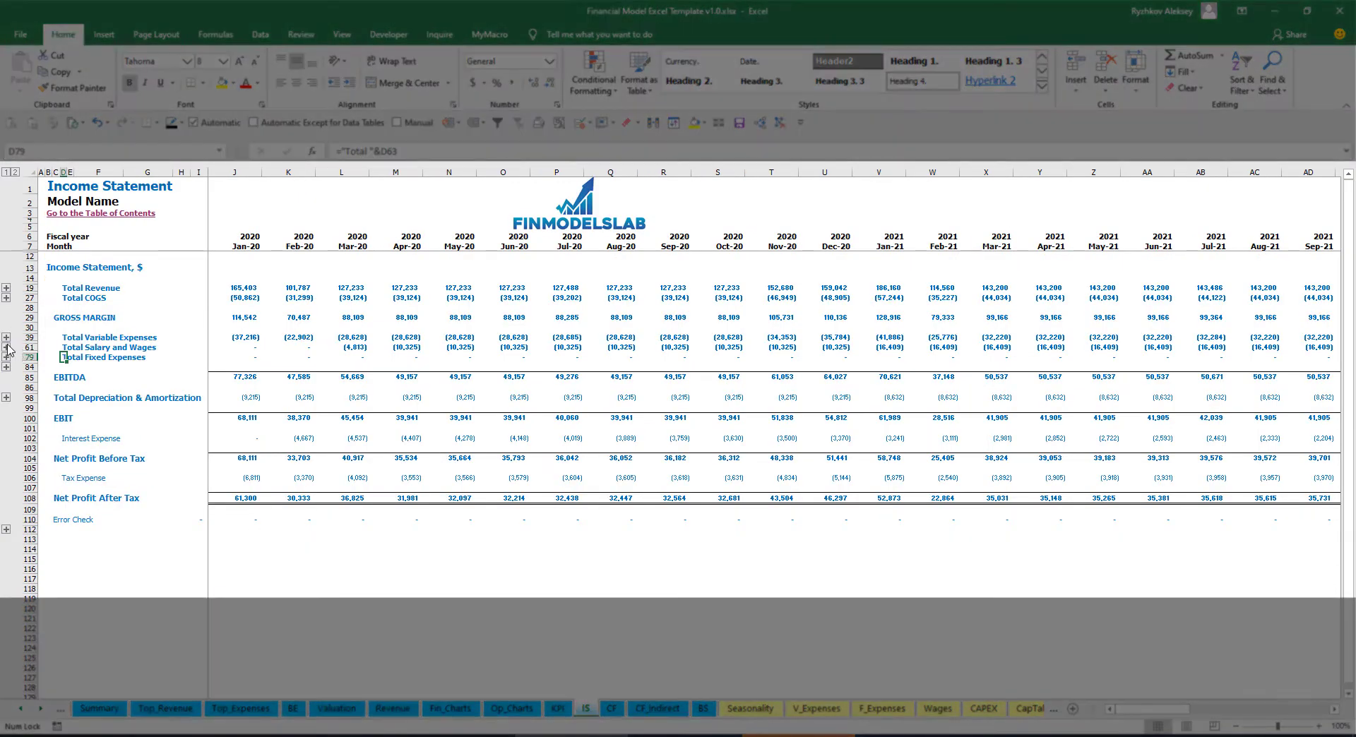
left_click(7, 346)
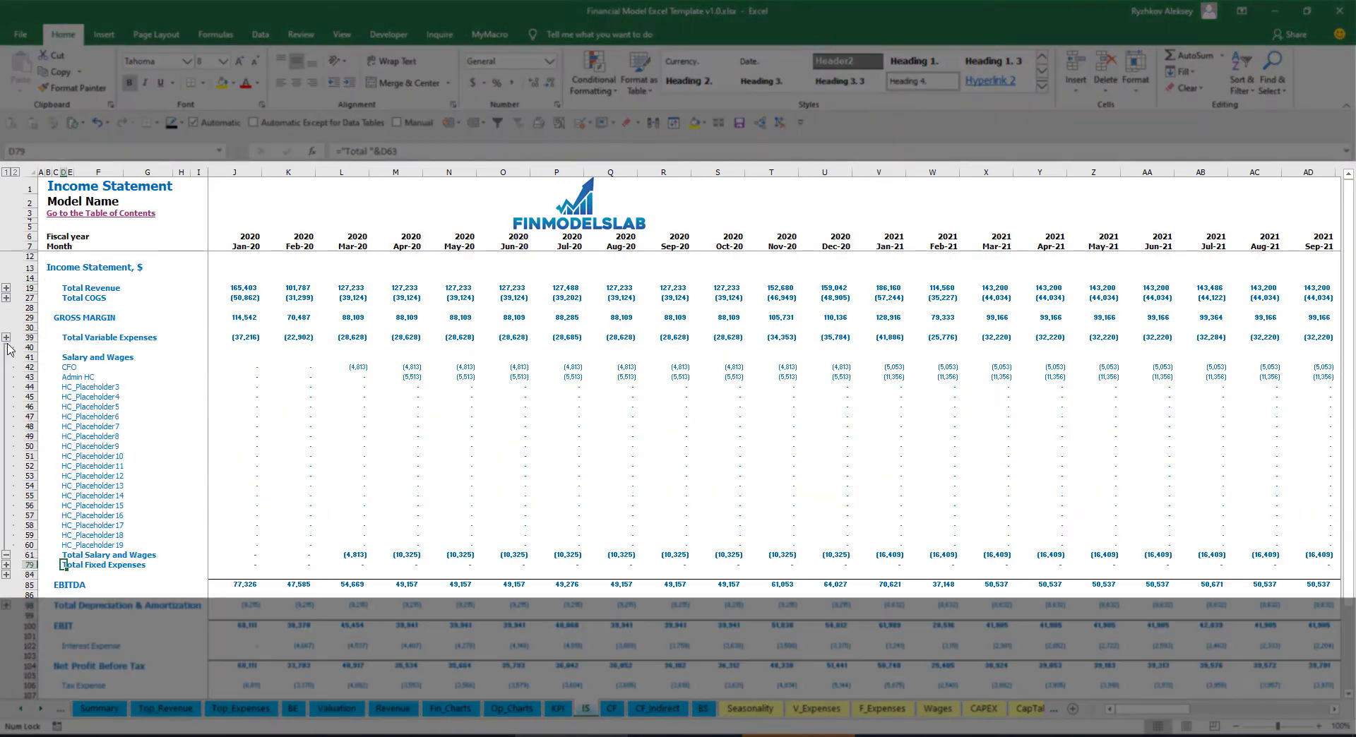
left_click(226, 364)
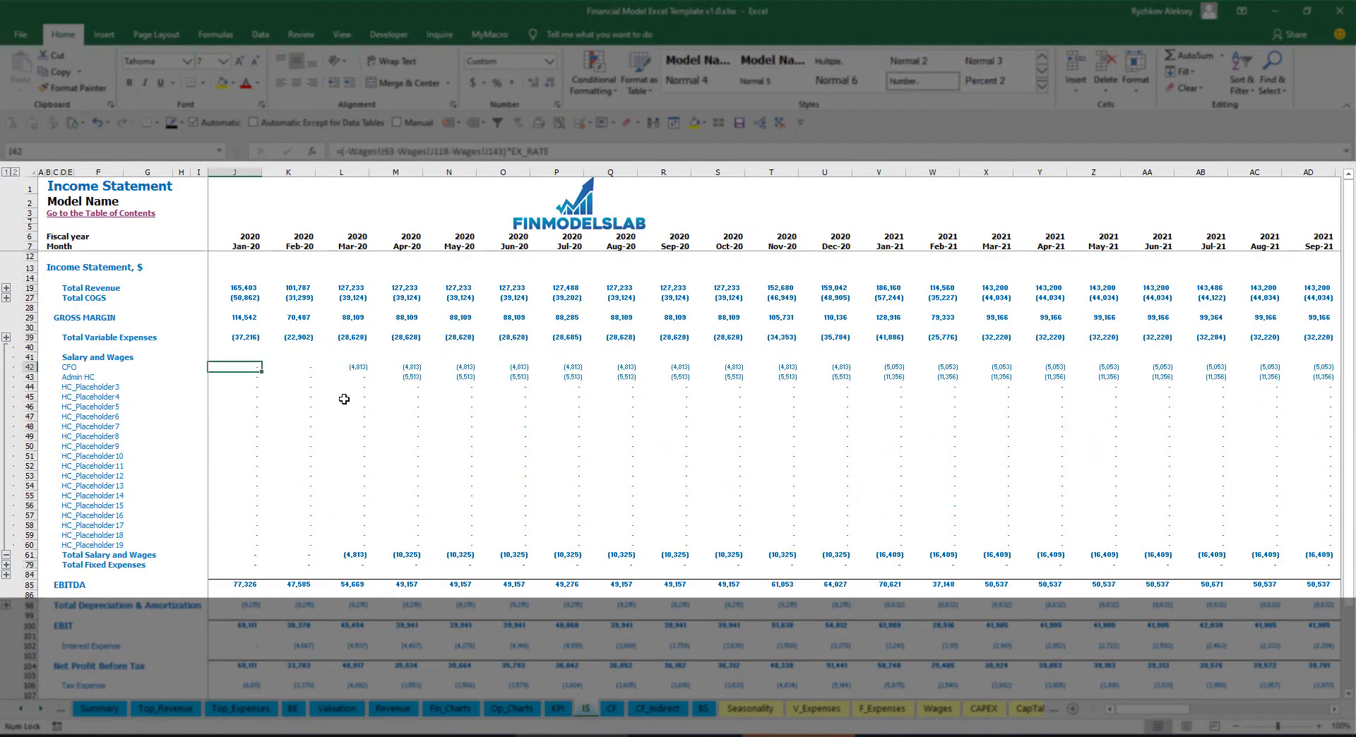
left_click_drag(70, 366, 69, 545)
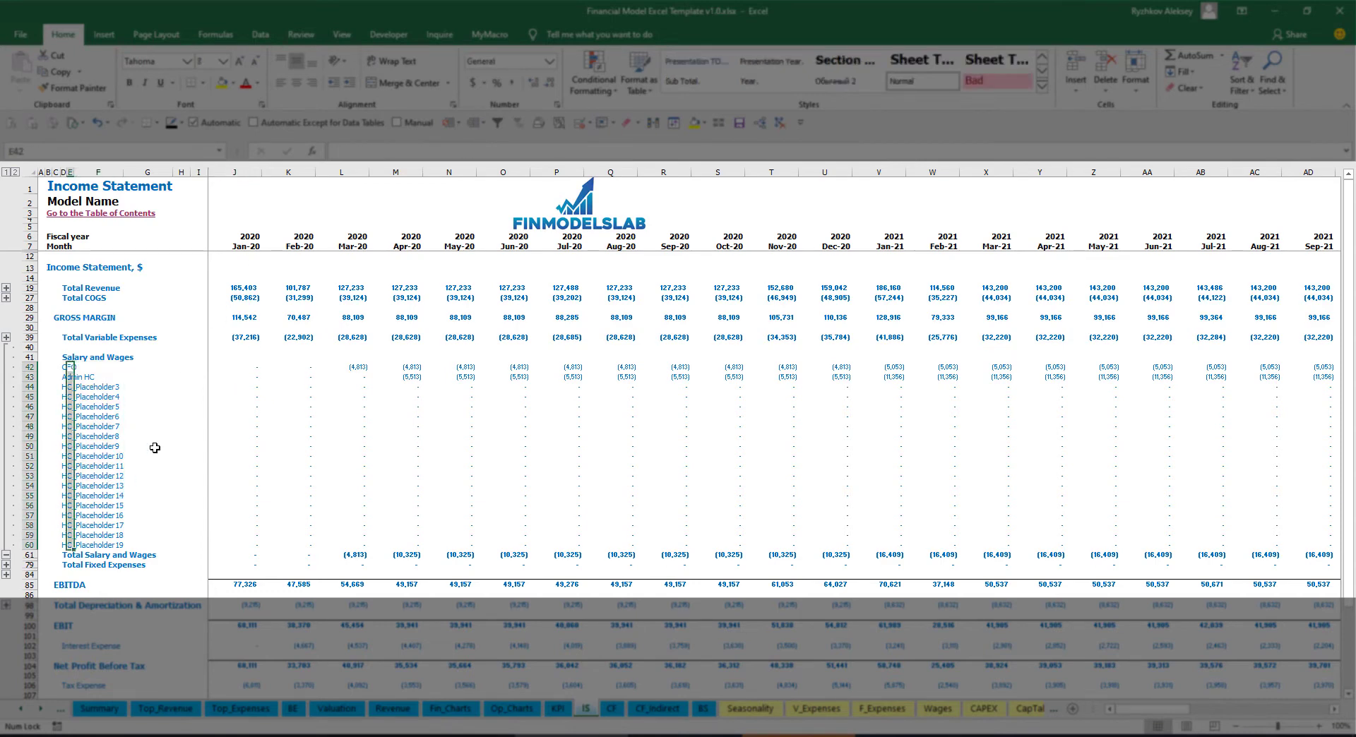
left_click(124, 379)
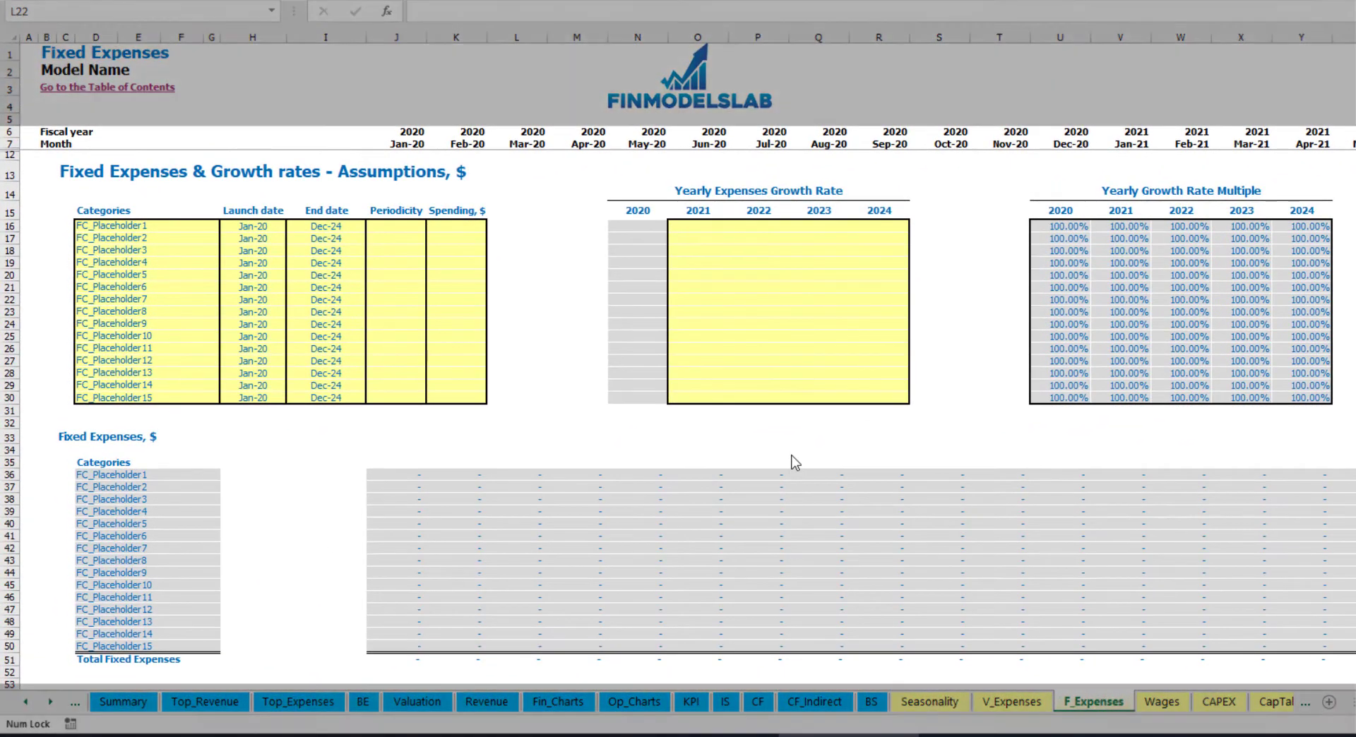
Name the first fixed expense category Utilities on the Fixed Expenses sheet and set its launch date to Mar-20
left_click(148, 226)
type("Util")
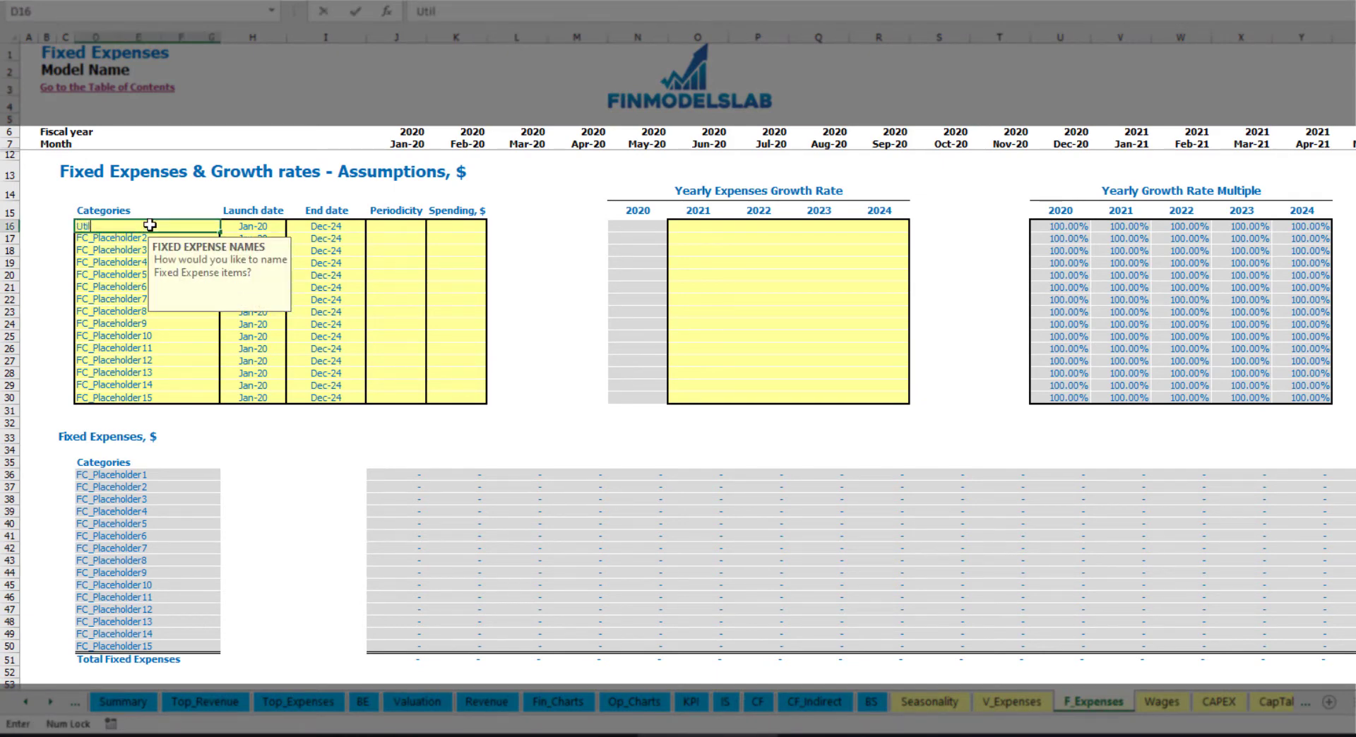
type("ities")
key("Return")
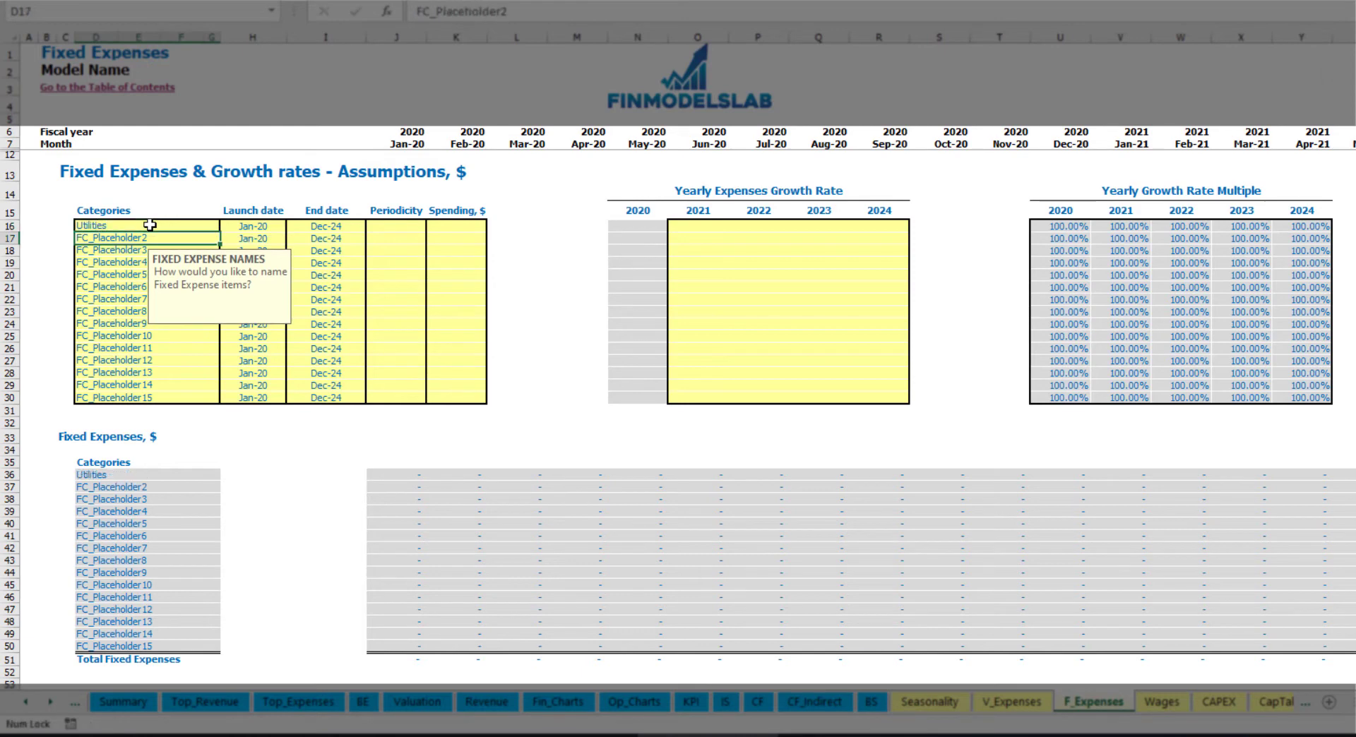
left_click(254, 226)
left_click(292, 227)
left_click(240, 262)
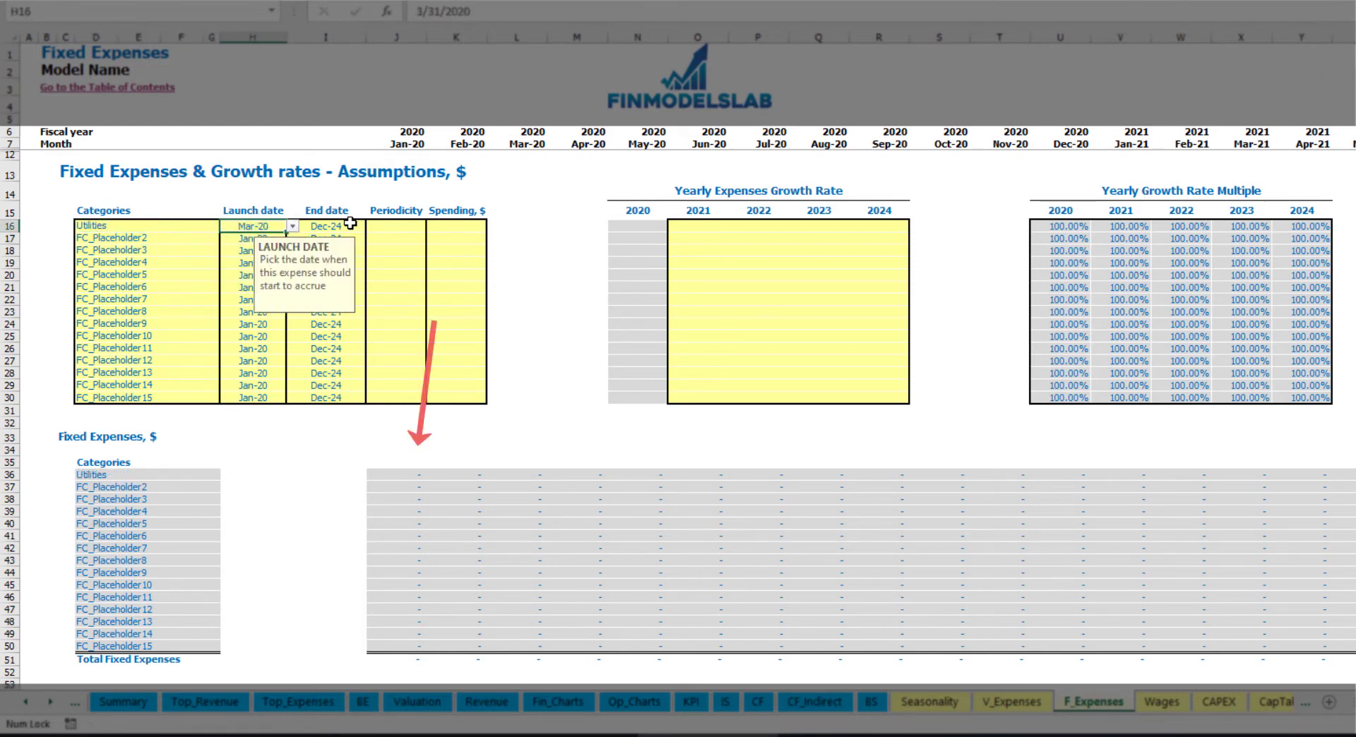
Check the Utilities end date and how far the monthly timeline on the Fixed Expenses sheet extends
left_click(337, 224)
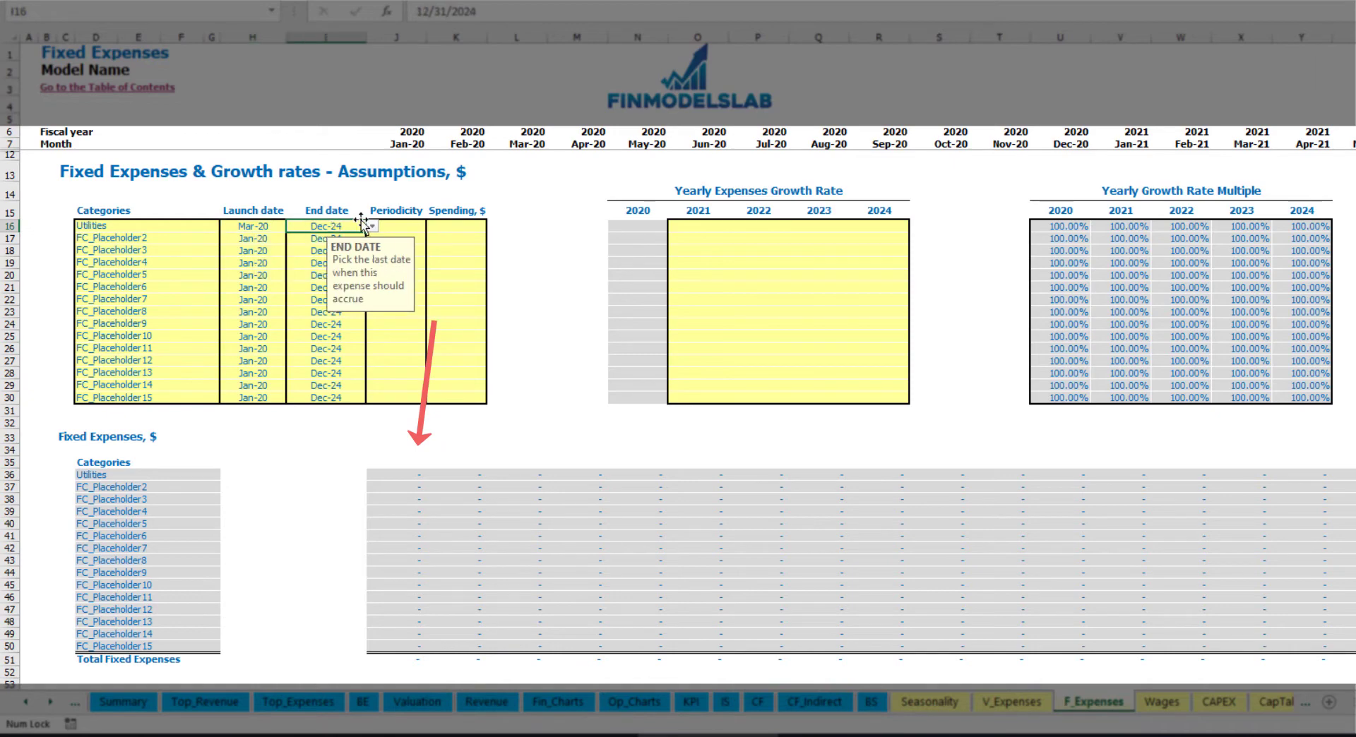
left_click(408, 145)
key("ctrl+Right")
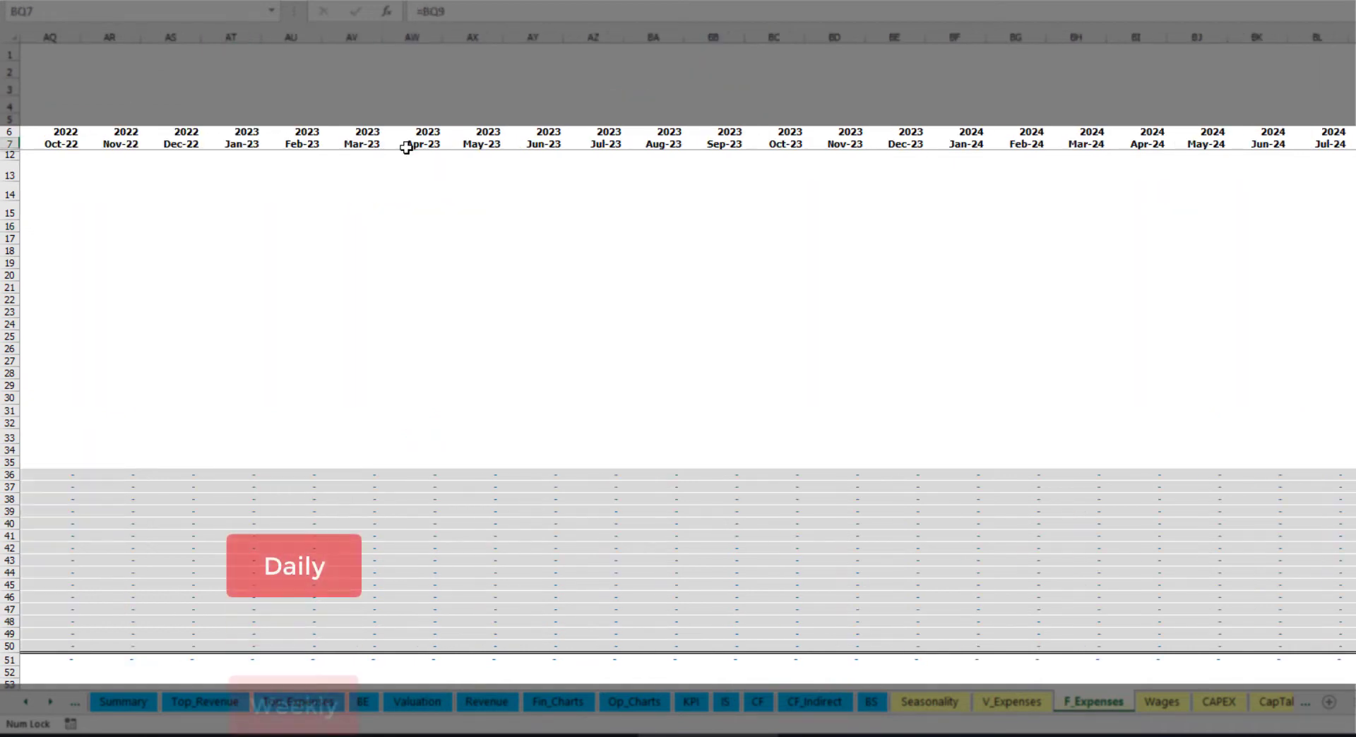
key("ctrl+Left")
key("ctrl+Left")
key("ctrl+Left")
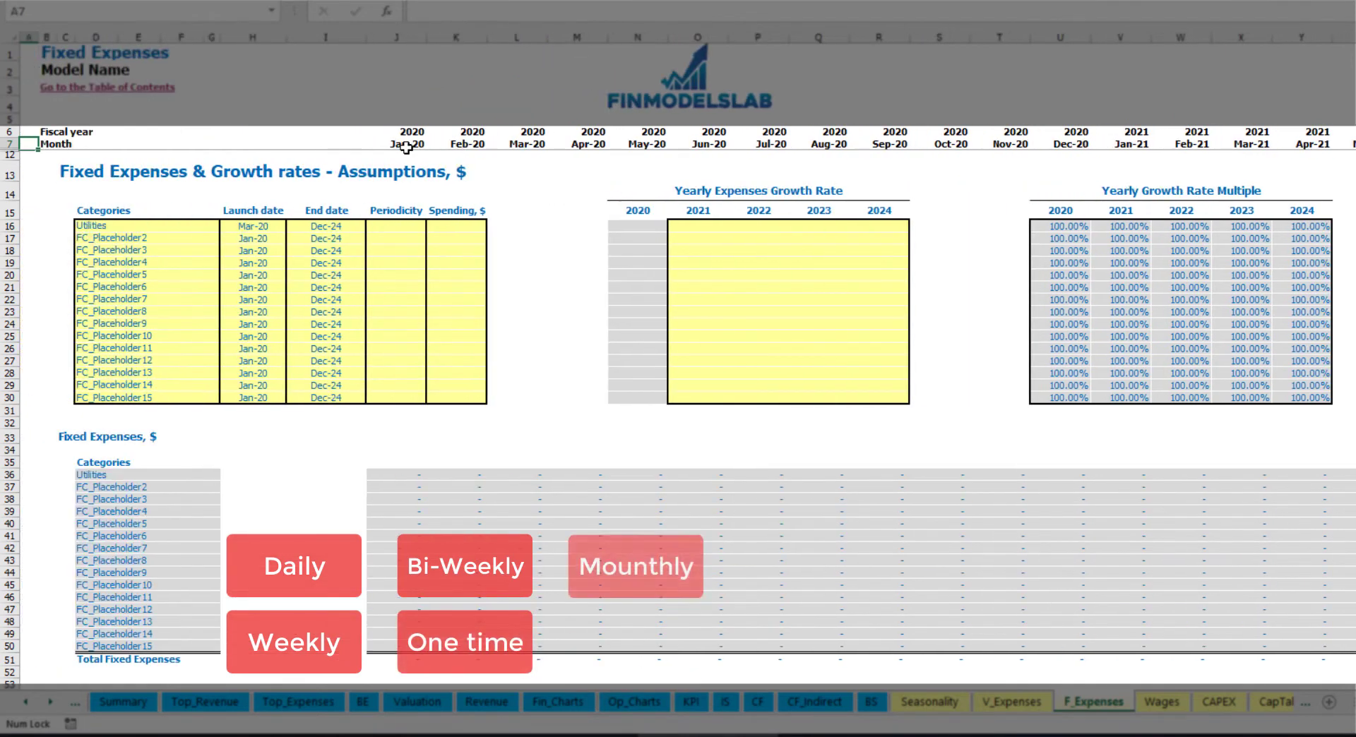
Set the Utilities periodicity to Daily and its spending to 50
left_click(395, 226)
left_click(431, 227)
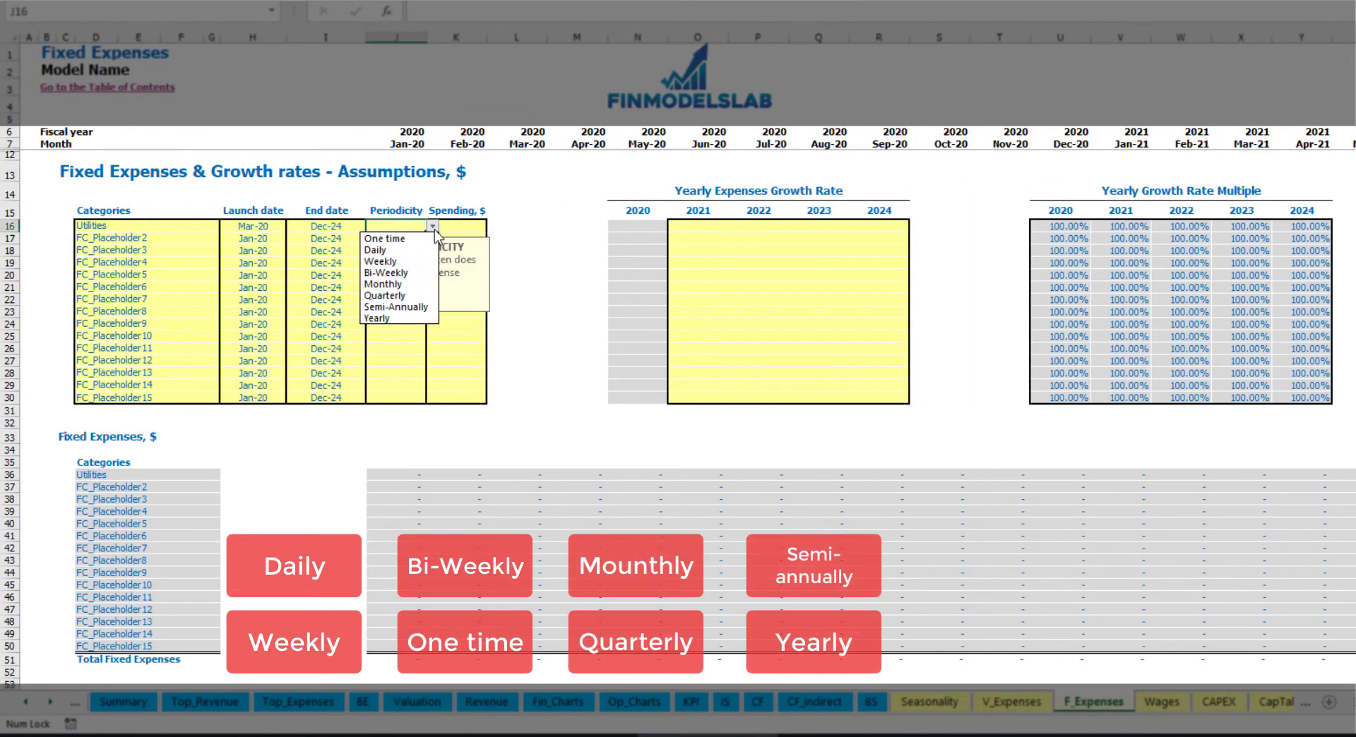
left_click(401, 249)
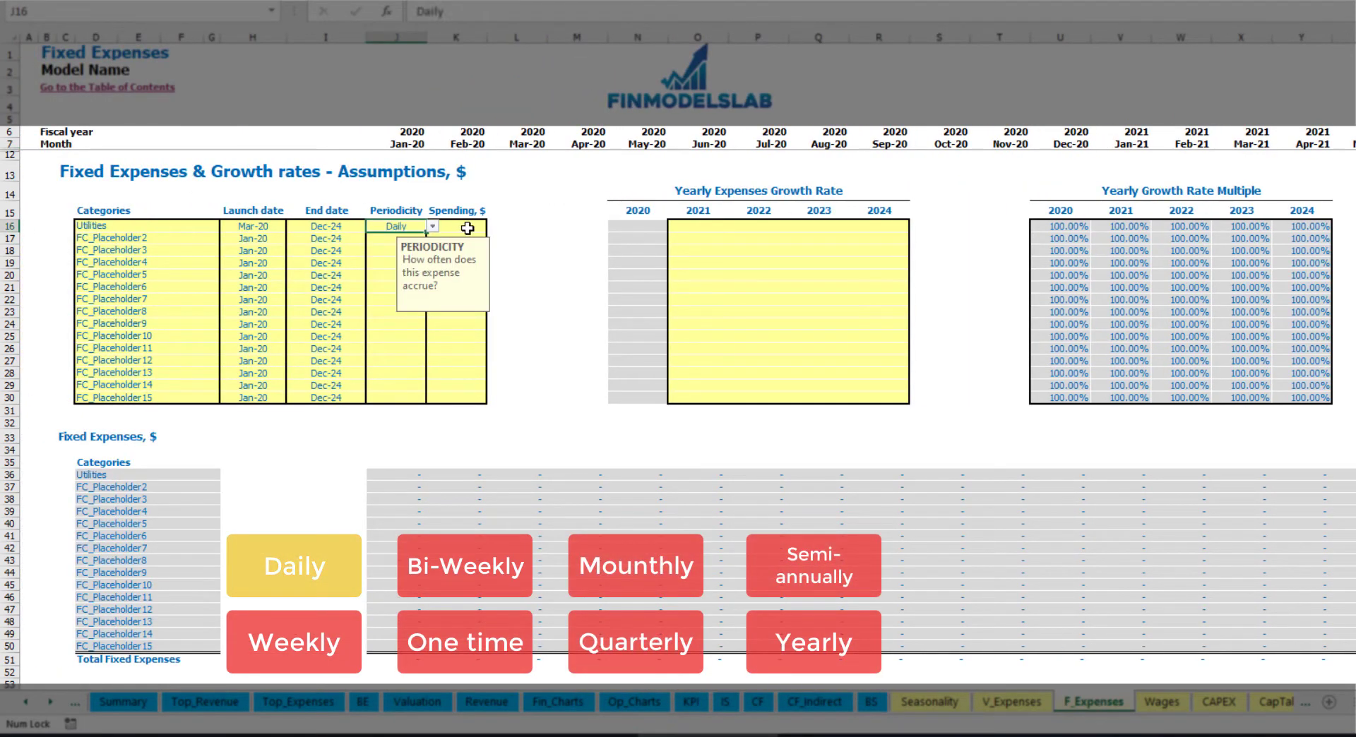
key("Tab")
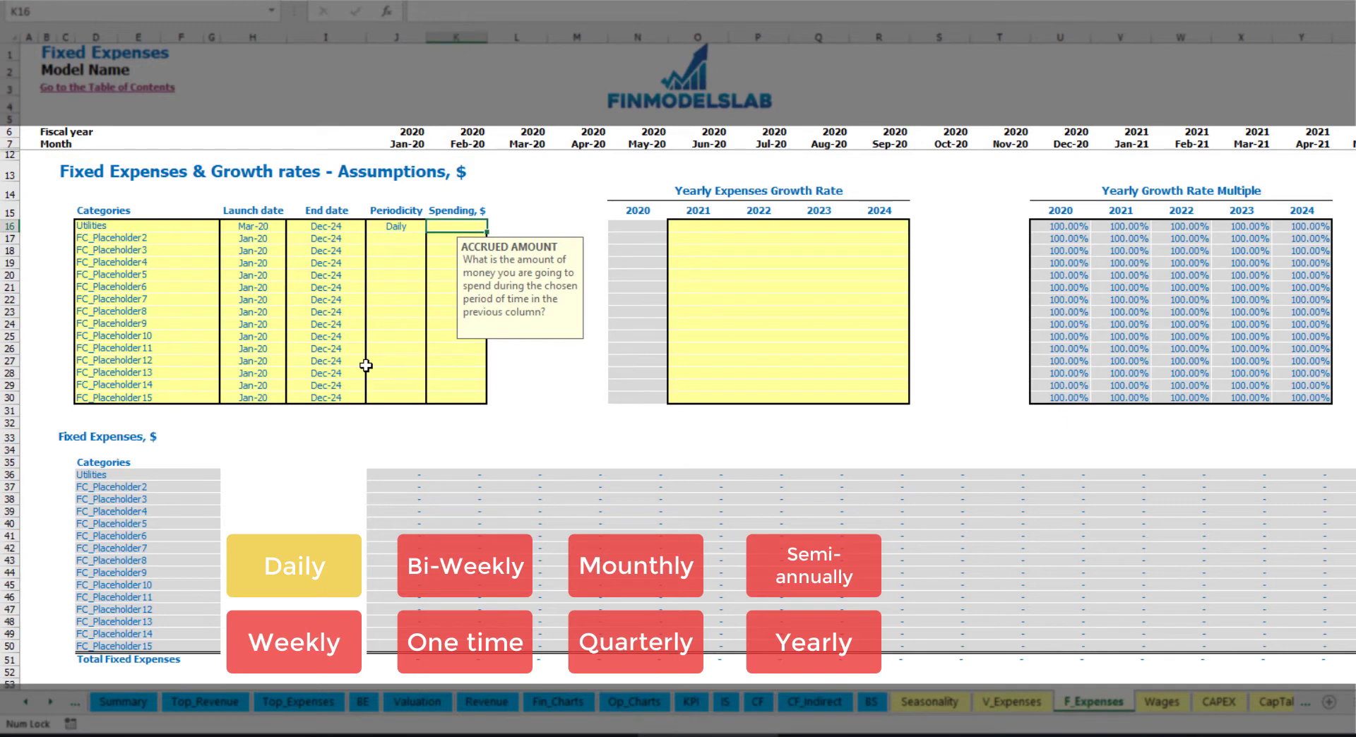
type("50")
key("Return")
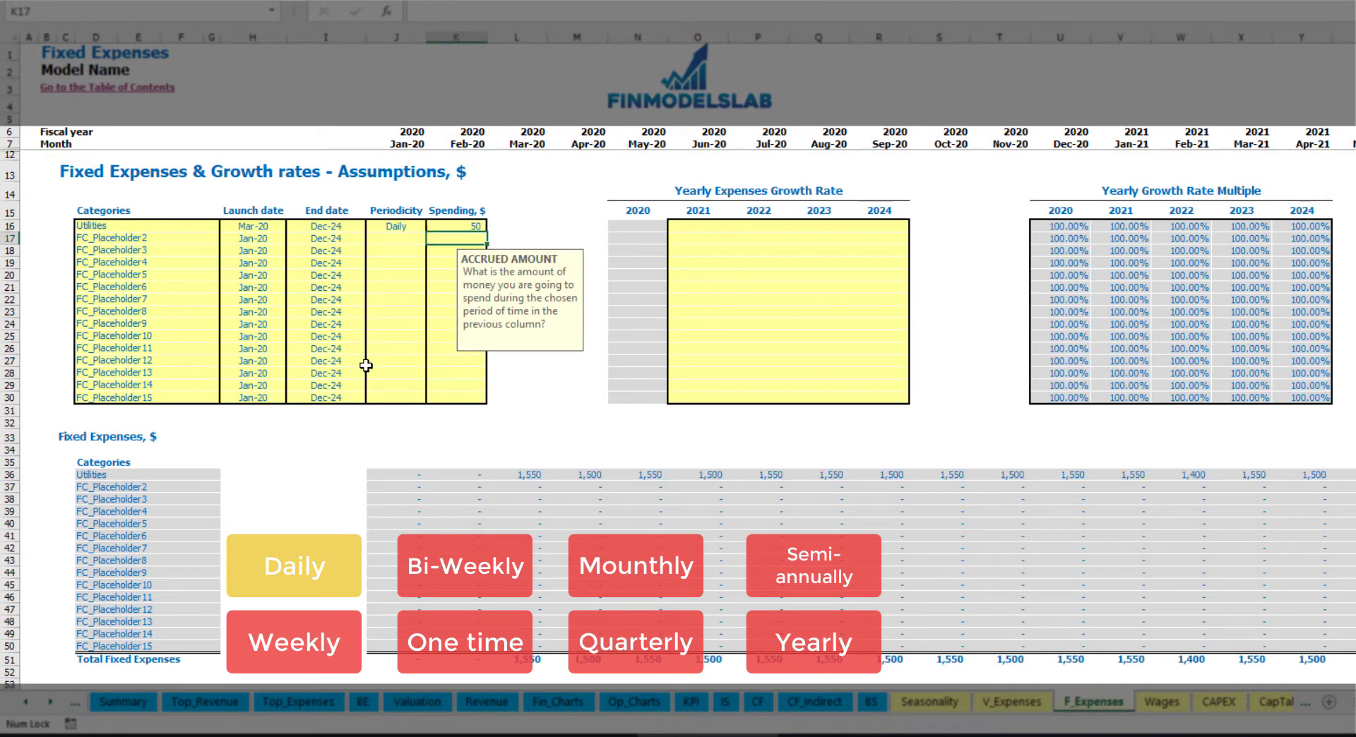
Compare the calculated Utilities expenses for Mar-20 and Apr-20 and inspect the formulas behind them
left_click(526, 480)
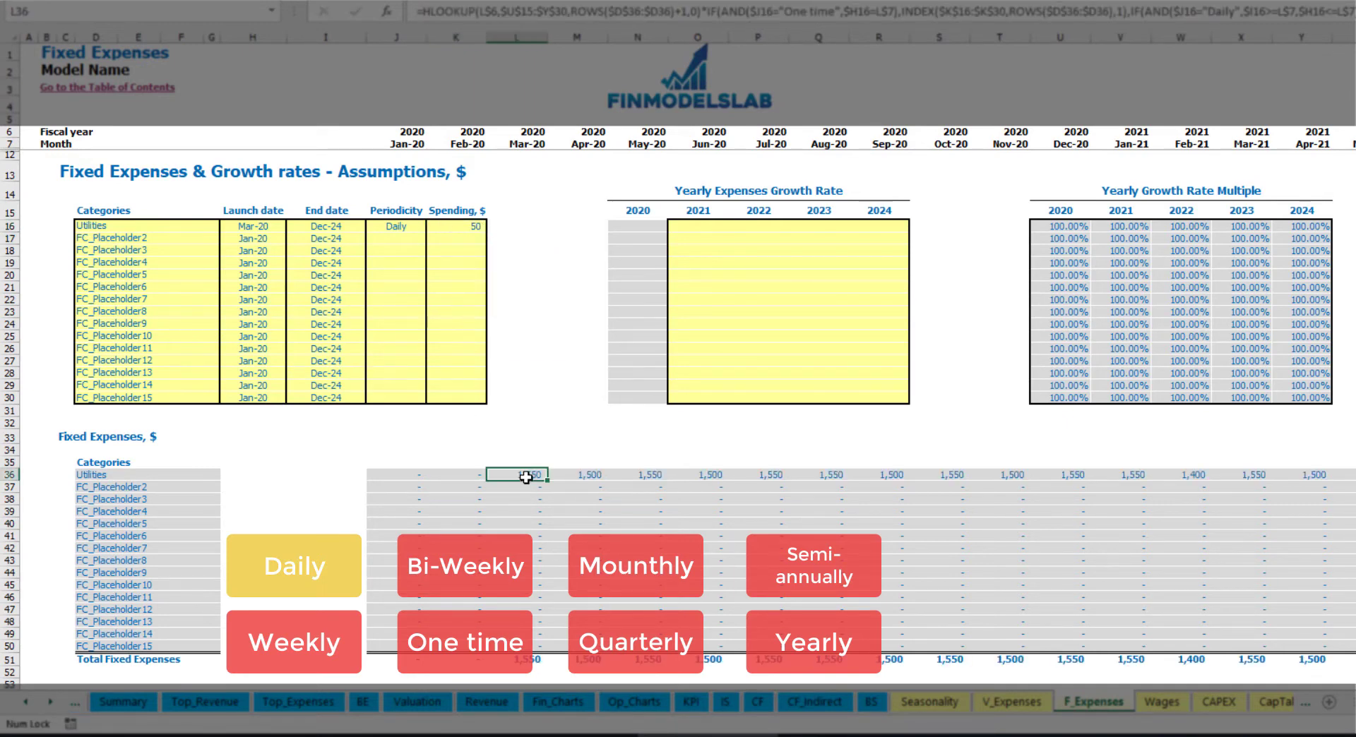
left_click(583, 476)
left_click(538, 475)
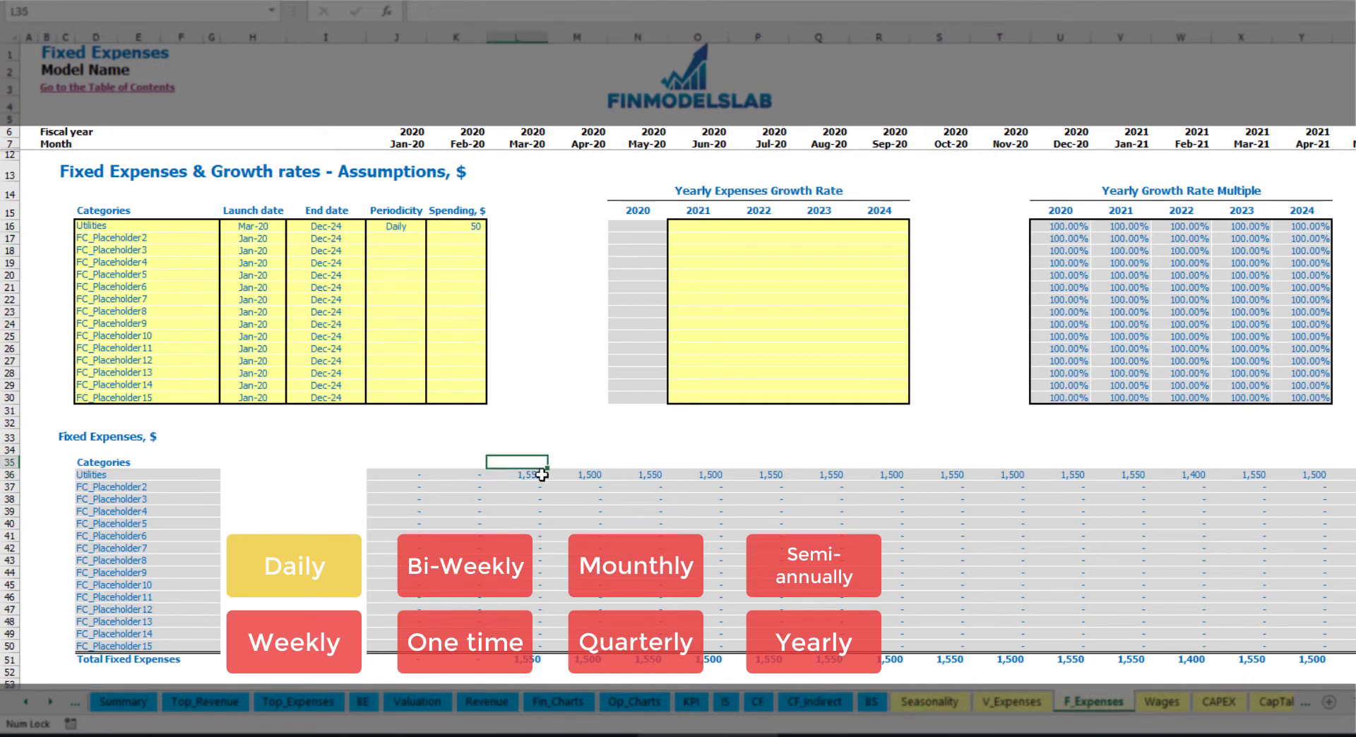
left_click(568, 478)
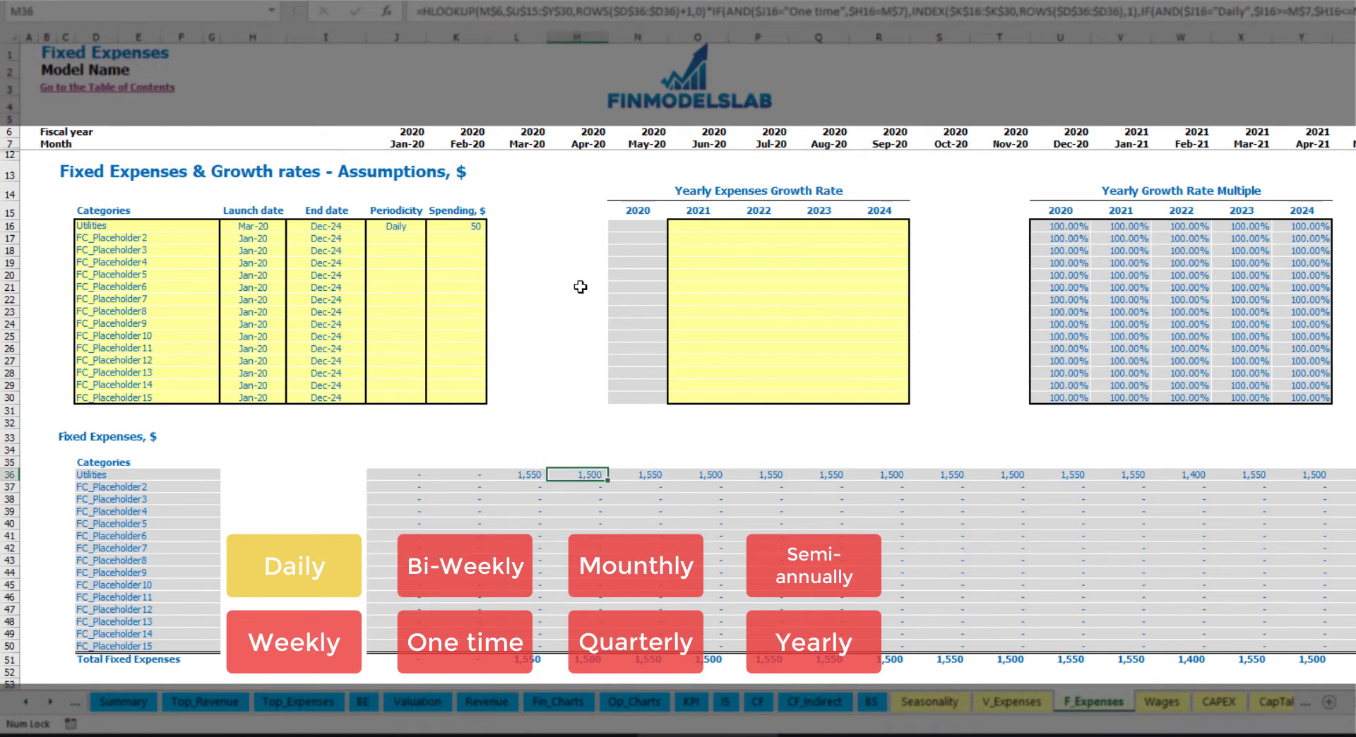
left_click(524, 142)
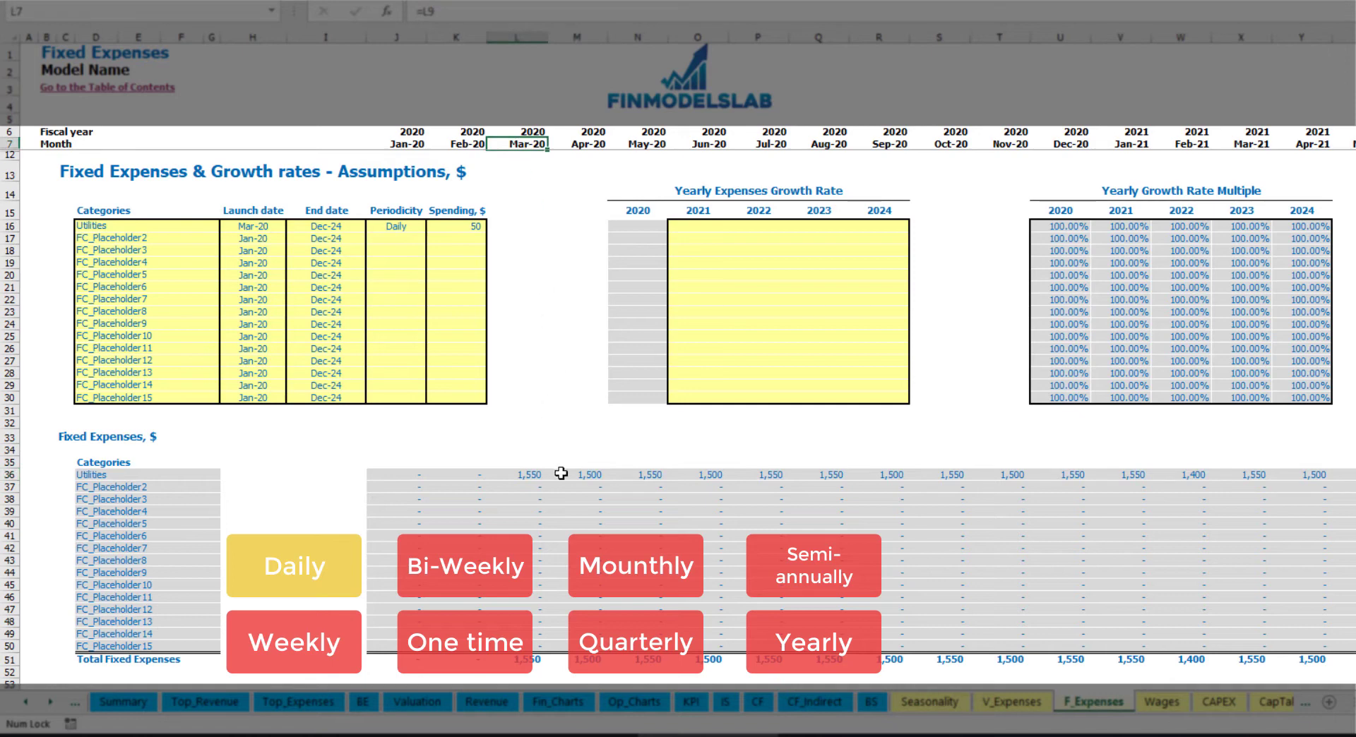
left_click(536, 475)
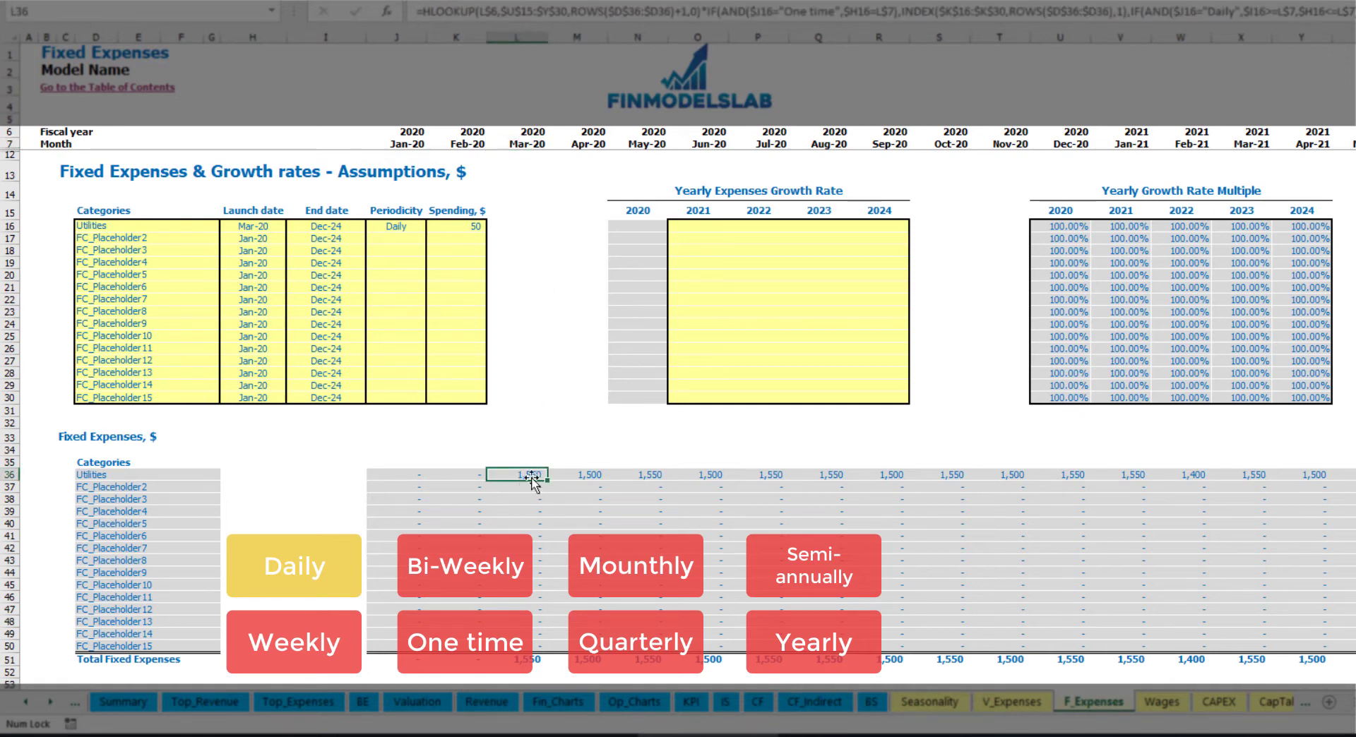
left_click(595, 477)
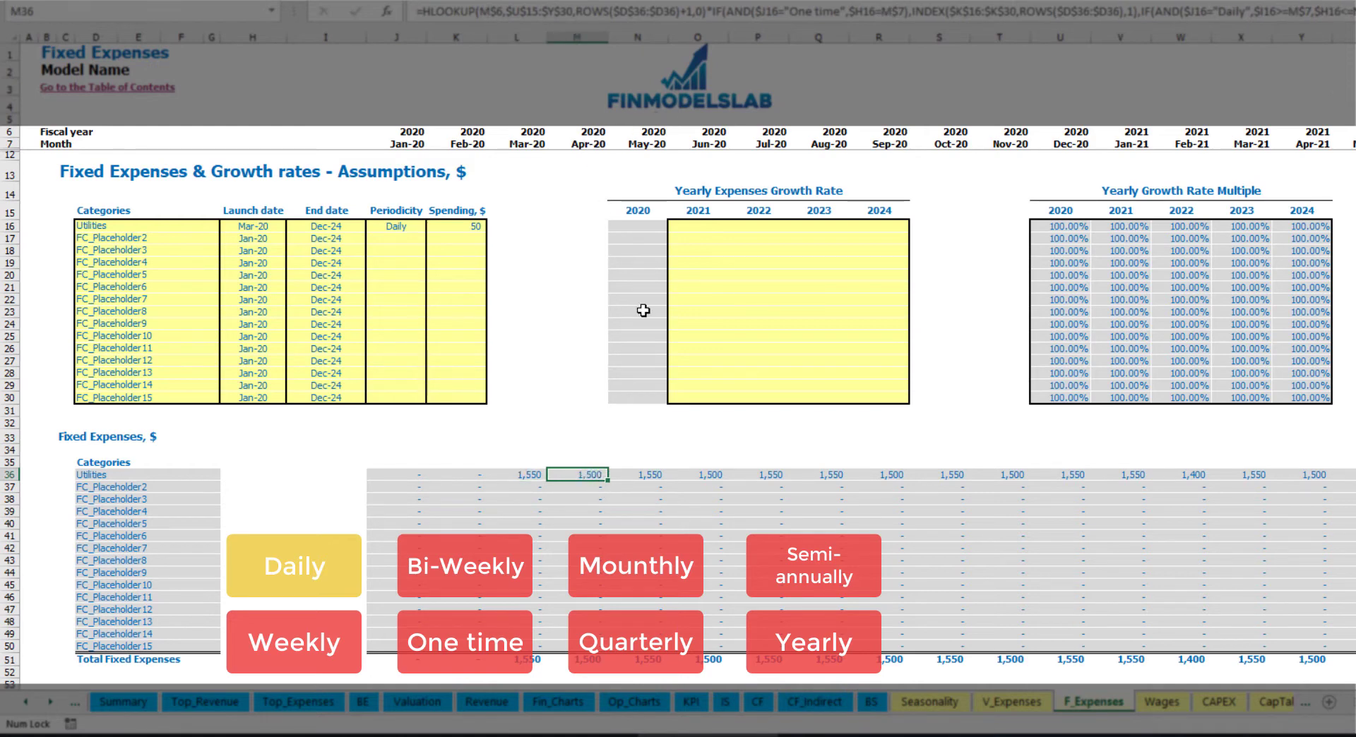
Set the Utilities yearly growth rate to 5% for 2021 through 2024 and check its monthly expenses in the following years
left_click(707, 228)
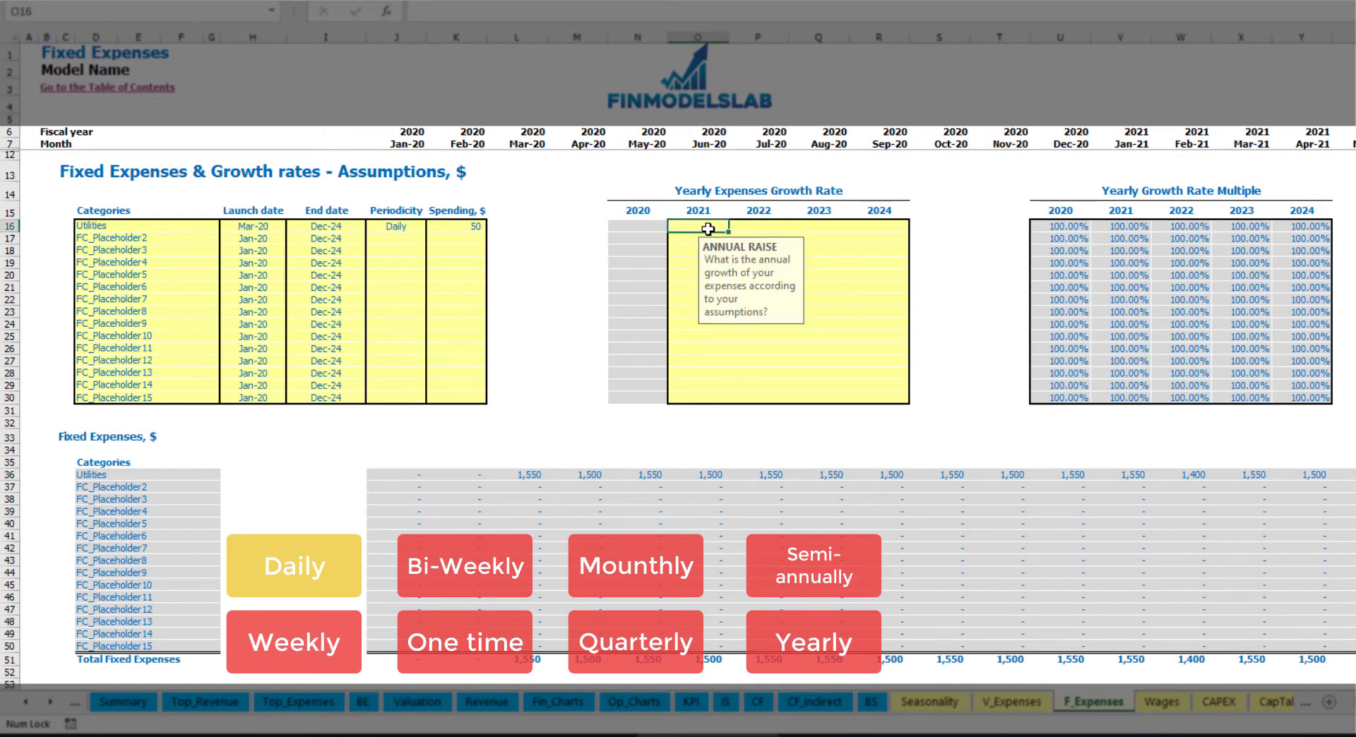
type("5")
key("Return")
key("Up")
key("ctrl+c")
key("Right")
key("shift+Right")
key("shift+Right")
key("ctrl+v")
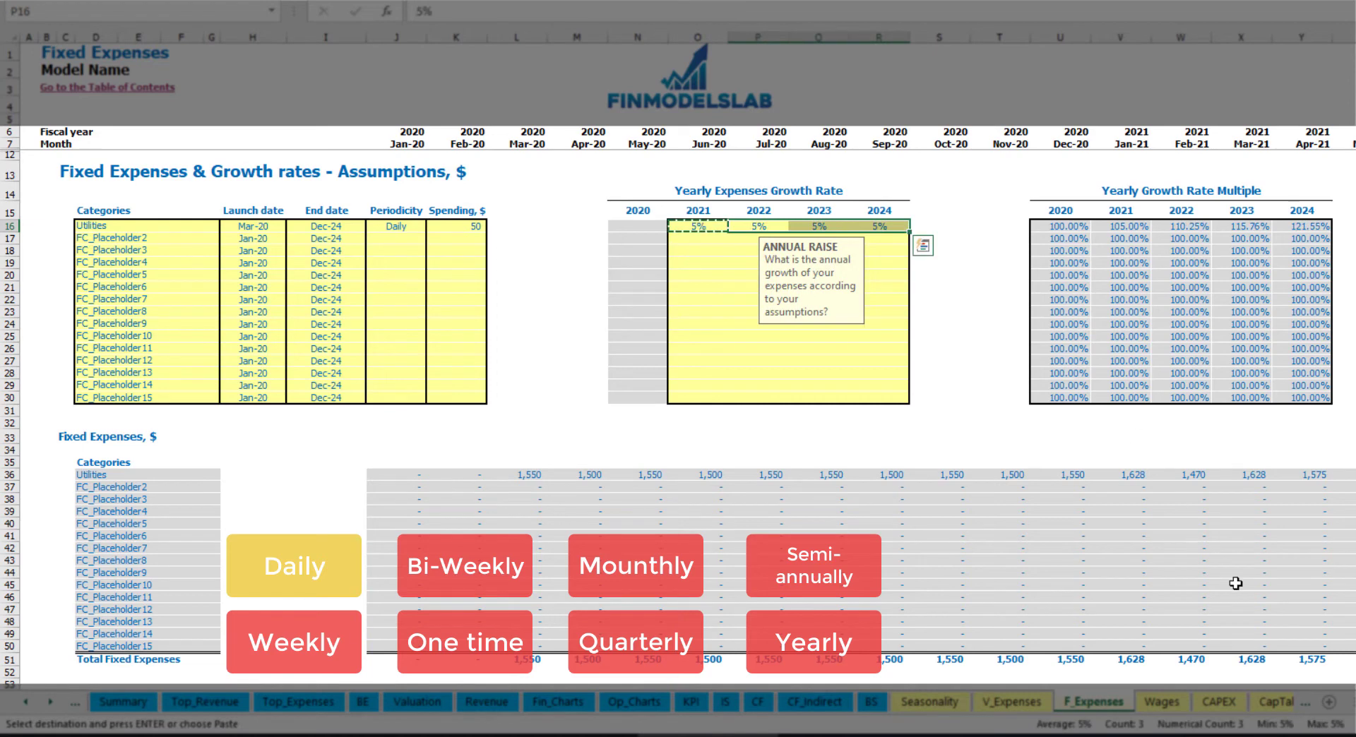
left_click_drag(708, 228, 926, 284)
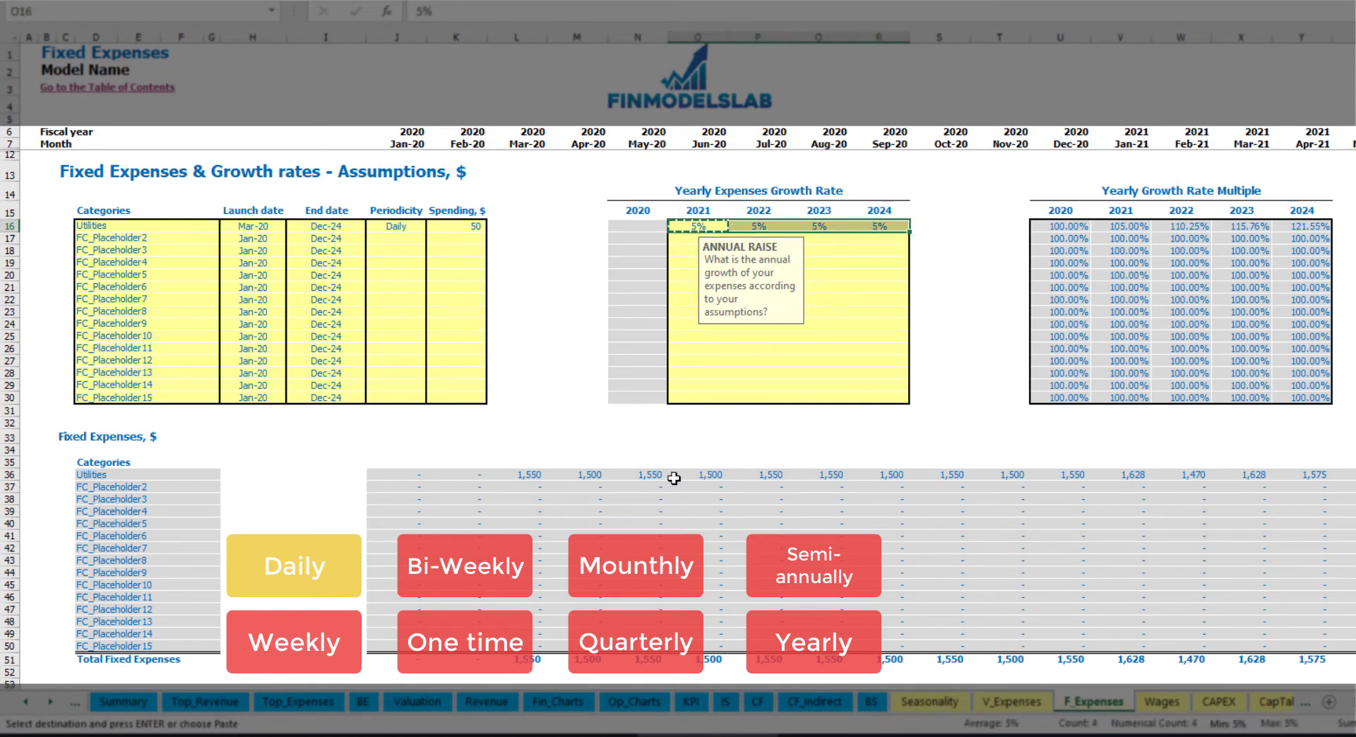
scroll(672, 485, "right", 8)
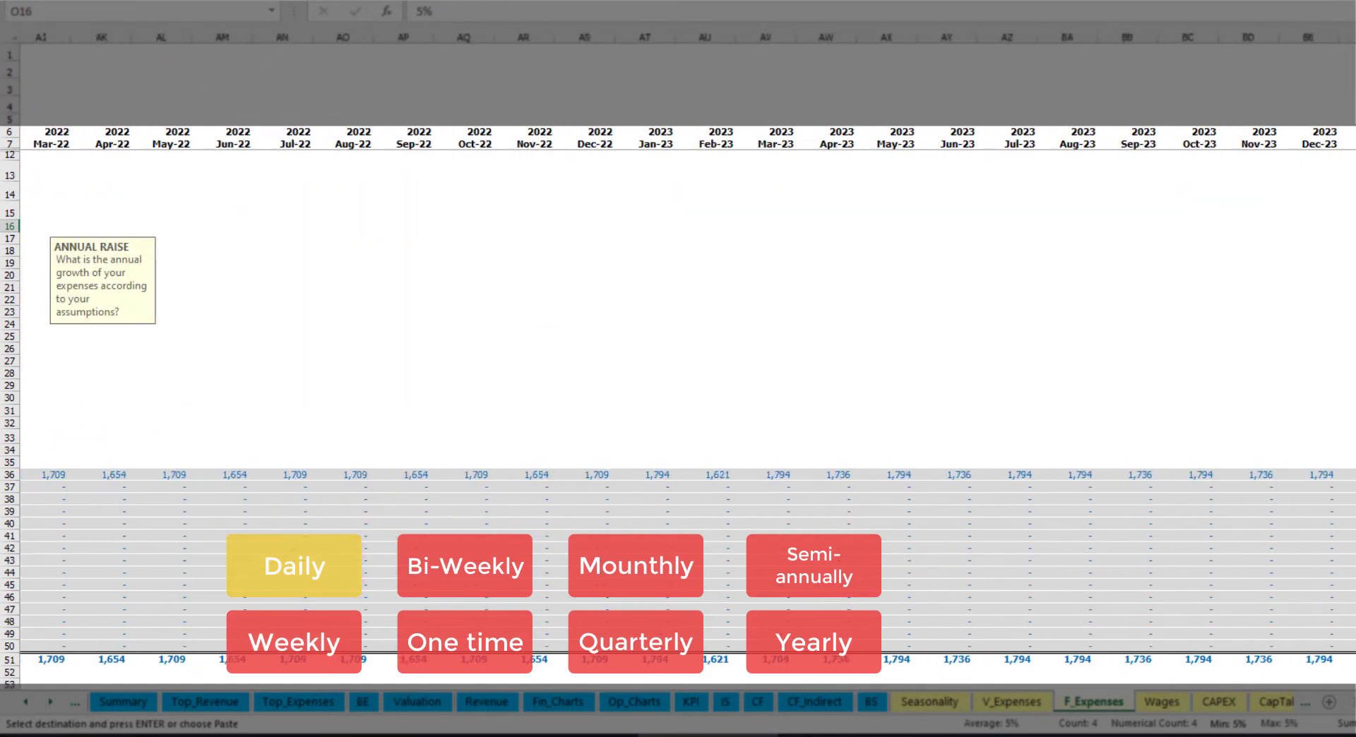
scroll(672, 484, "left", 8)
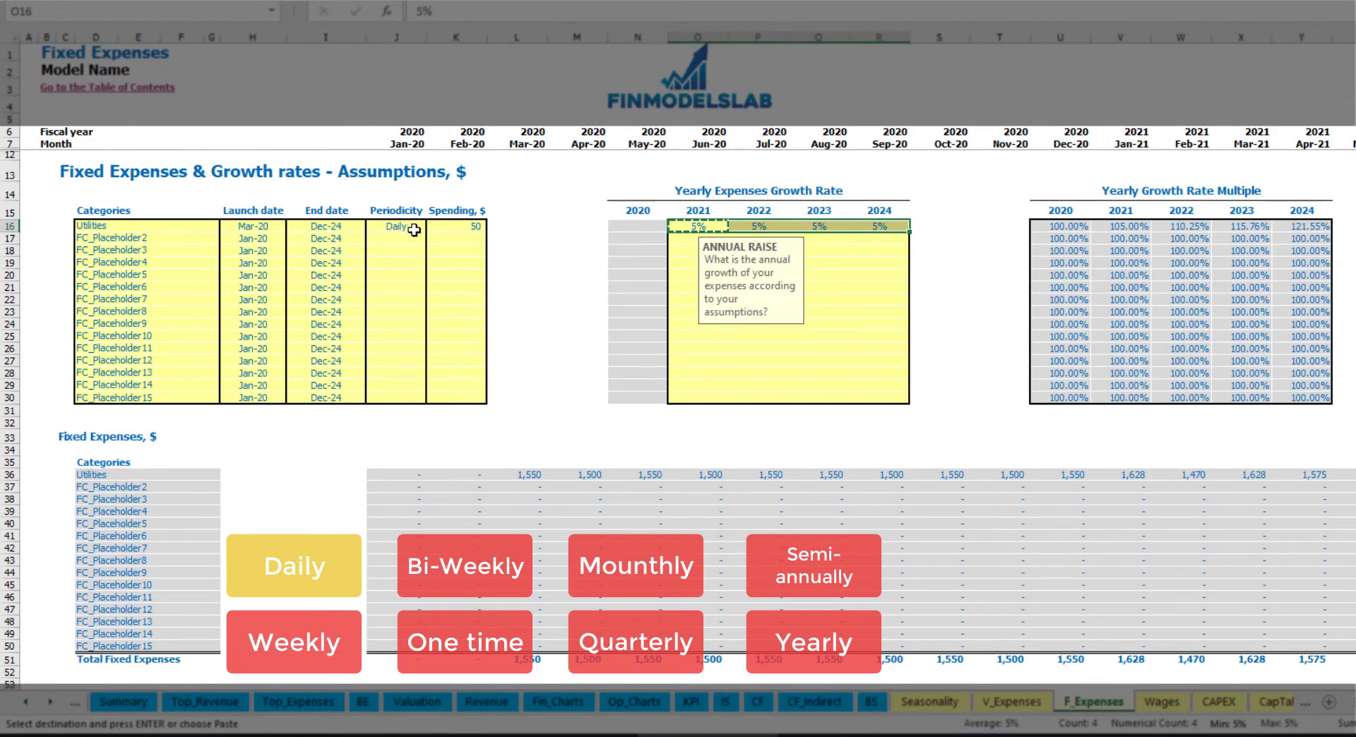
Name the second fixed expense category Advertising, with launch date Mar-20 and end date Aug-24
left_click(160, 235)
type("Ad")
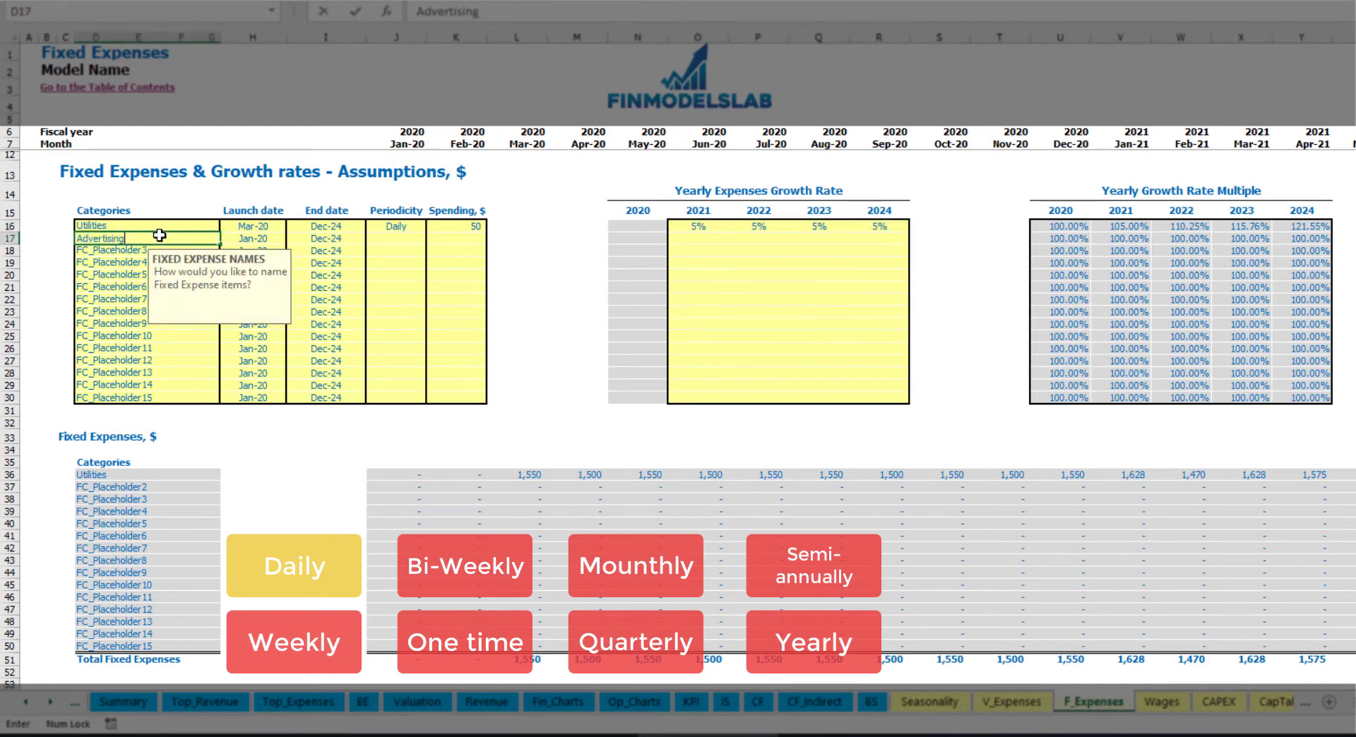
type("vertising")
key("Return")
left_click(252, 240)
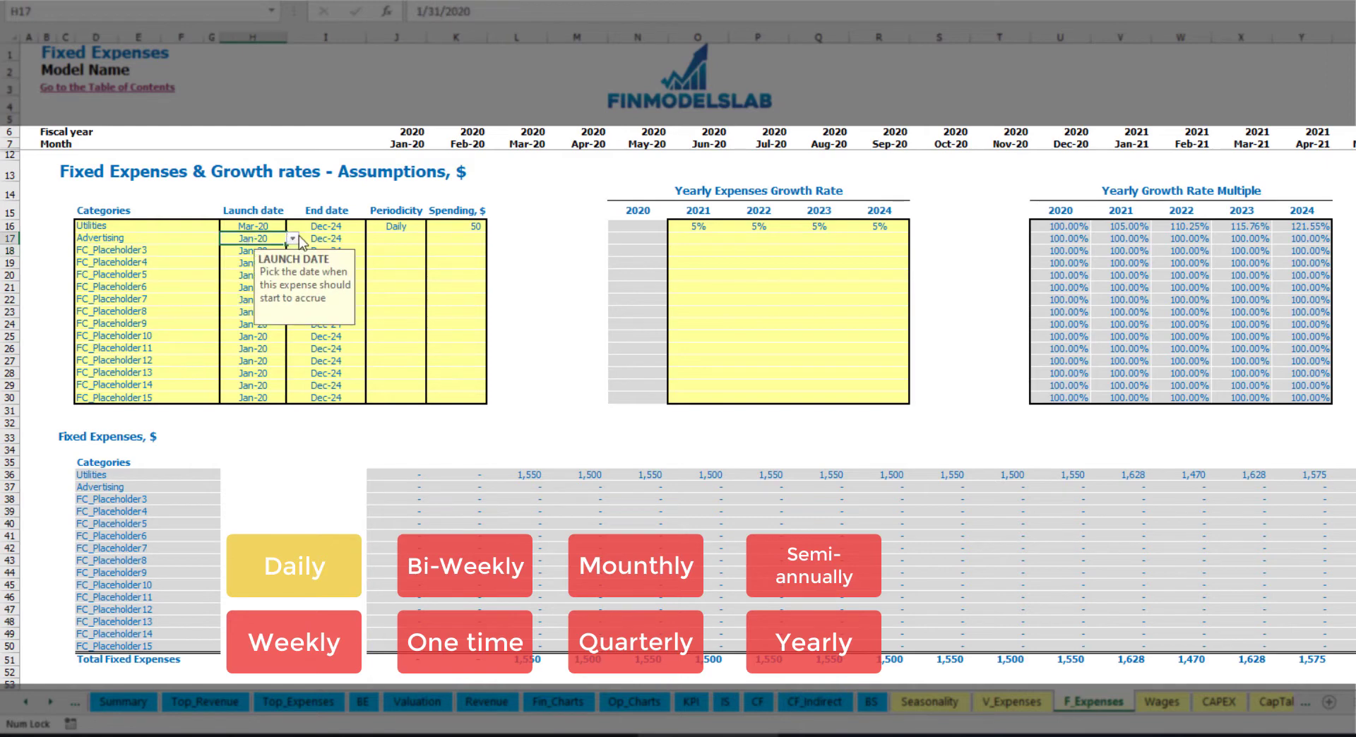
left_click(292, 239)
left_click(262, 276)
left_click(325, 239)
left_click(373, 239)
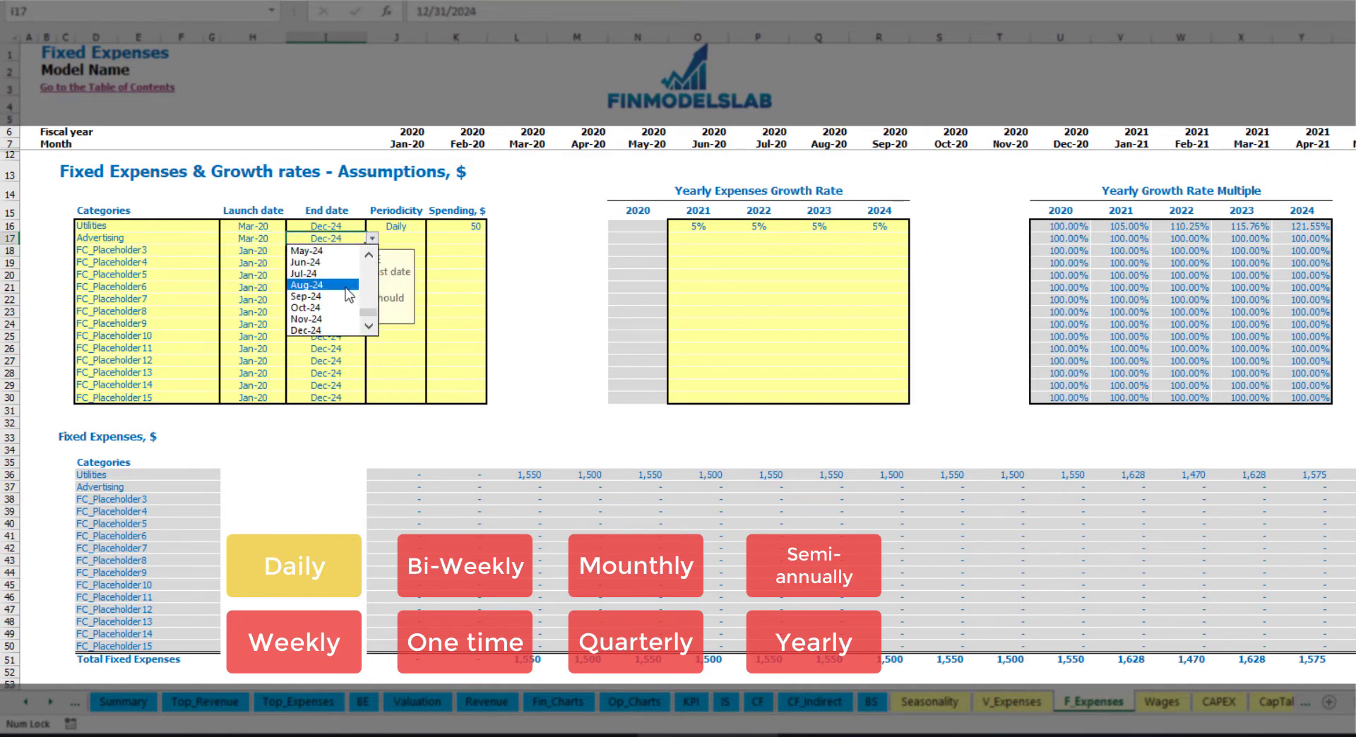
left_click(329, 286)
Set the Advertising periodicity to Weekly and its spending to 100
left_click(396, 238)
left_click(433, 238)
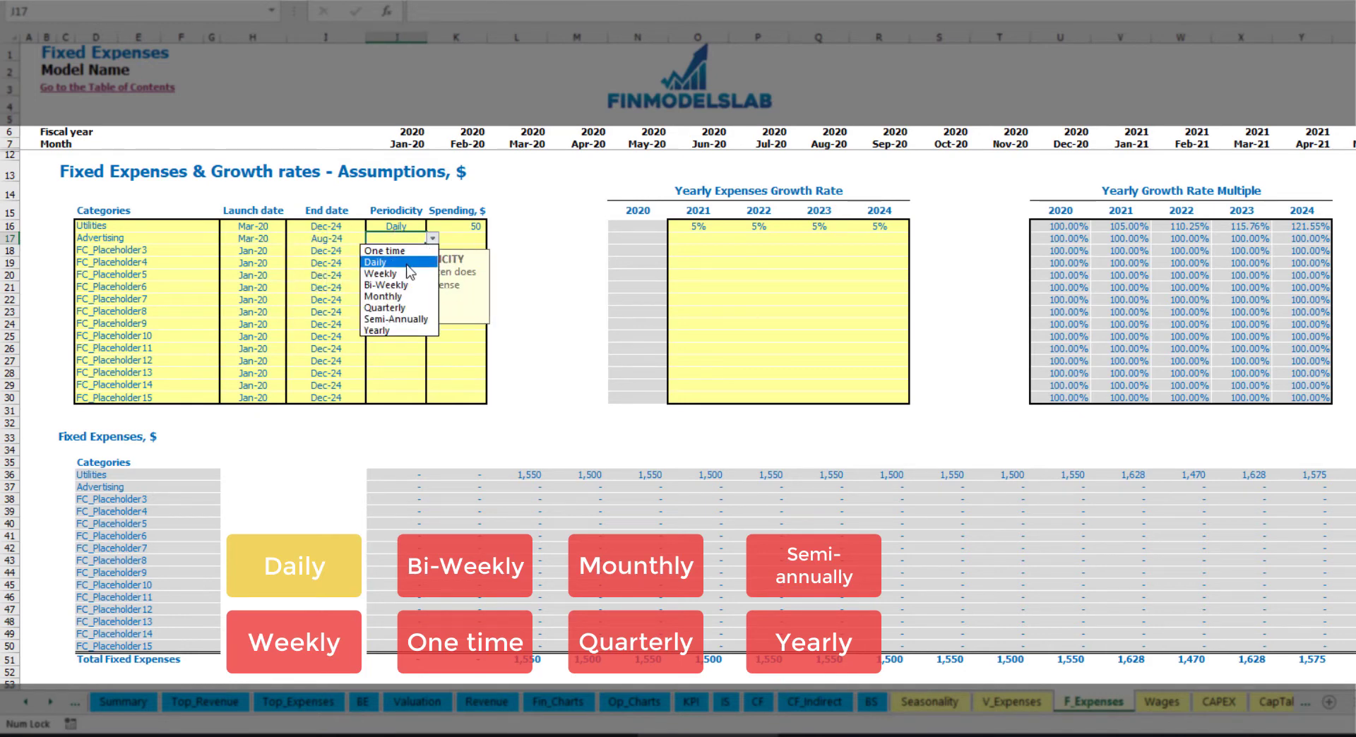
left_click(380, 274)
left_click(452, 242)
type("100")
key("Return")
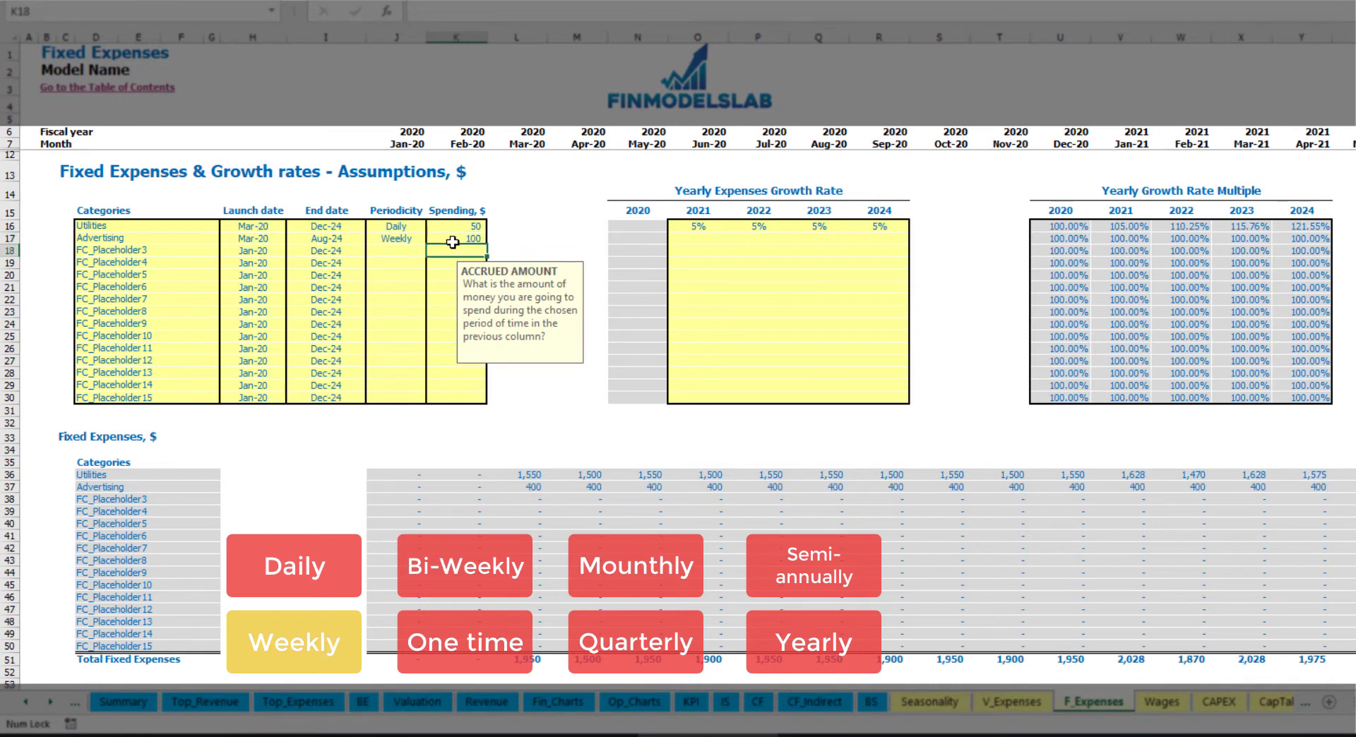
Examine the monthly Advertising expenses from Mar-20 through to its Aug-24 end date
left_click(533, 488)
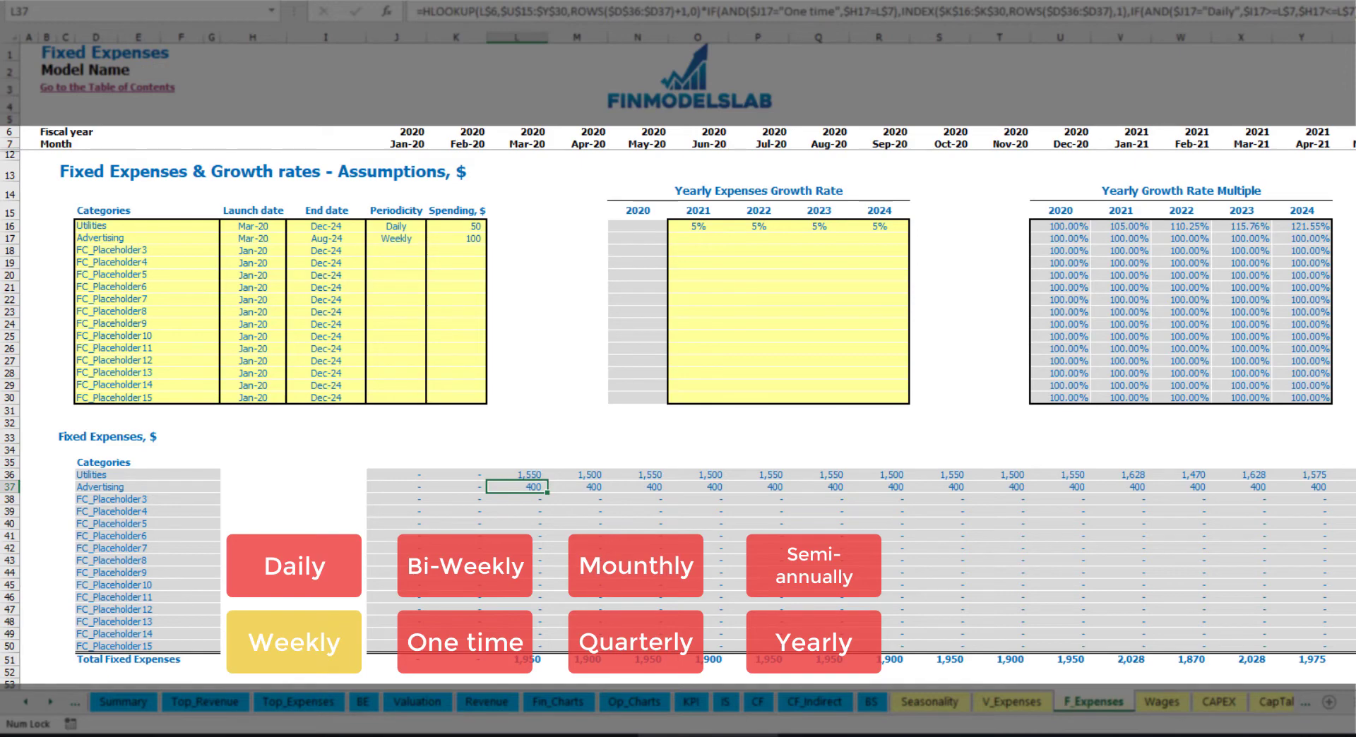
scroll(678, 354, "right", 10)
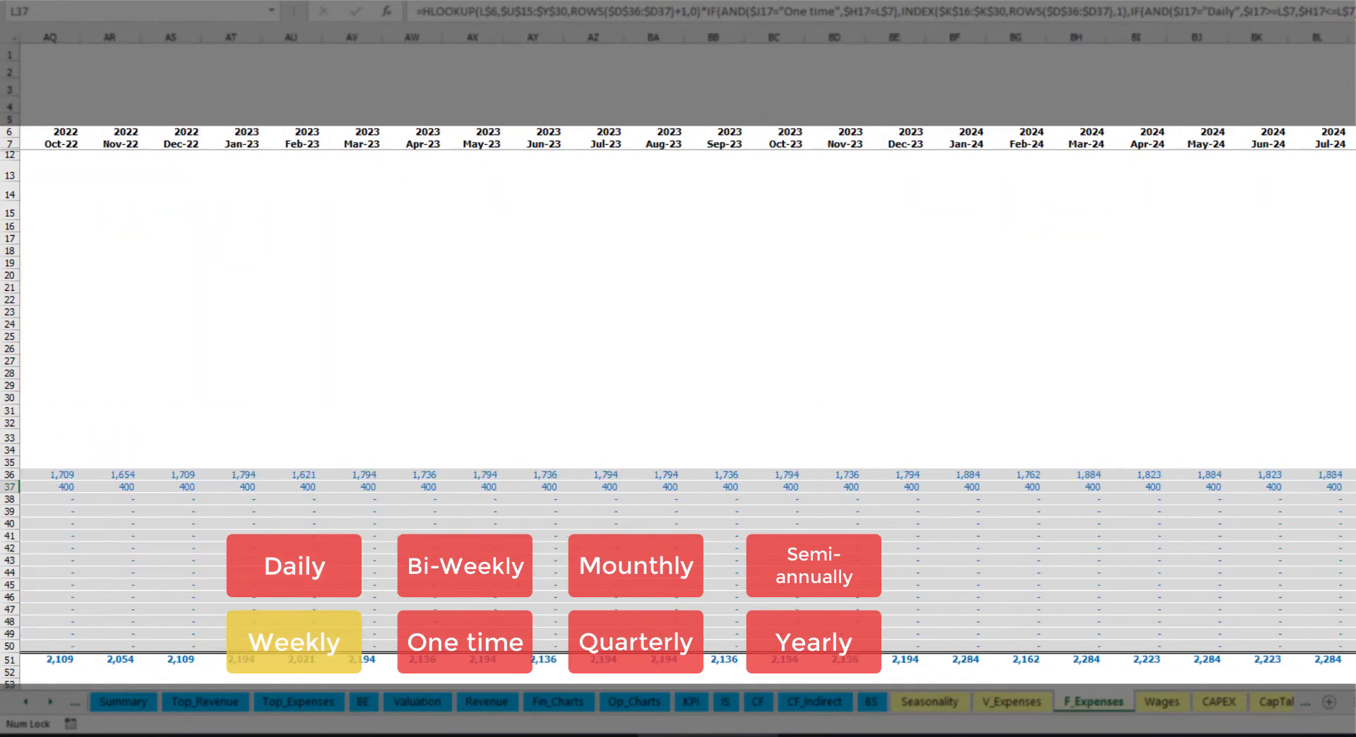
left_click(1352, 37)
left_click(1351, 487)
scroll(961, 681, "left", 15)
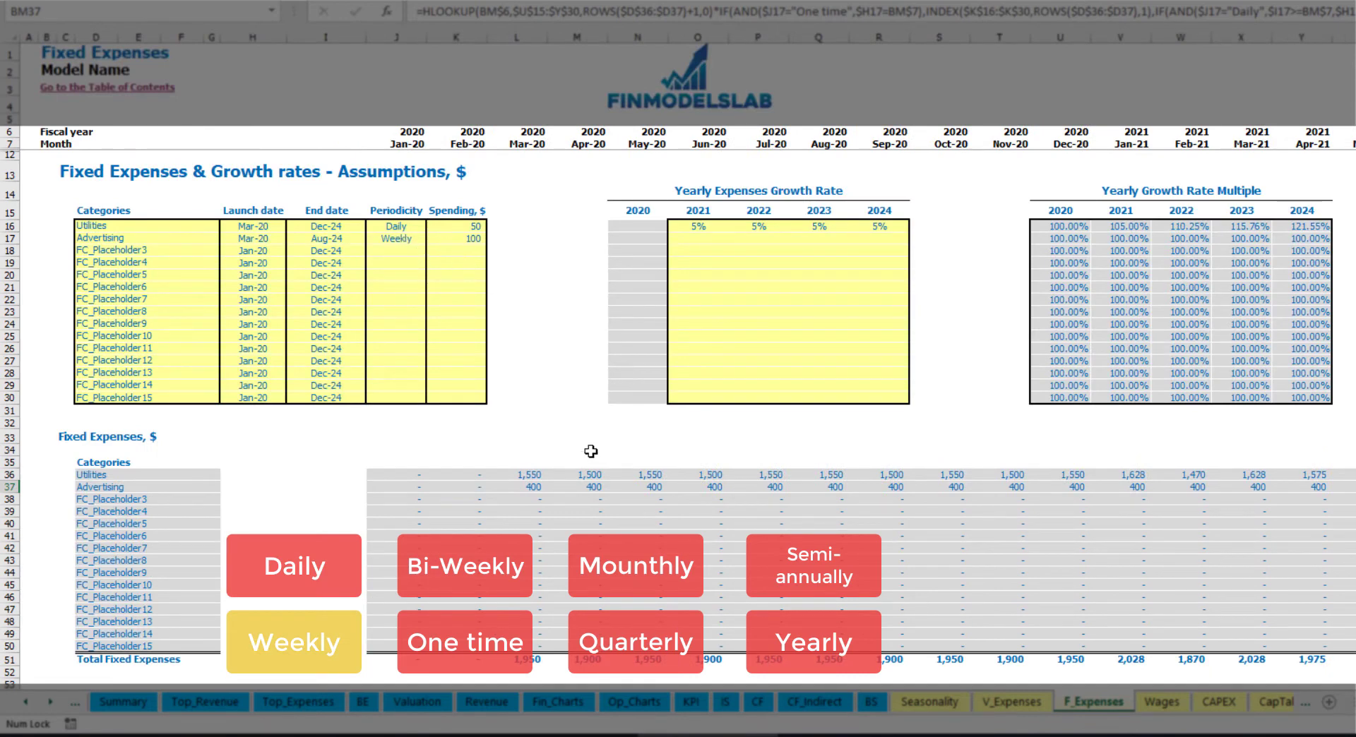
Change the Advertising periodicity to Bi-Weekly and its spending to 500
left_click(403, 238)
left_click(432, 239)
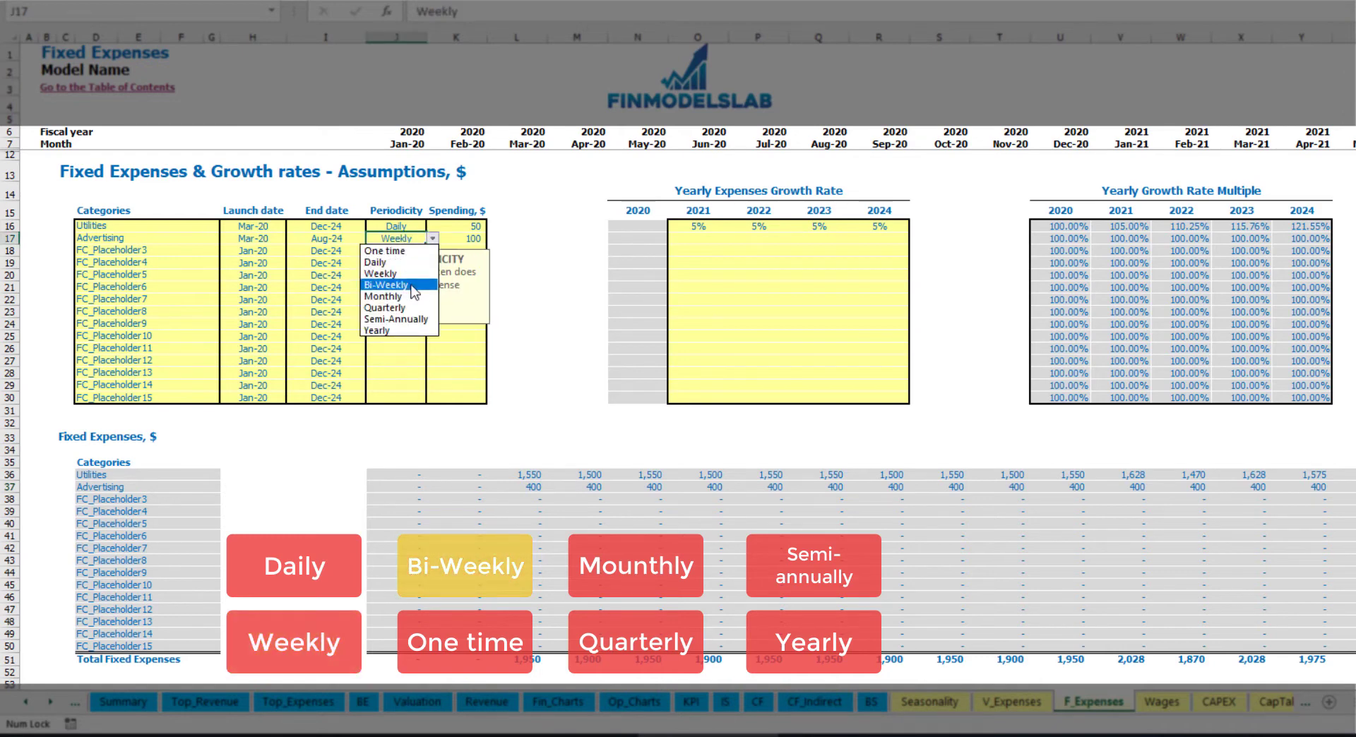
left_click(414, 285)
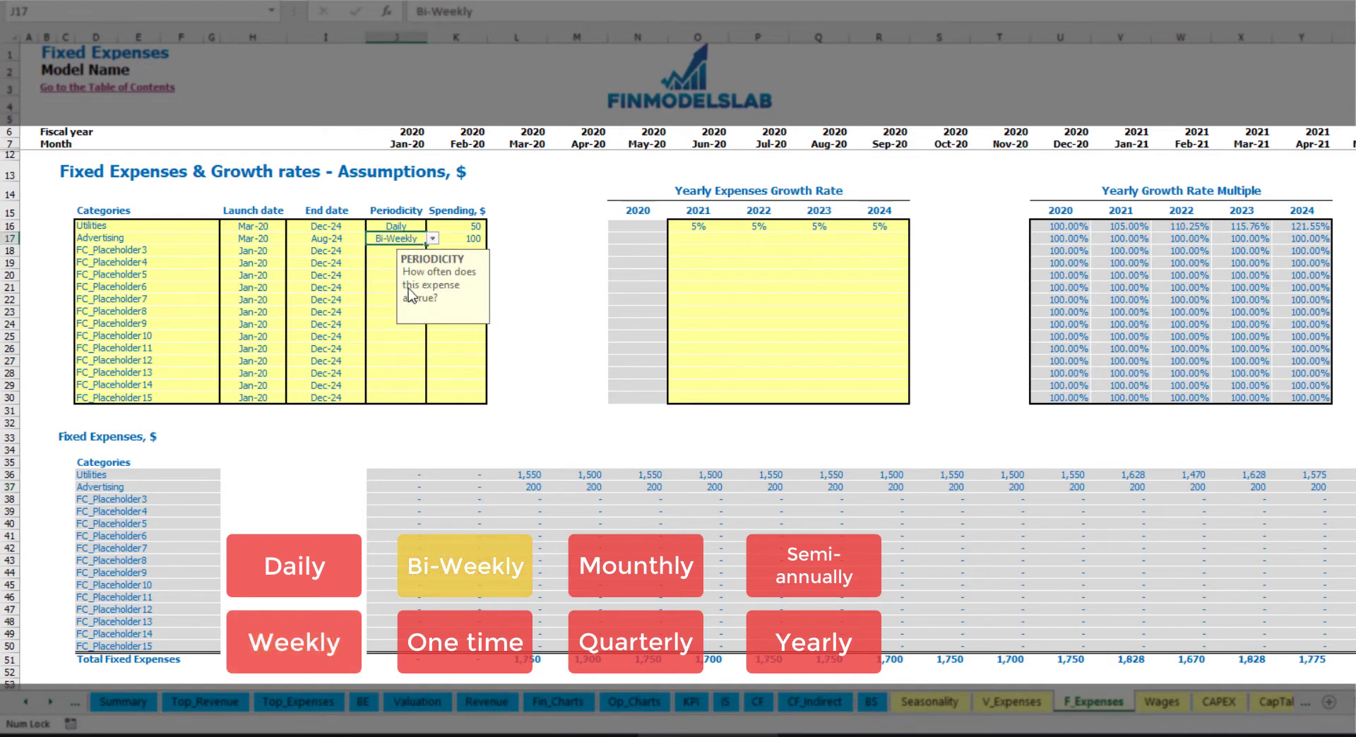
left_click(454, 240)
type("5")
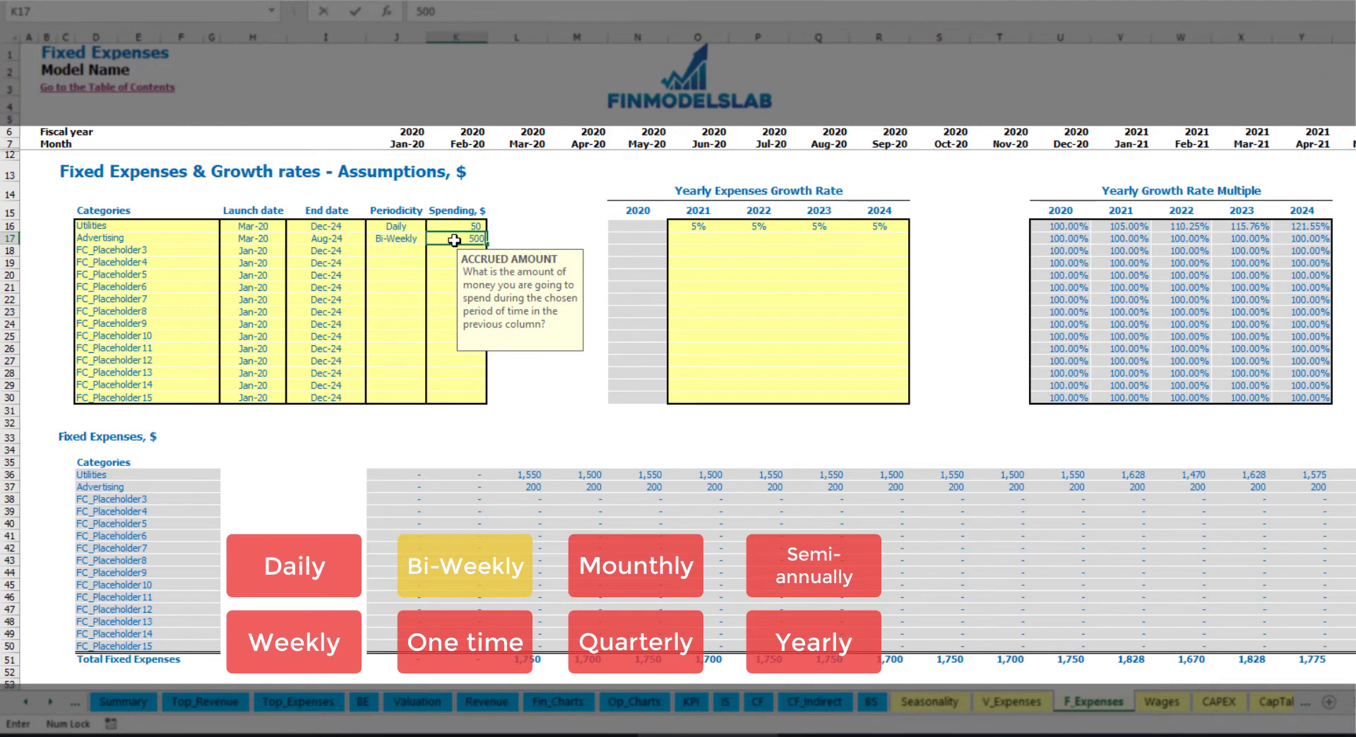
key("Return")
Change the Advertising launch date to Jul-20
left_click(265, 227)
left_click(255, 238)
left_click(292, 240)
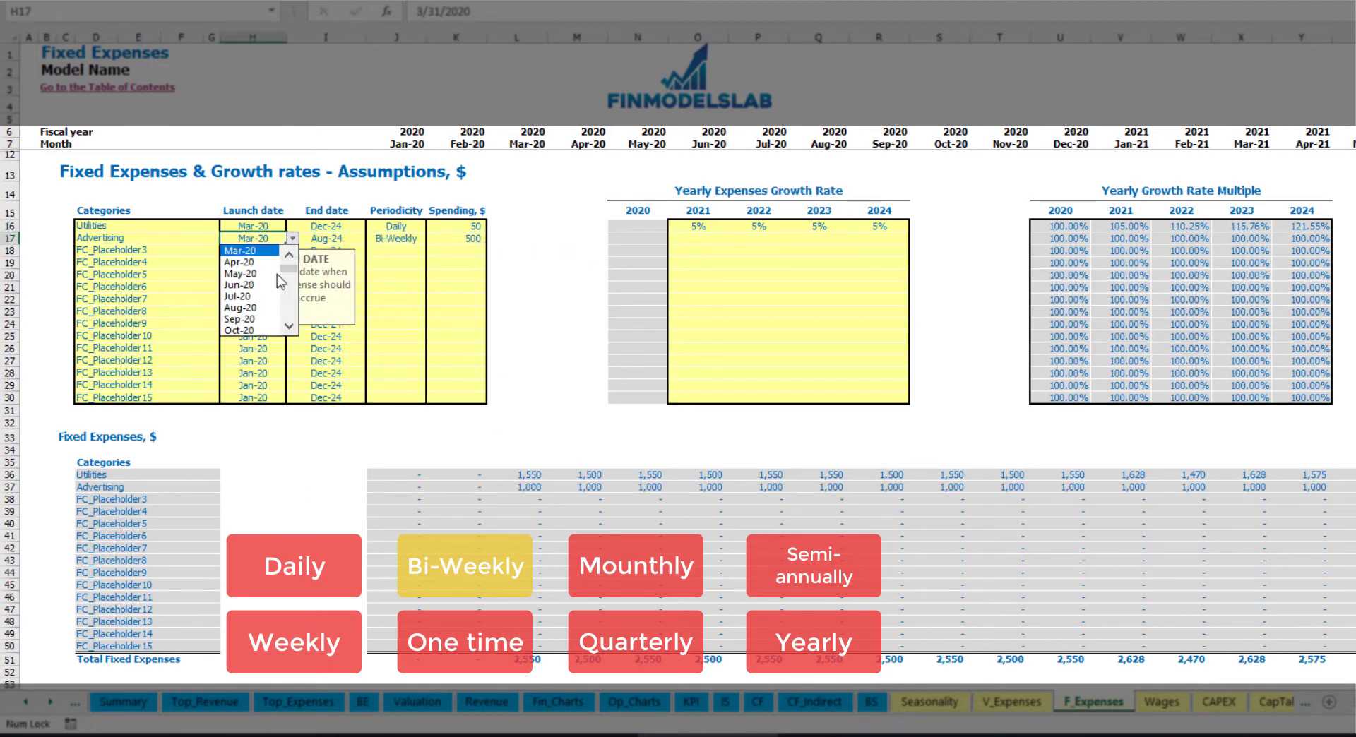
left_click(255, 318)
Examine the monthly Advertising expenses from Jul-20 onward across the following years
left_click(770, 487)
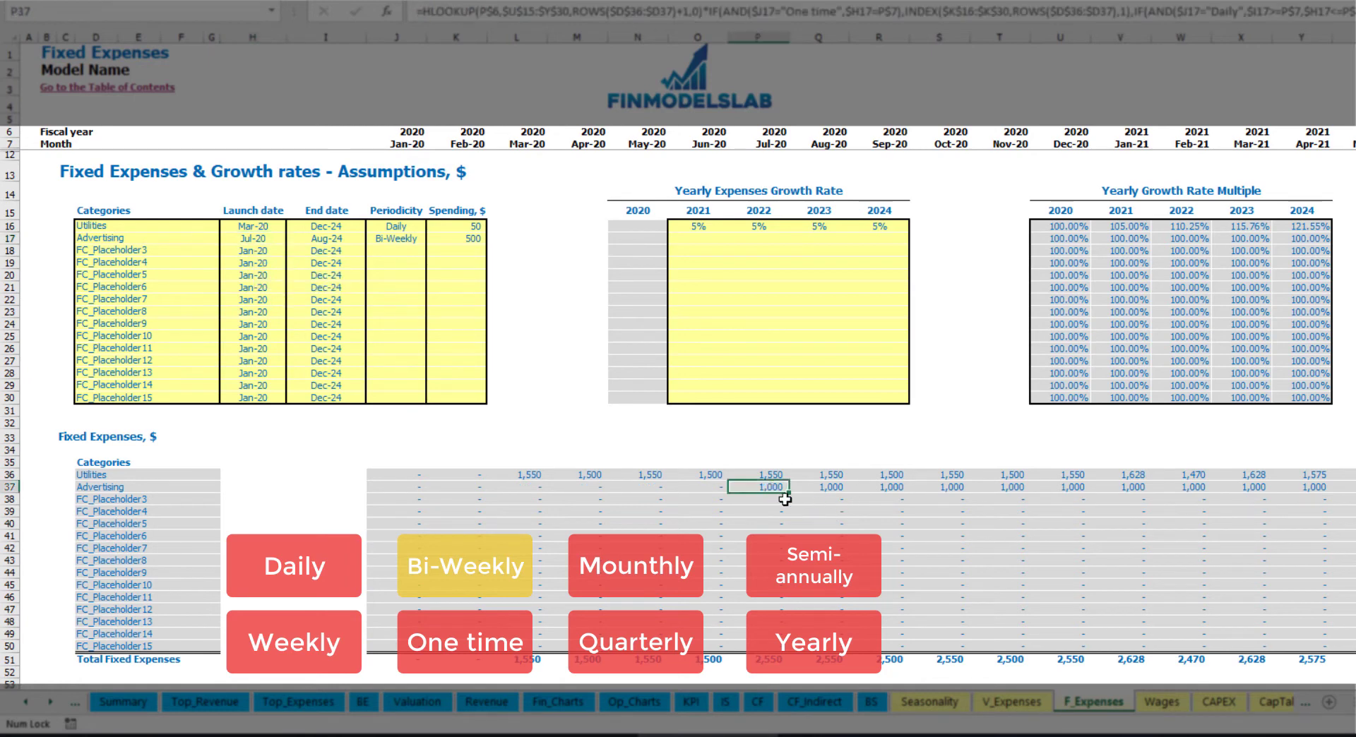
key("Right")
key("Right")
key("Right")
key("Right")
key("Right")
key("Right")
key("Right")
key("Right")
key("Right")
key("Right")
key("Right")
key("Right")
key("Right")
key("Right")
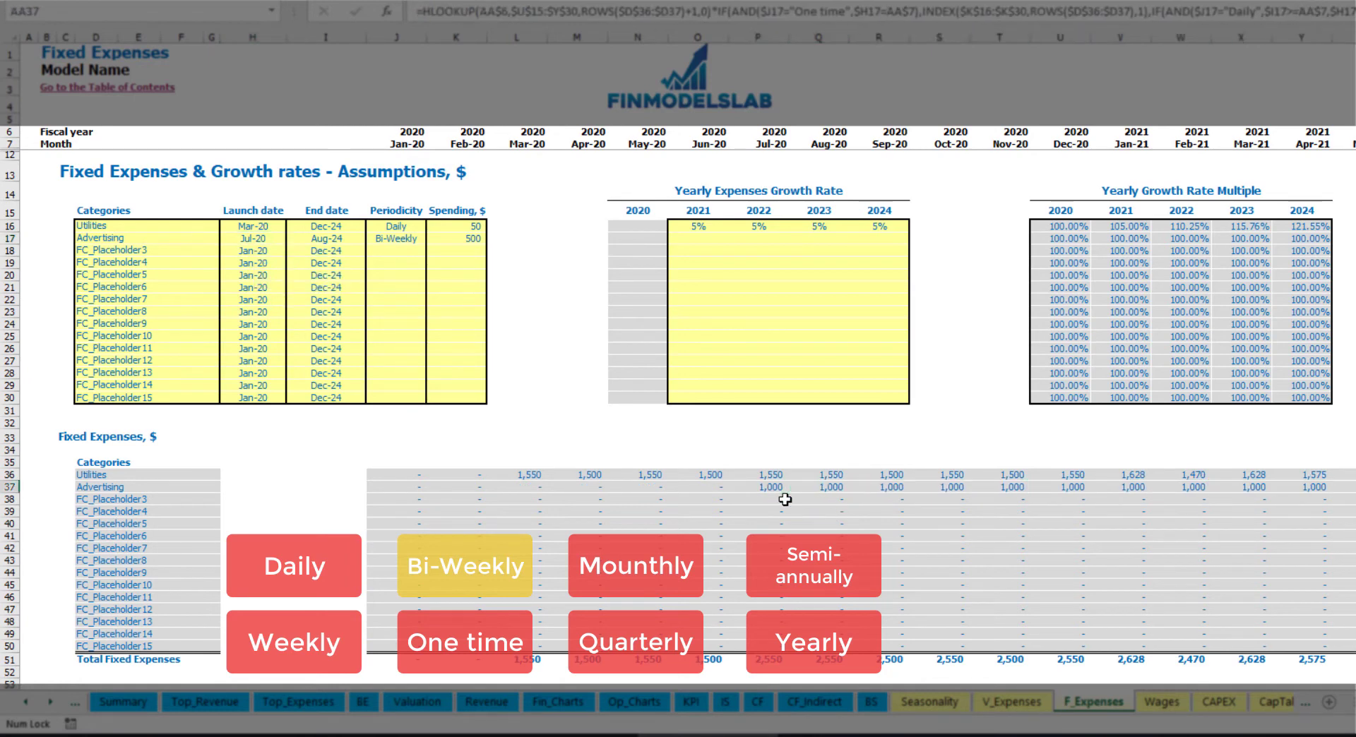
key("Right")
key("Right")
key("Right")
key("Right")
key("Right")
key("Right")
key("Right")
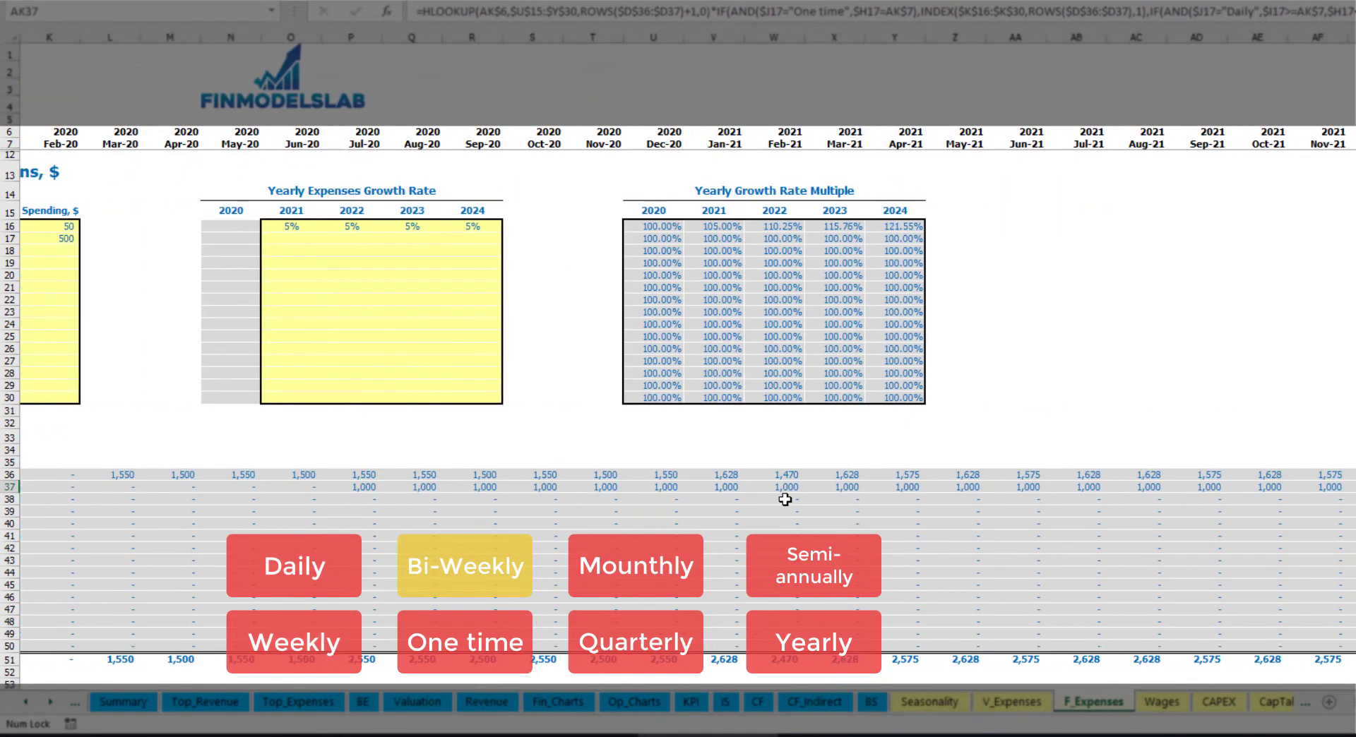
key("Home")
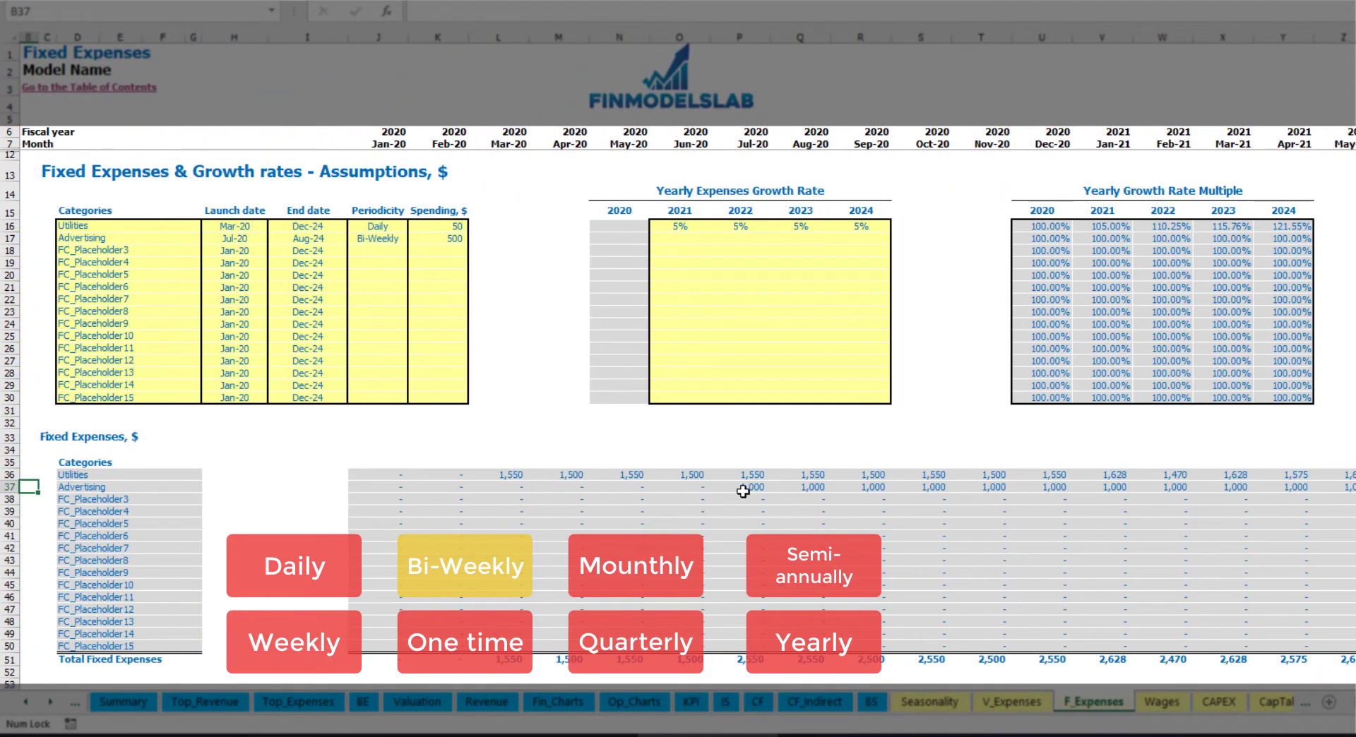
left_click(743, 491)
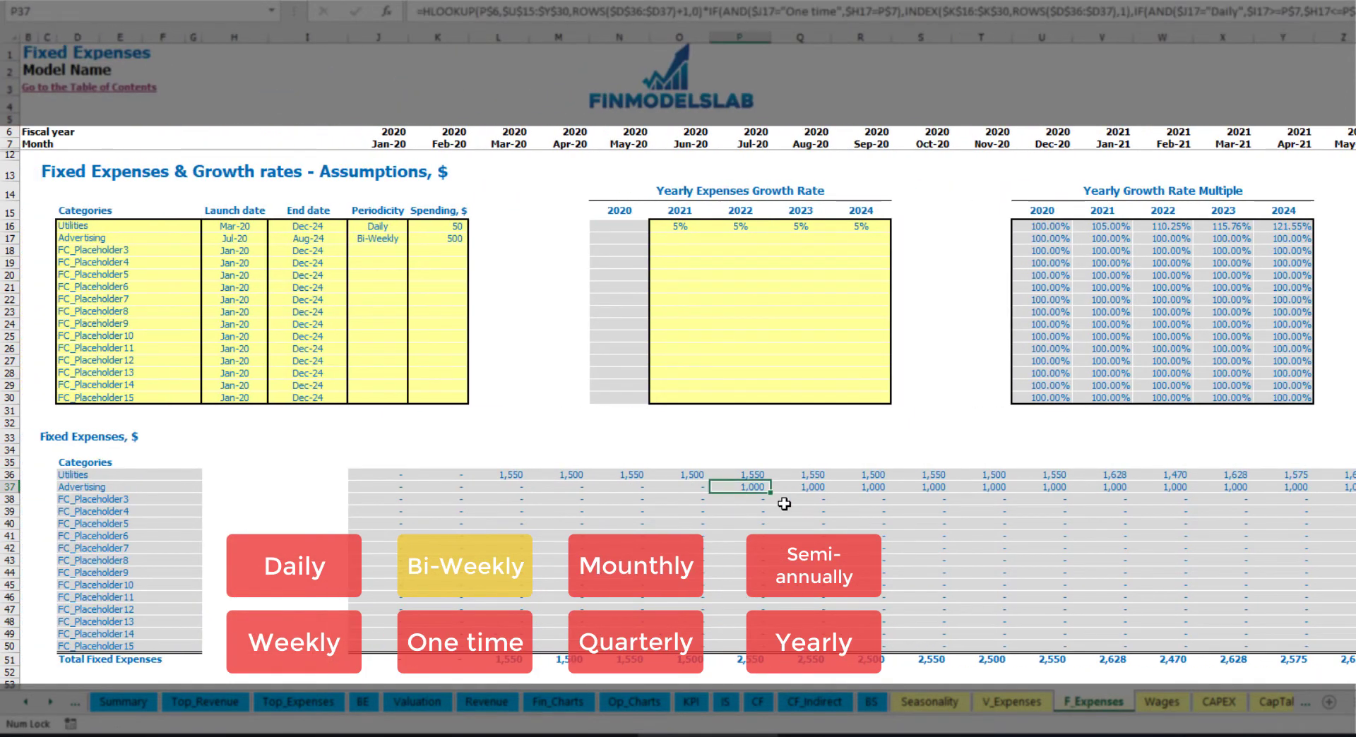
Set the Advertising yearly expenses growth rate to 3% for each year from 2021 to 2024
left_click(678, 242)
type("3%")
key("ctrl+Return")
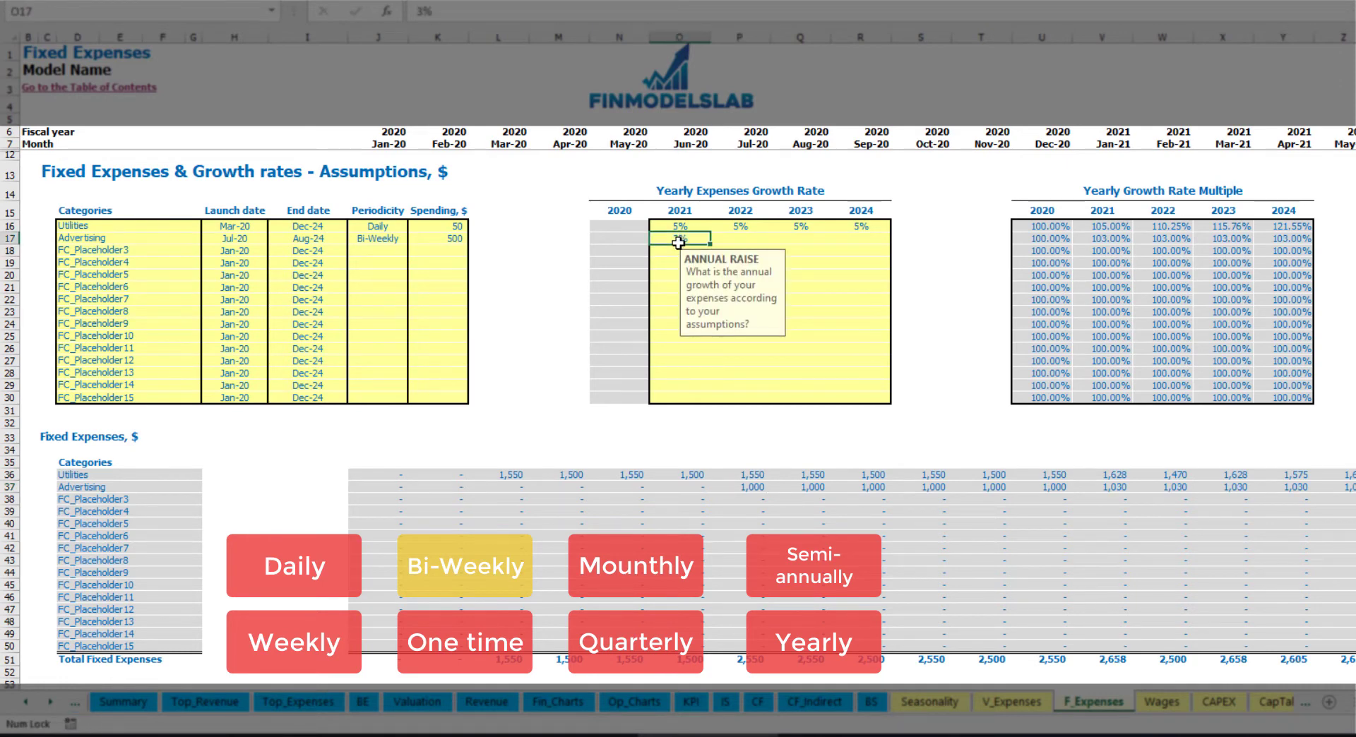
key("ctrl+c")
key("Right")
key("shift+Right")
key("shift+Right")
key("ctrl+v")
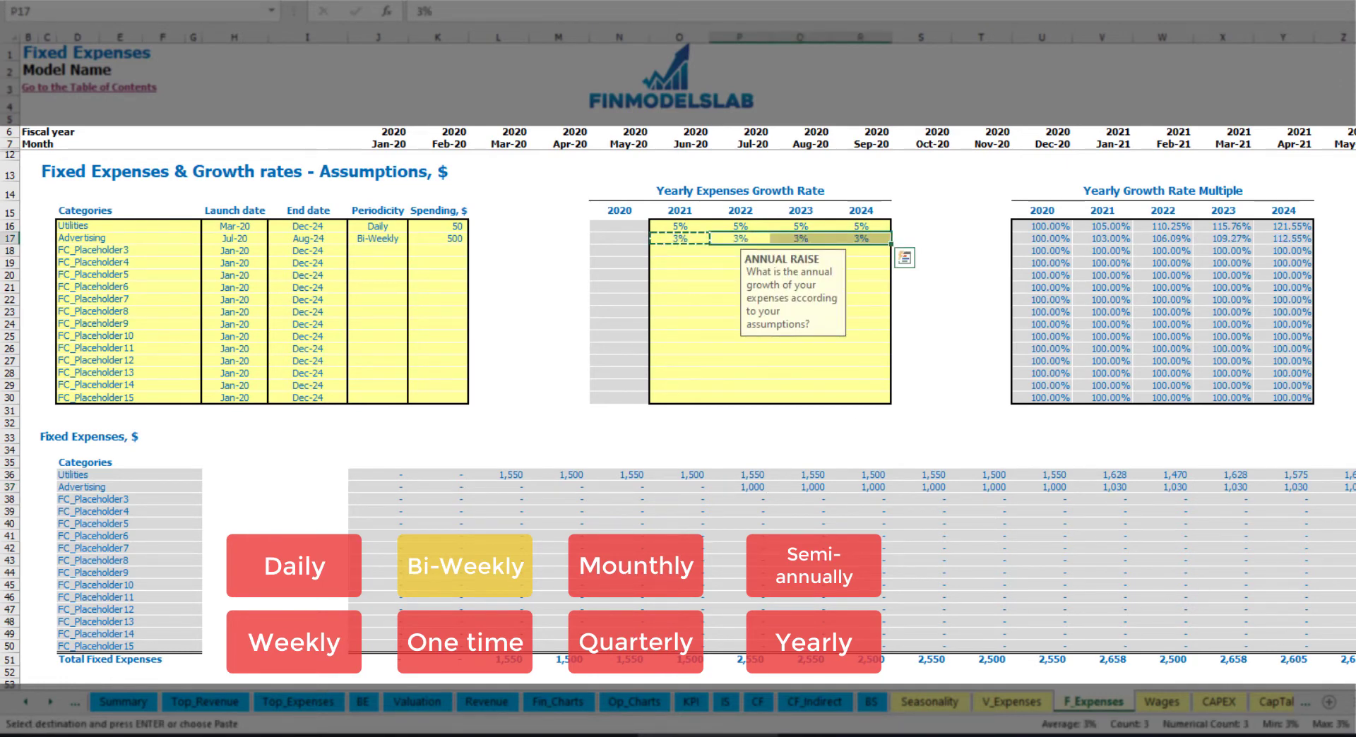
Examine how the growth rate affects monthly Advertising expenses from 2021 through 2024
left_click(1335, 487)
left_click(1300, 486)
left_click(1138, 488)
left_click(1088, 488)
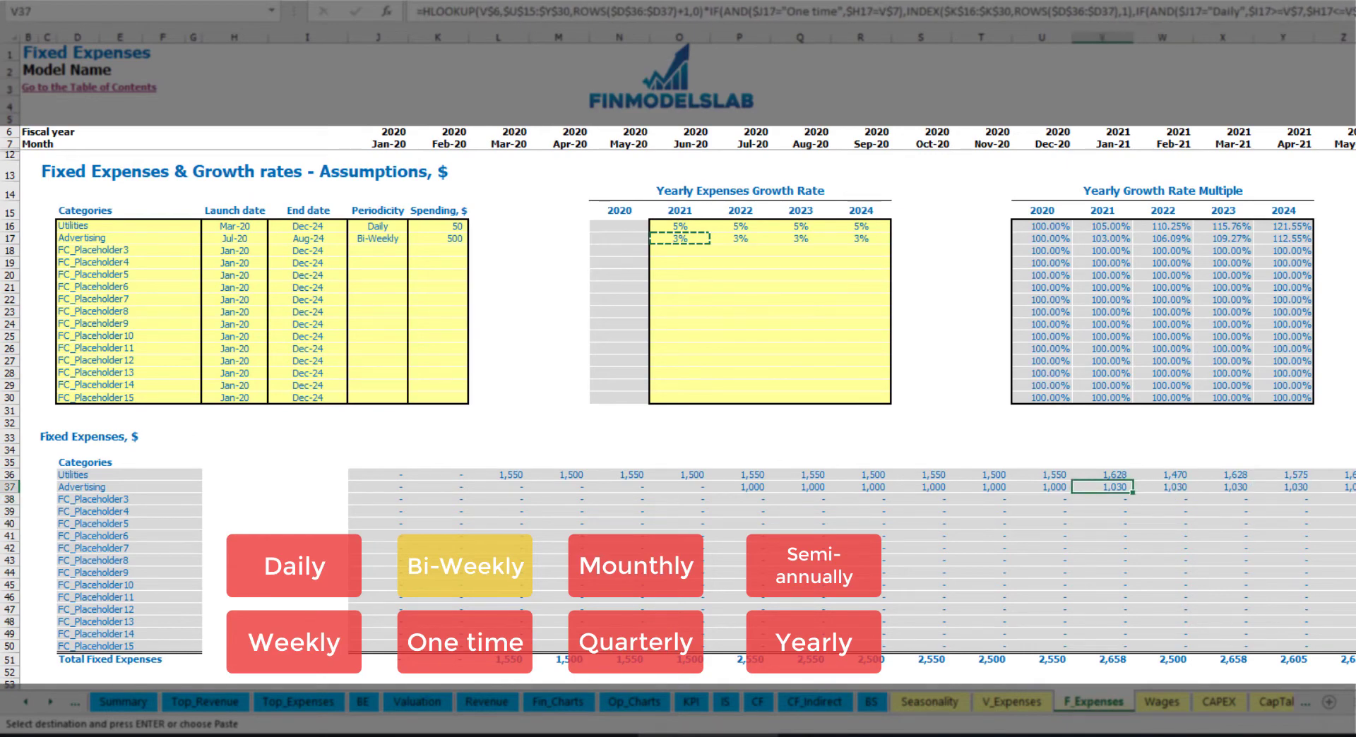
scroll(678, 353, "right", 10)
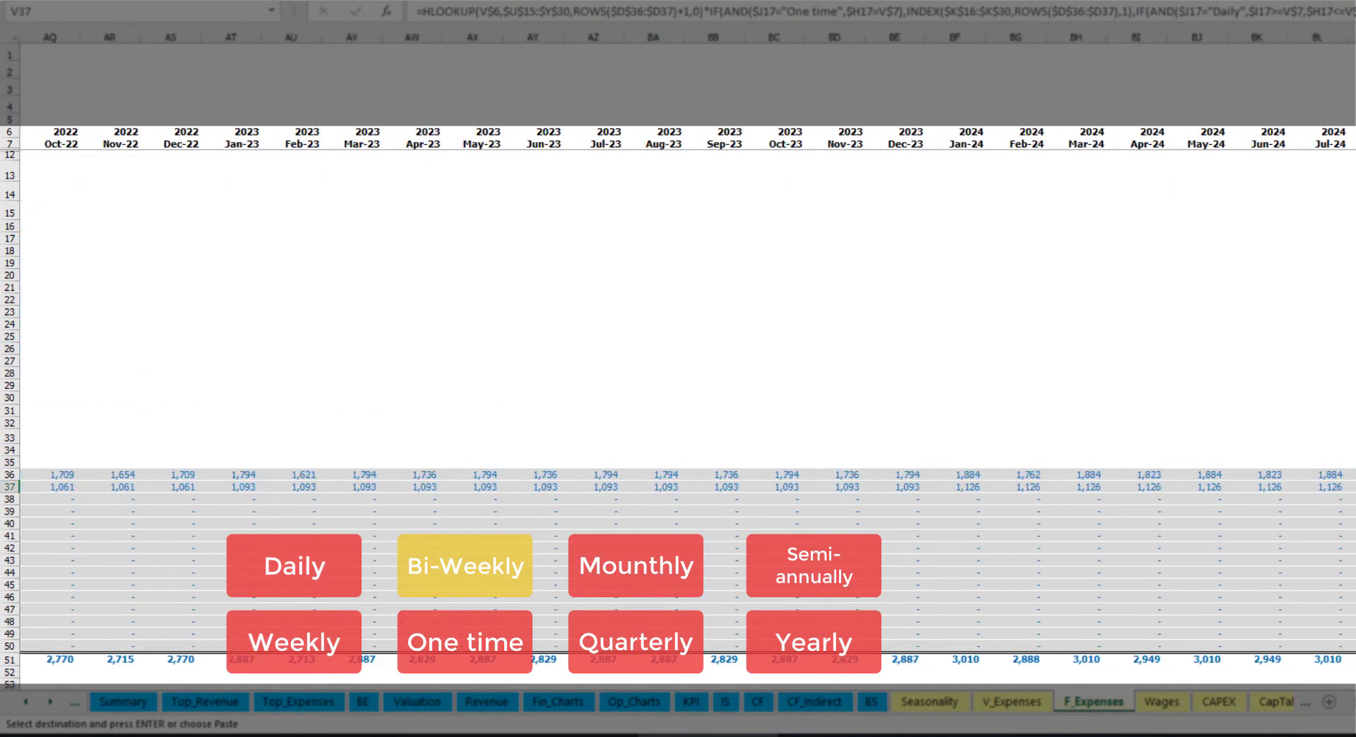
left_click(1352, 37)
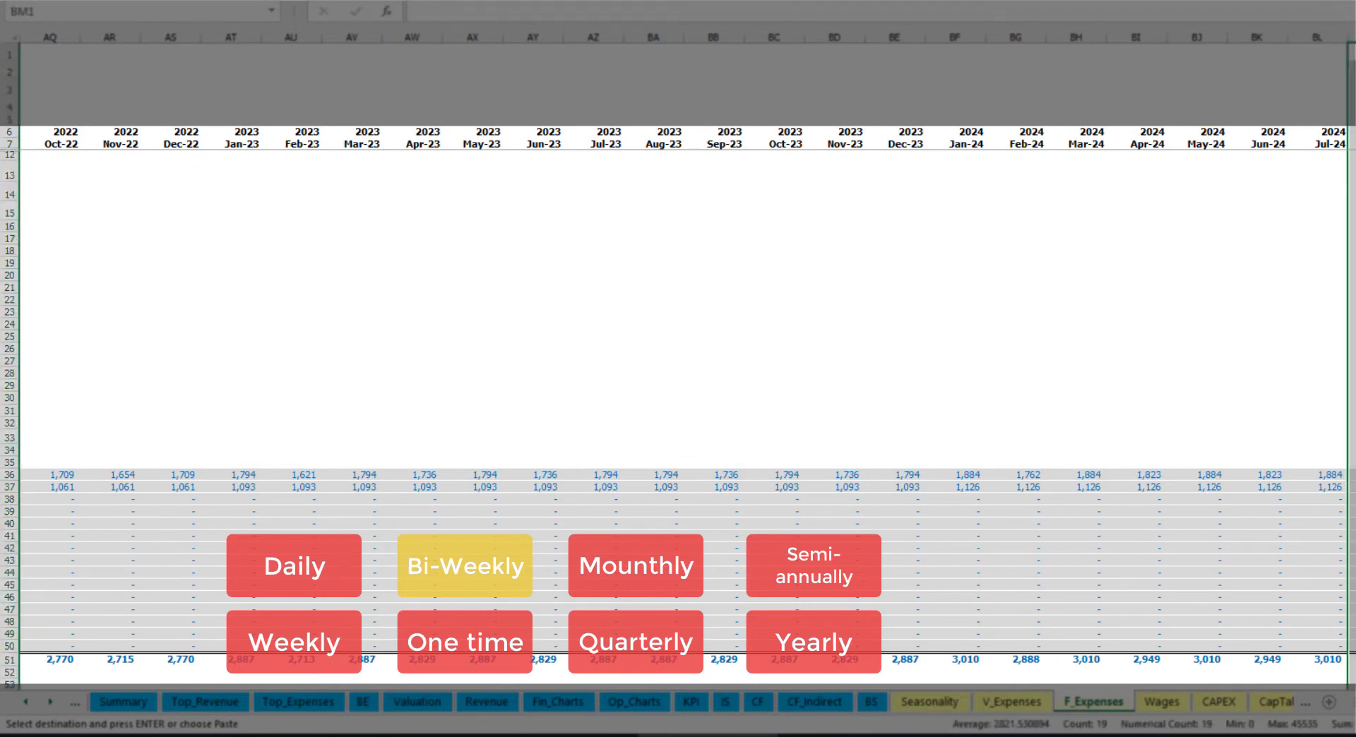
key("ctrl+Home")
left_click(326, 239)
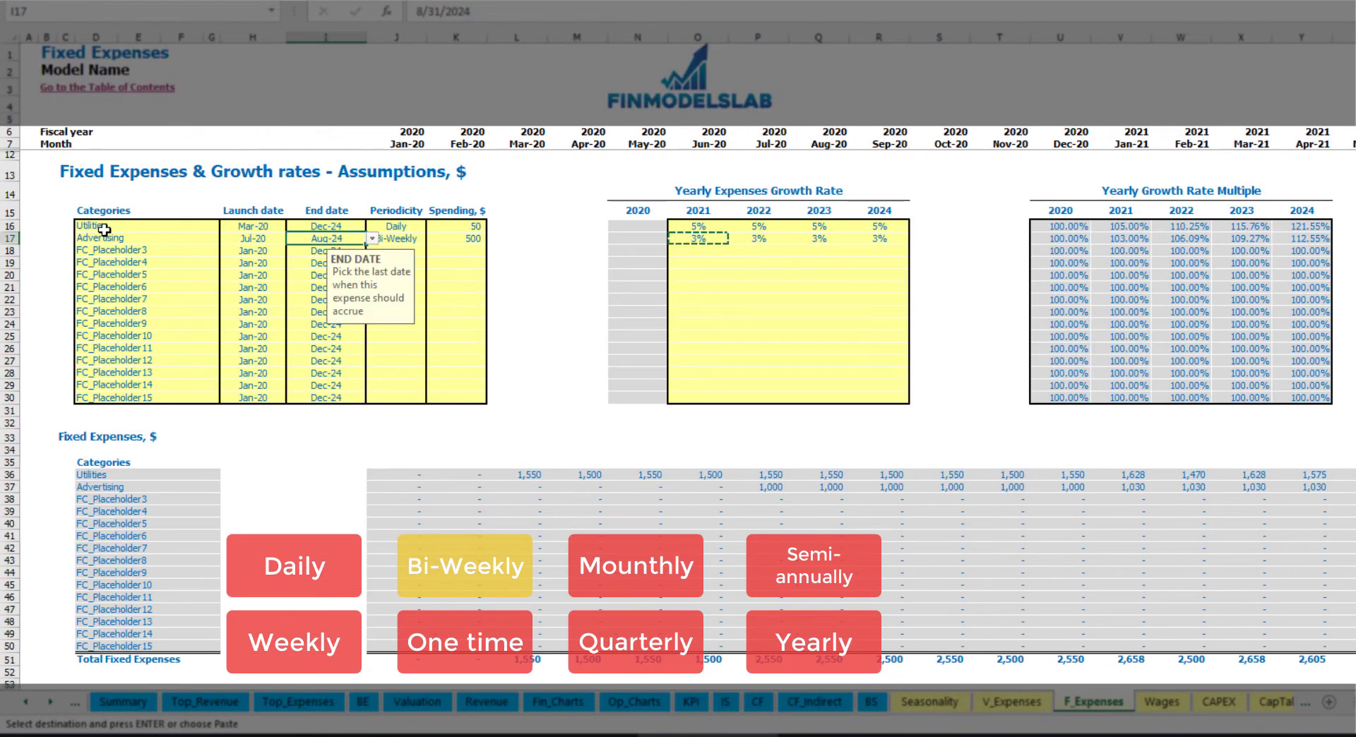
Rename the third fixed expense category, FC_Placeholder3, as Office Setup
left_click(119, 249)
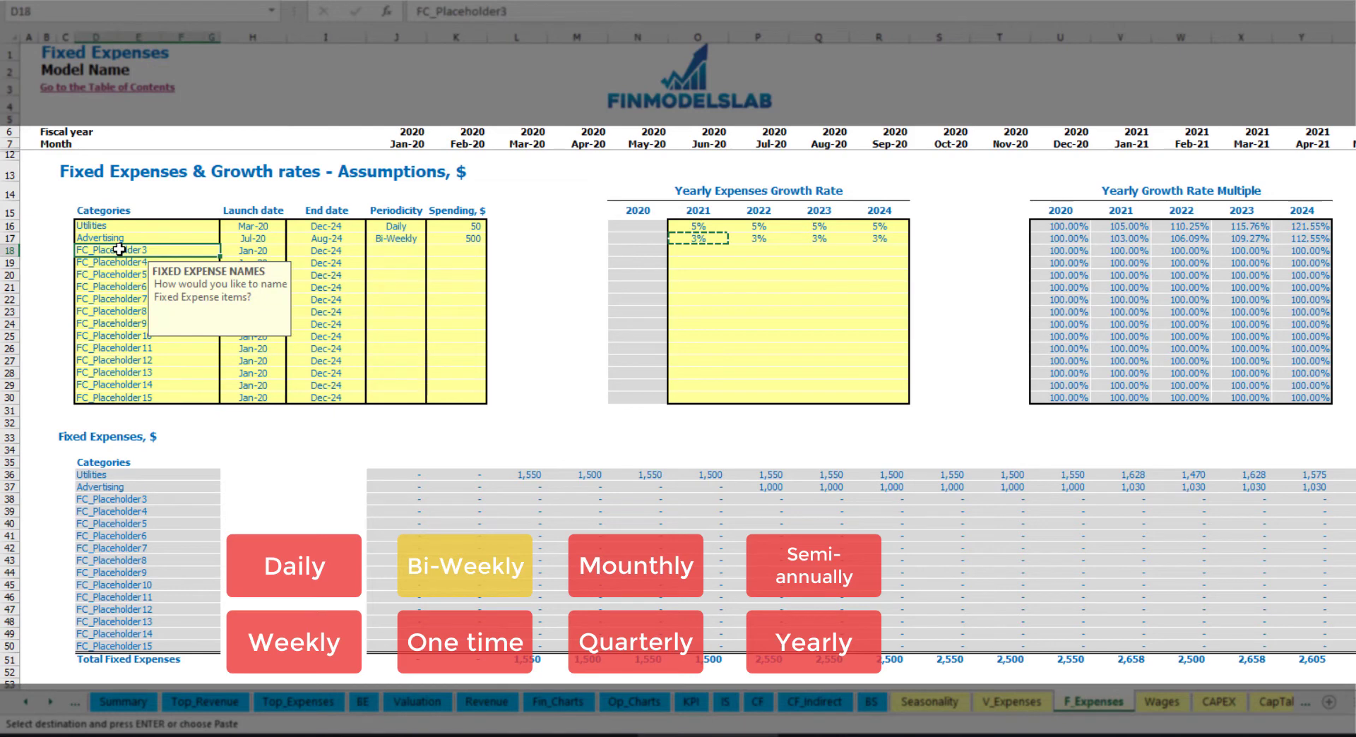
type("Se")
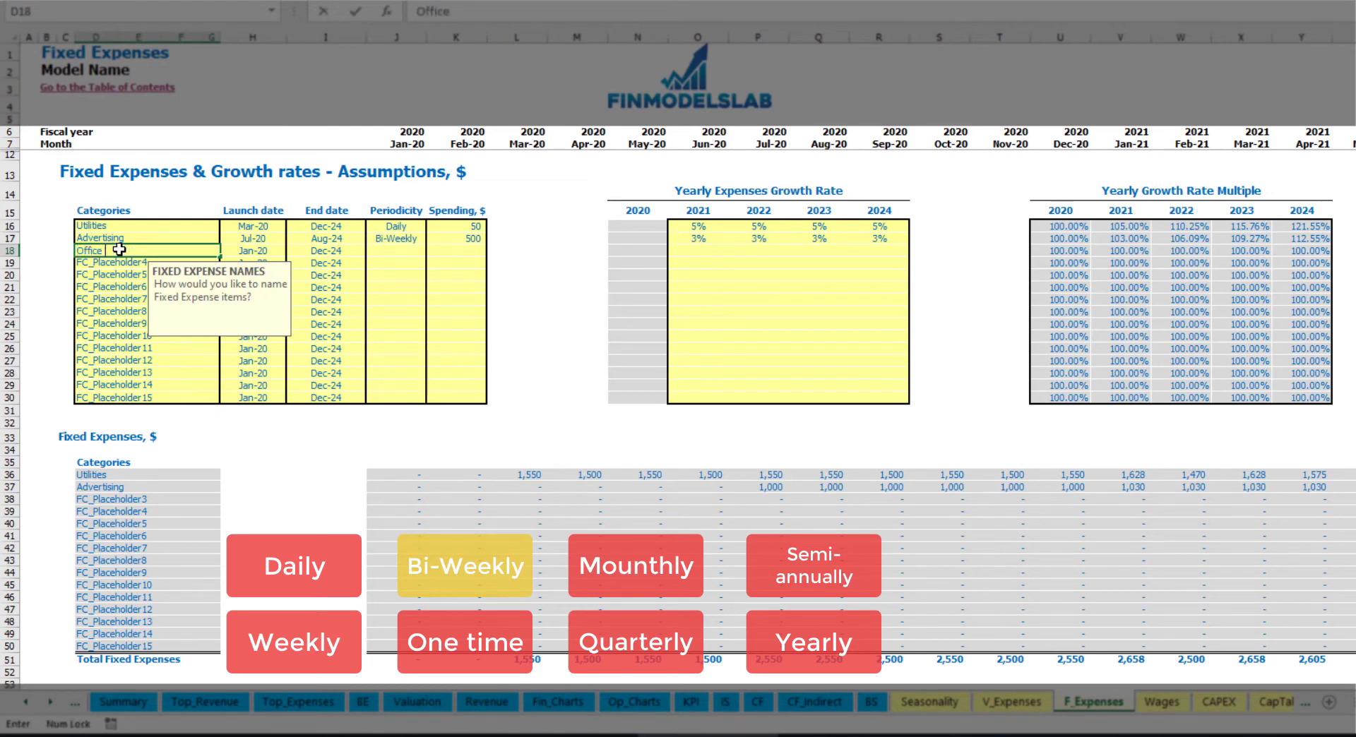
type("tup")
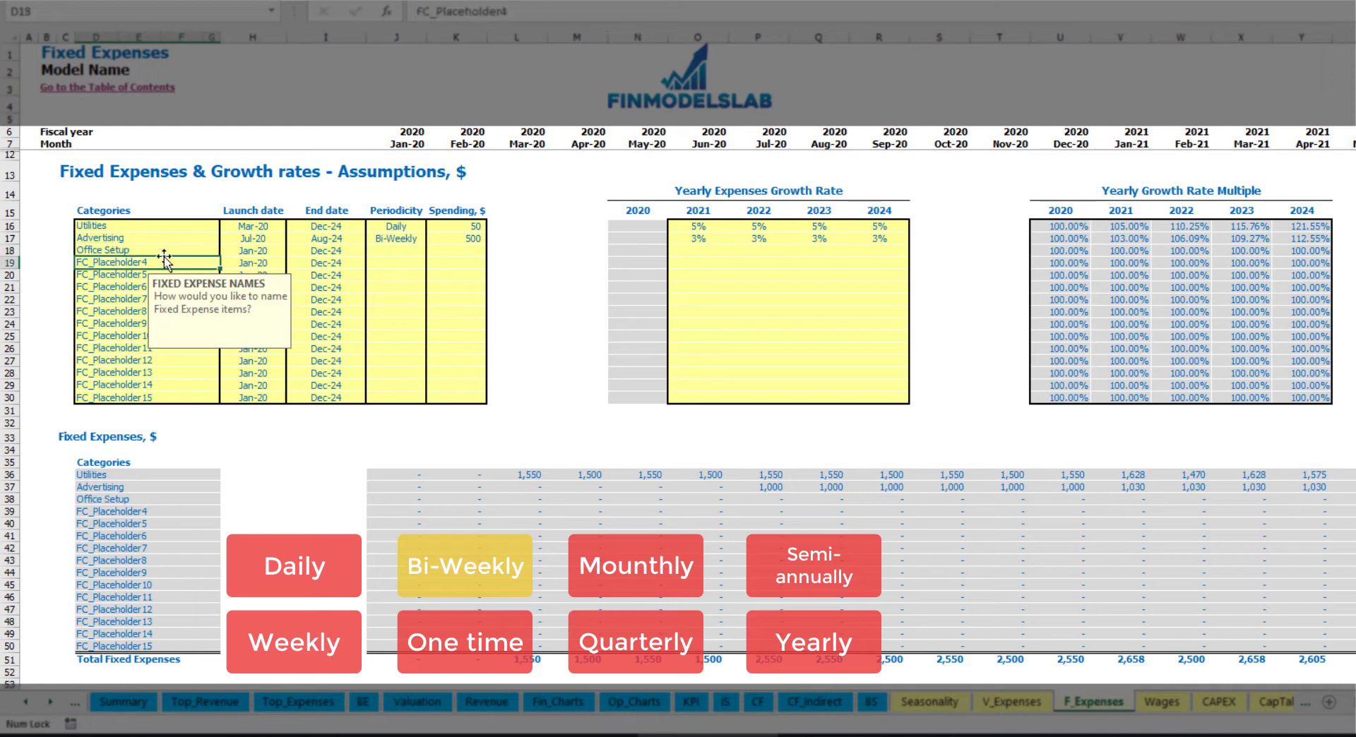
Set the Office Setup periodicity to One time and its launch date to Feb-20
left_click(394, 251)
left_click(433, 252)
left_click(392, 344)
left_click(272, 252)
left_click(293, 252)
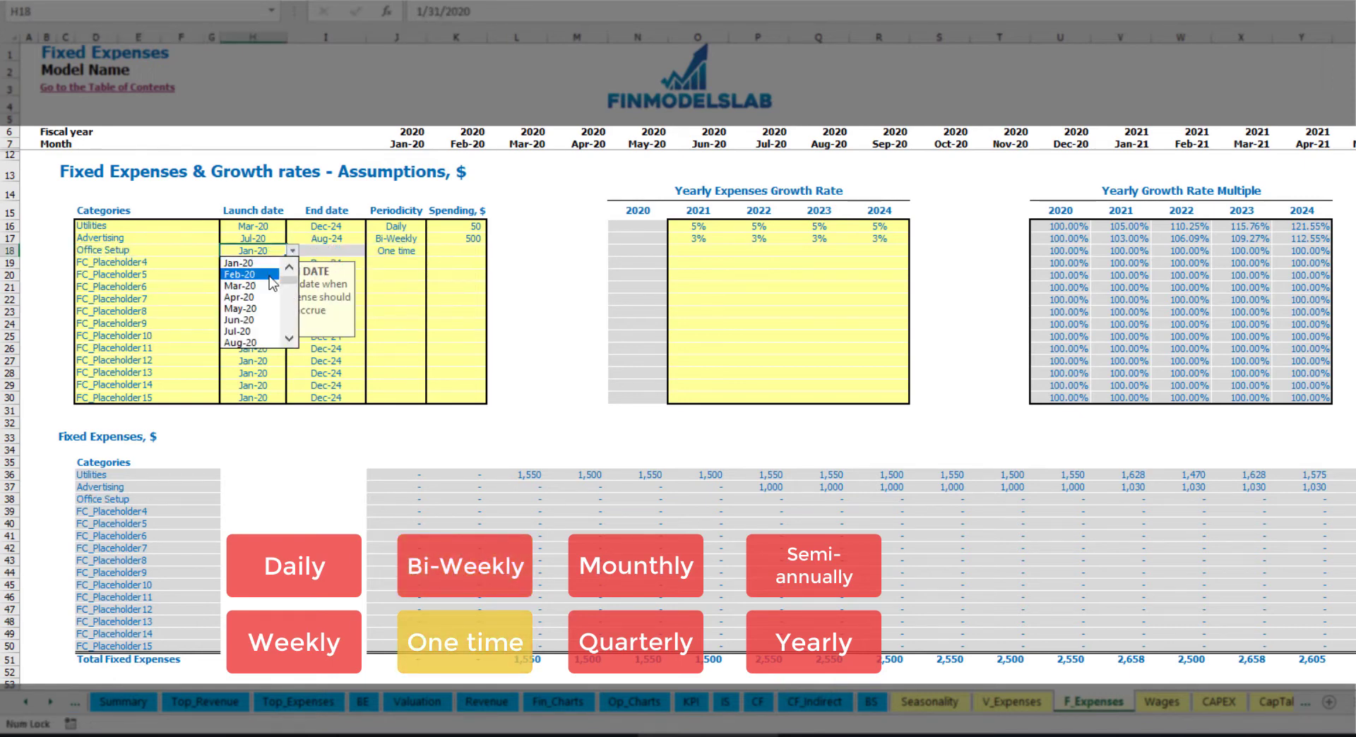
left_click(270, 275)
Set the Office Setup spending to 5,000 and check its growth rate cells and its Feb-20 expense
left_click(446, 252)
type("5,0")
type("000")
key("Return")
left_click_drag(689, 251, 880, 252)
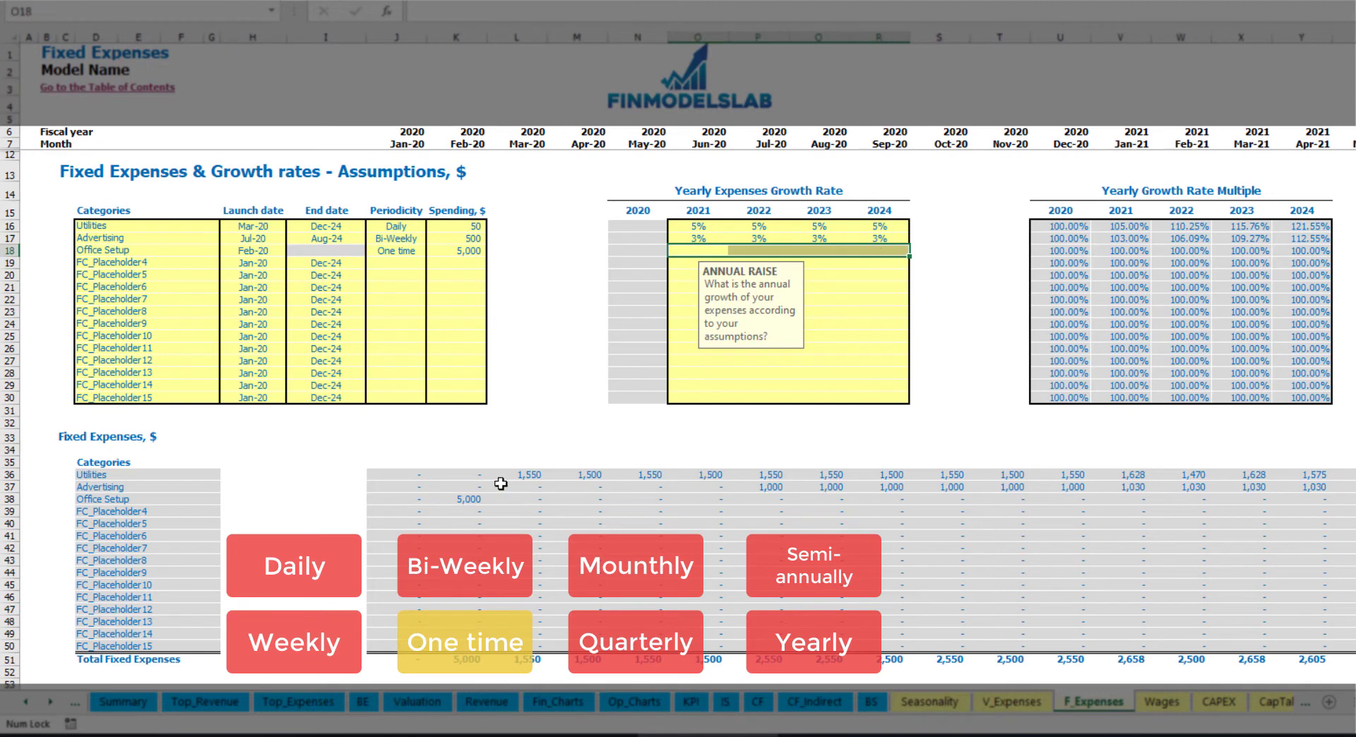
left_click(470, 500)
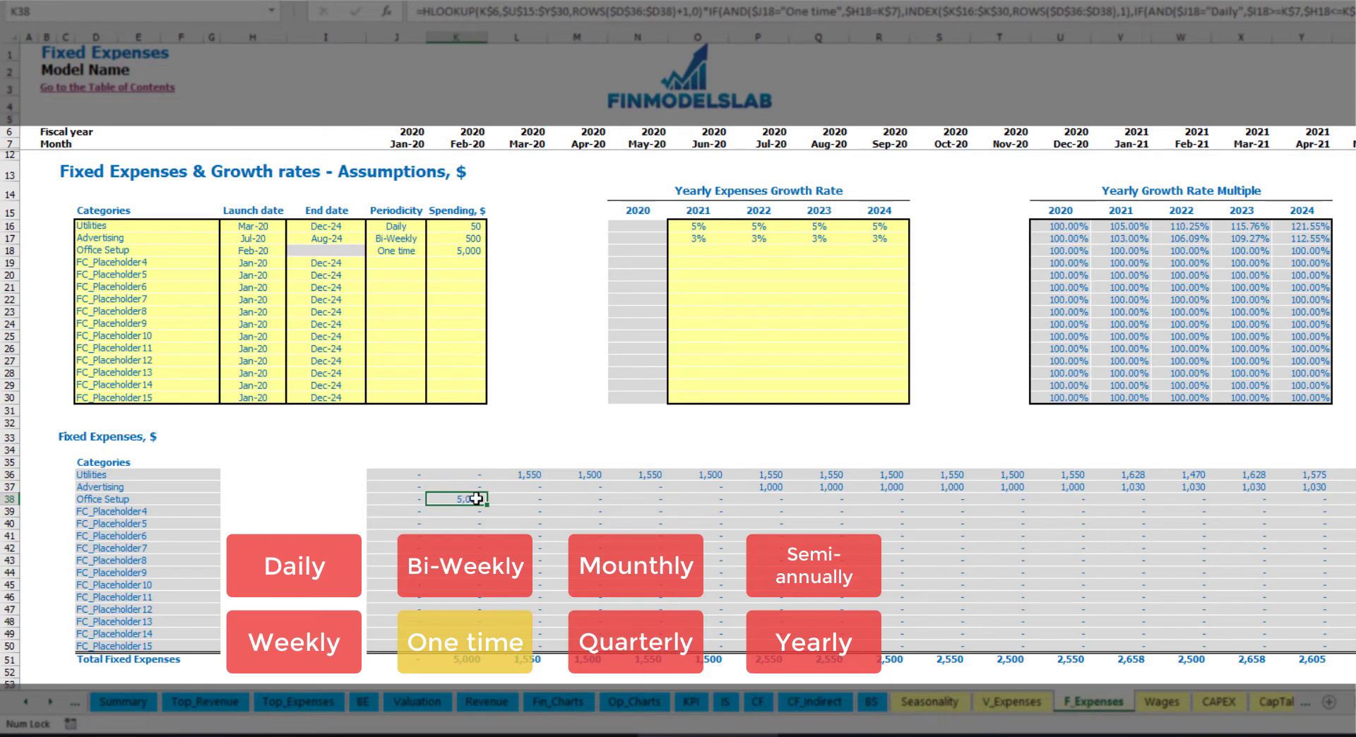
Rename the fourth fixed expense category, FC_Placeholder4, as Insurance
left_click(186, 268)
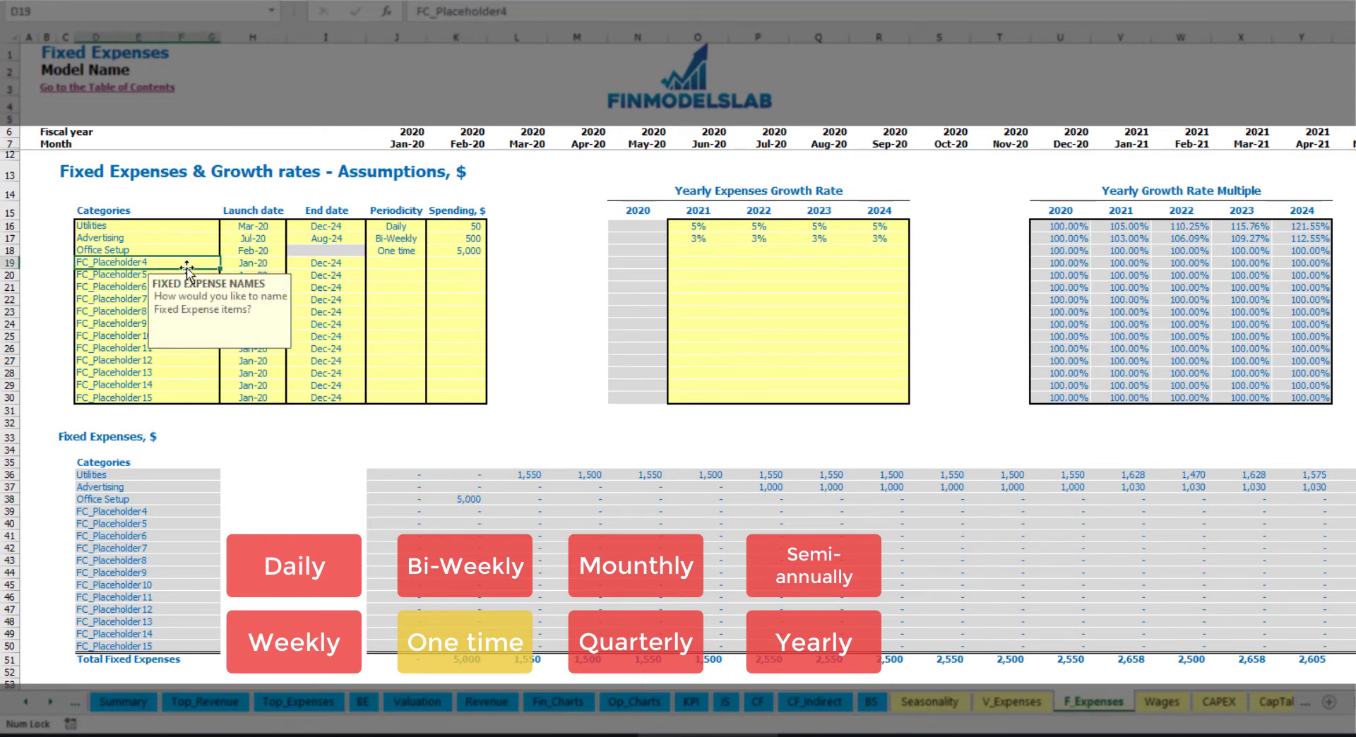
type("Insurance")
key("Return")
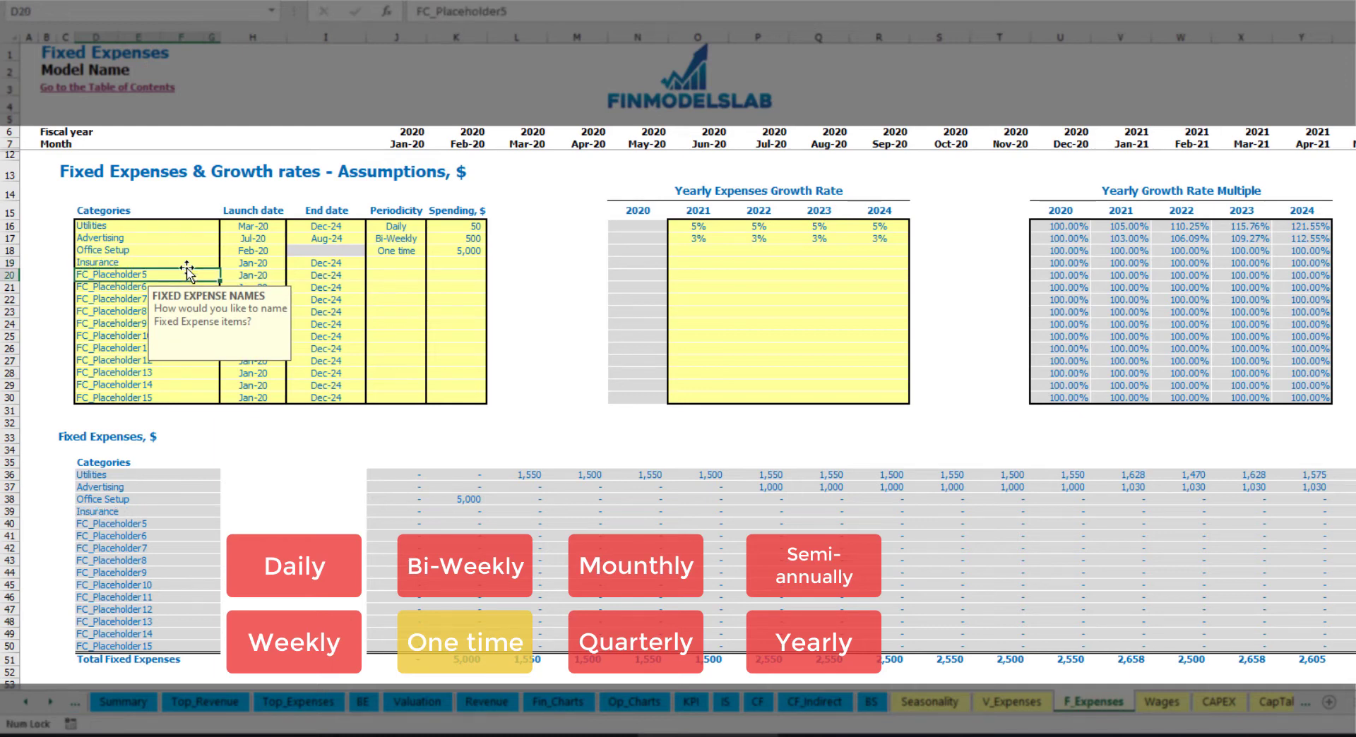
Review the Insurance launch and end dates, and set its periodicity to Monthly and its spending to 1,000
left_click(261, 266)
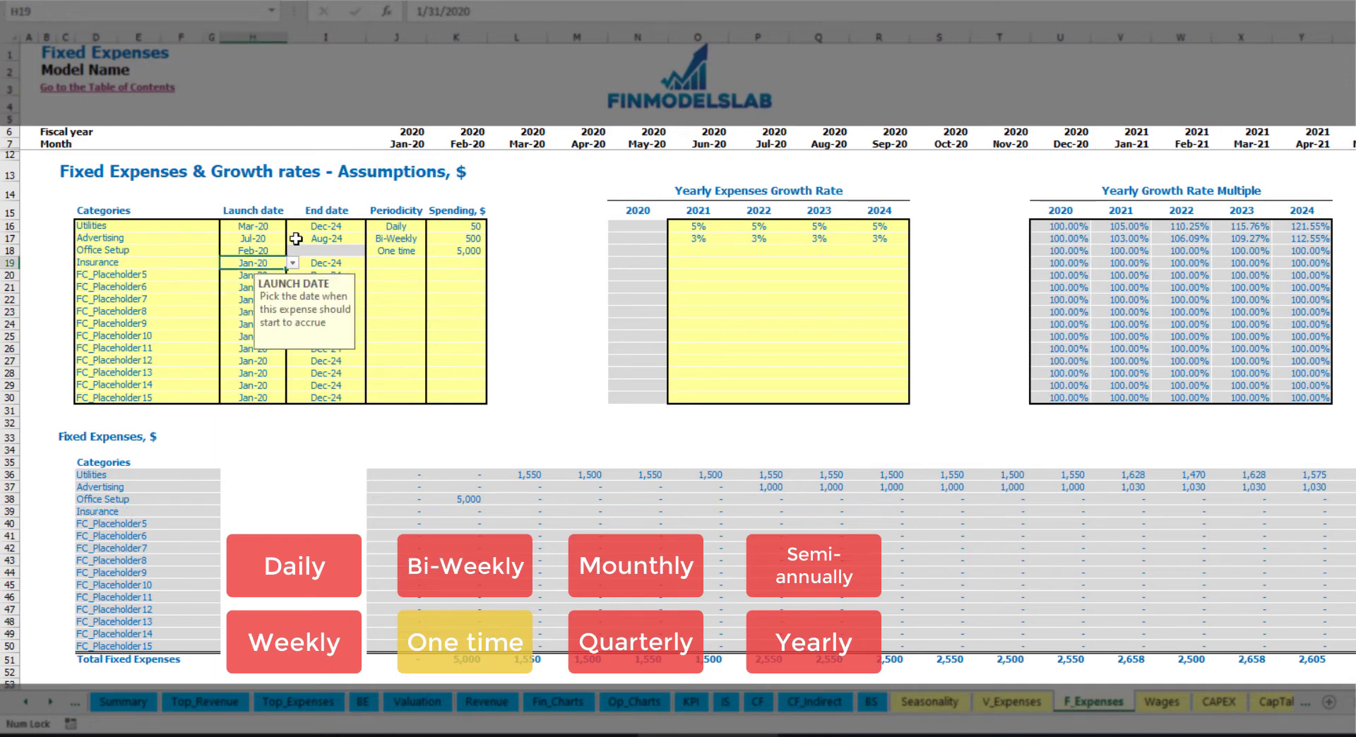
left_click(343, 265)
left_click(406, 263)
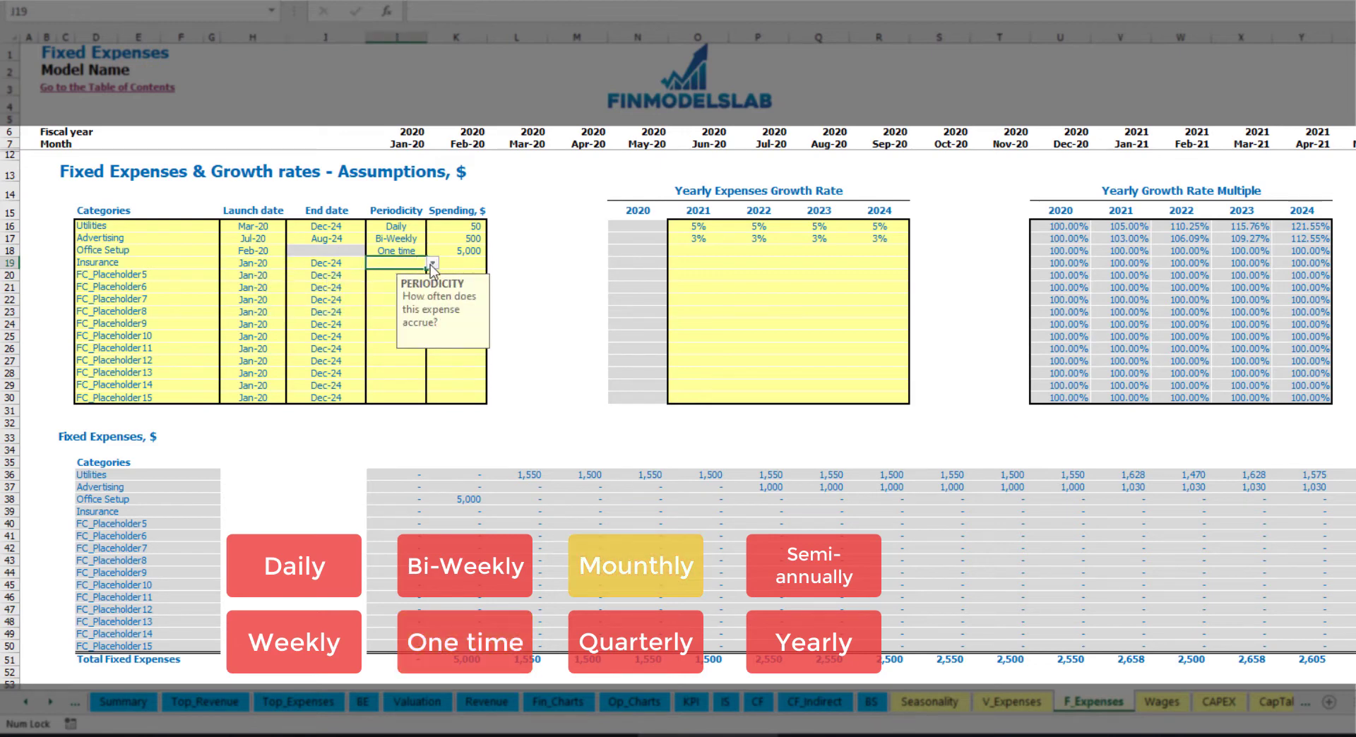
left_click(433, 263)
left_click(382, 321)
left_click(465, 263)
type("1,000")
key("Return")
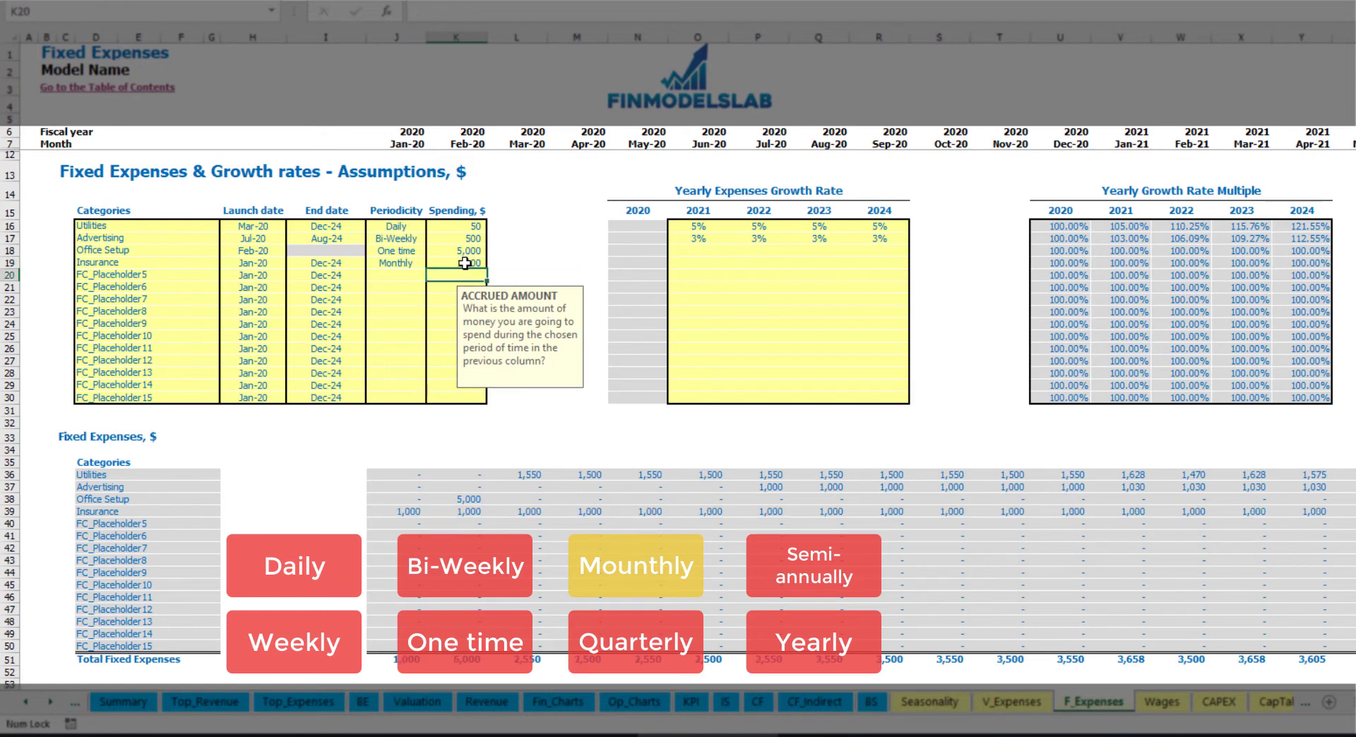
Set the Insurance yearly expenses growth rate to 5% for 2021 and 3% for 2022
left_click(699, 265)
type("5%")
key("Return")
key("Up")
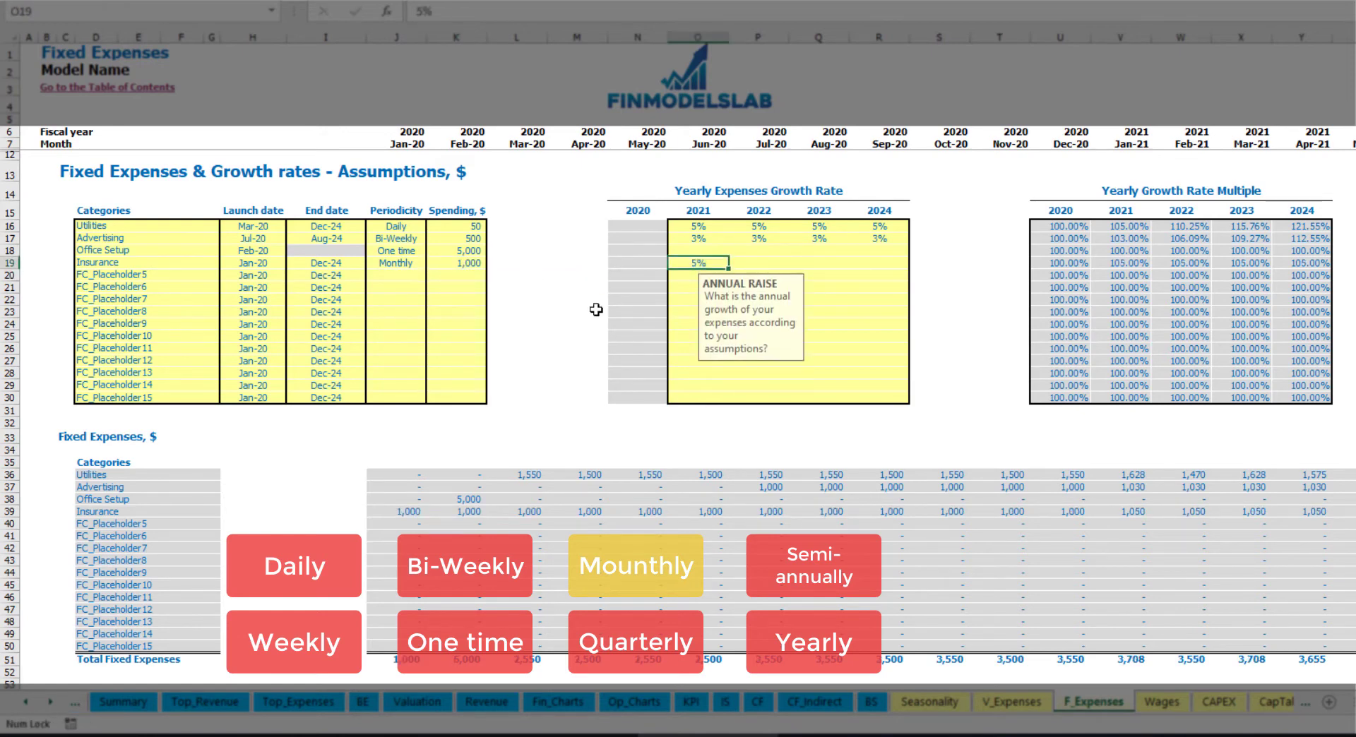
key("Right")
type("3%")
key("Return")
Set the Insurance yearly expenses growth rate to 2% for 2023 and 1% for 2024
key("Up")
key("Right")
type("2%")
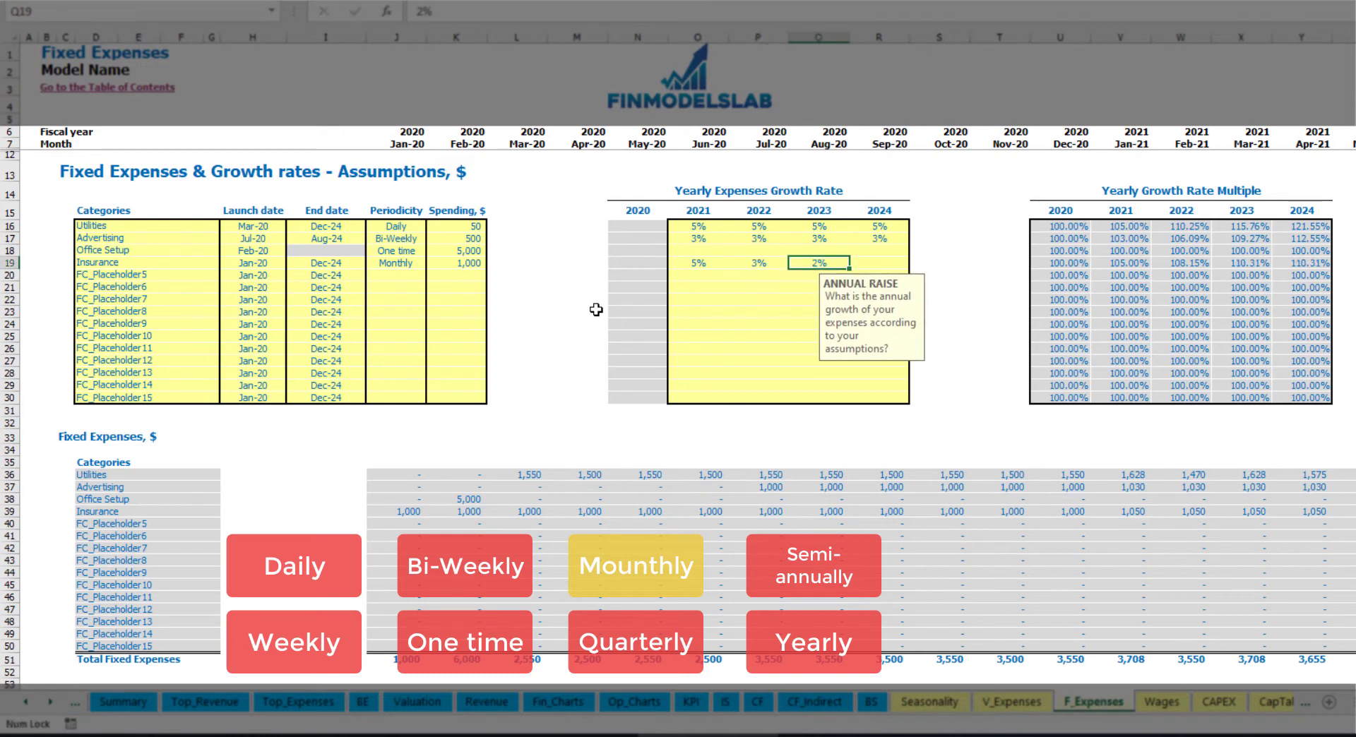
key("Return")
key("Up")
key("Right")
type("1%")
key("Return")
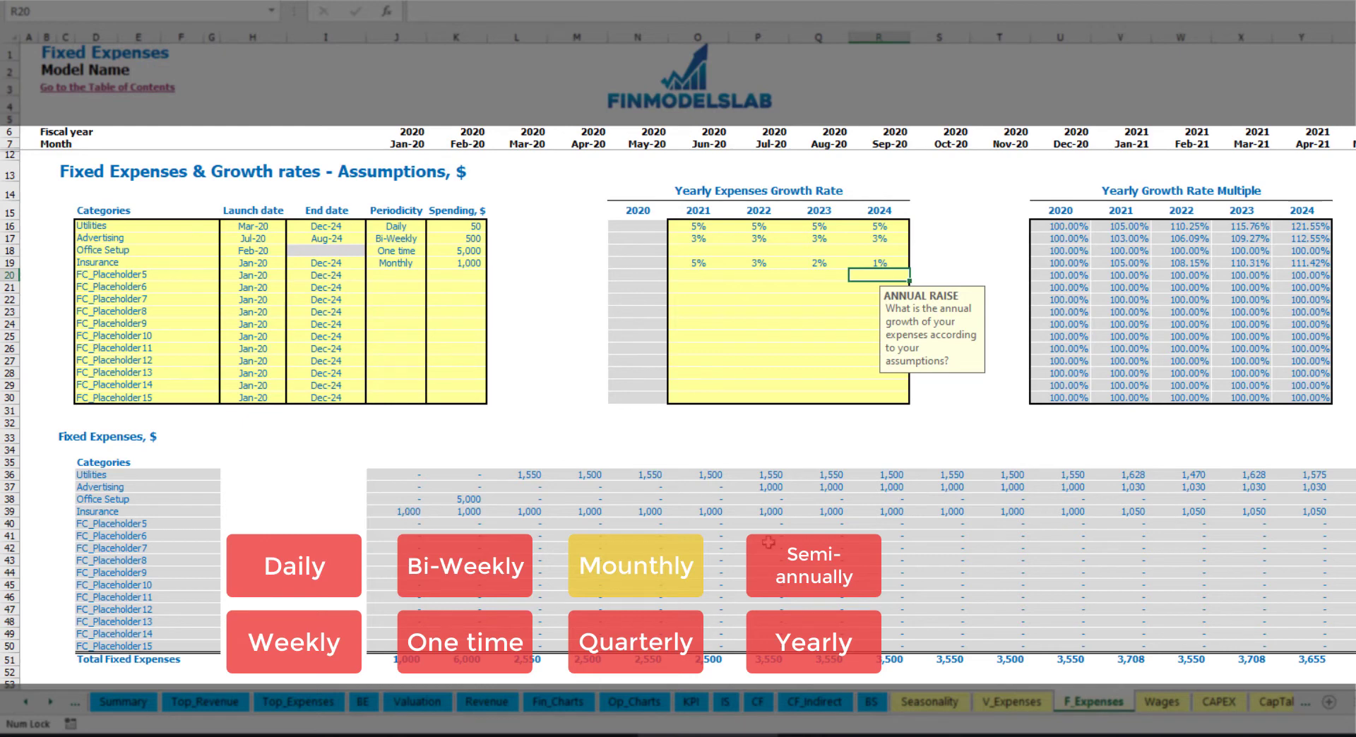
Examine the monthly Insurance expenses through 2020 and on into 2021 and the following year
left_click_drag(410, 511, 1099, 513)
left_click(1099, 512)
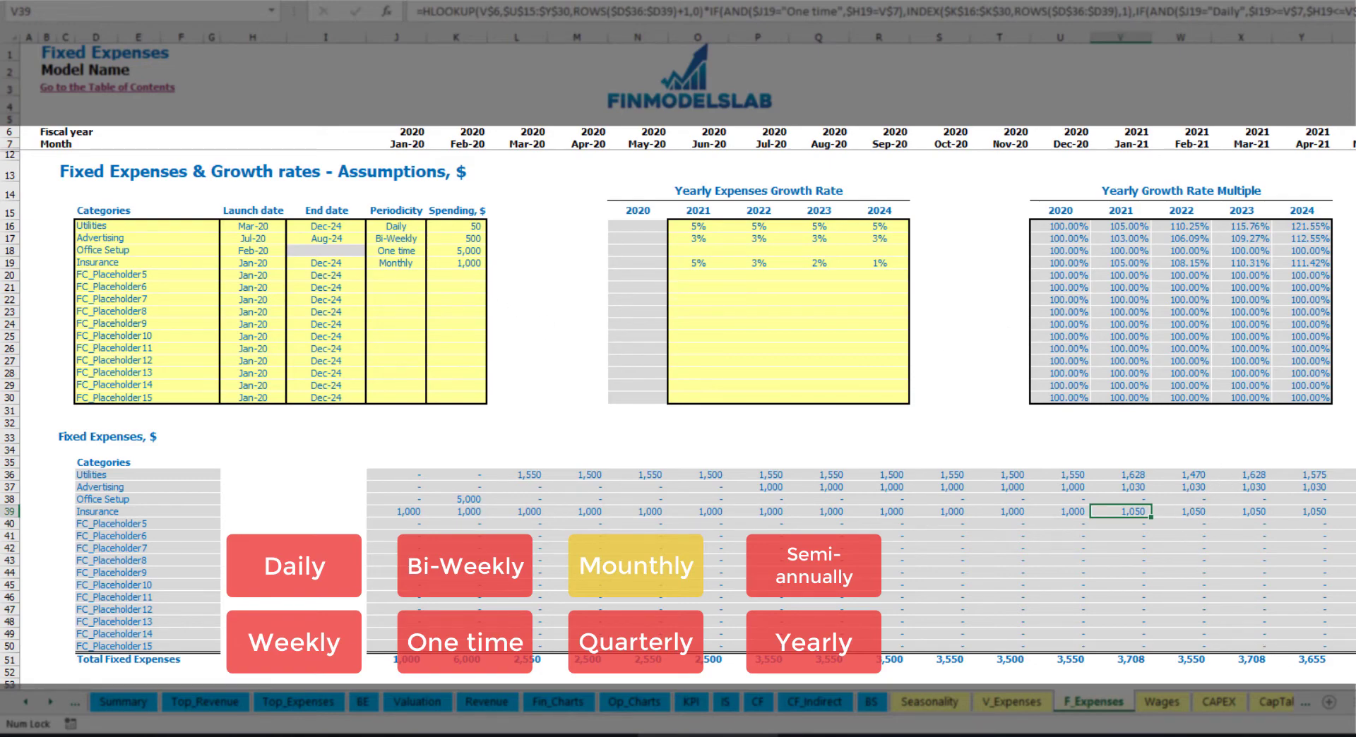
scroll(689, 347, "right", 3)
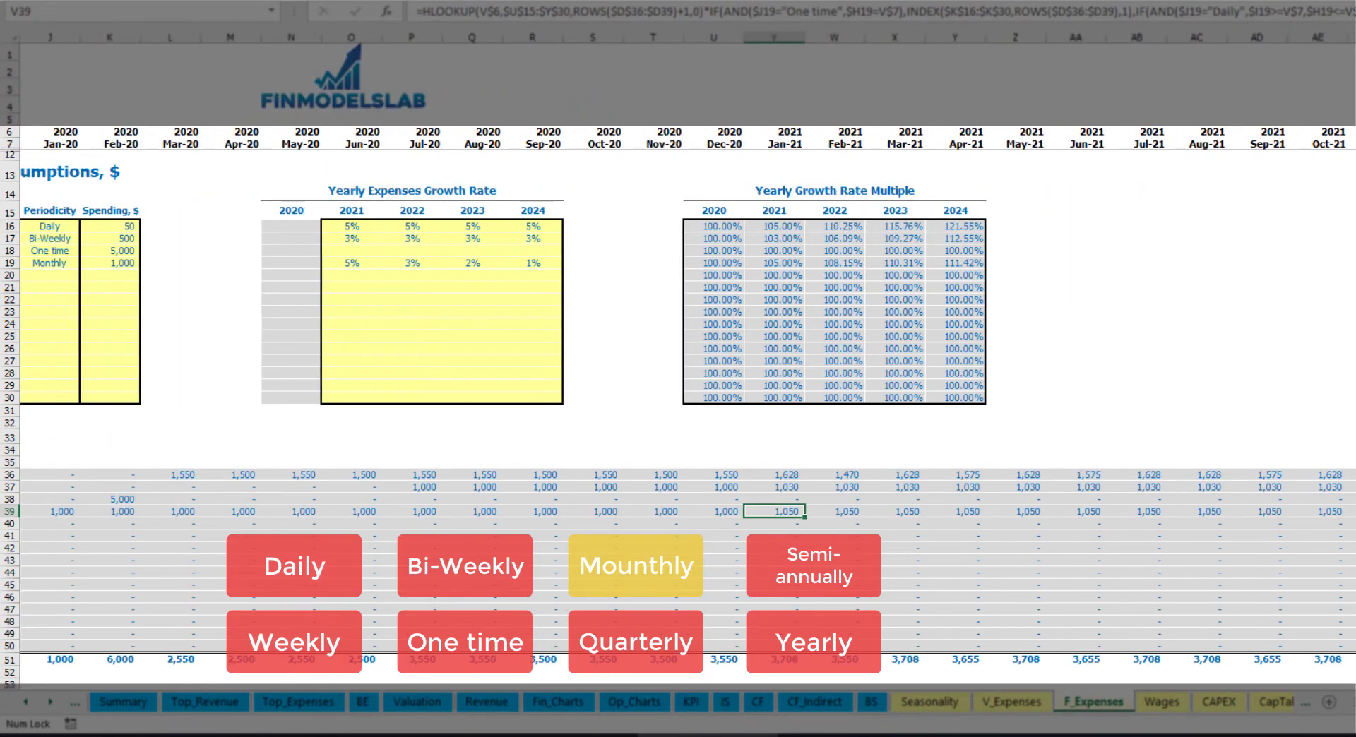
left_click(1355, 37)
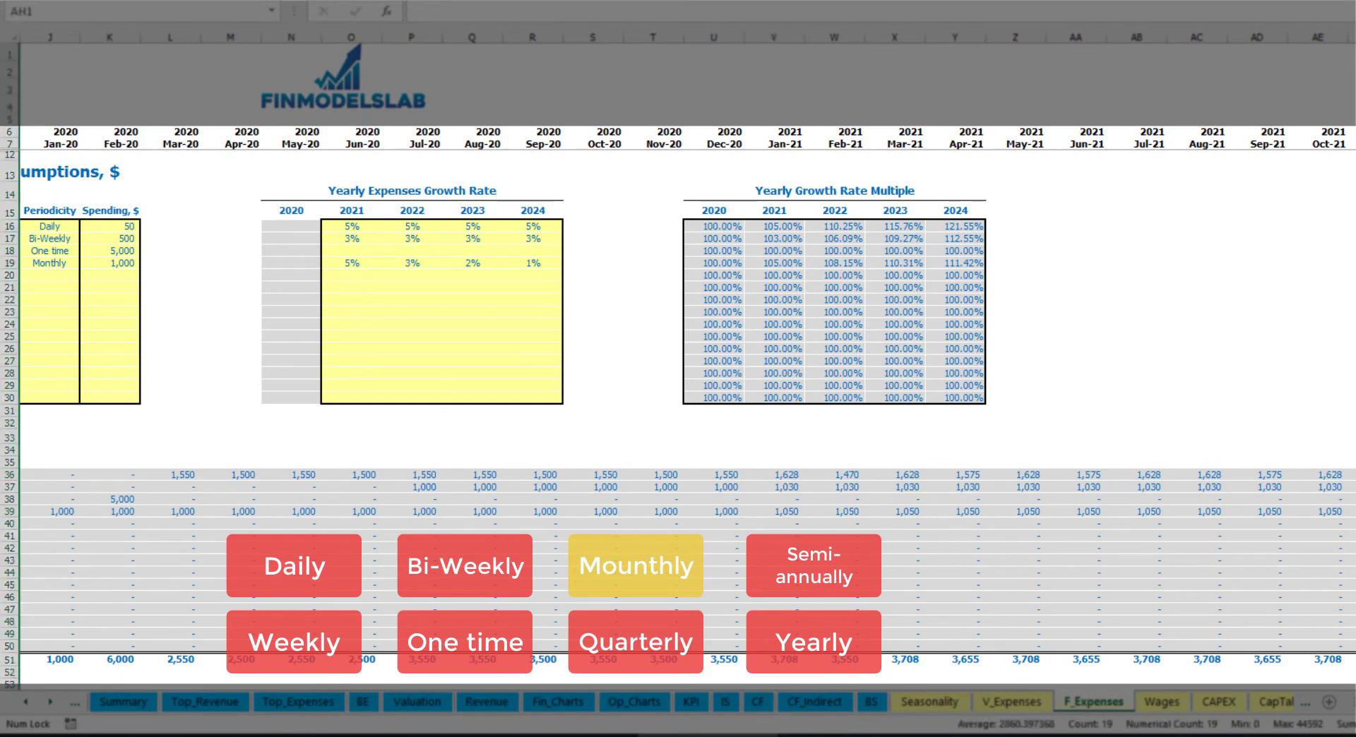
left_click(1355, 511)
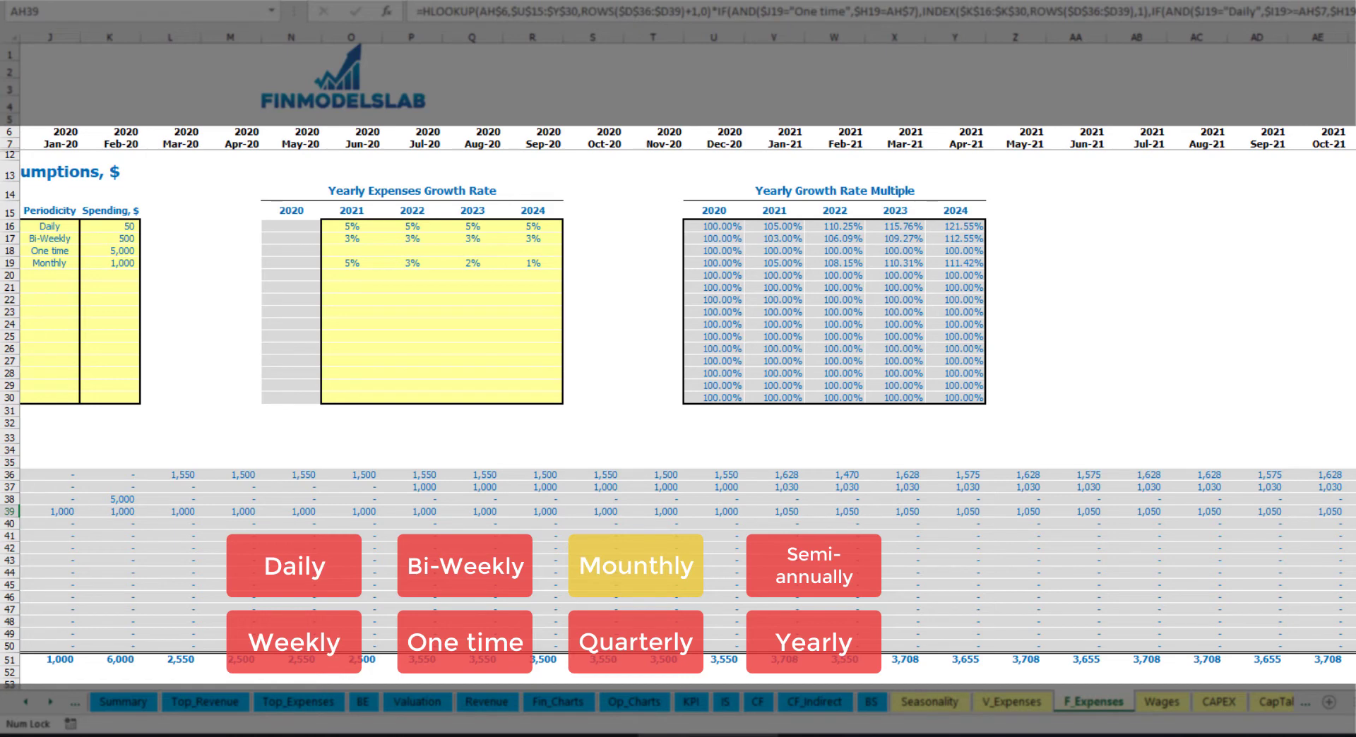
Change the Insurance periodicity to Quarterly and check its expenses in Jan-20, Apr-20 and Jul-20
scroll(1238, 618, "left", 5)
left_click(399, 263)
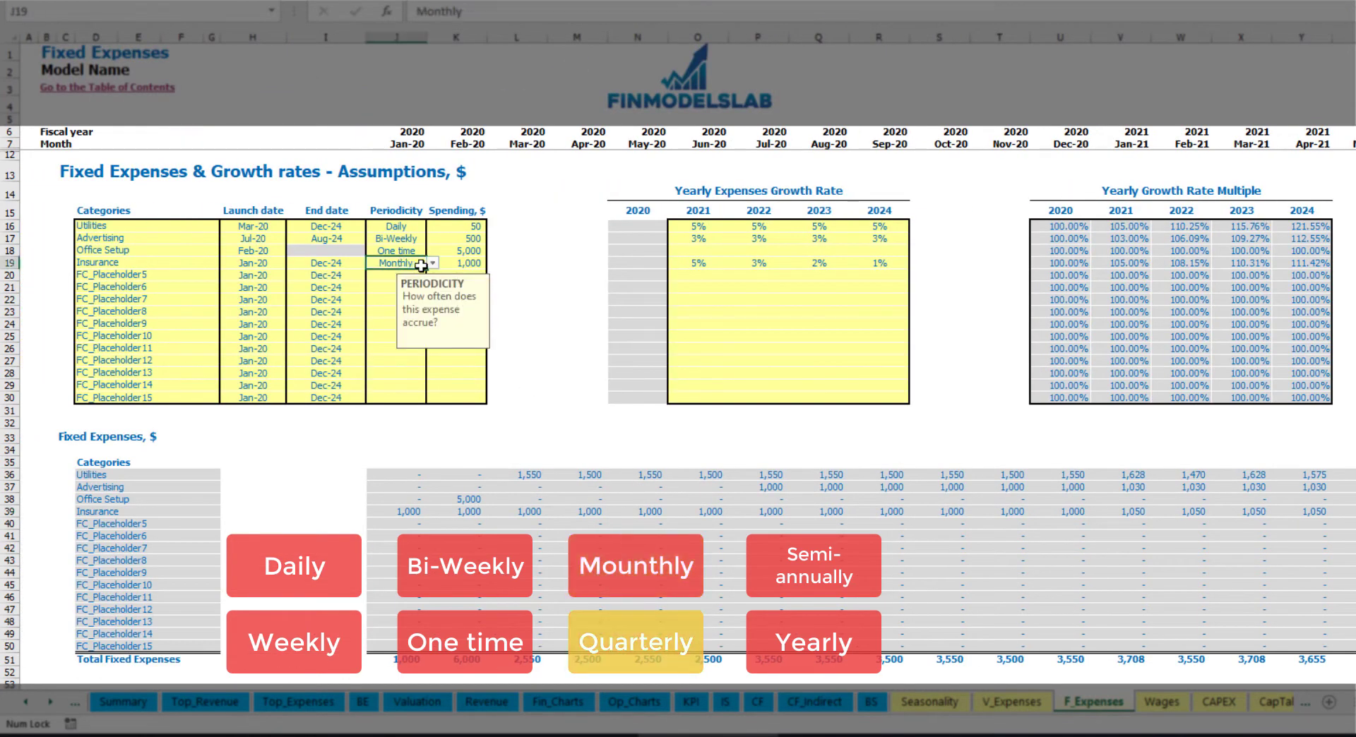
left_click(433, 263)
left_click(429, 333)
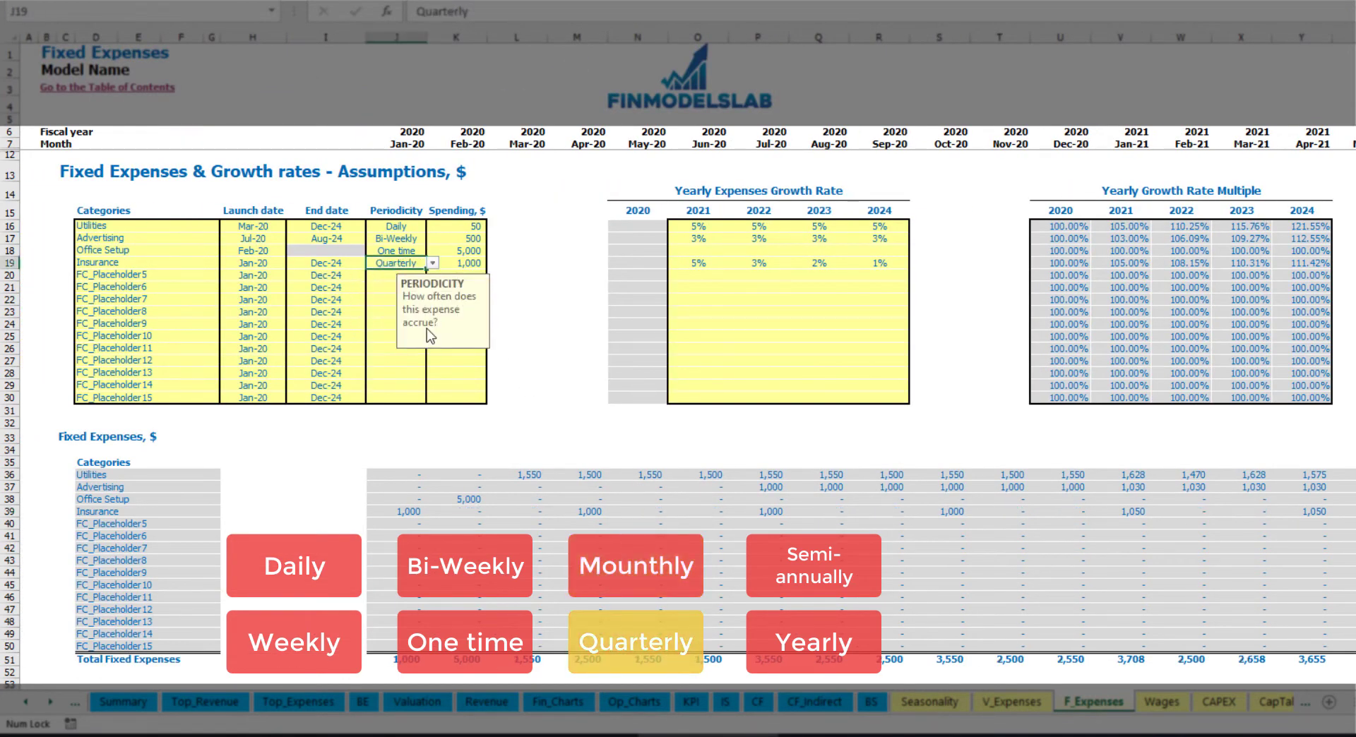
left_click(393, 513)
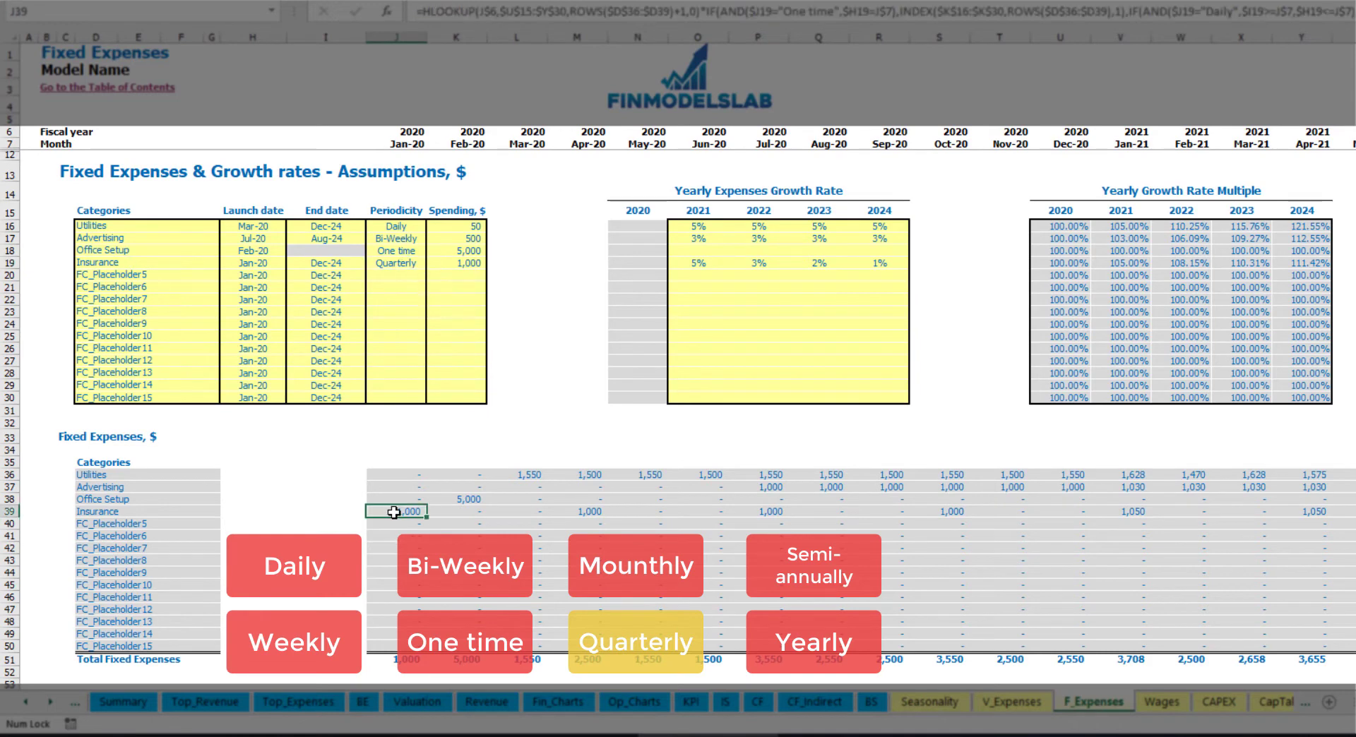
left_click(585, 507)
left_click(749, 512)
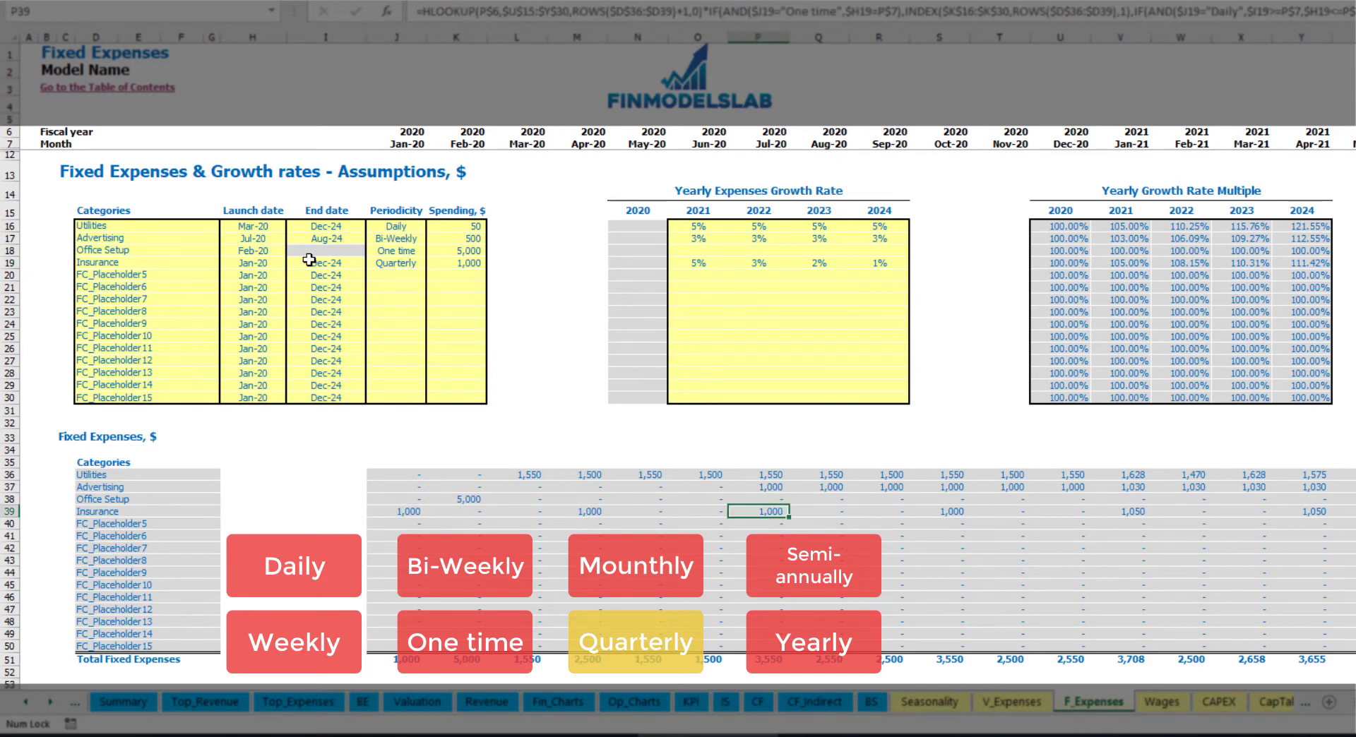
Change the Insurance launch date to Feb-20 and check its expenses in Feb-20, May-20 and Aug-20
left_click(274, 263)
left_click(292, 263)
left_click(244, 280)
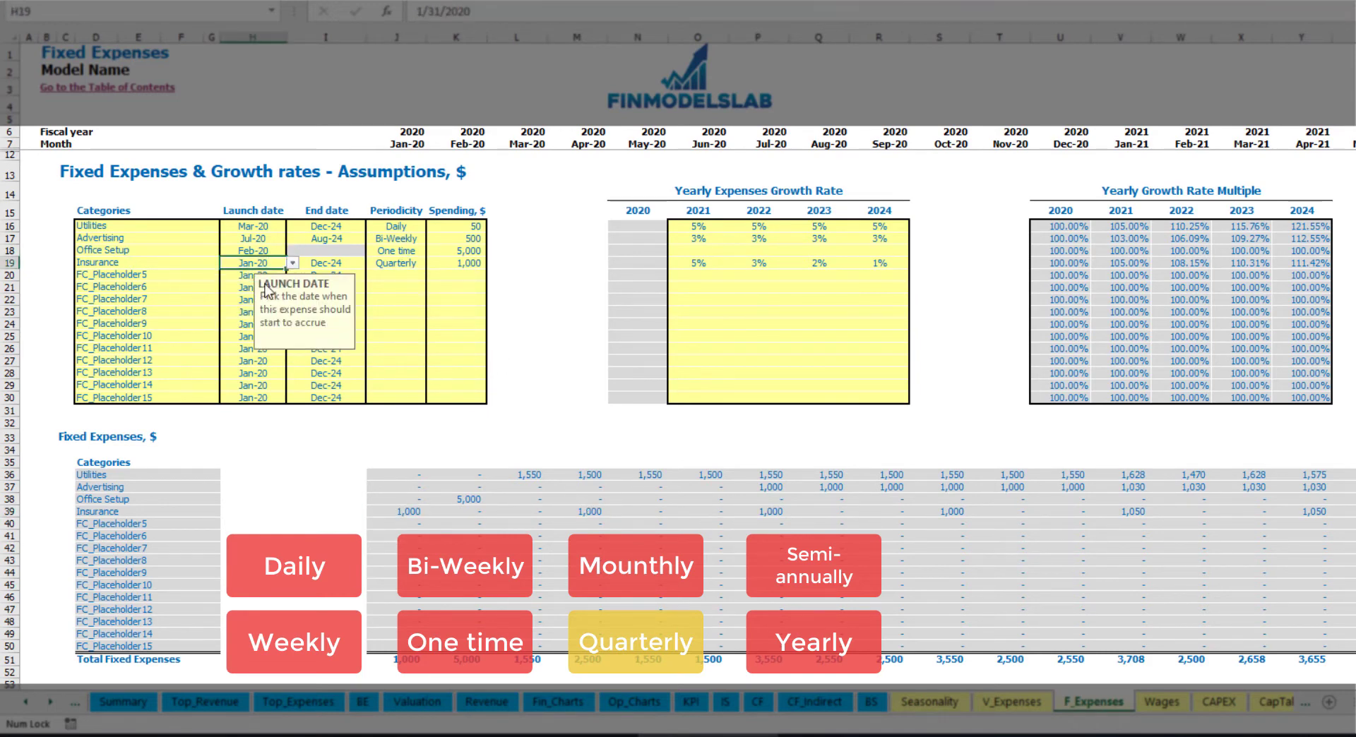
left_click(472, 510)
left_click(648, 515)
left_click(834, 510)
left_click(455, 514)
left_click(650, 515)
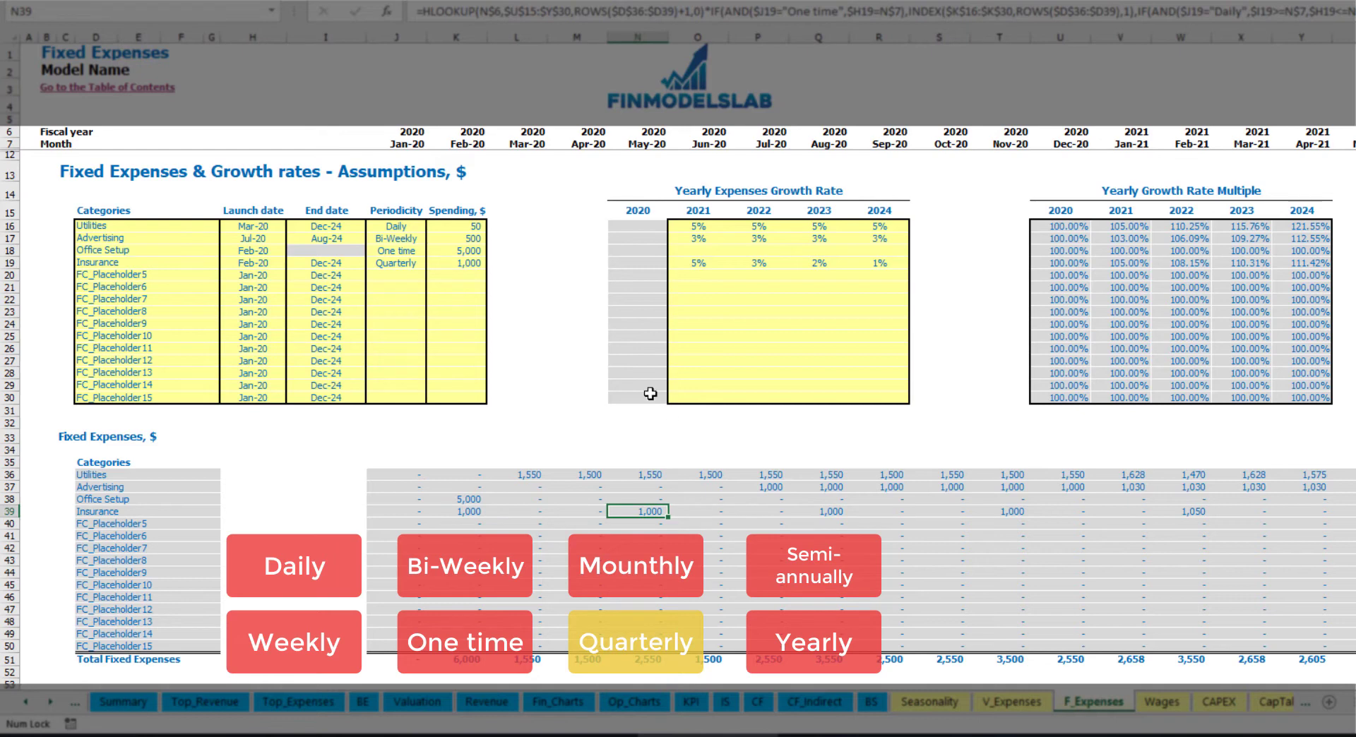
Change the Insurance periodicity to Semi-Annually and check its expenses from Feb-20 to Feb-21
left_click(420, 264)
left_click(432, 262)
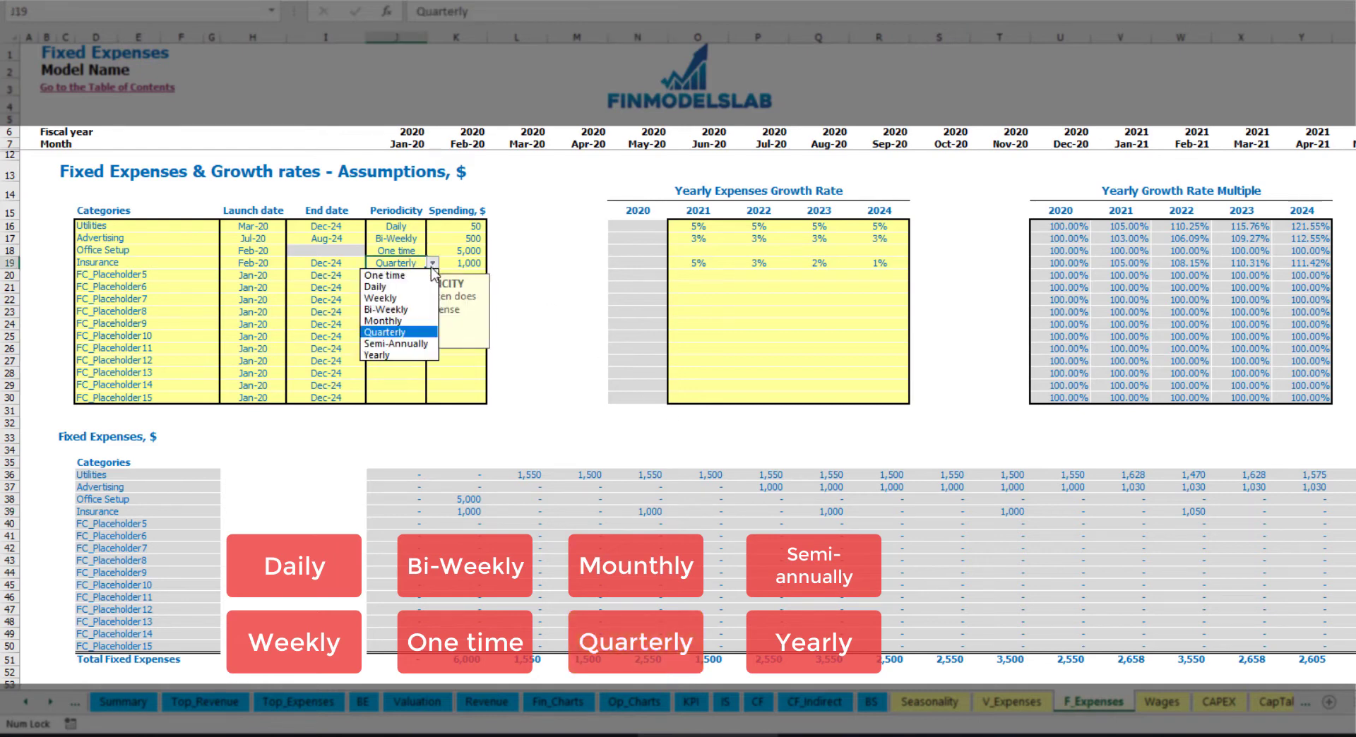
left_click(418, 344)
left_click_drag(466, 511, 1168, 511)
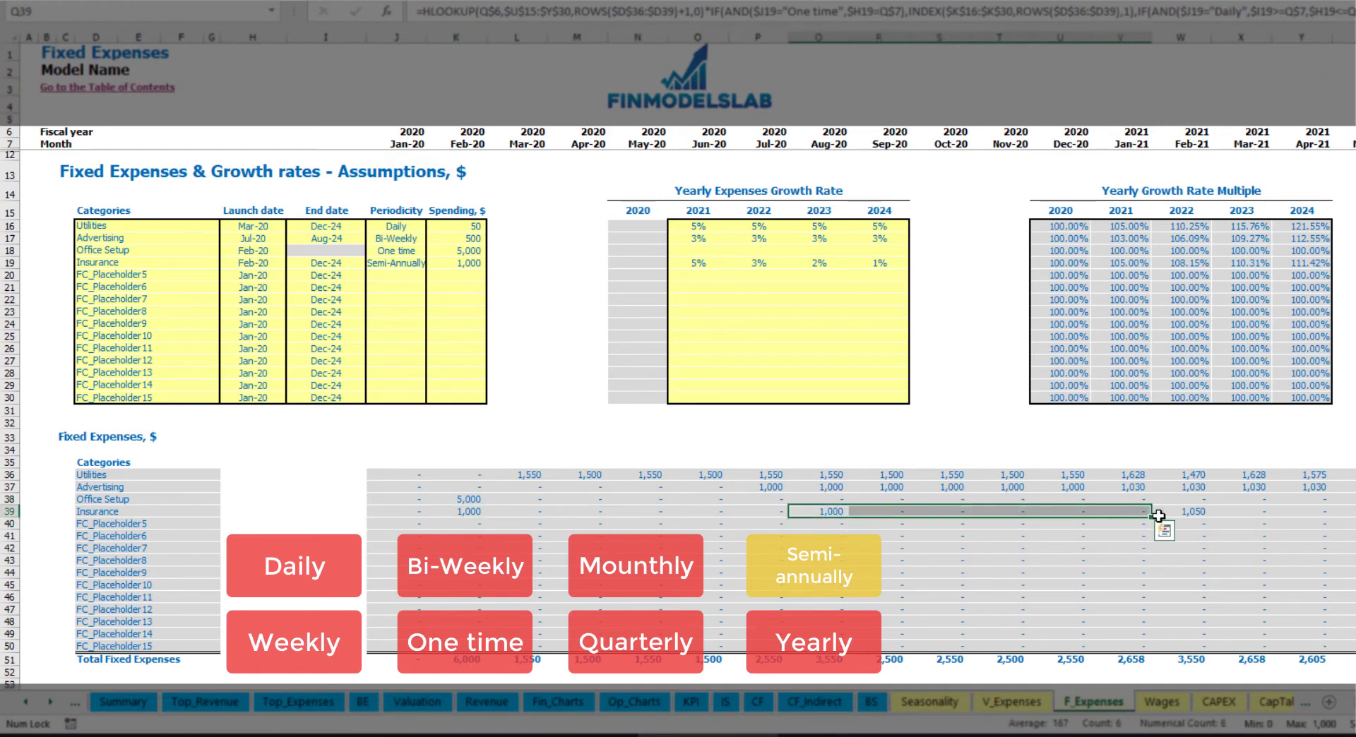
left_click(1176, 523)
Change the Insurance periodicity to Yearly and check its expenses from Feb-20 through Jan-21
left_click(413, 264)
left_click(432, 263)
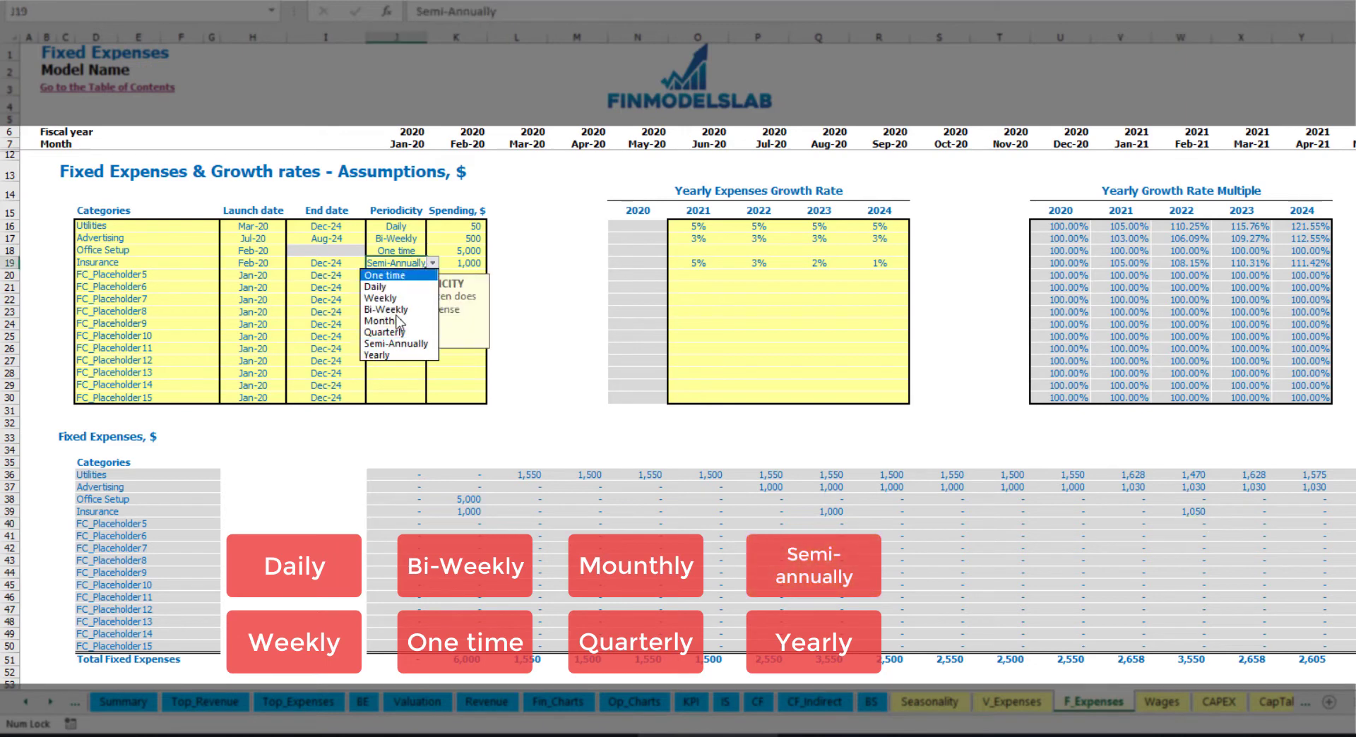
left_click(387, 355)
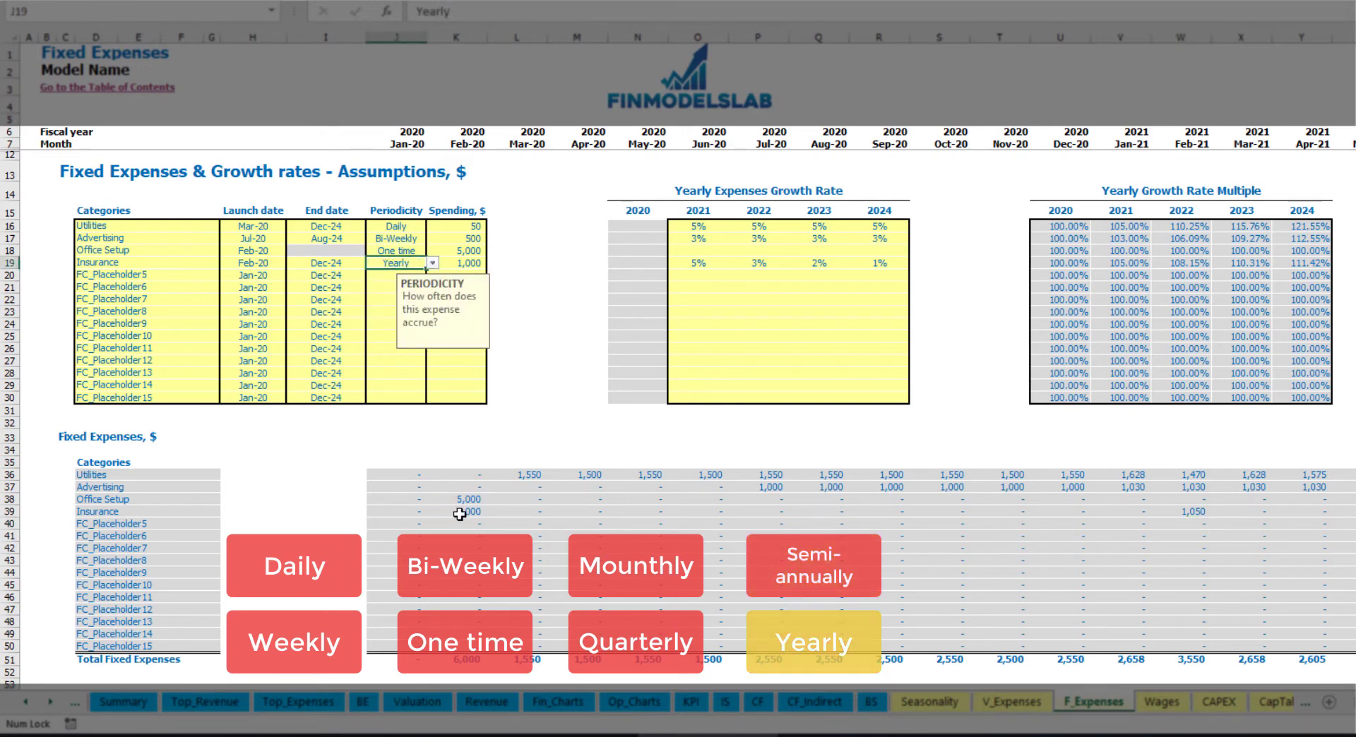
left_click_drag(461, 514, 1141, 514)
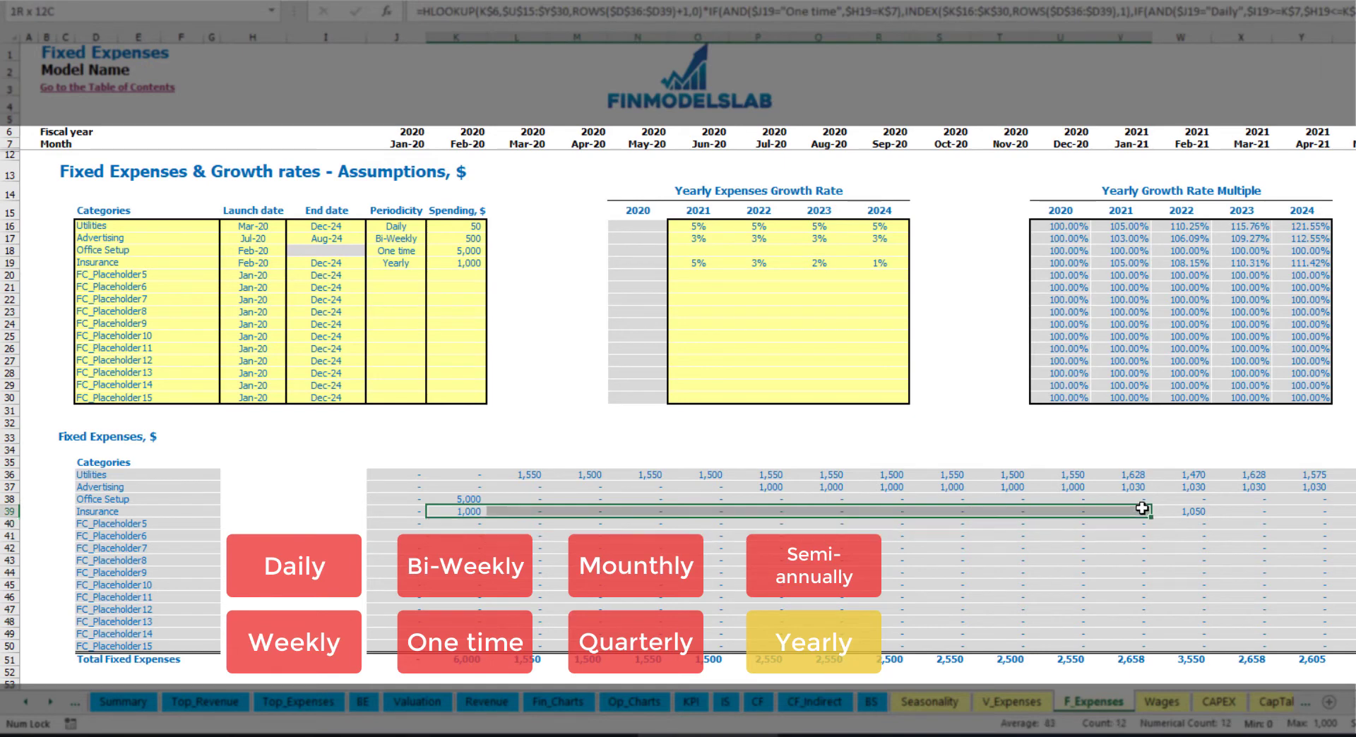
Check the Insurance expenses from Feb-21 onward, together with its launch date and end date
left_click(1203, 514)
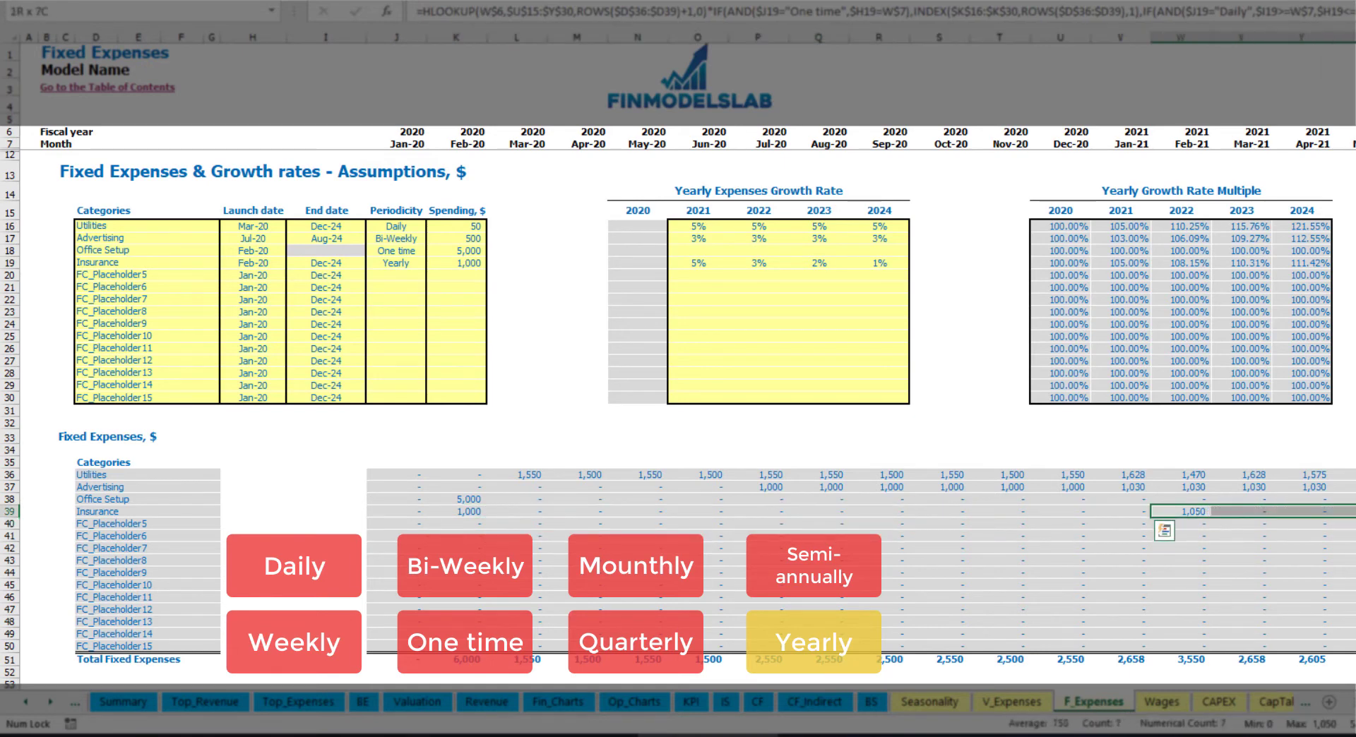
left_click(263, 263)
left_click(322, 262)
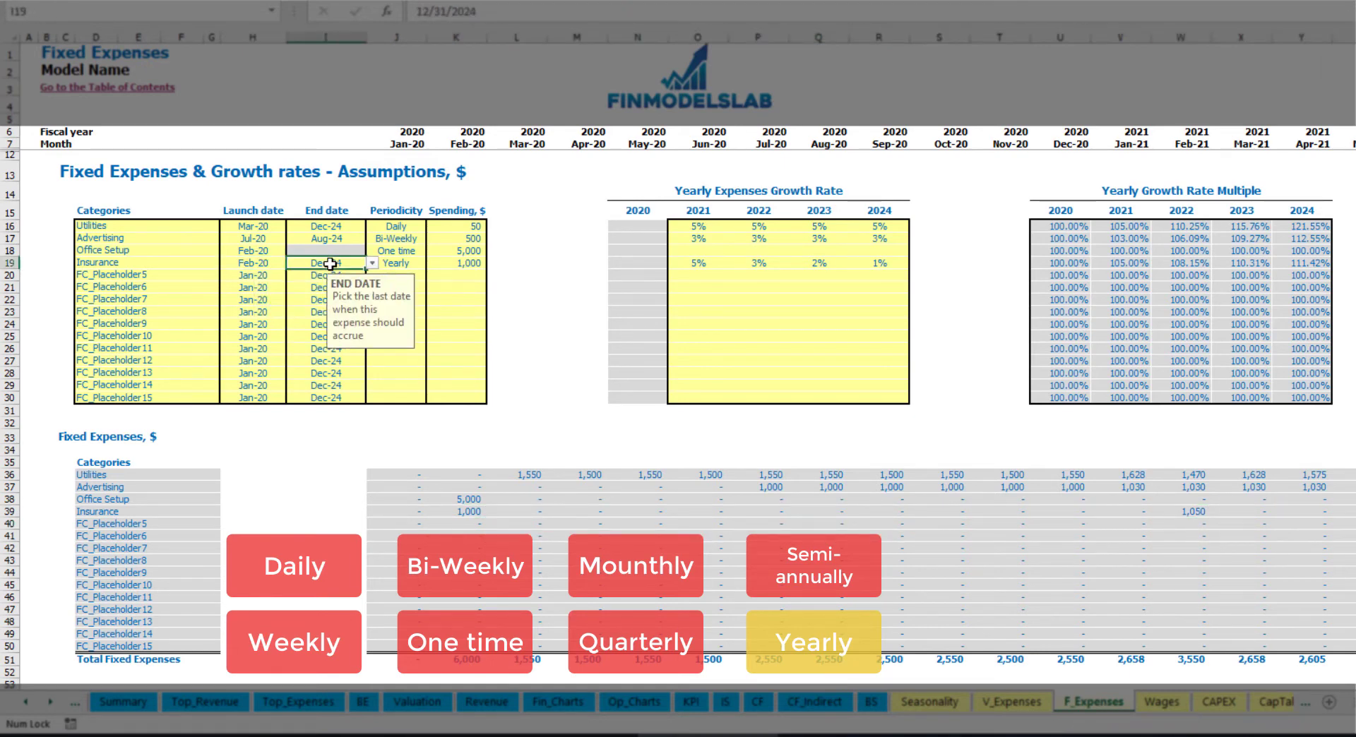
left_click(949, 398)
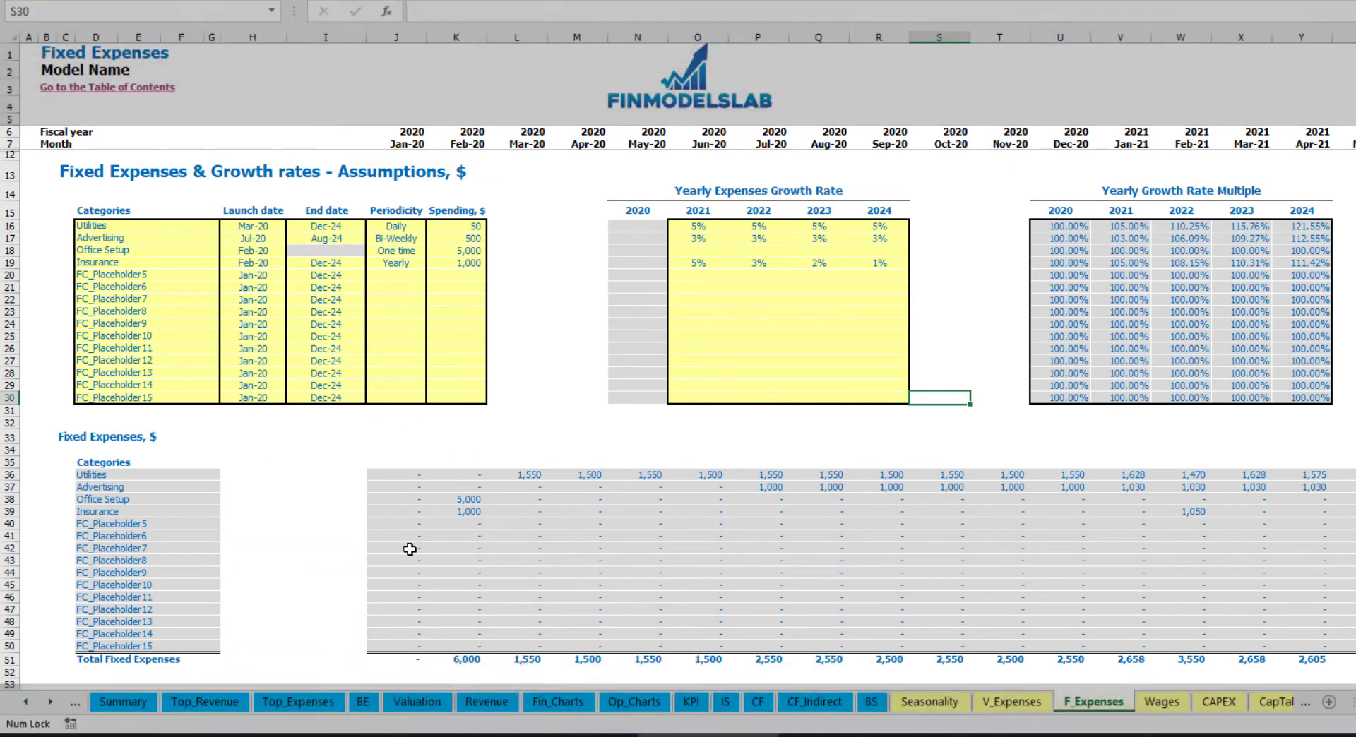
Review the monthly fixed expenses table, and expand Total Fixed Expenses in the Income Statement to examine its category breakdown
left_click_drag(394, 476, 1242, 645)
left_click(725, 702)
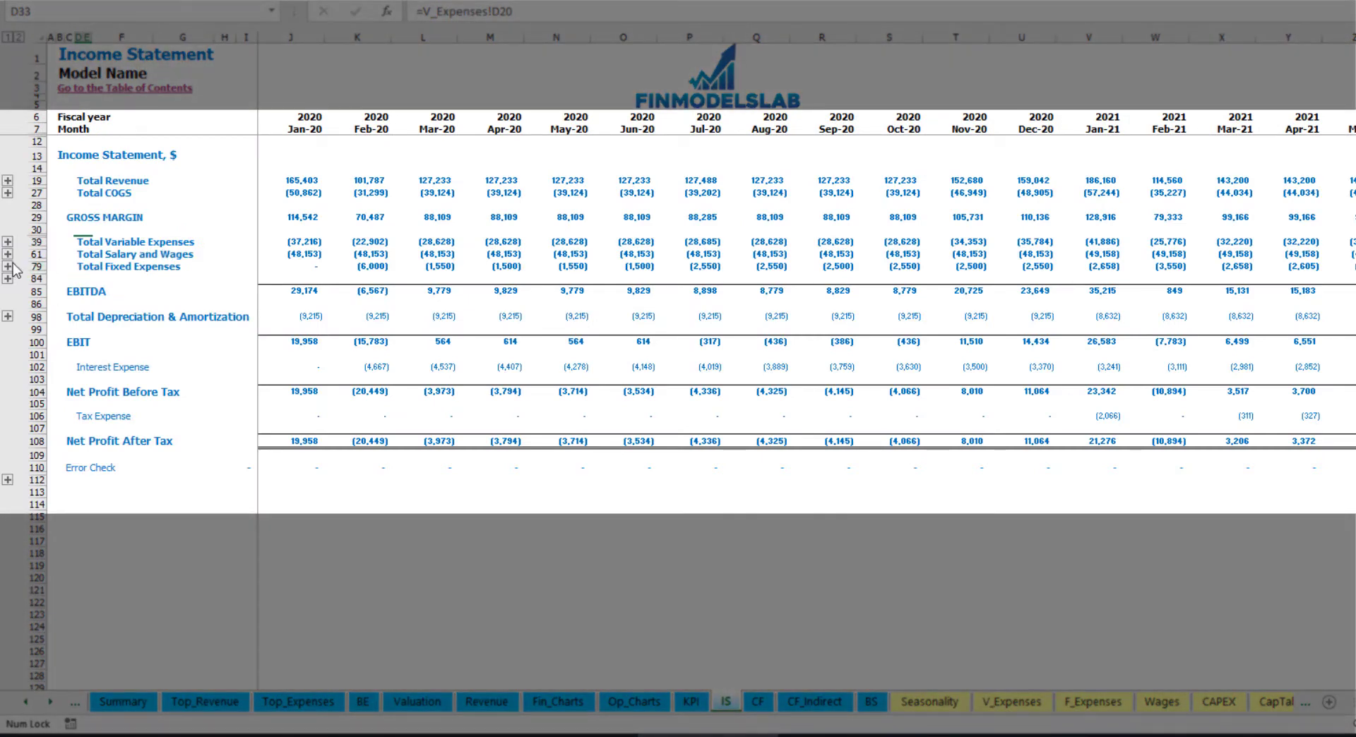
left_click(77, 267)
left_click(7, 267)
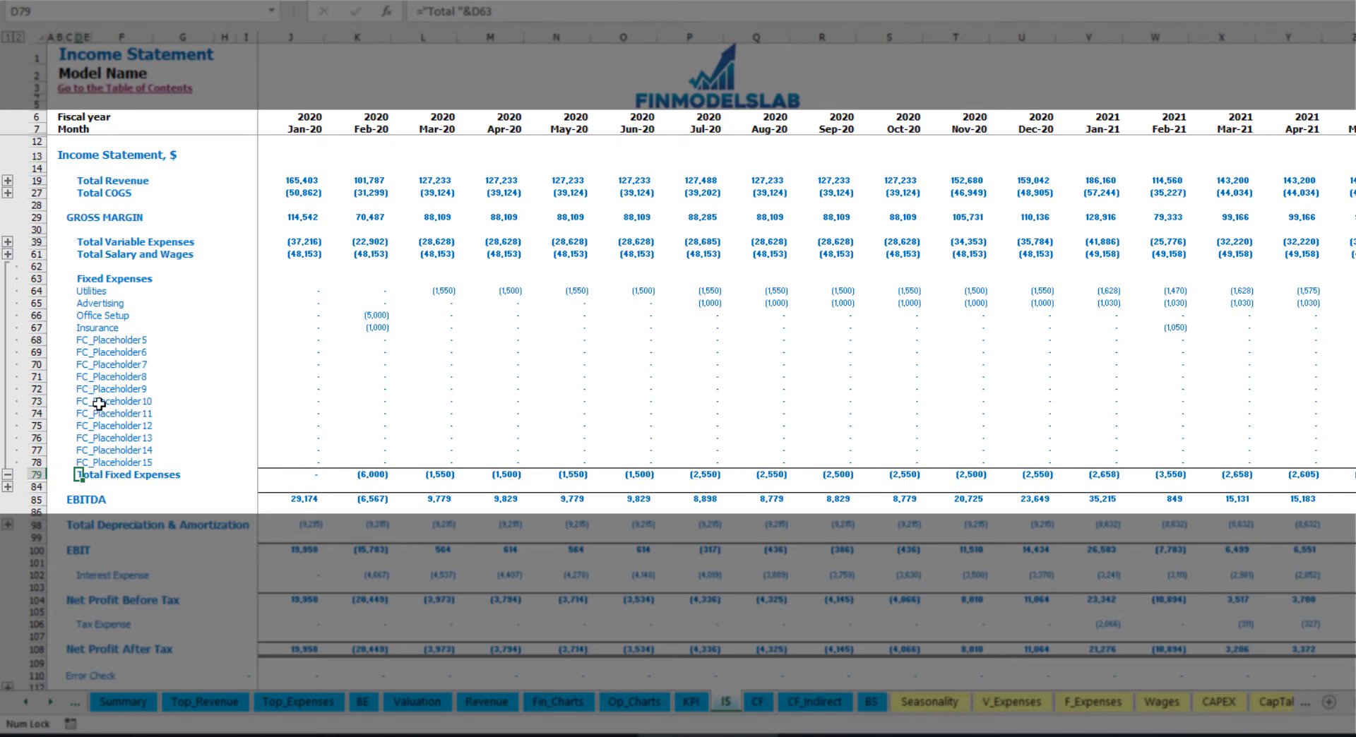
left_click_drag(53, 290, 90, 463)
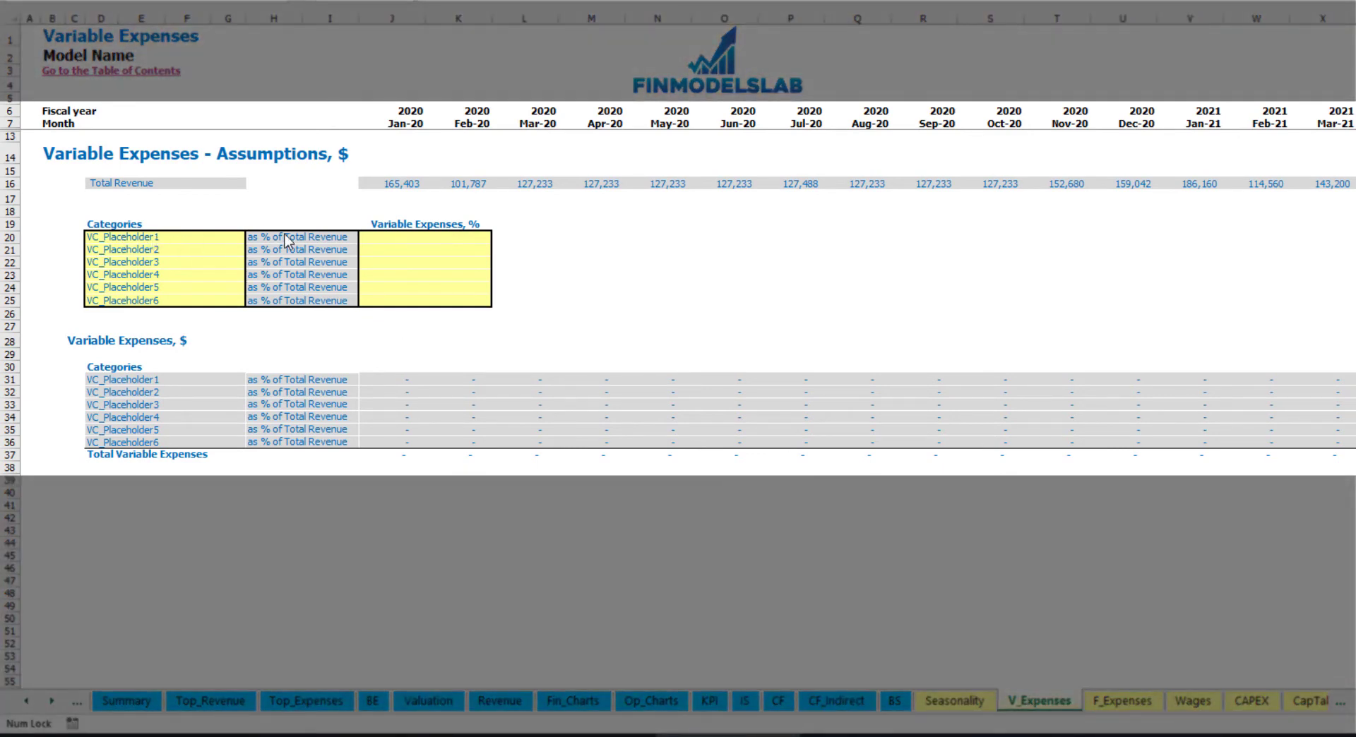
Name the first variable expense category Bank fees and set it to 2.5% of total revenue
left_click(147, 238)
type("Bank fees")
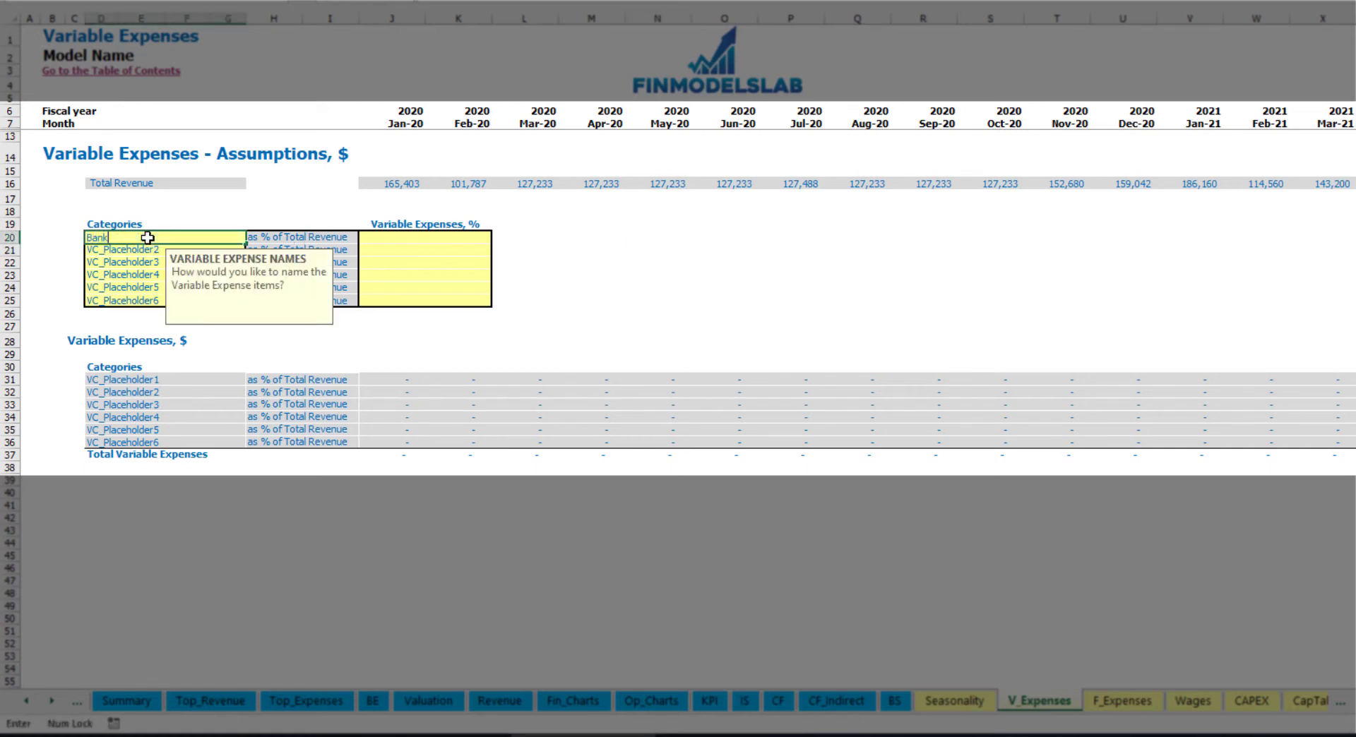
left_click(400, 237)
type("2.5%")
key("Return")
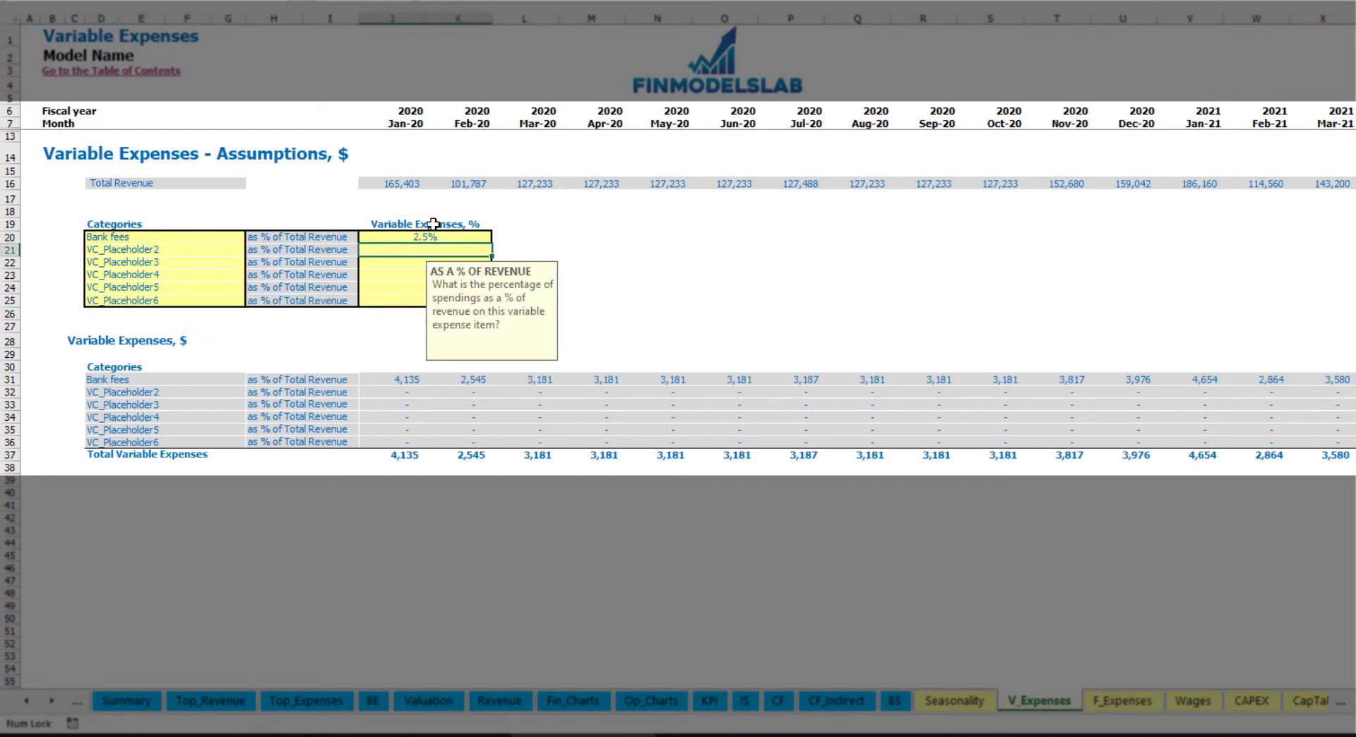
Compare the monthly Total Revenue row with the calculated Bank fees expenses across the forecast months
left_click_drag(393, 183, 1057, 187)
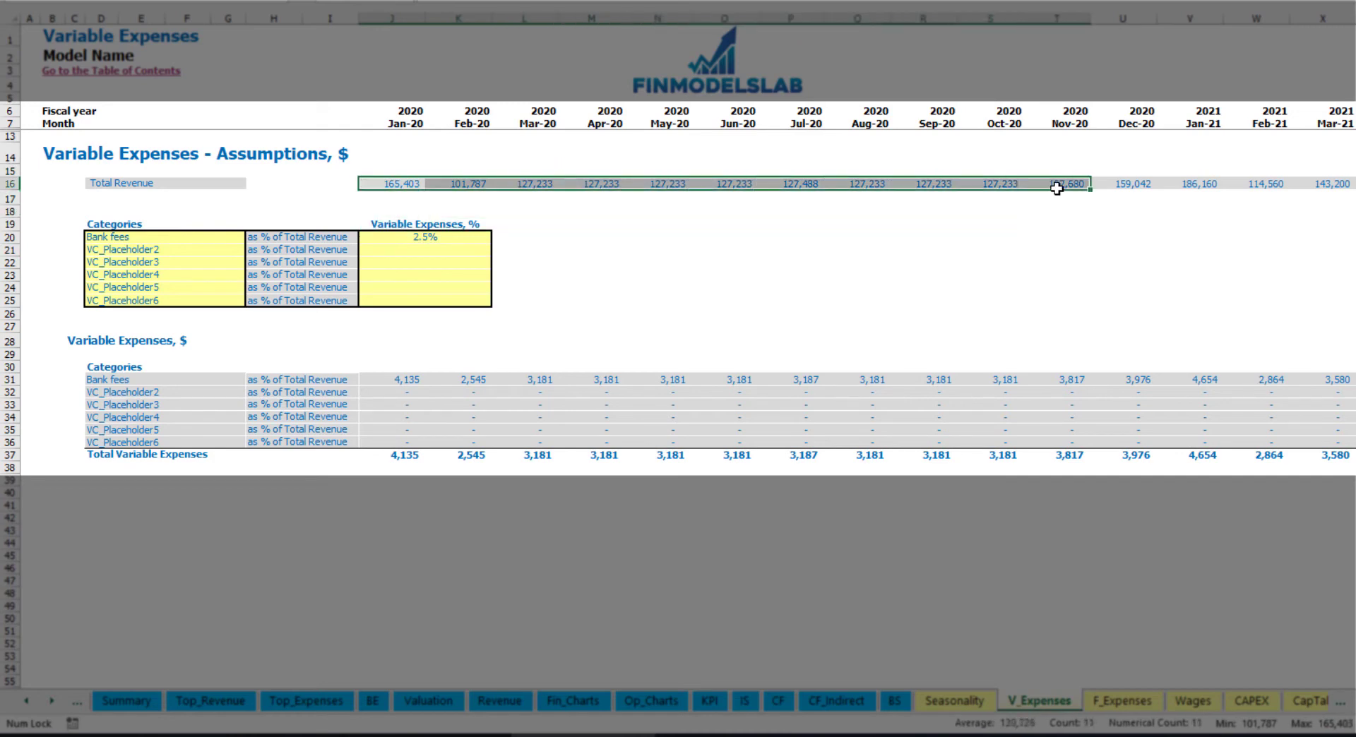
scroll(678, 382, "right", 15)
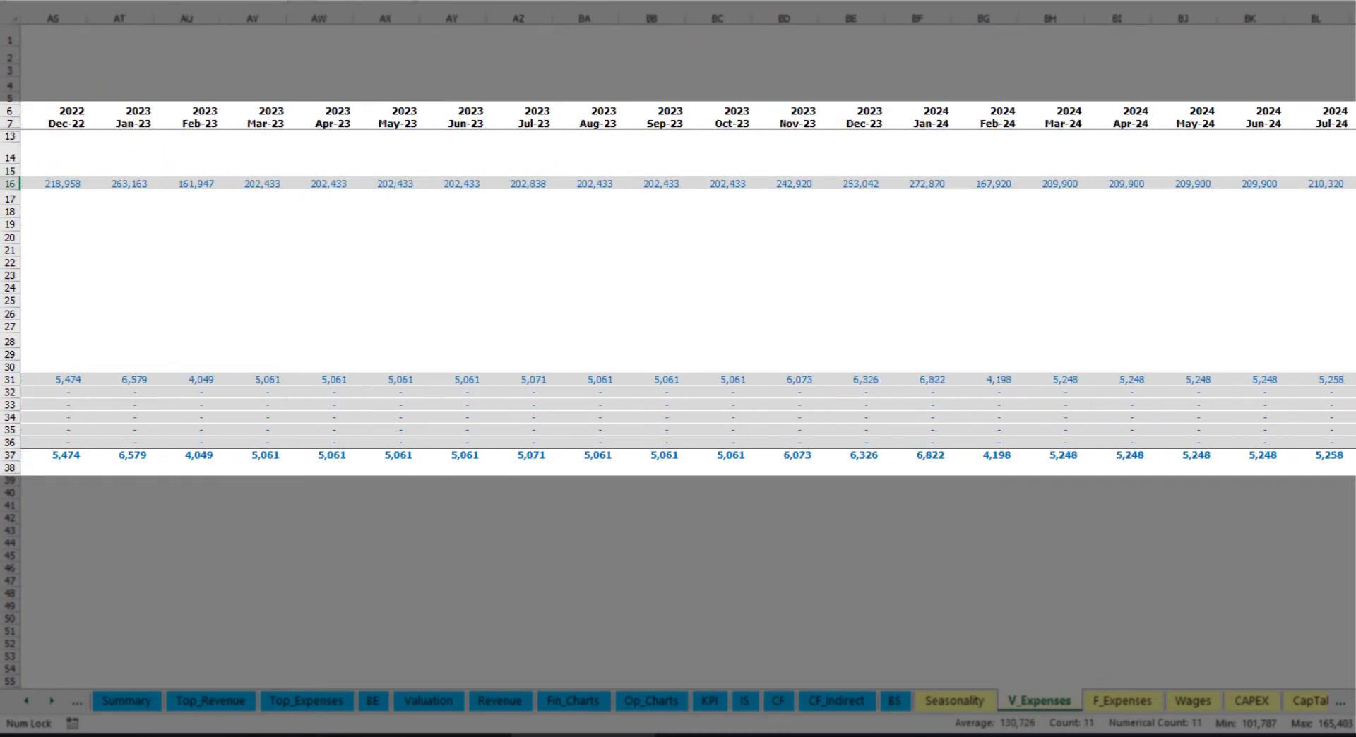
scroll(678, 382, "left", 15)
left_click(418, 380)
left_click(524, 381)
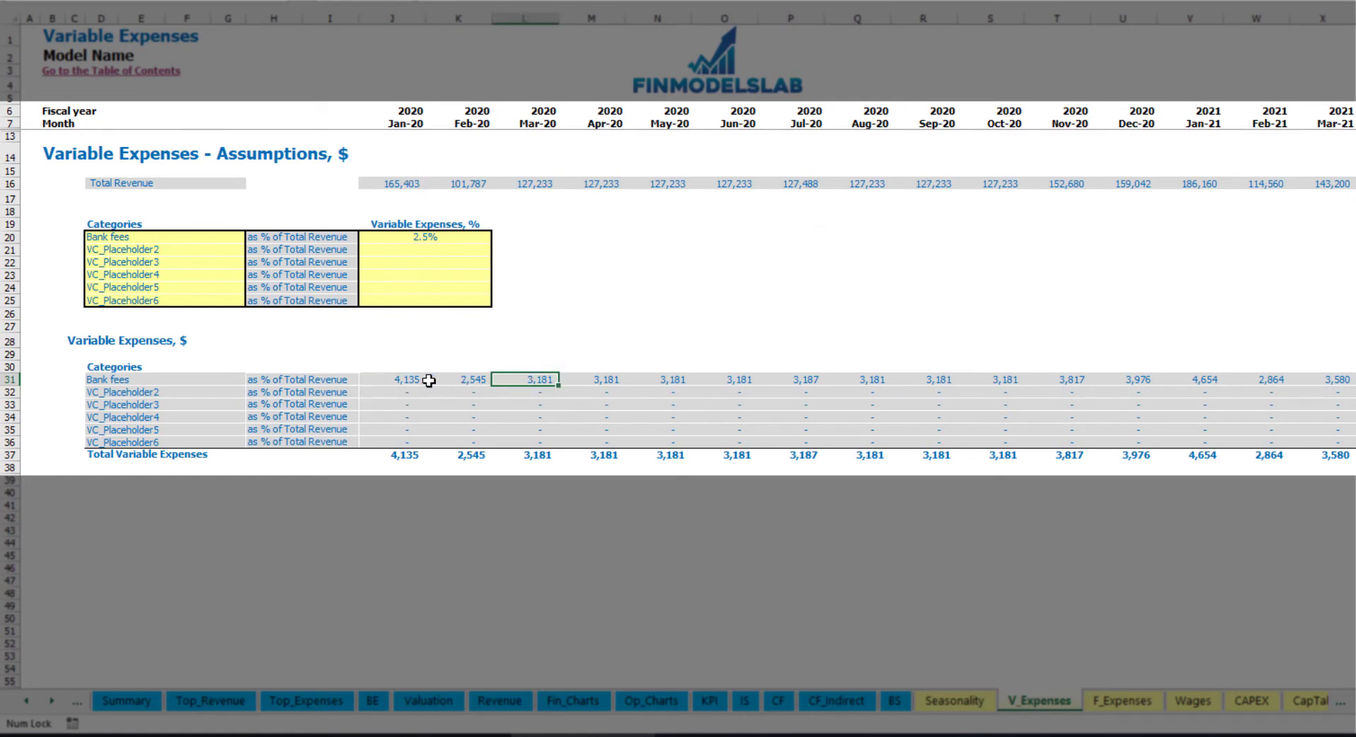
Name the second variable expense category Other Var Exp and set it to 5% of total revenue
left_click(170, 252)
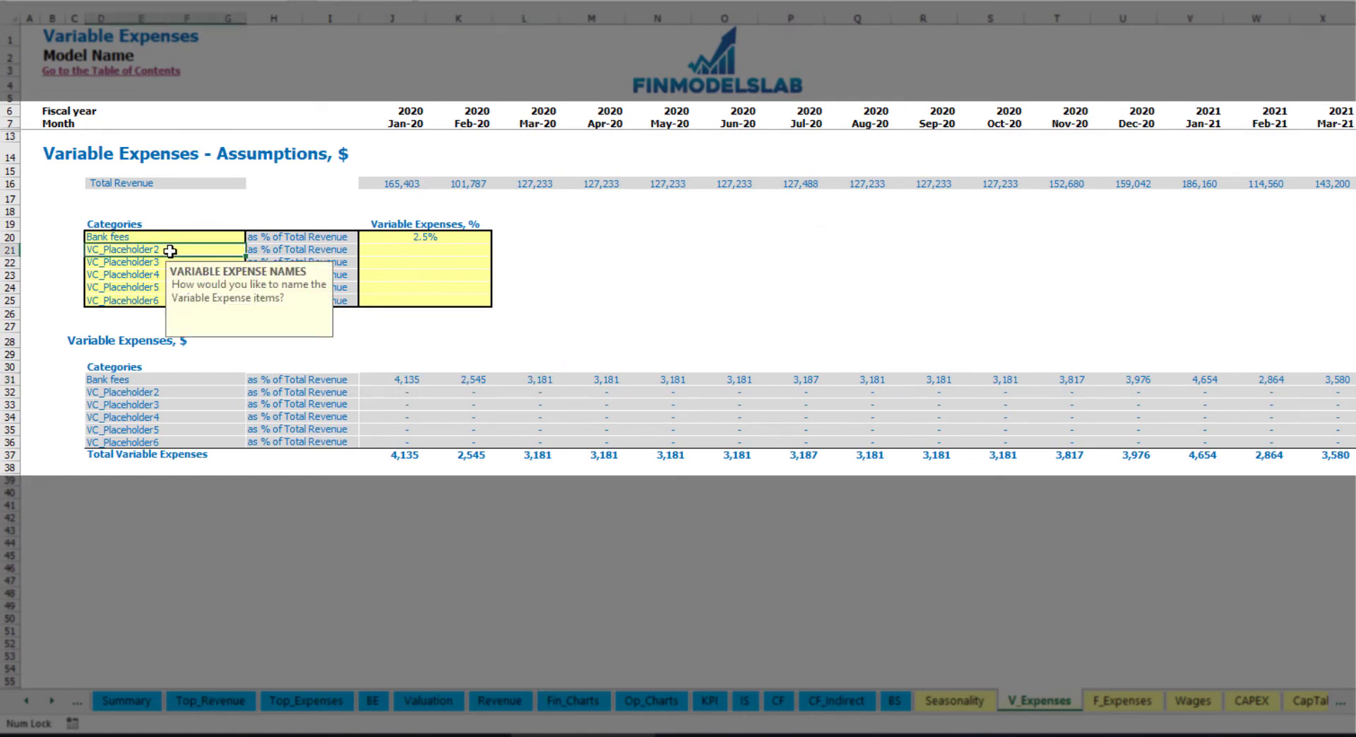
type("Other Var Exp")
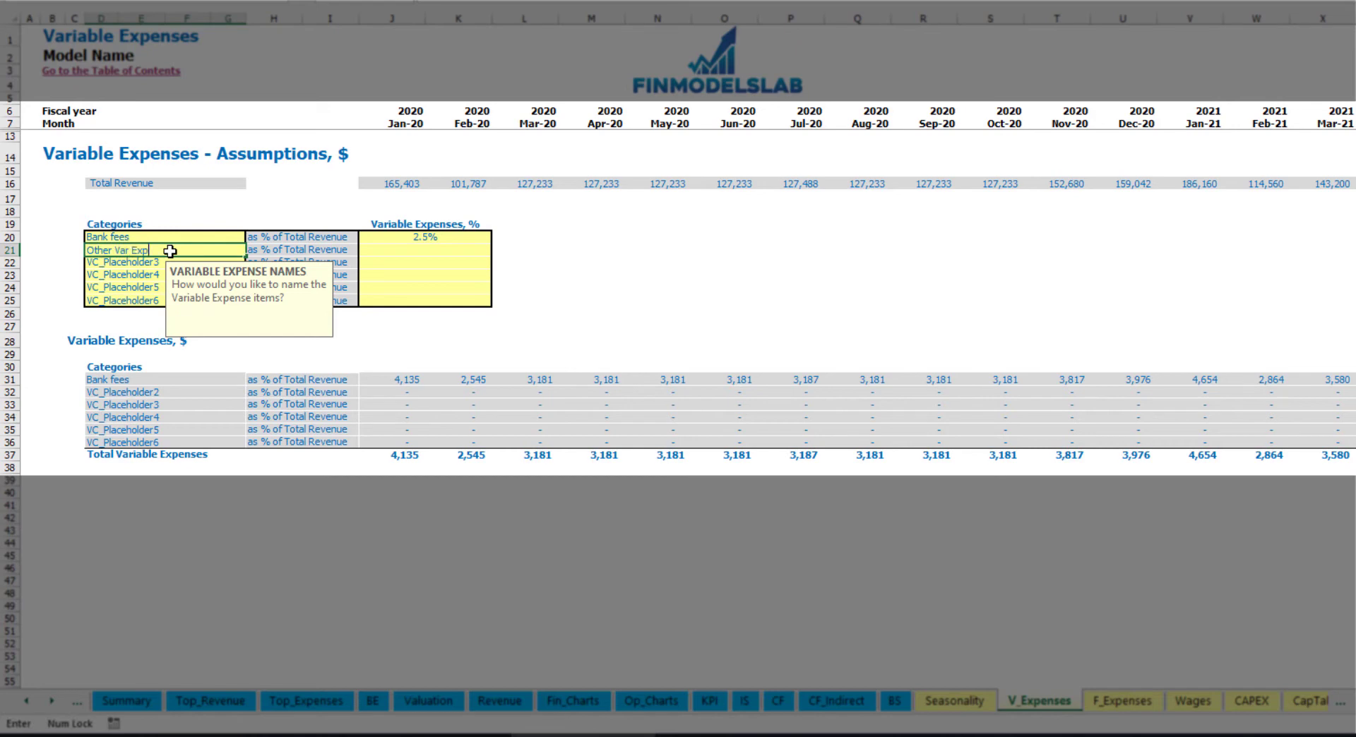
left_click(412, 248)
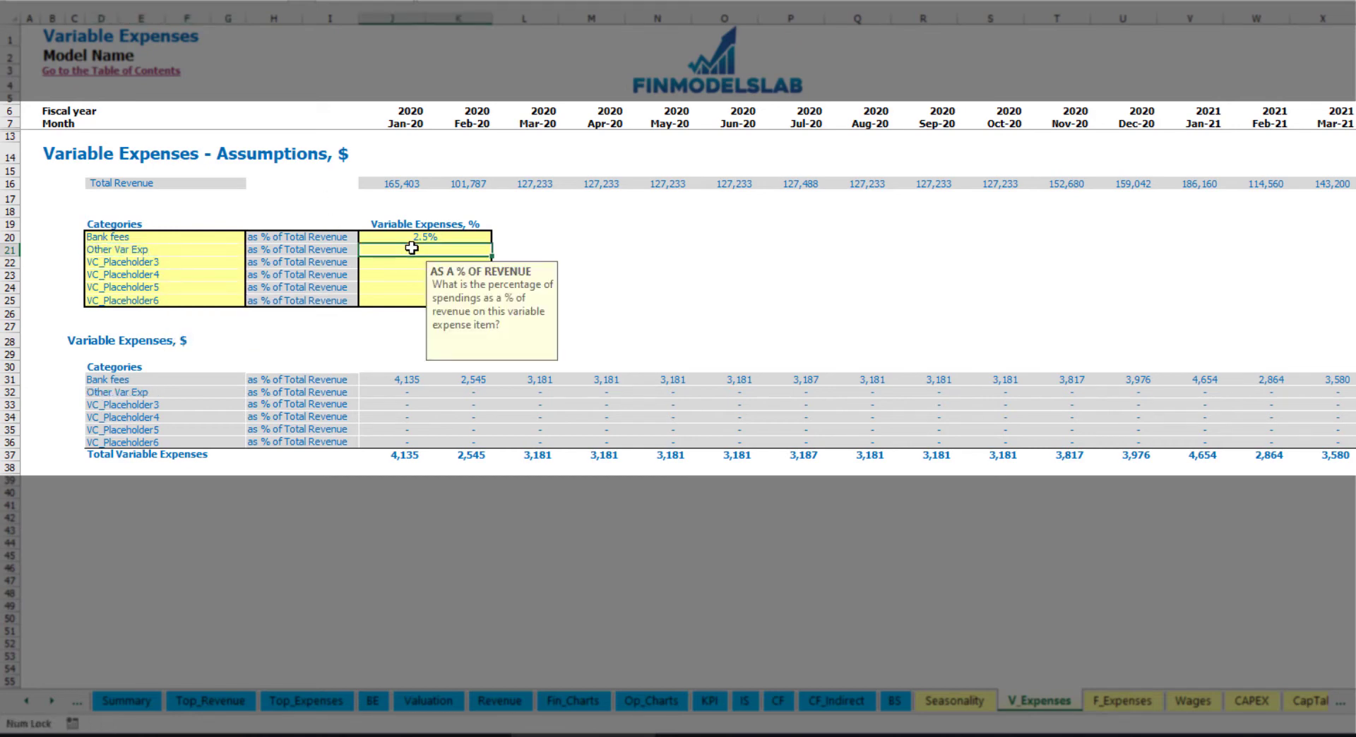
type("5%")
key("Return")
Name the third variable expense category Direct Labor and set it to 15% of total revenue
left_click(215, 264)
type("Direct Labor")
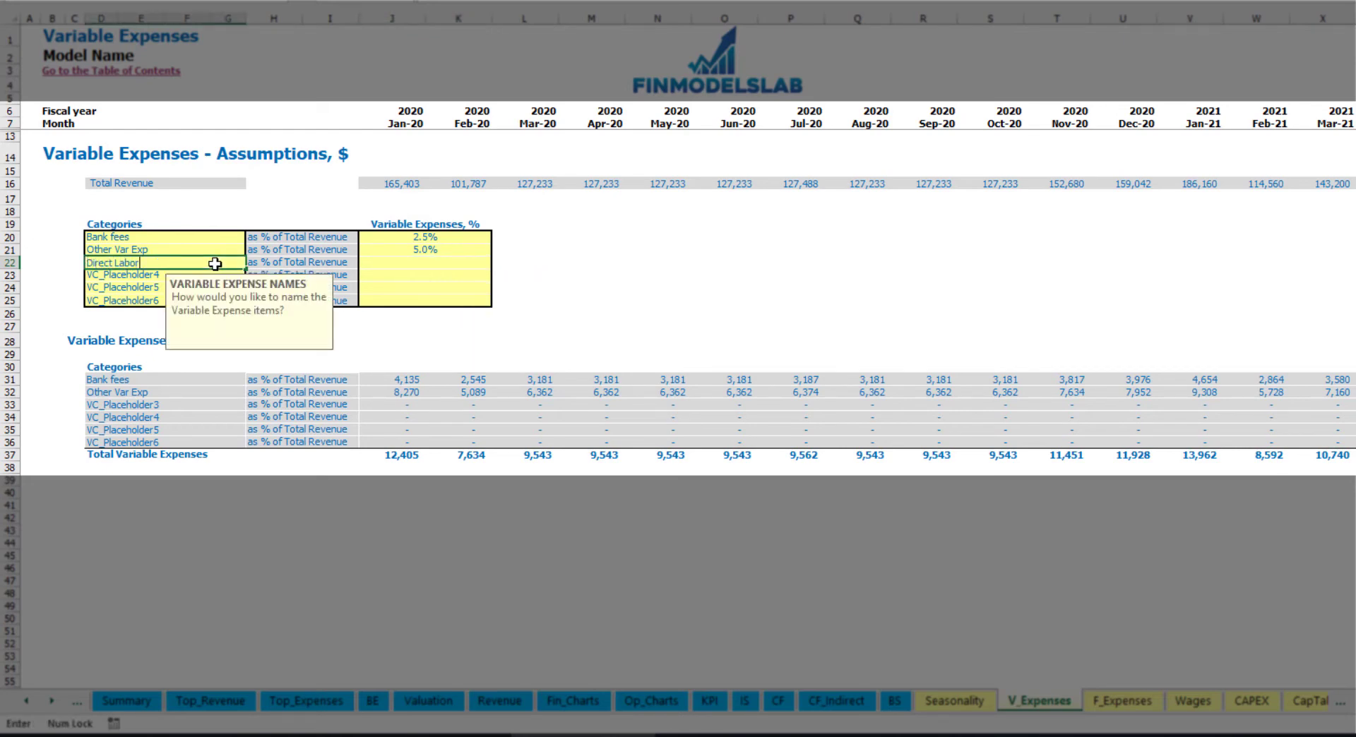
key("Return")
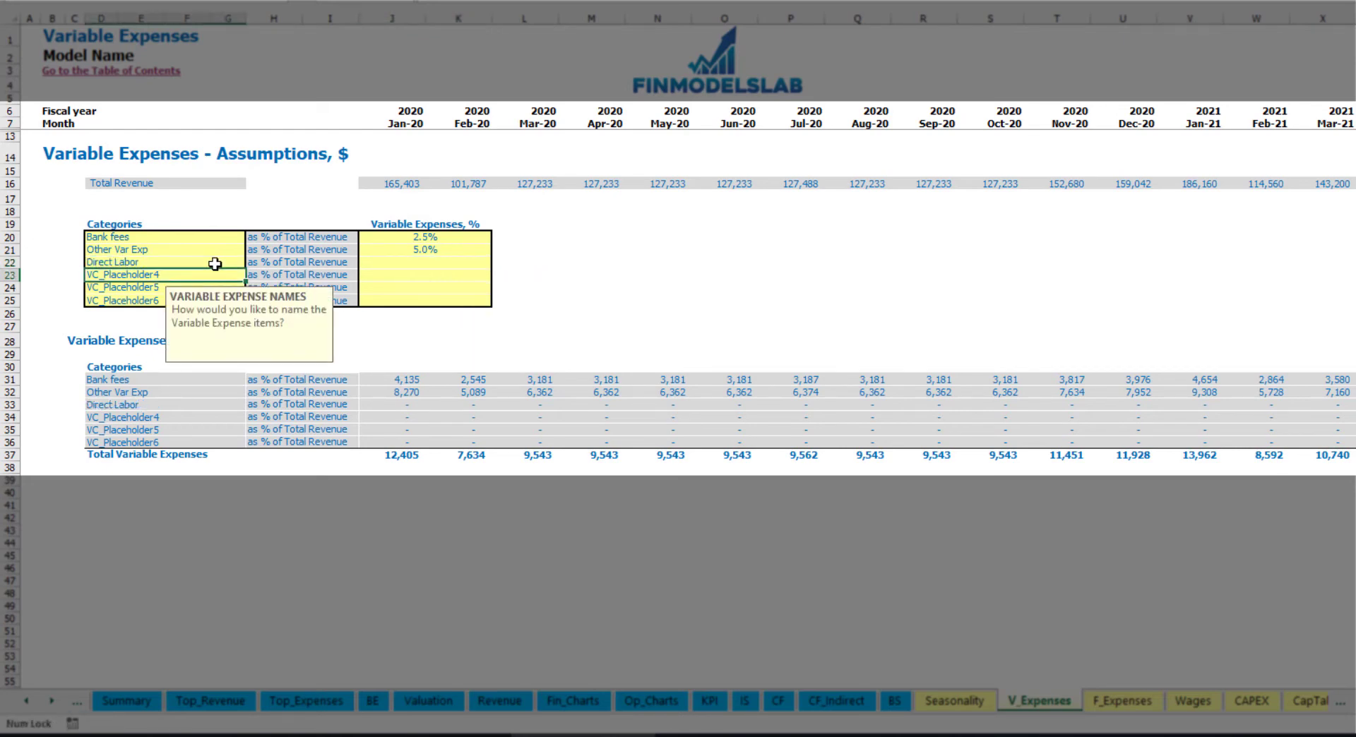
left_click(399, 263)
type("15%")
key("Return")
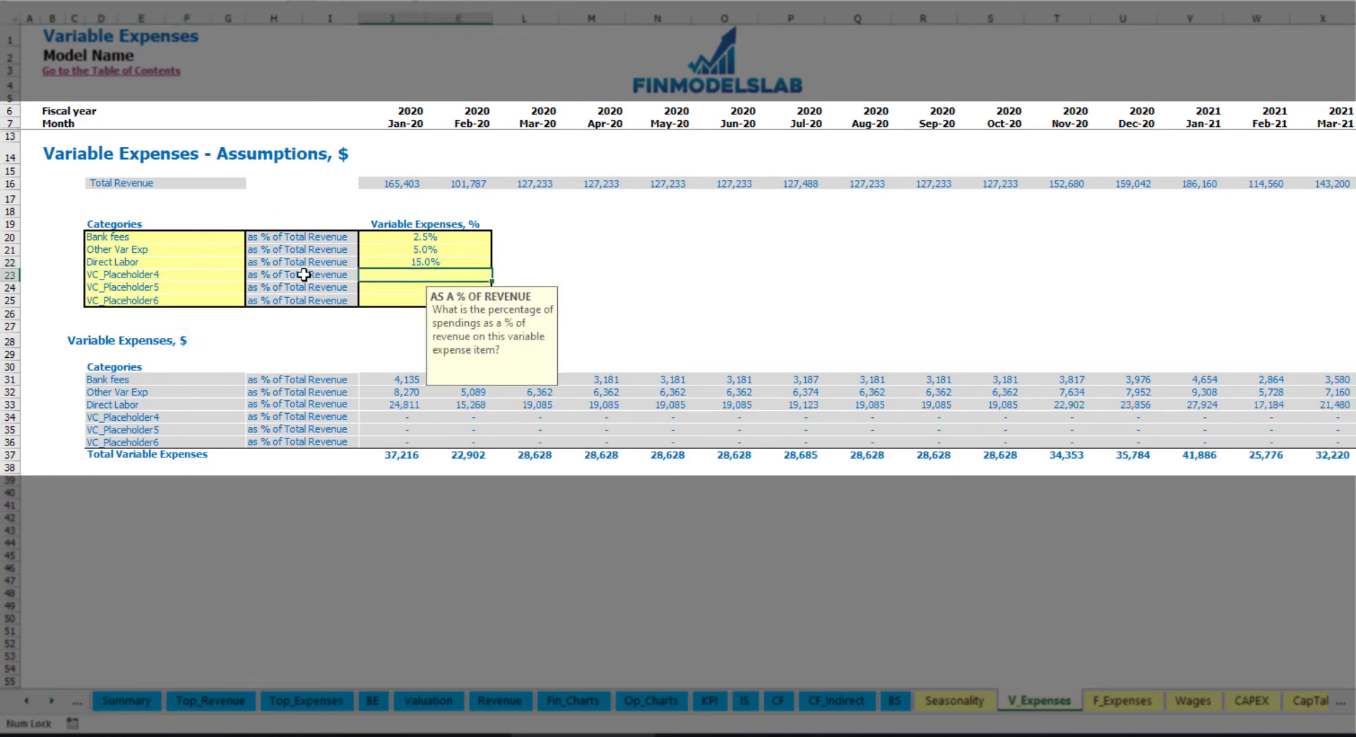
Expand Total Variable Expenses in the Income Statement and examine the Bank fees, Other Var Exp and Direct Labor lines
left_click(394, 378)
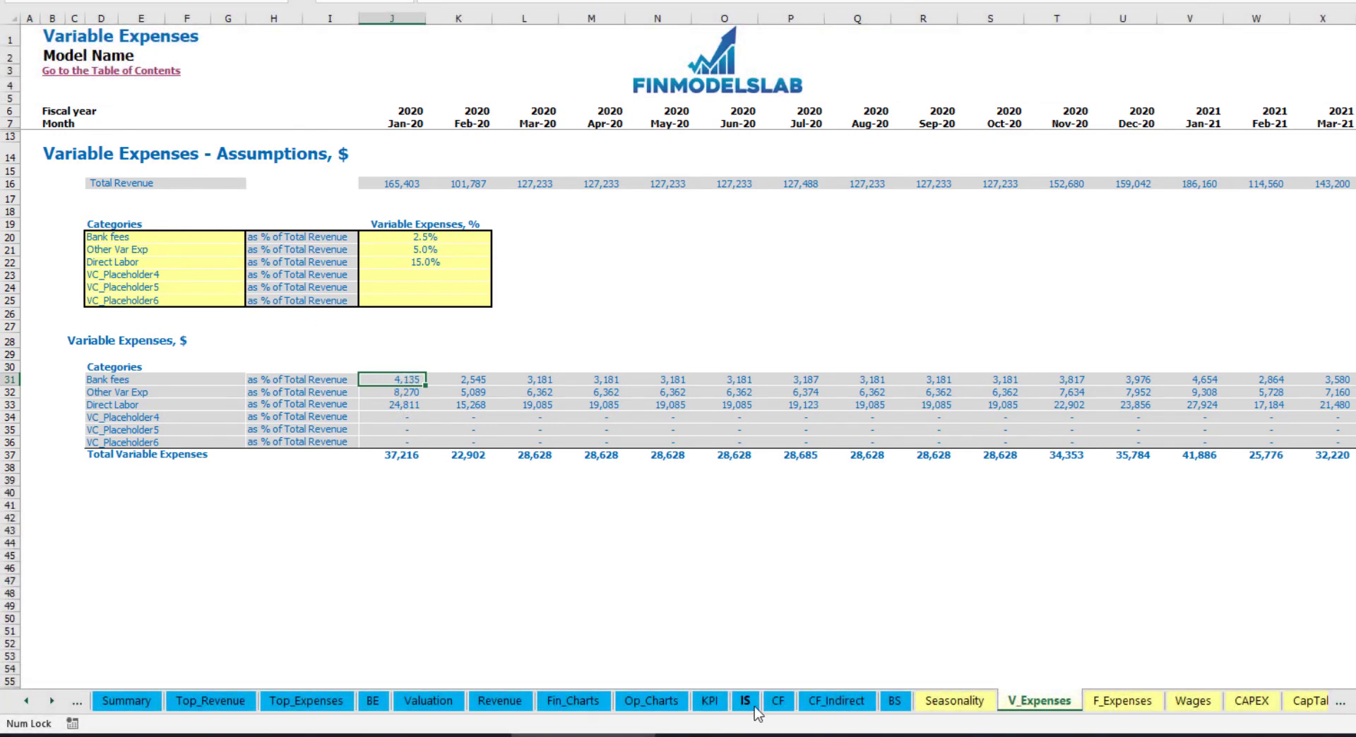
left_click(751, 704)
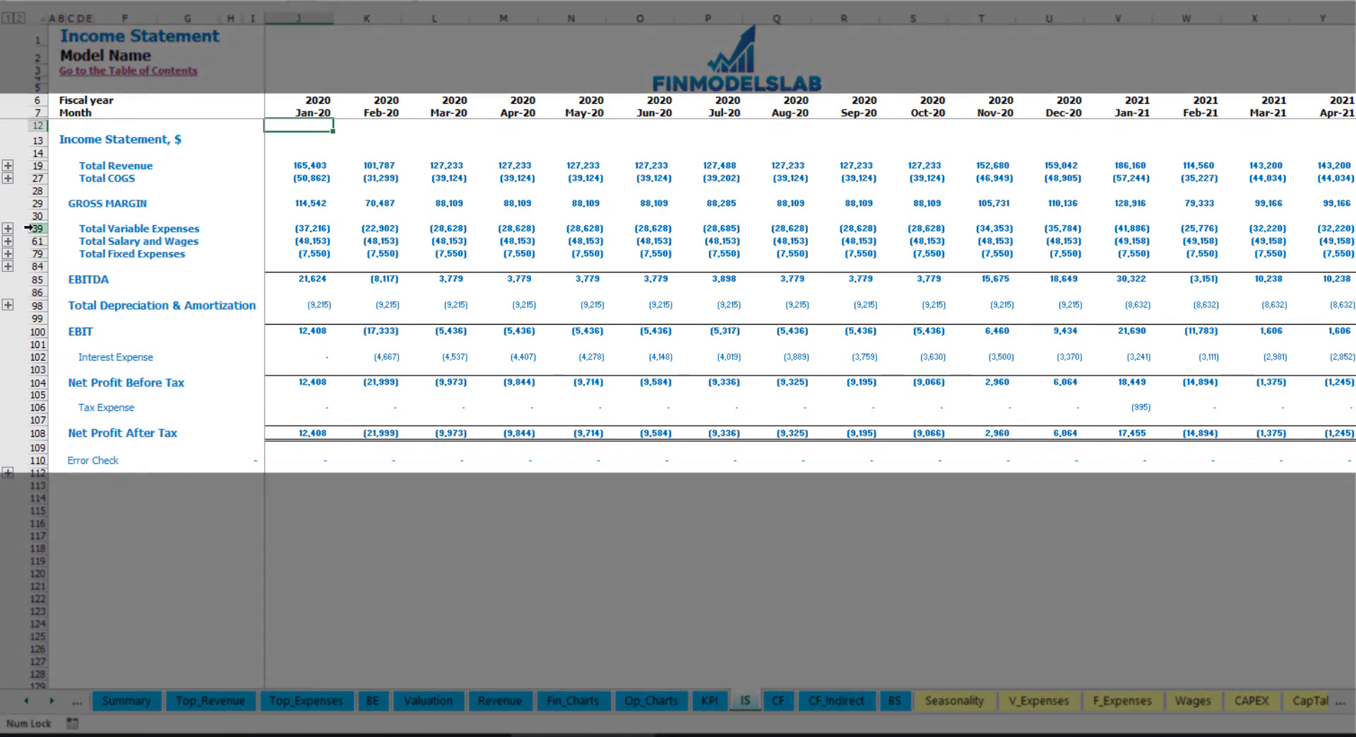
left_click(28, 228)
left_click(8, 229)
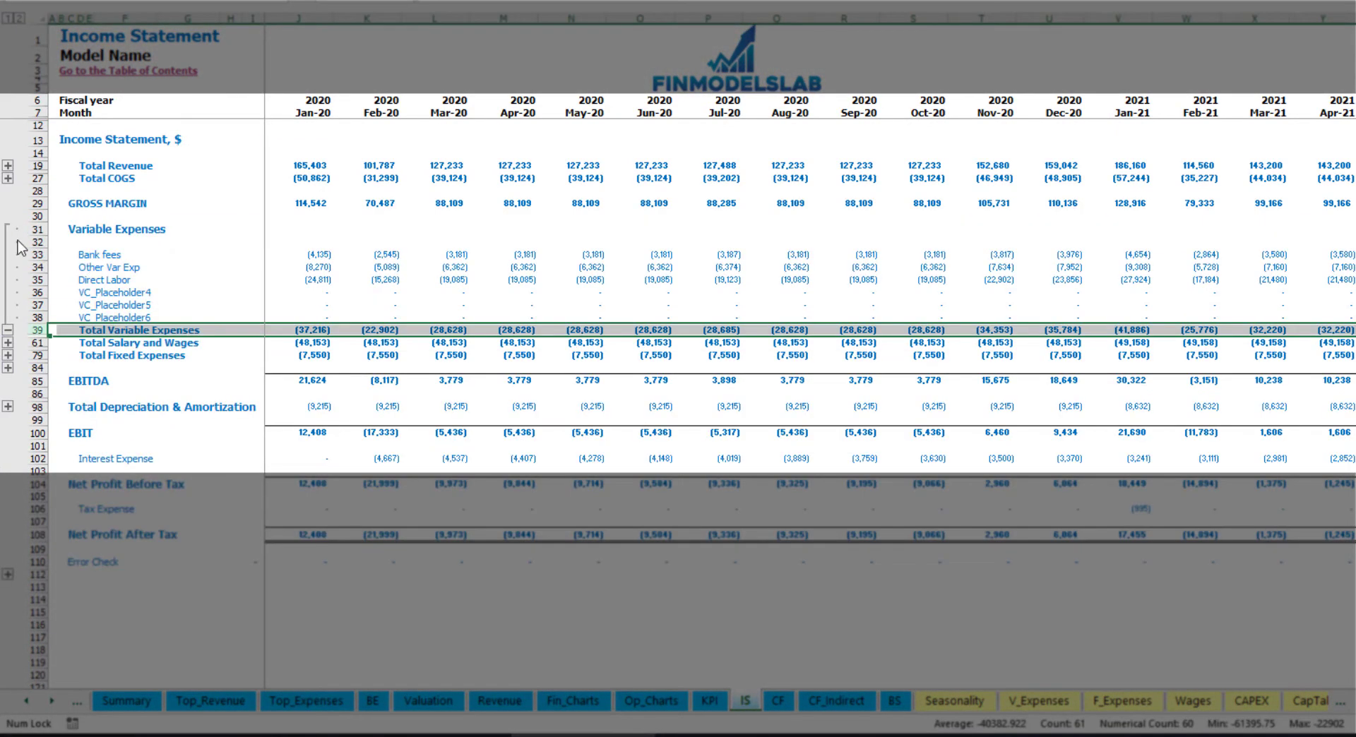
left_click_drag(40, 254, 51, 306)
left_click(480, 254)
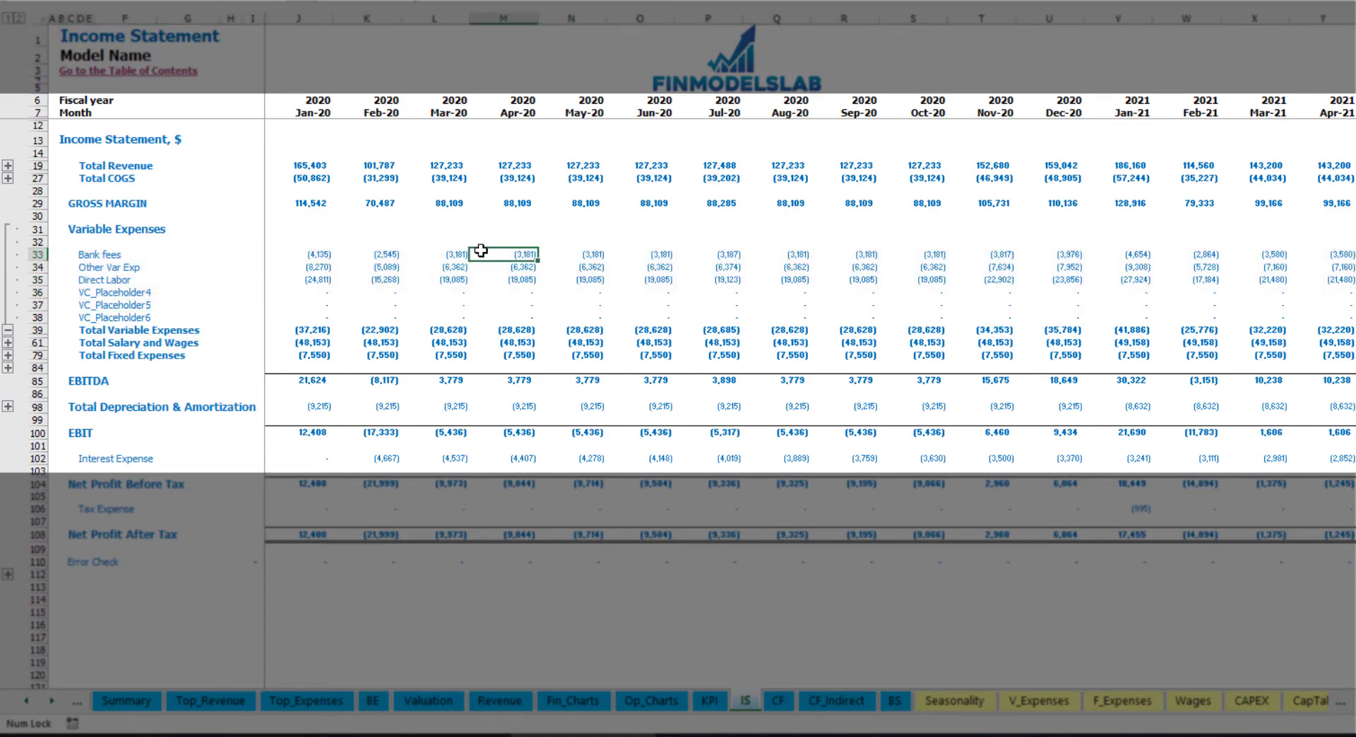
left_click(83, 256)
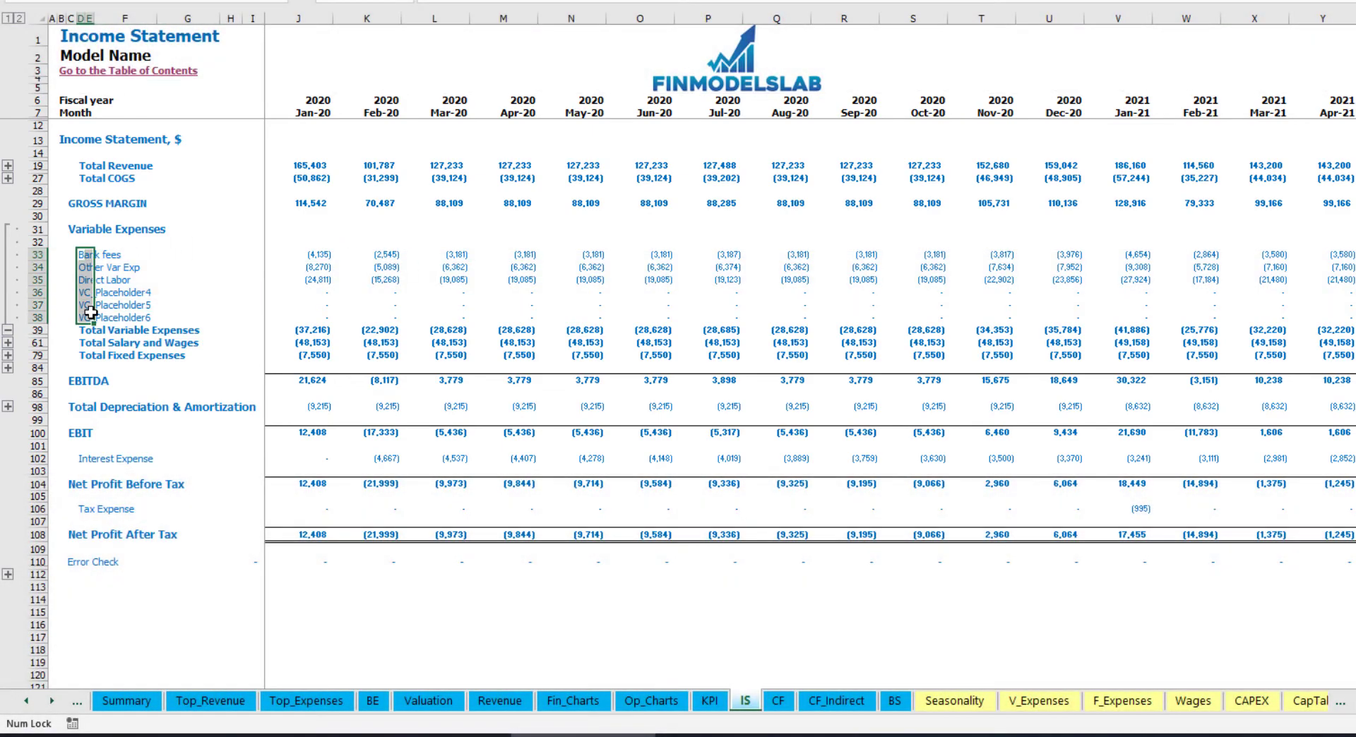
left_click_drag(82, 256, 85, 317)
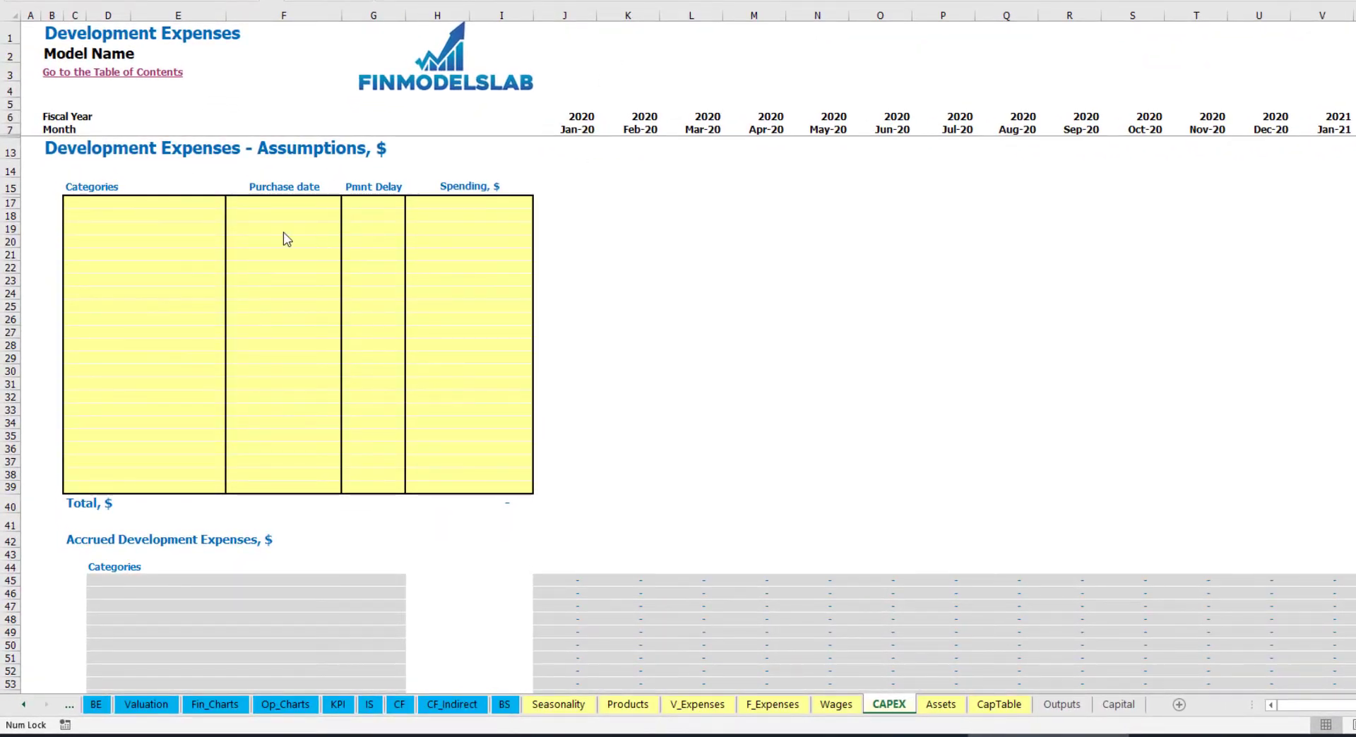
Add a development expense category Office dev with purchase date Feb-20 and spending of 10,000
left_click(183, 203)
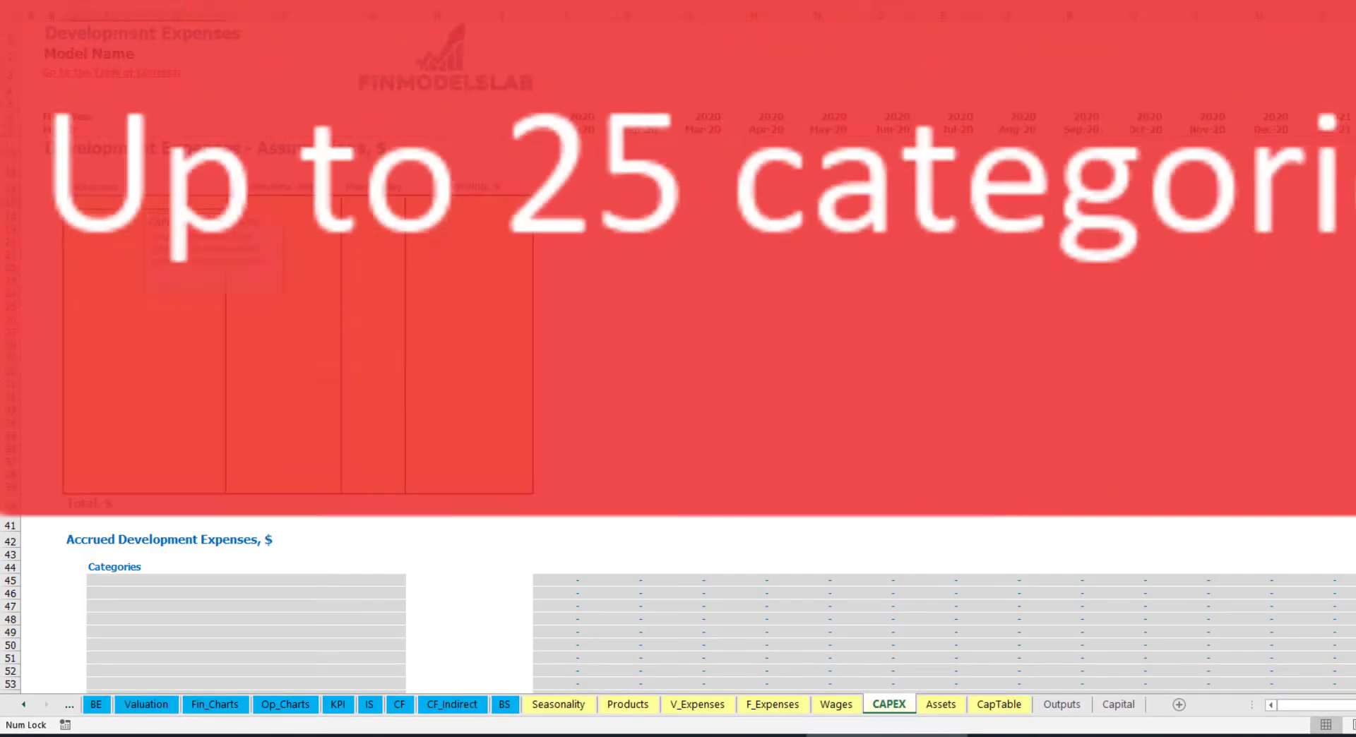
type("Office dev")
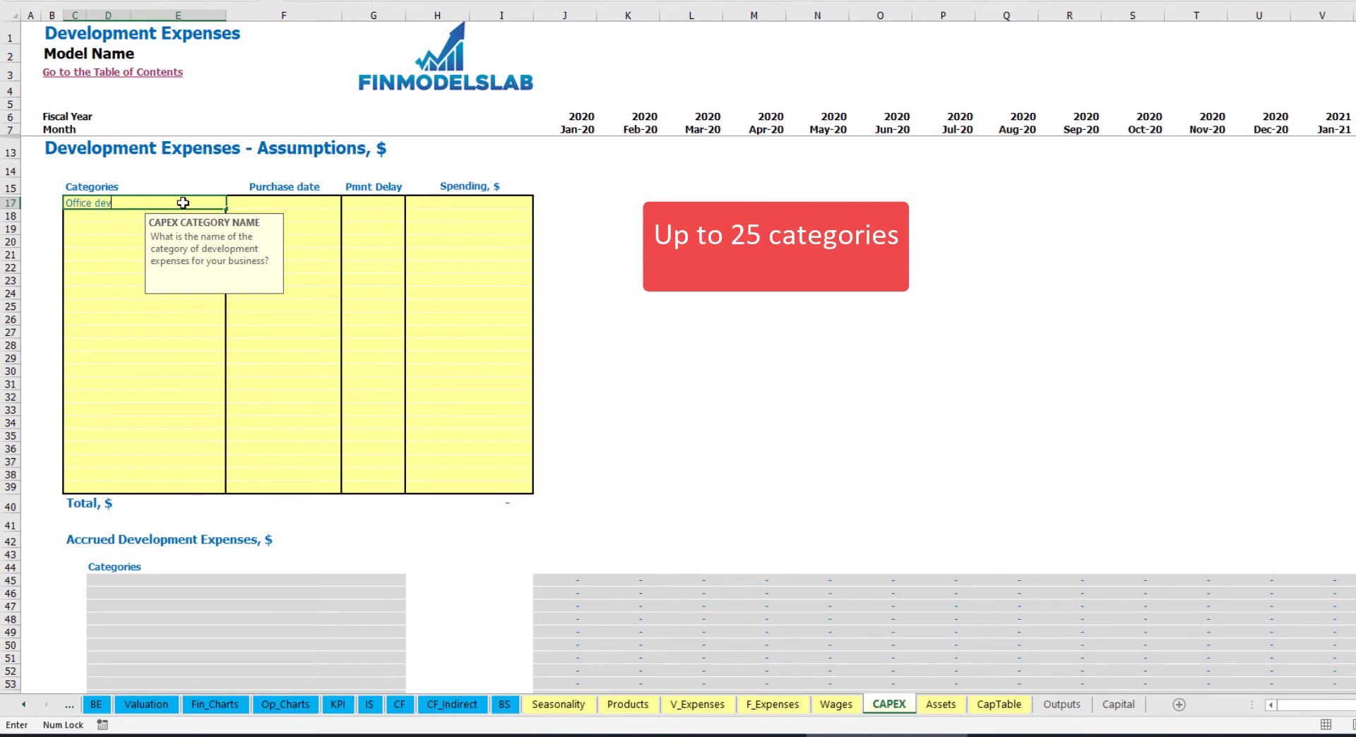
key("Return")
left_click(286, 201)
left_click(348, 203)
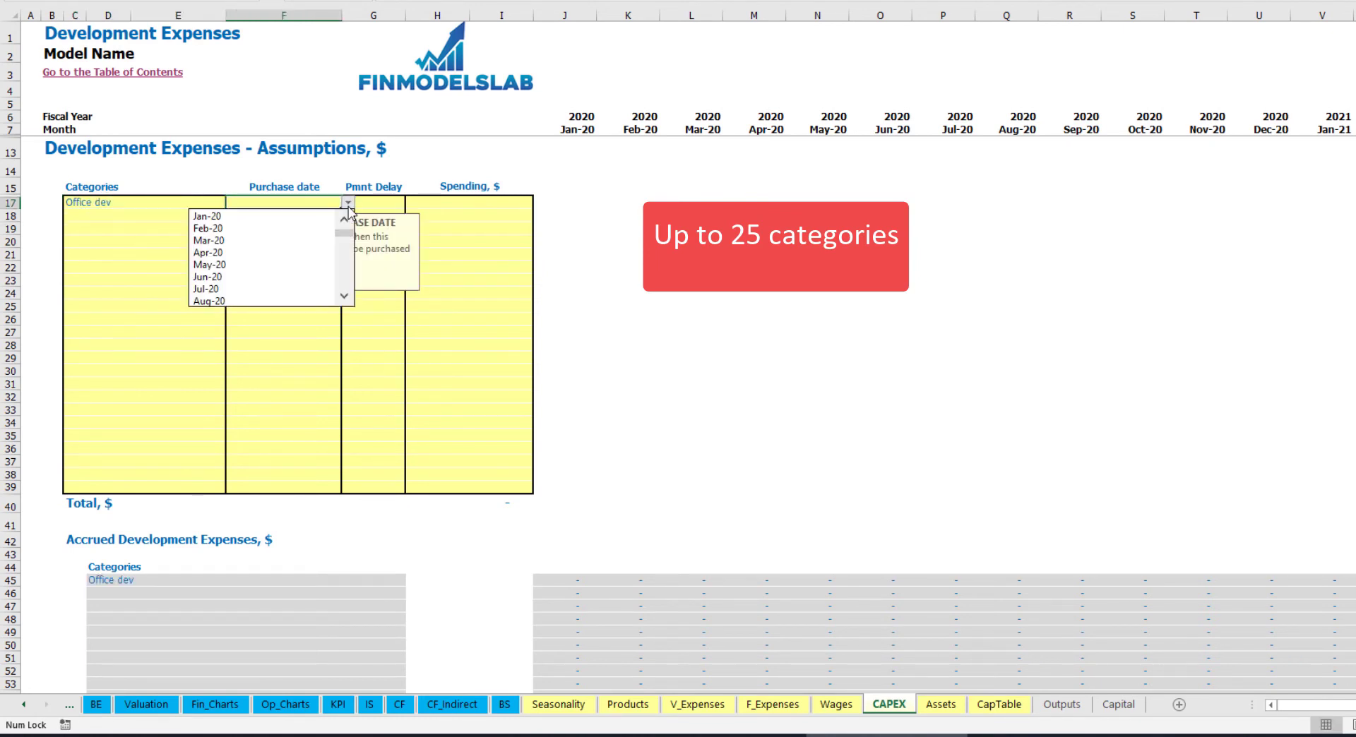
left_click(208, 228)
left_click(451, 200)
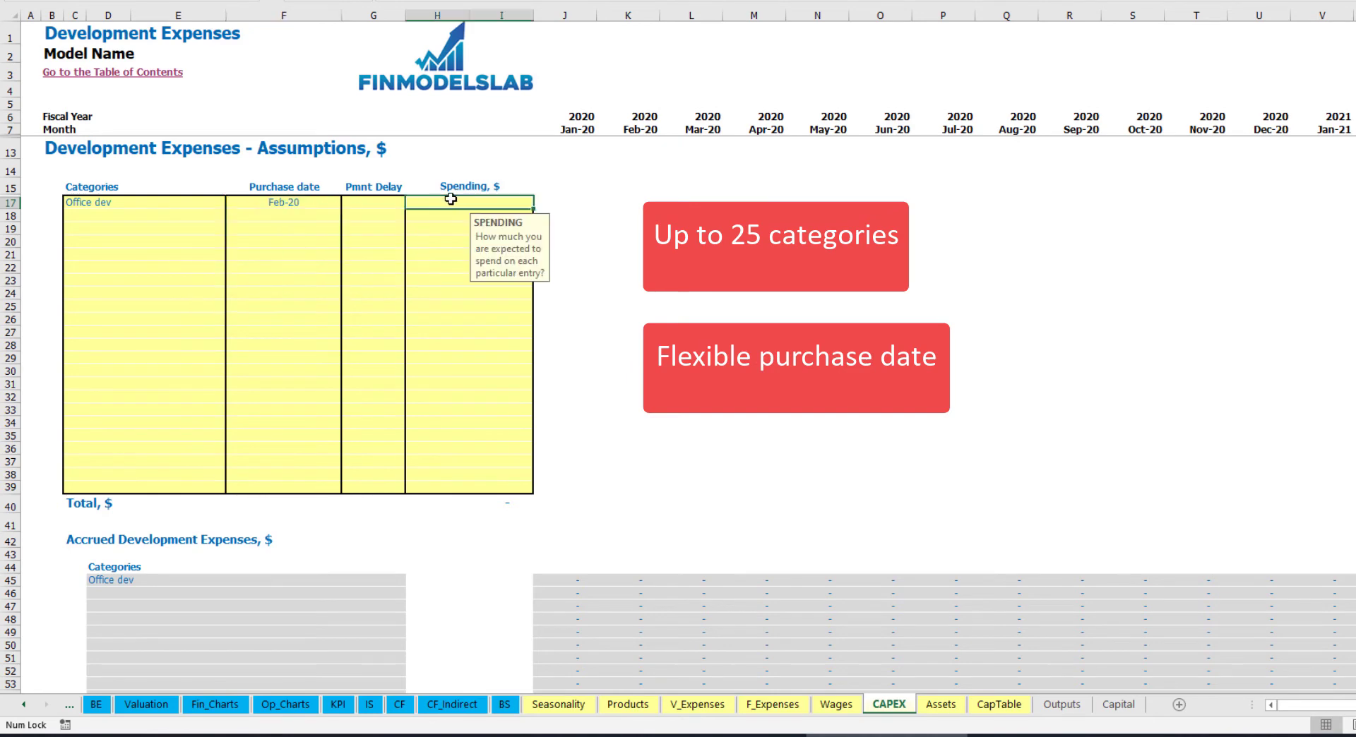
type("10000")
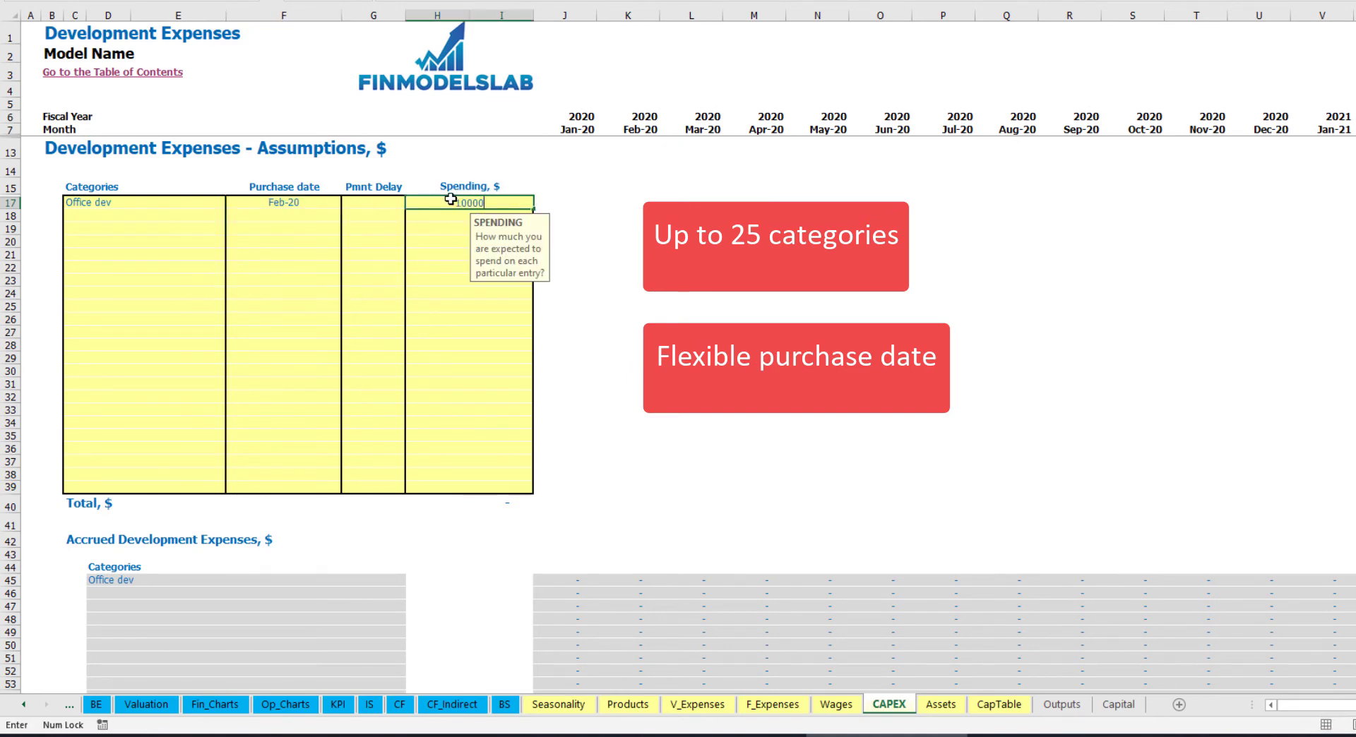
key("Return")
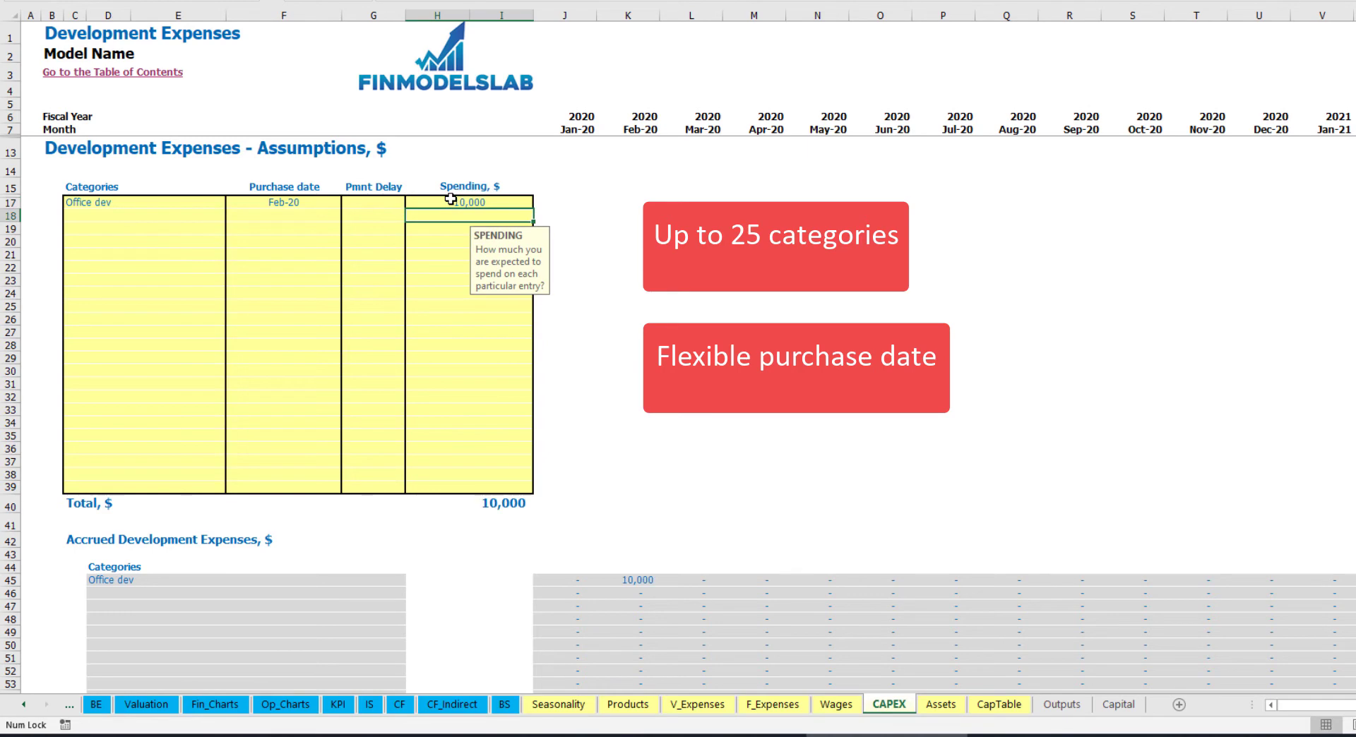
Set the payment delay of the Office dev expense to 2M
left_click(382, 199)
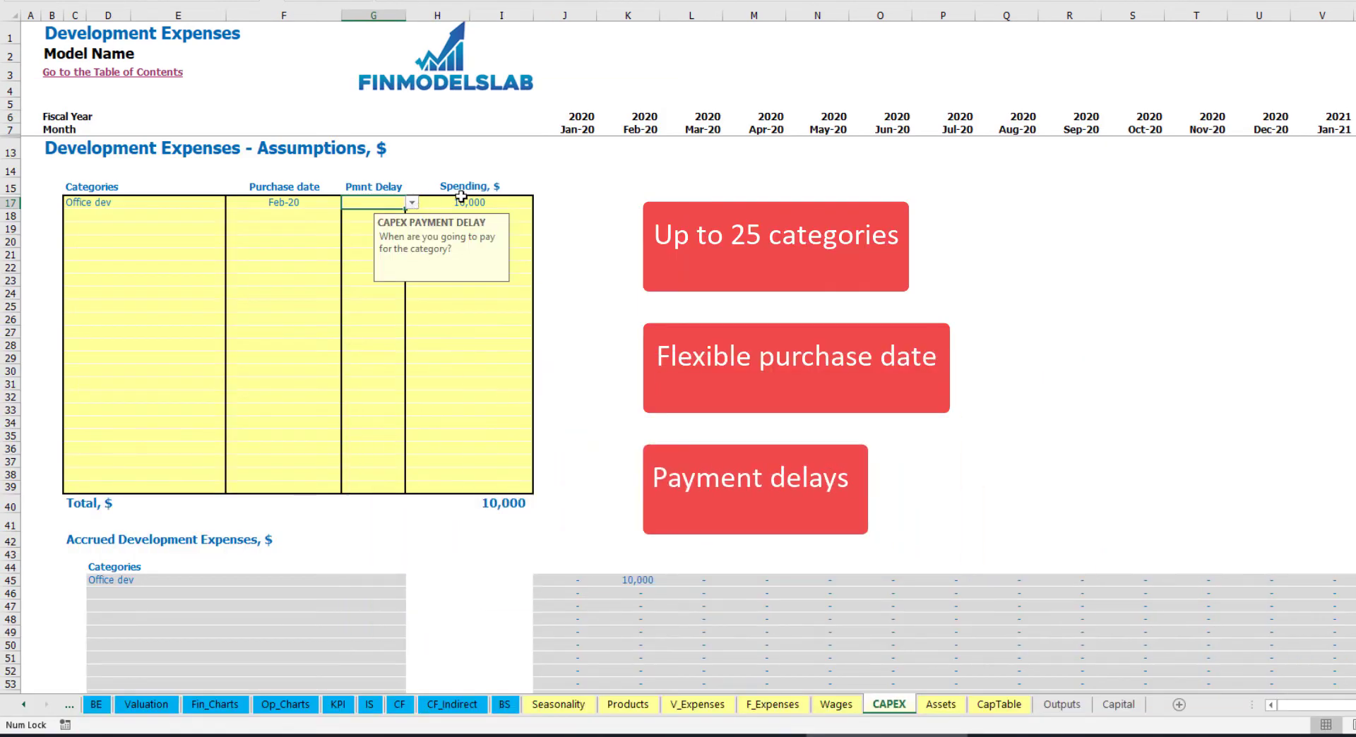
left_click(412, 204)
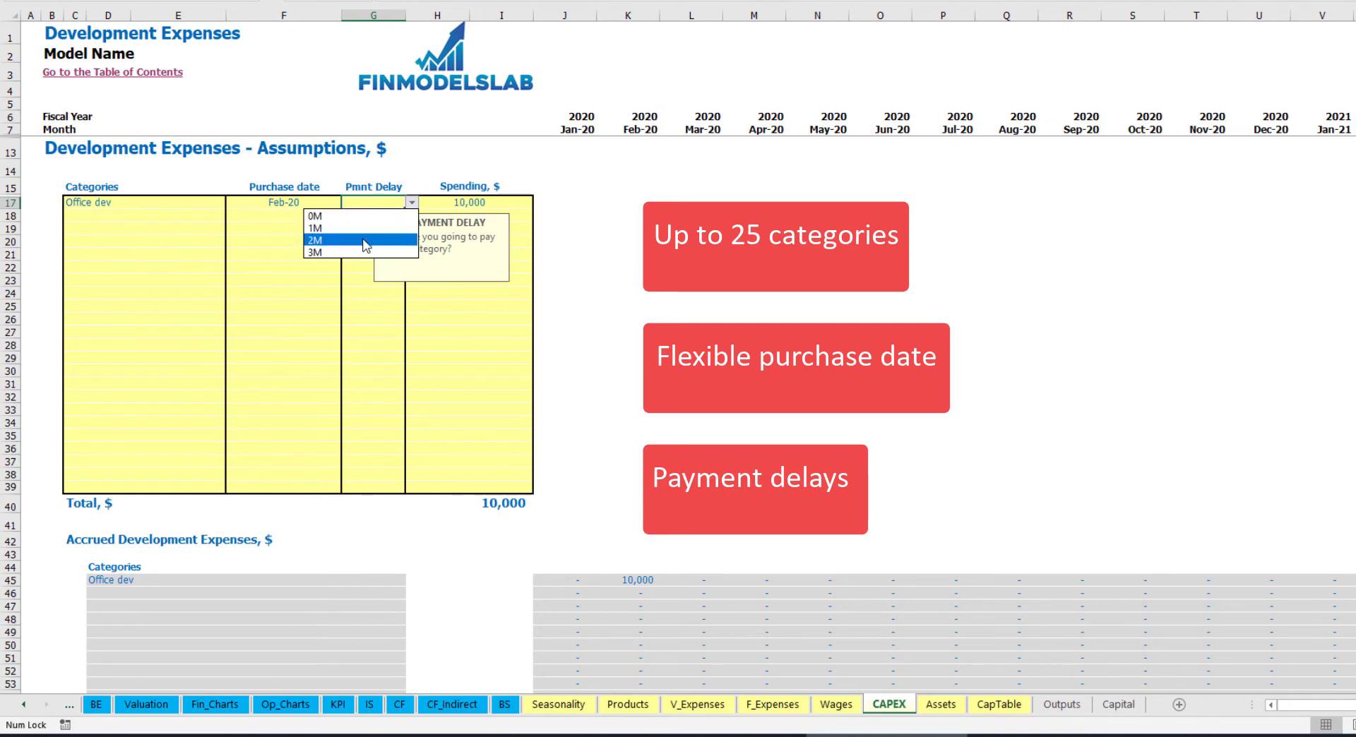
left_click(366, 240)
left_click(681, 242)
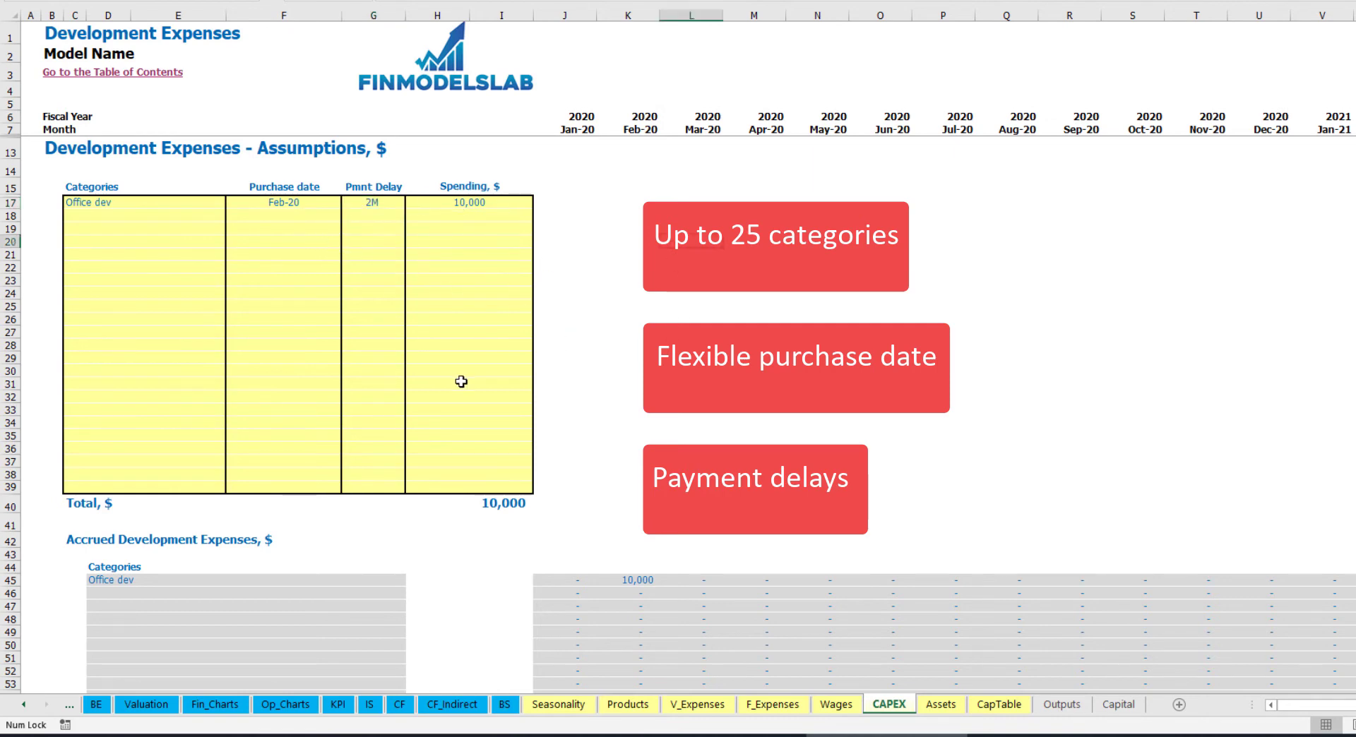
Compare the Office dev amount accrued in Feb-20 with the amount paid in Apr-20
left_click(635, 579)
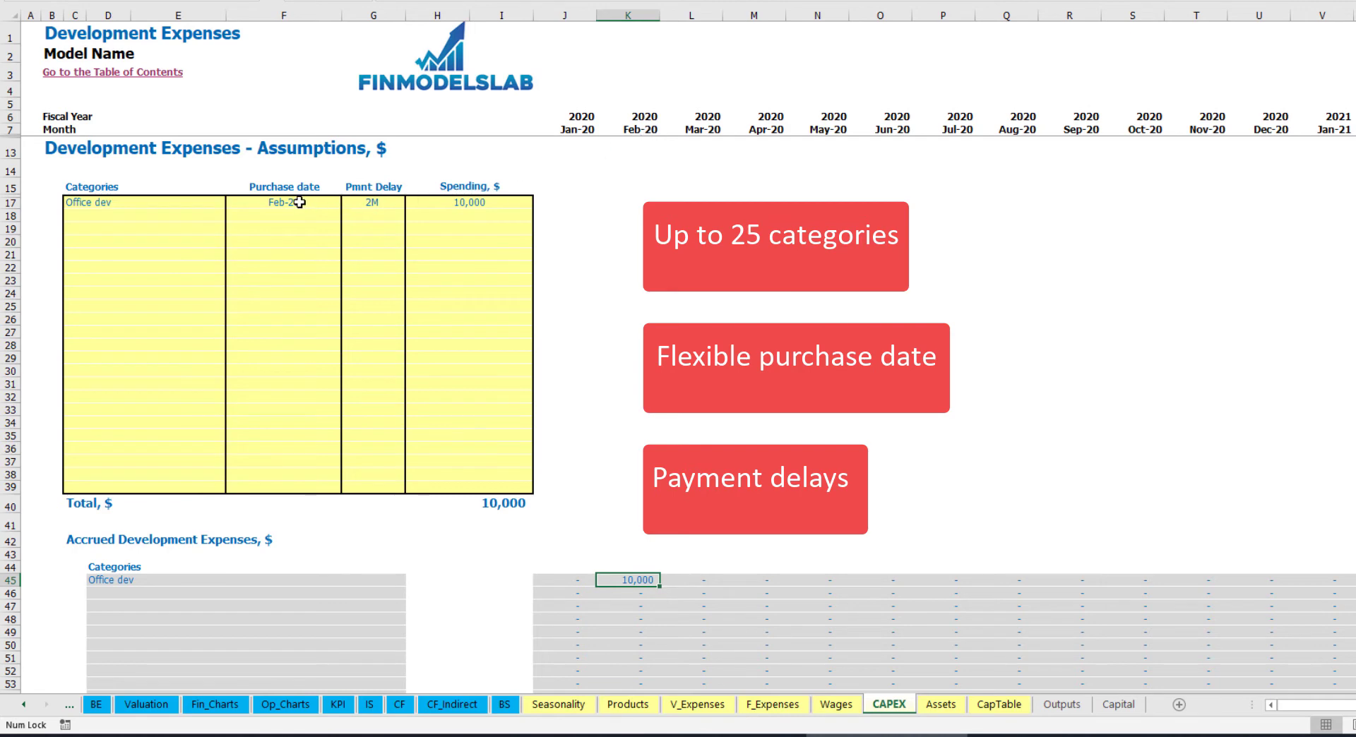
scroll(639, 308, "down", 10)
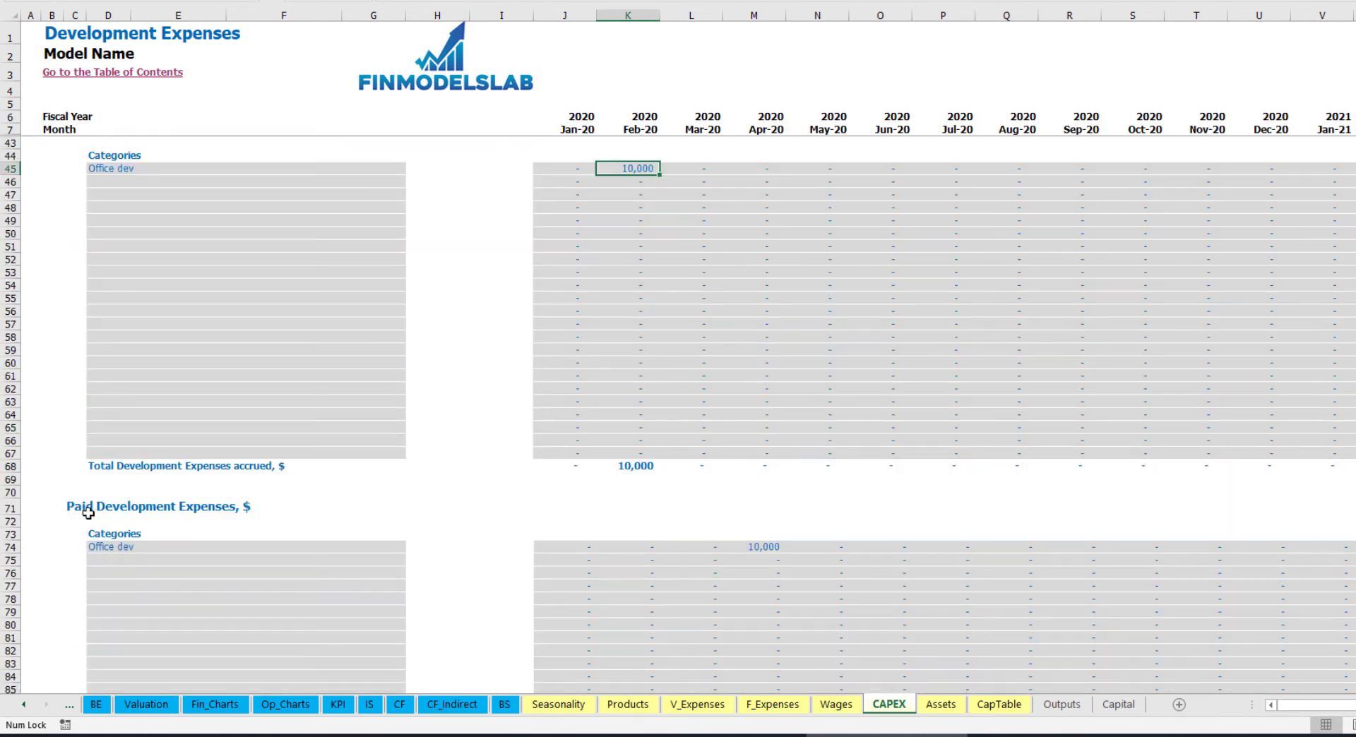
left_click(754, 548)
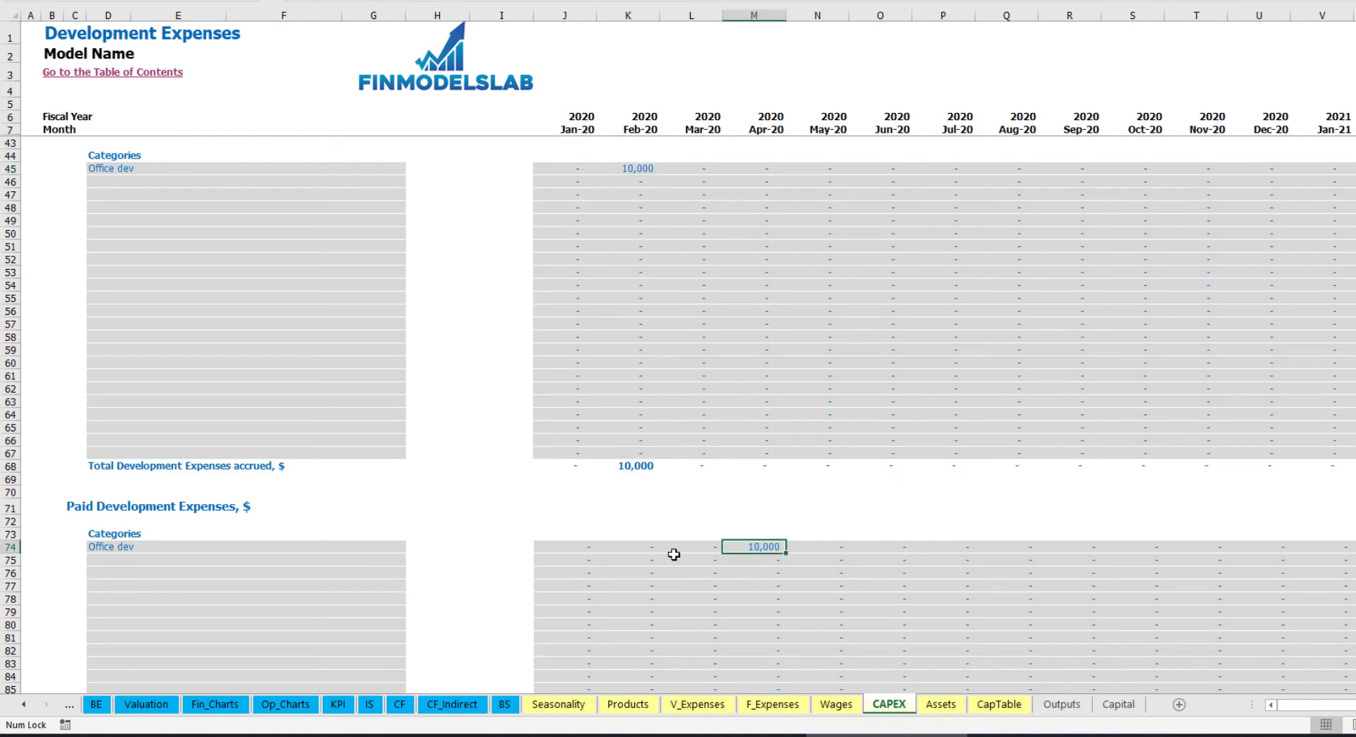
Add a development expense category Other dev exp with purchase date Mar-20 and spending of 5,000
scroll(729, 547, "down", 13)
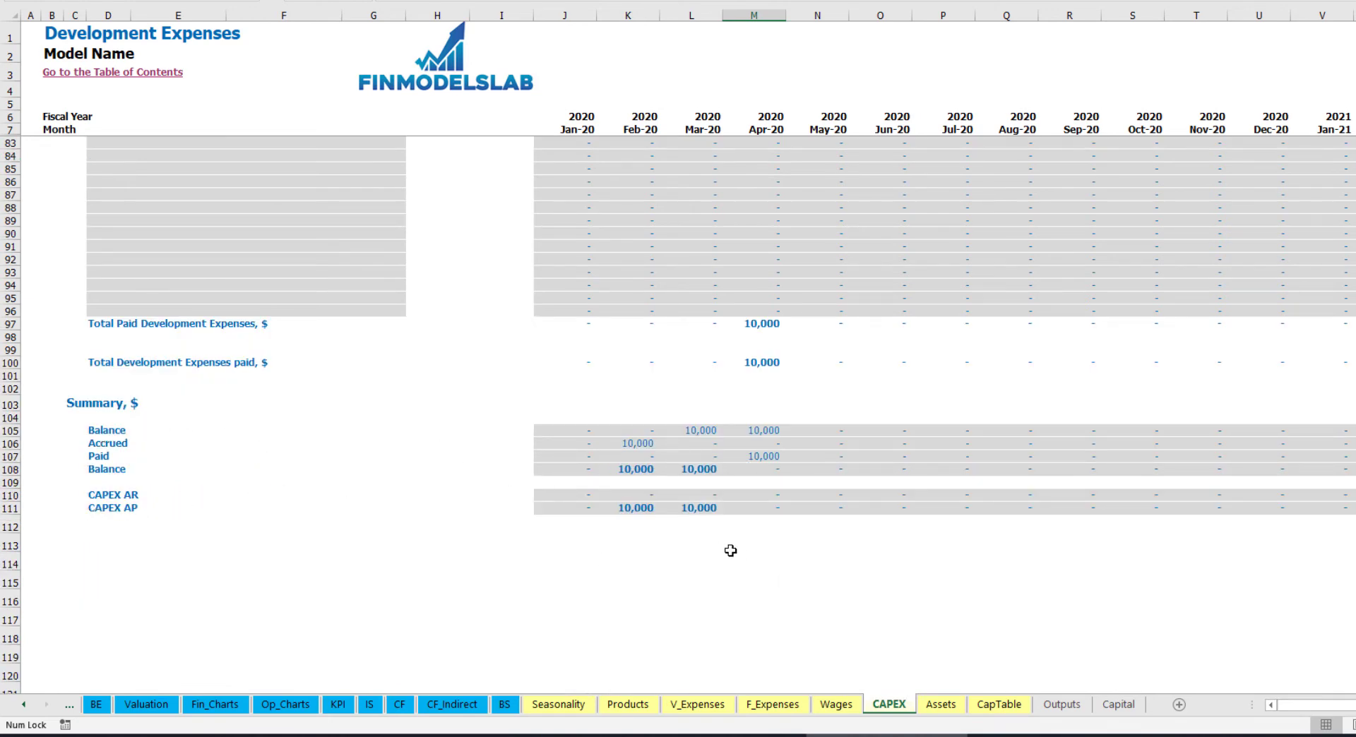
scroll(700, 417, "up", 20)
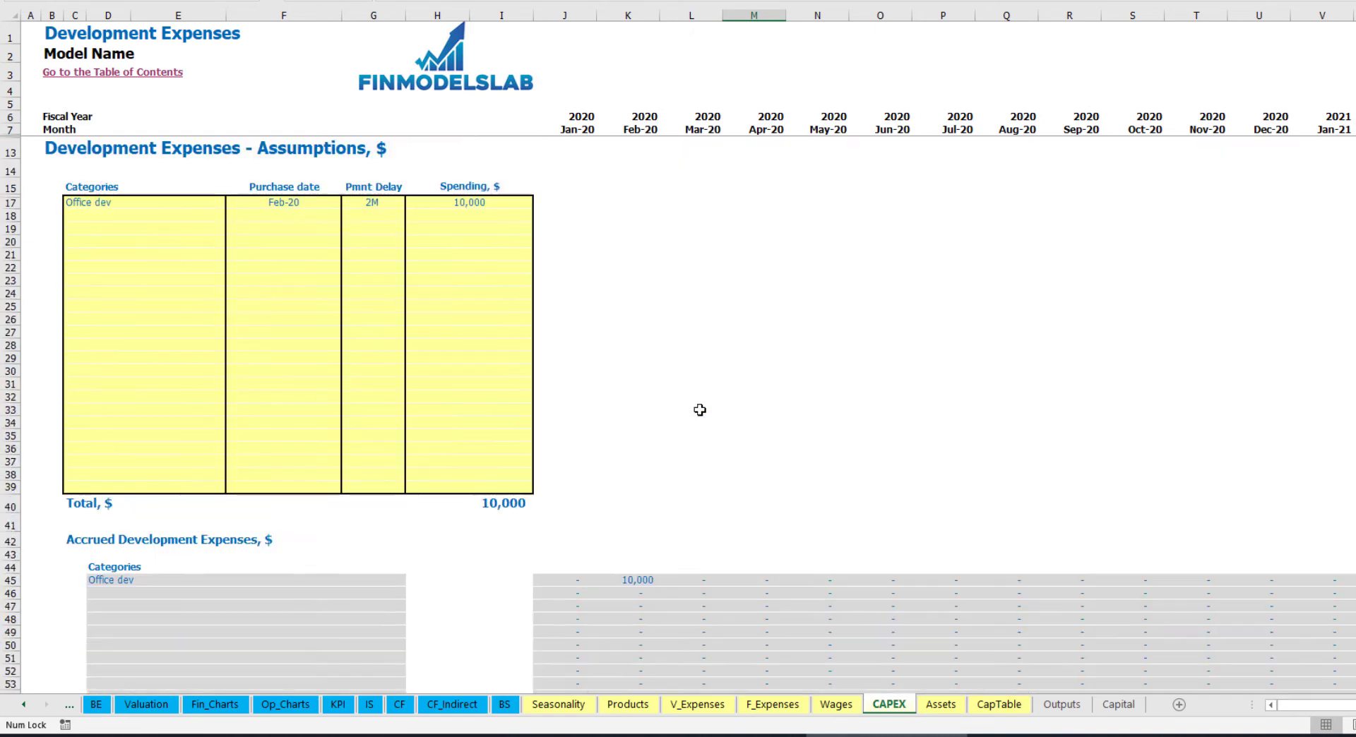
left_click(121, 214)
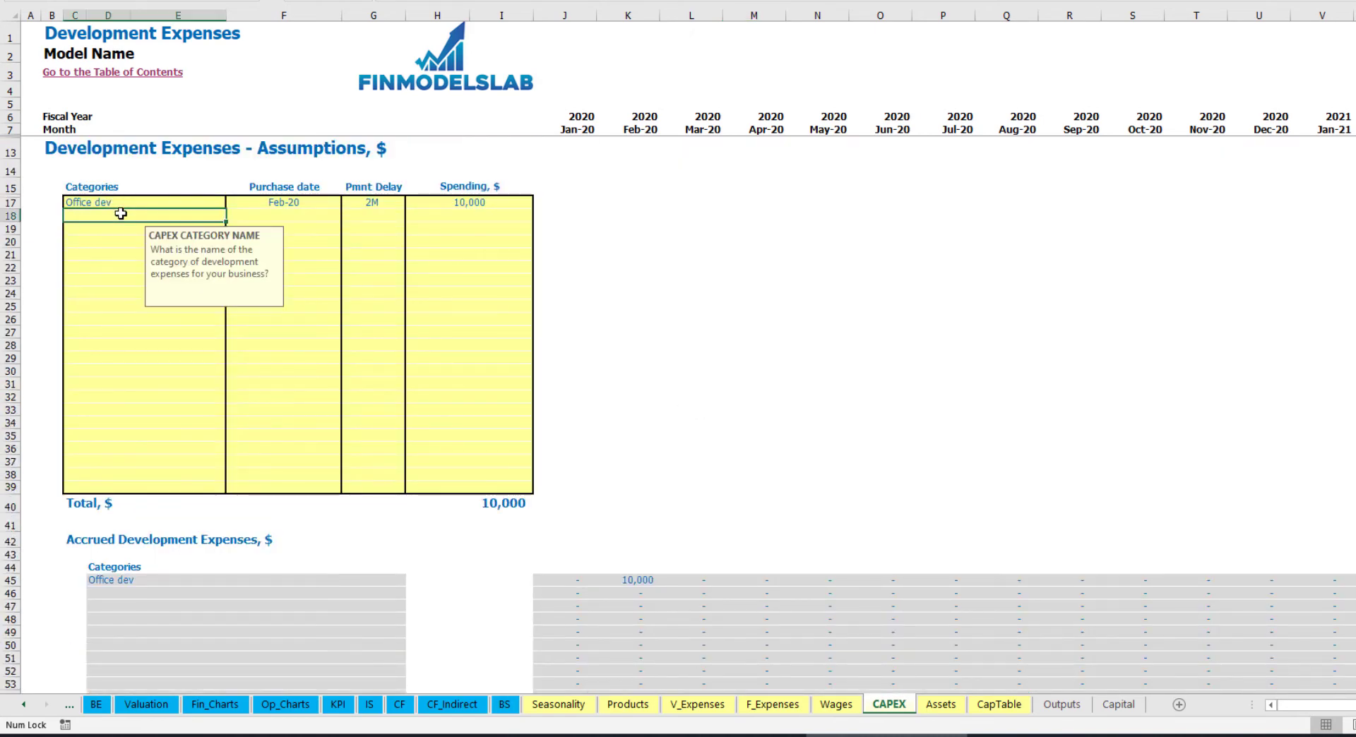
type("Other dev")
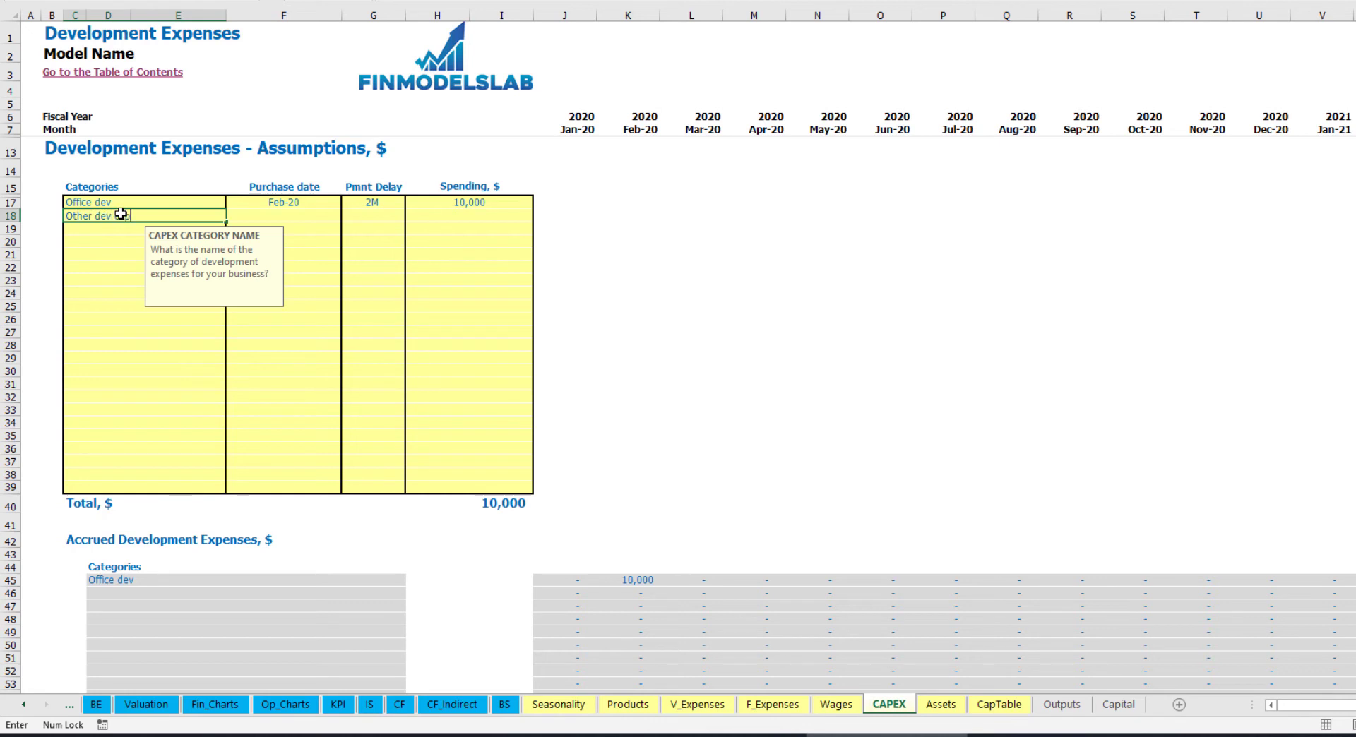
key("Return")
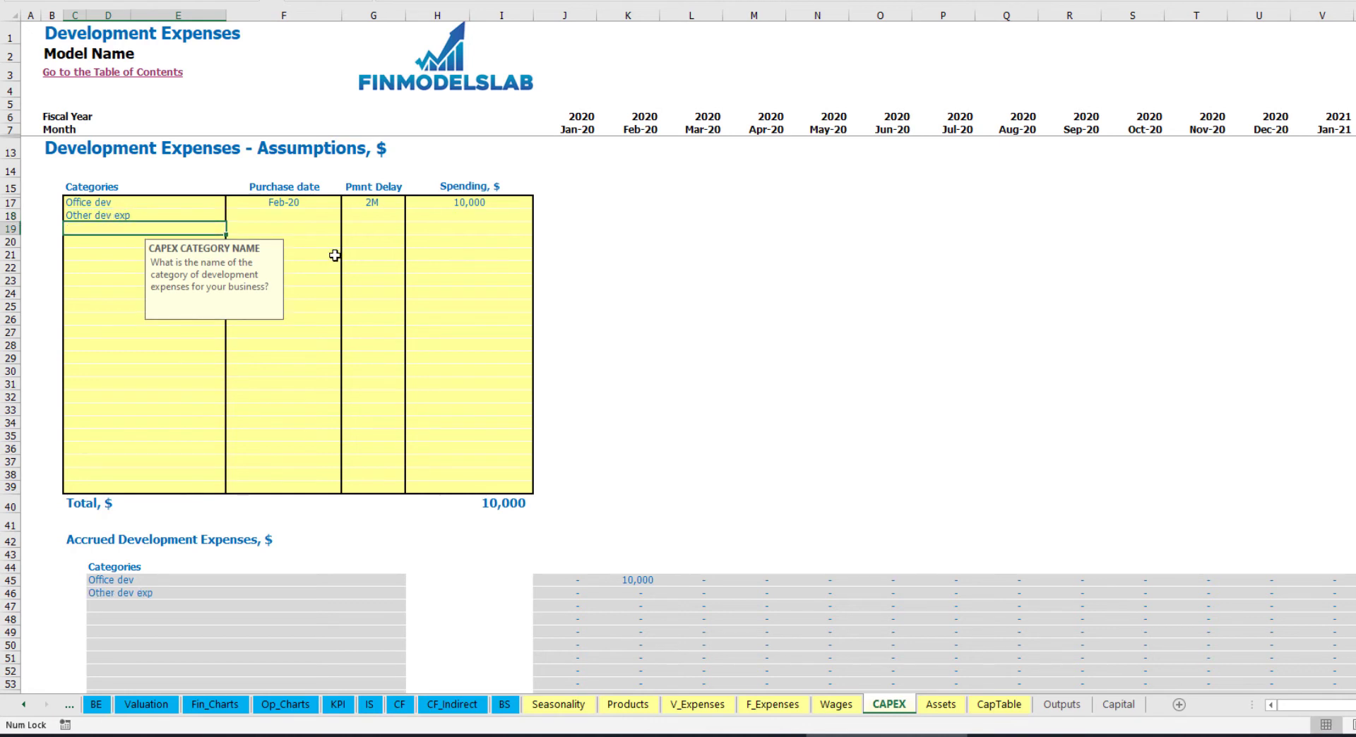
left_click(319, 215)
left_click(349, 215)
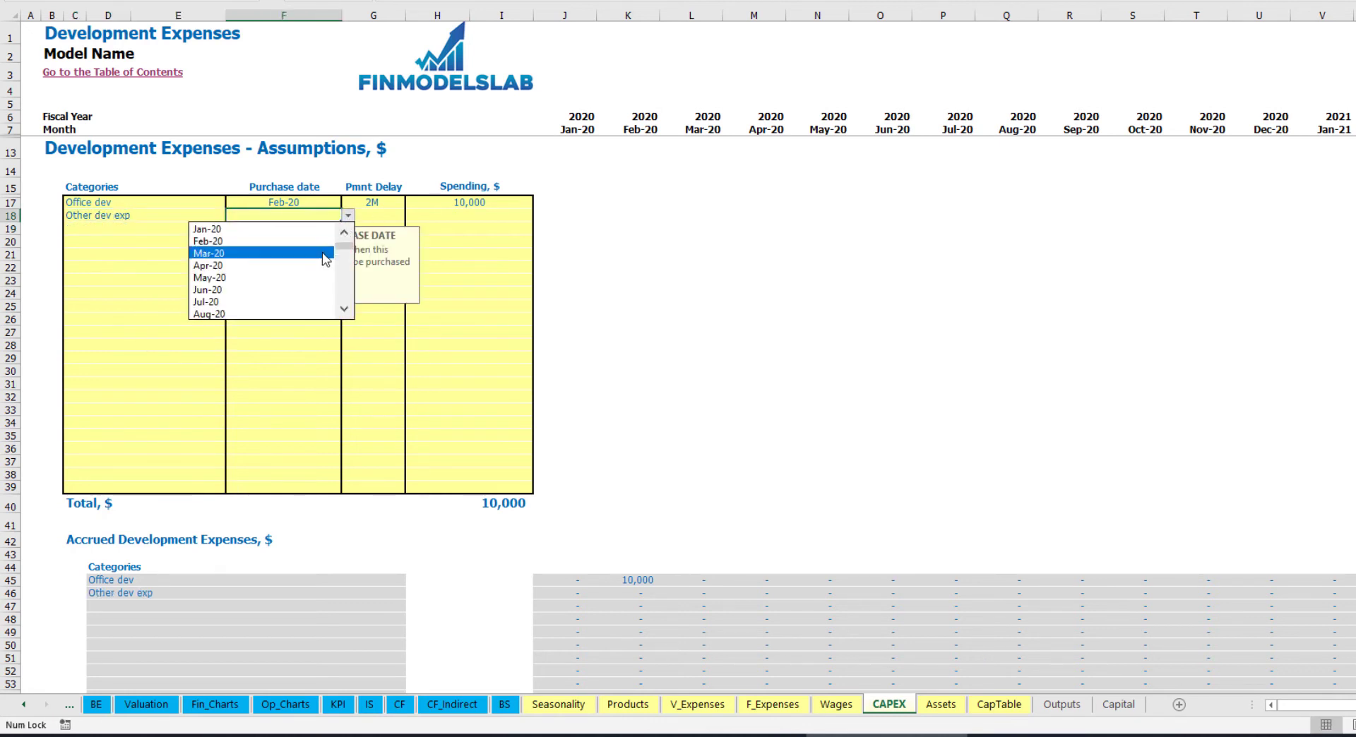
left_click(240, 250)
left_click(450, 220)
type("5,00")
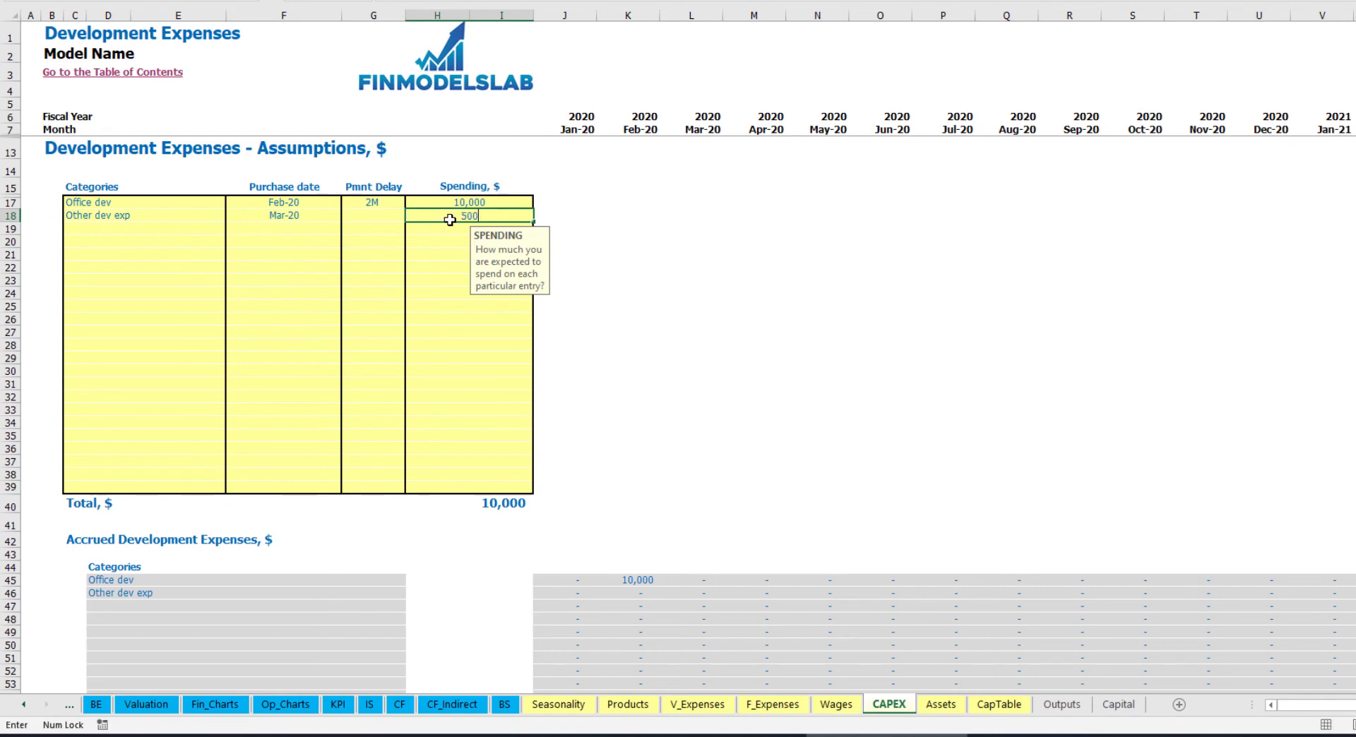
type("0")
key("Return")
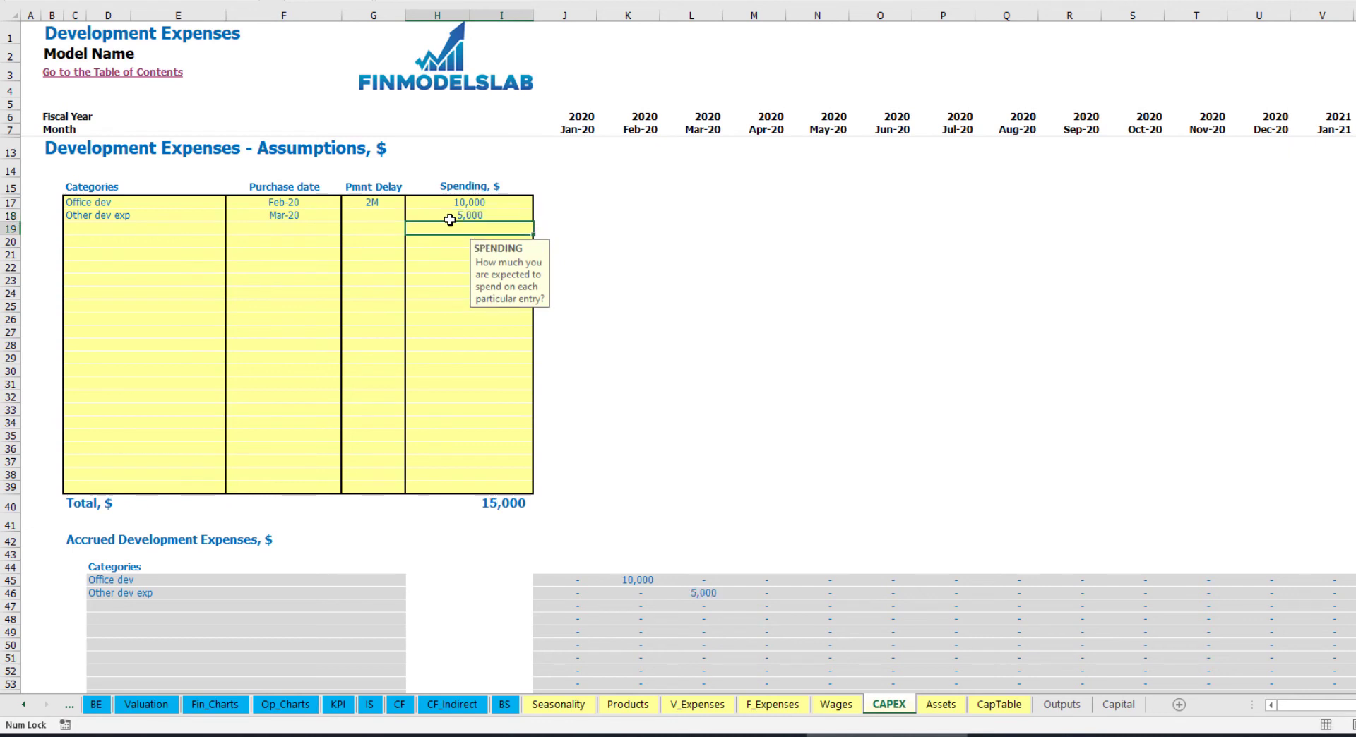
Set the payment delay of the Other dev exp category to 0M
left_click(386, 219)
left_click(412, 217)
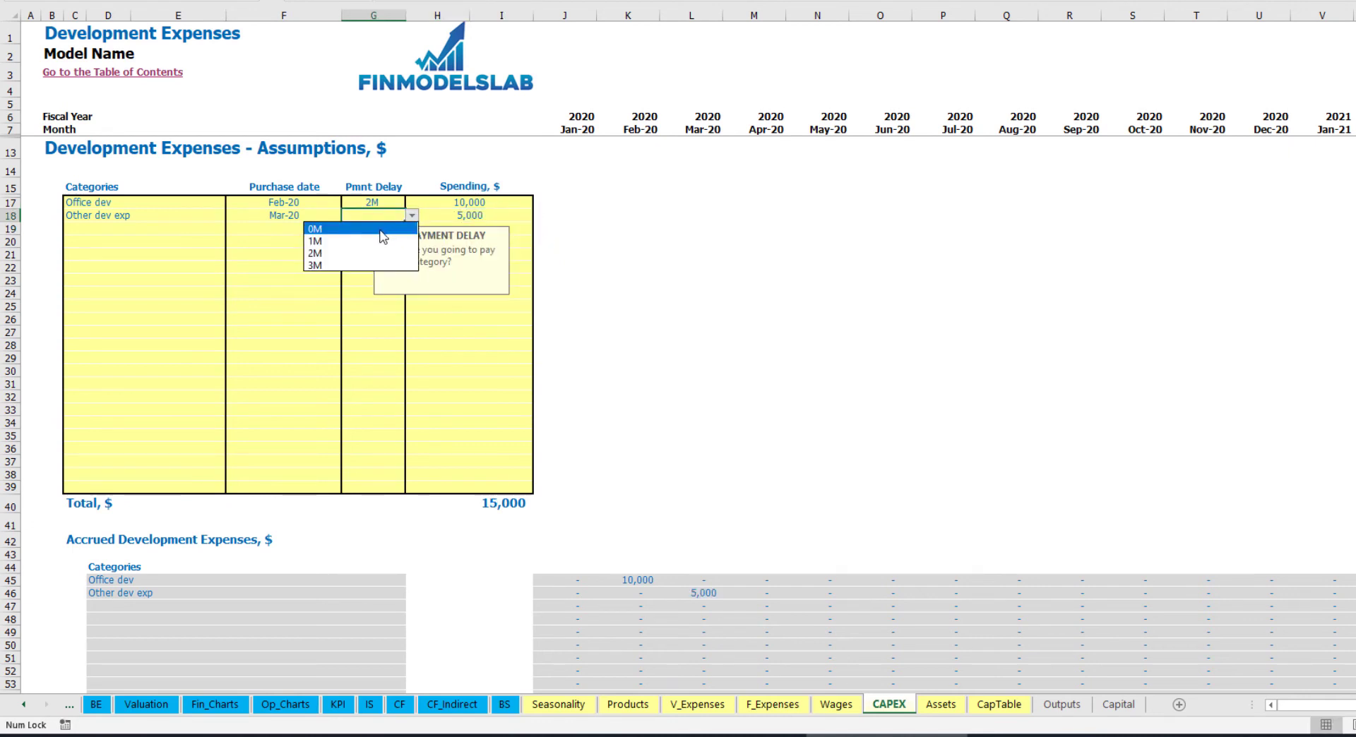
left_click(380, 230)
Compare the Mar-20 accrued amount of Other dev exp with its paid amount in the Paid Development Expenses section
scroll(671, 541, "down", 3)
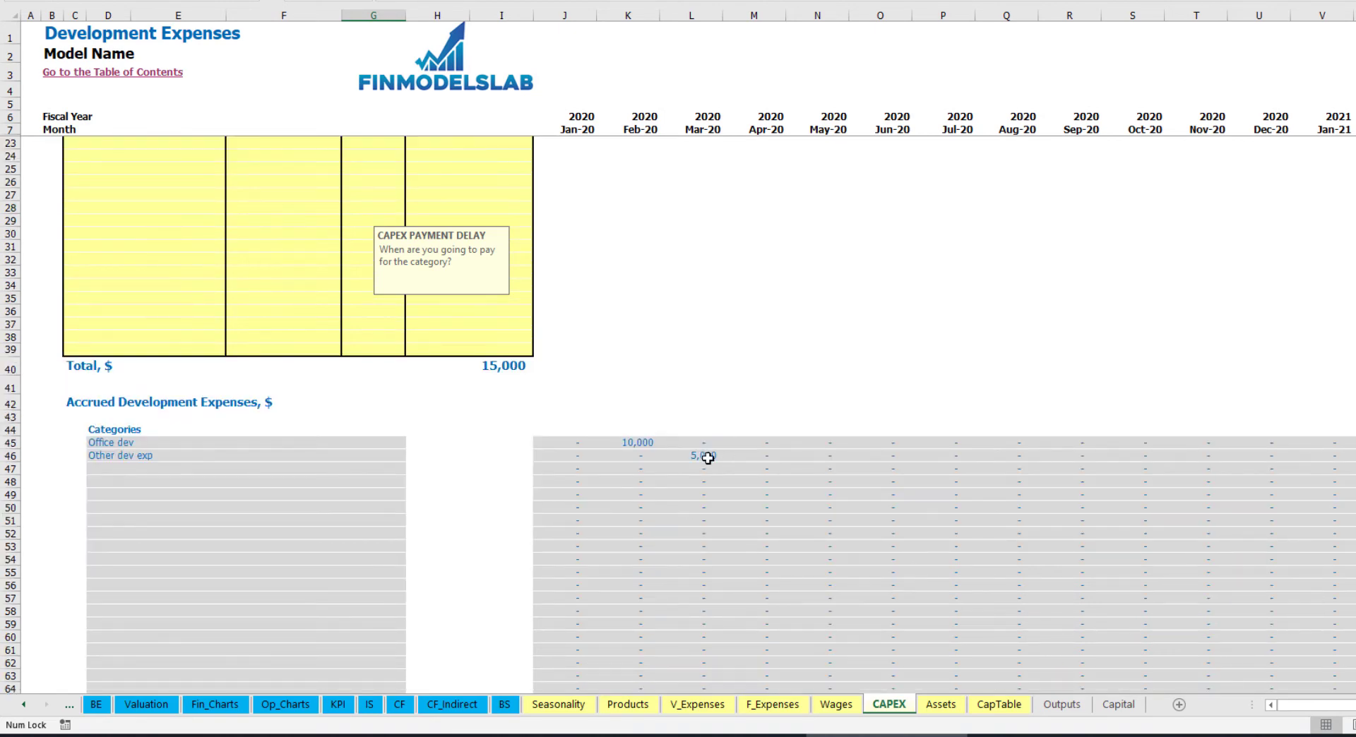
left_click(706, 457)
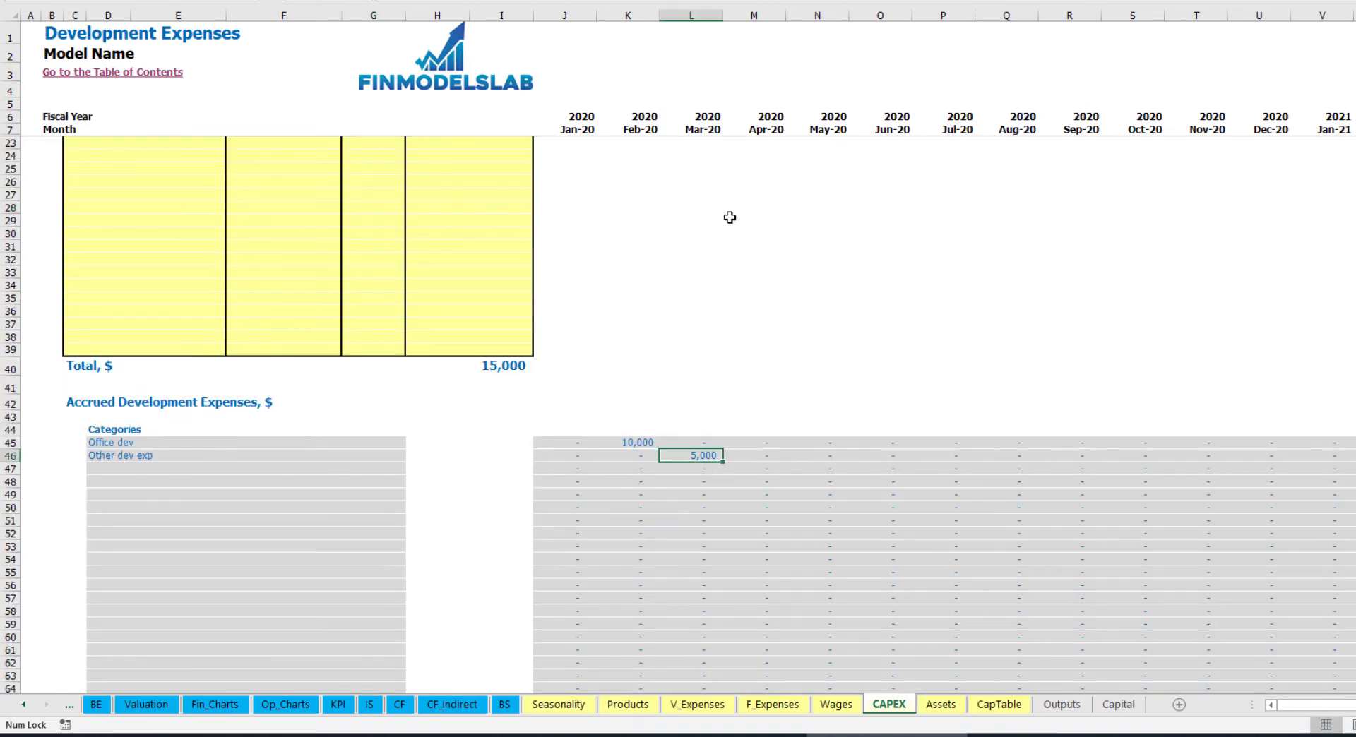
scroll(693, 457, "down", 10)
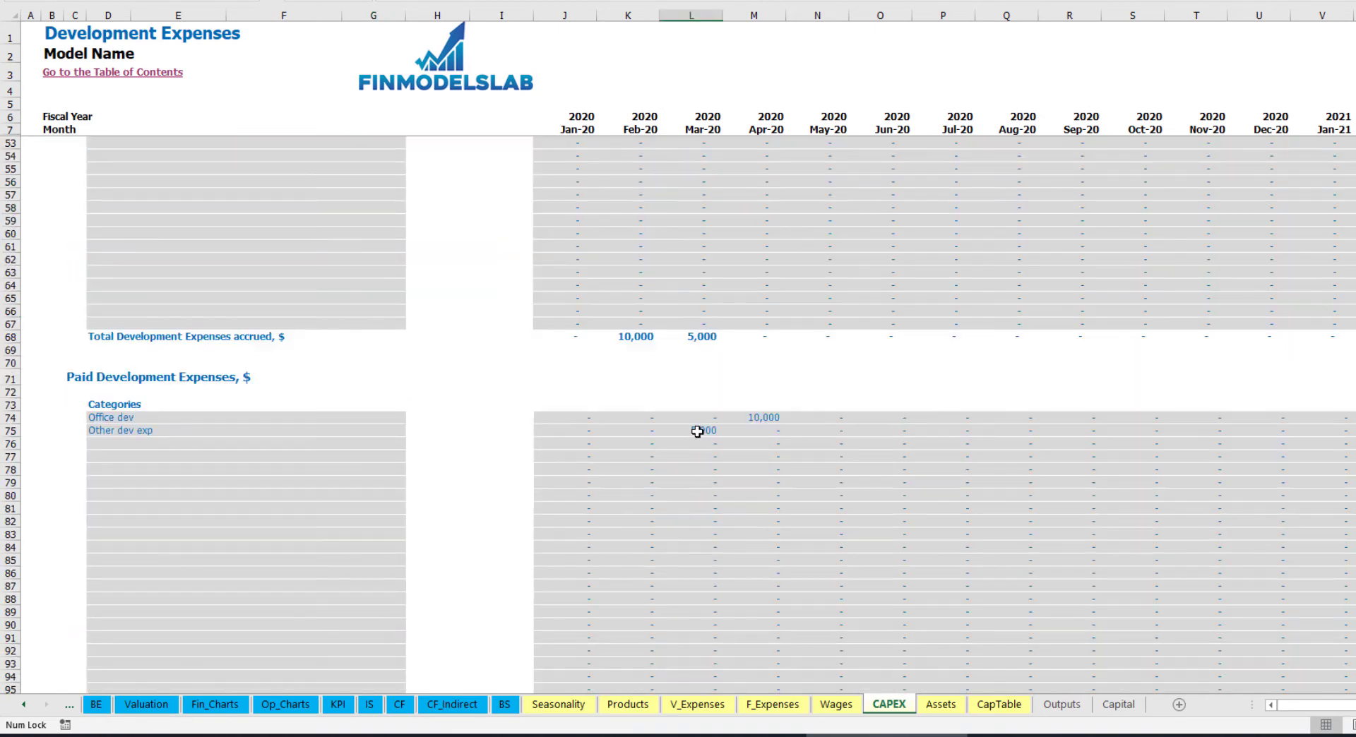
scroll(697, 432, "up", 13)
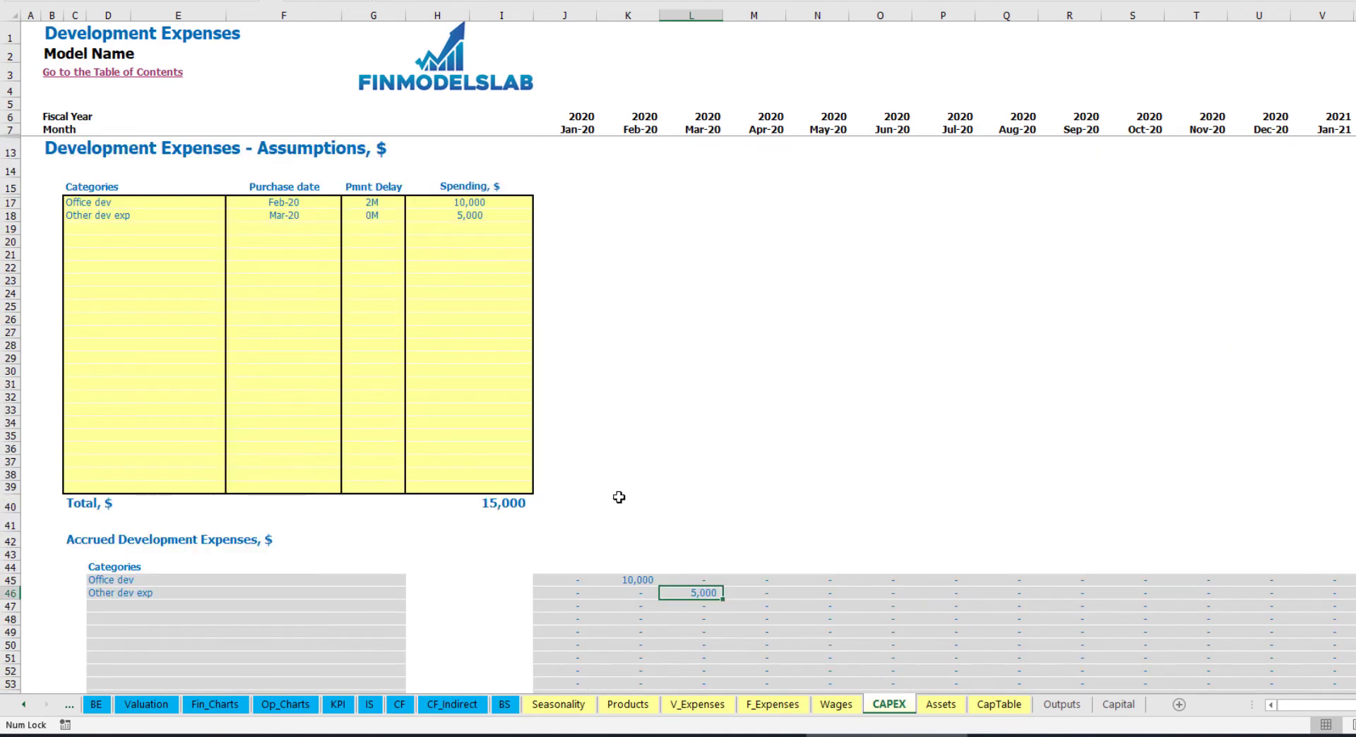
Open the Assets sheet and examine the book depreciation and the opening and closing net book values of Development Expenses
left_click(939, 708)
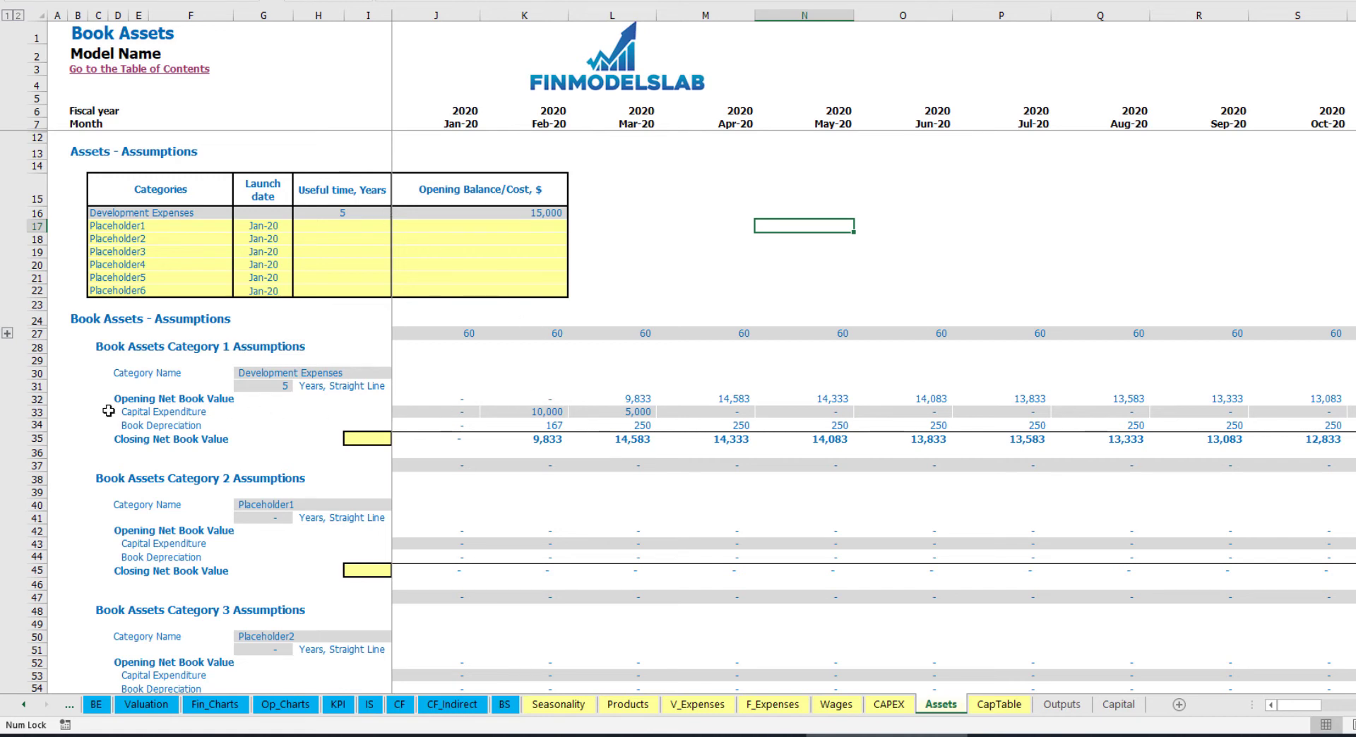
left_click(35, 424)
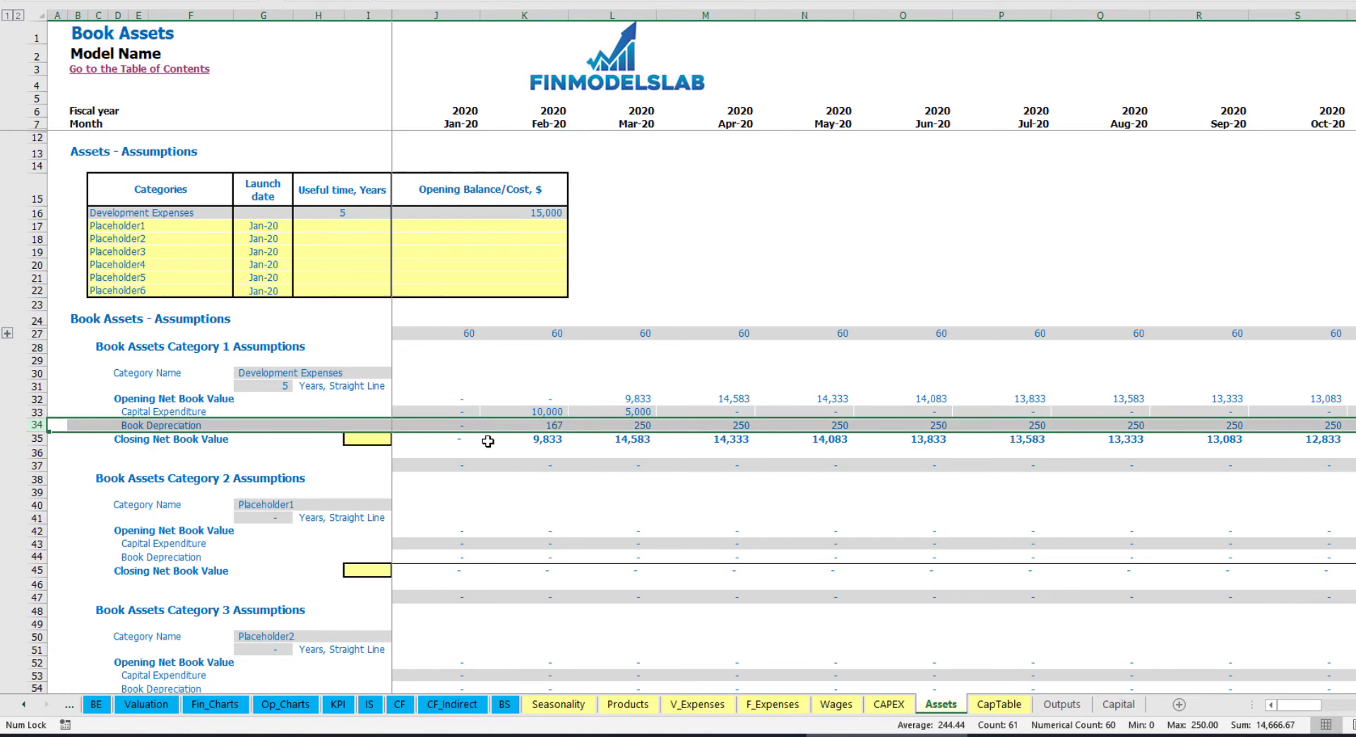
left_click_drag(432, 402, 776, 403)
left_click_drag(457, 442, 867, 444)
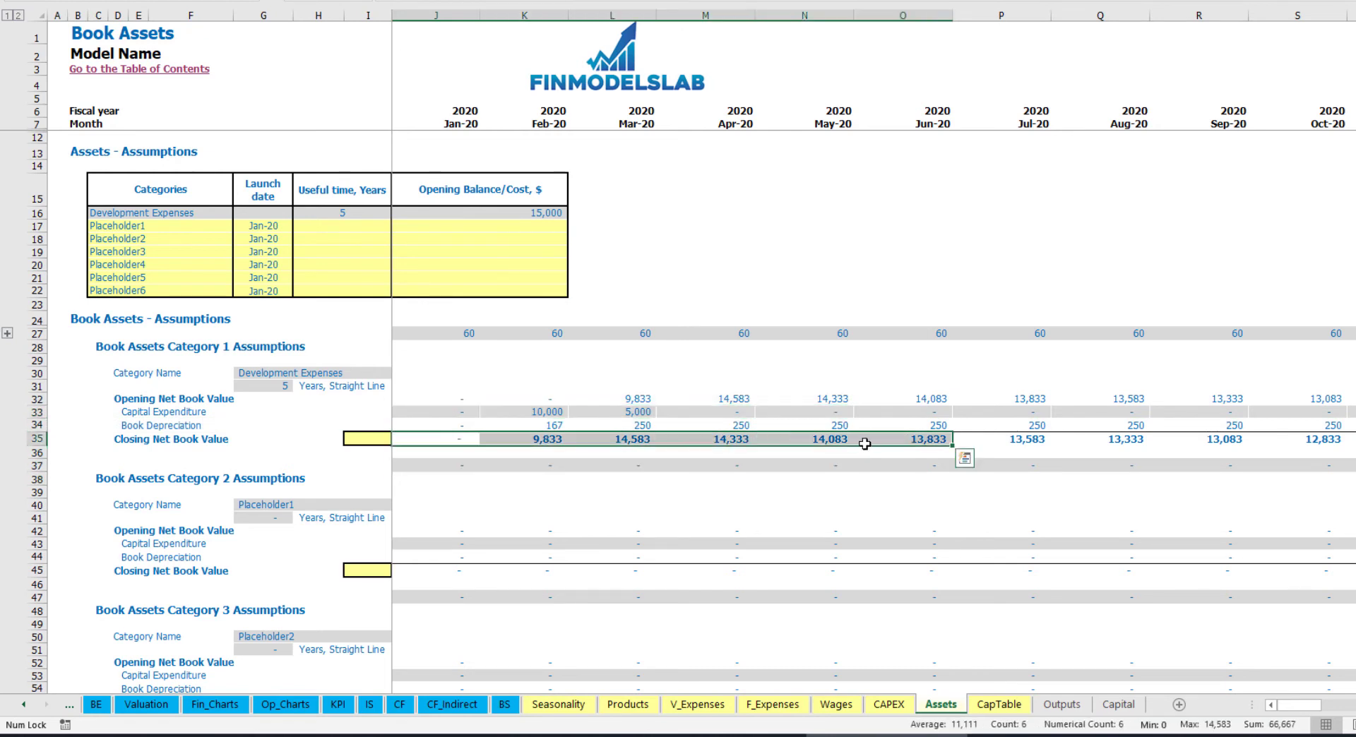
Rename the asset category Placeholder1 as Other assets, with a useful time of 10 years and an opening cost of 25,000
left_click(181, 221)
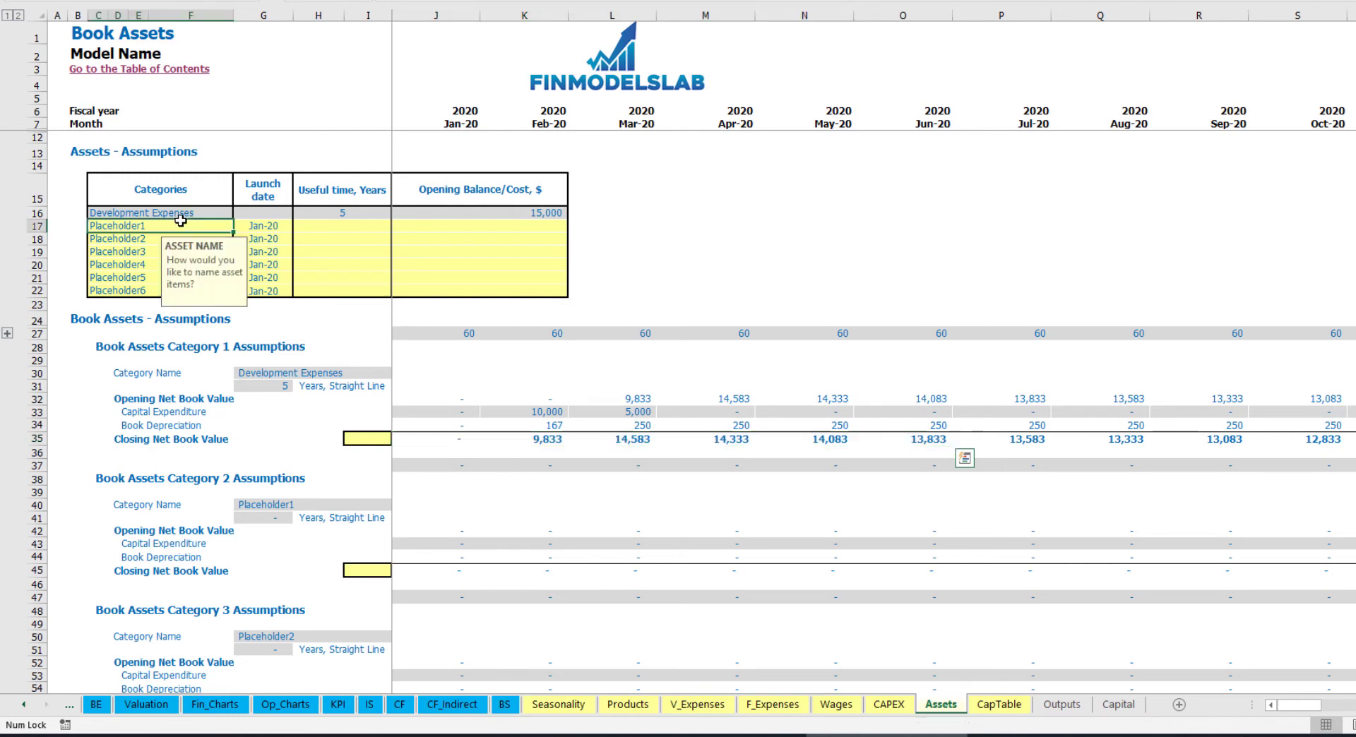
type("Other ass")
key("BackSpace")
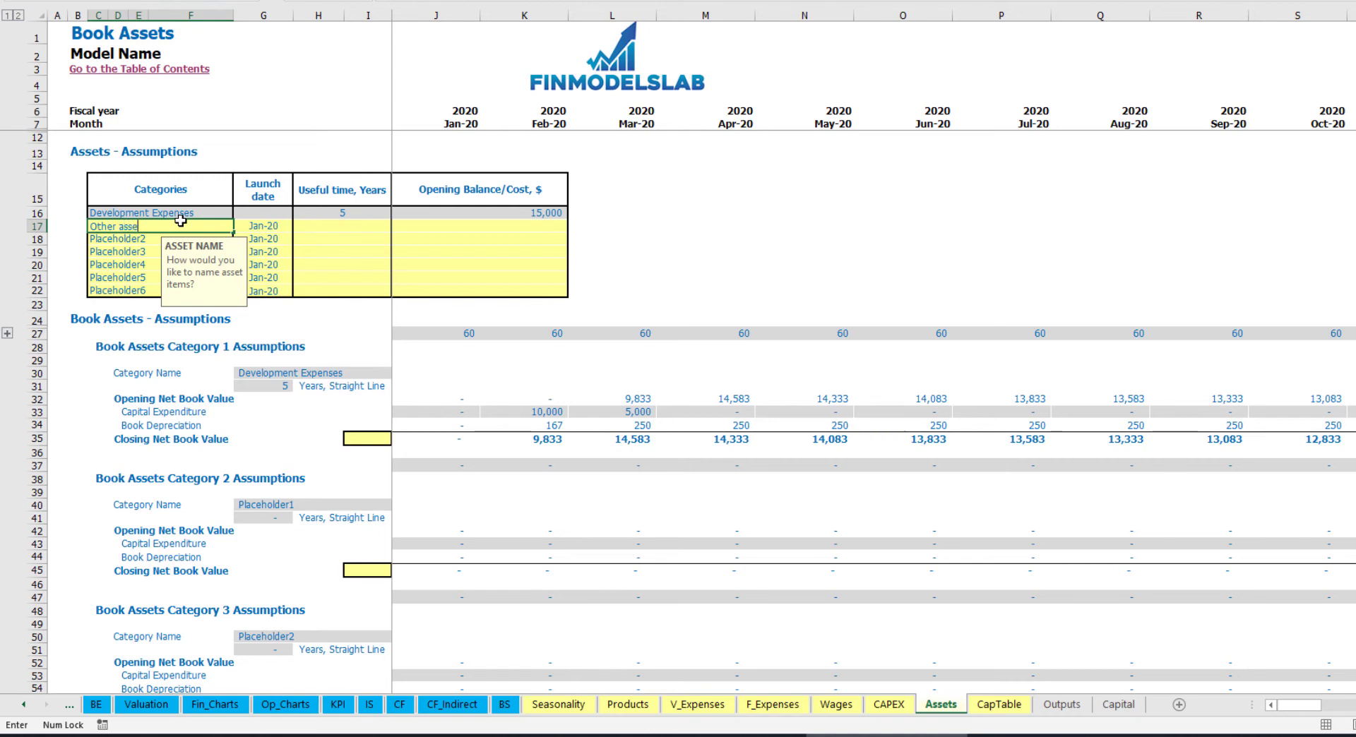
type("ts")
left_click(378, 224)
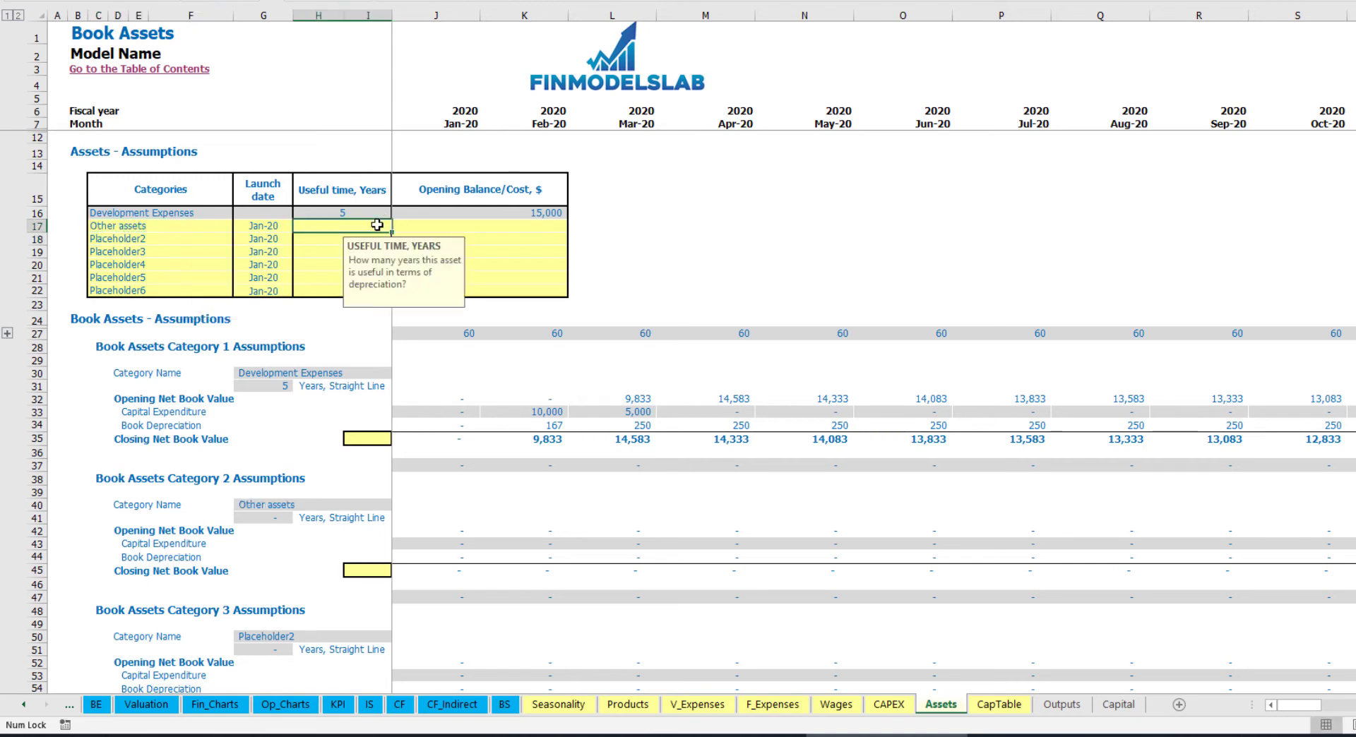
type("10")
key("Return")
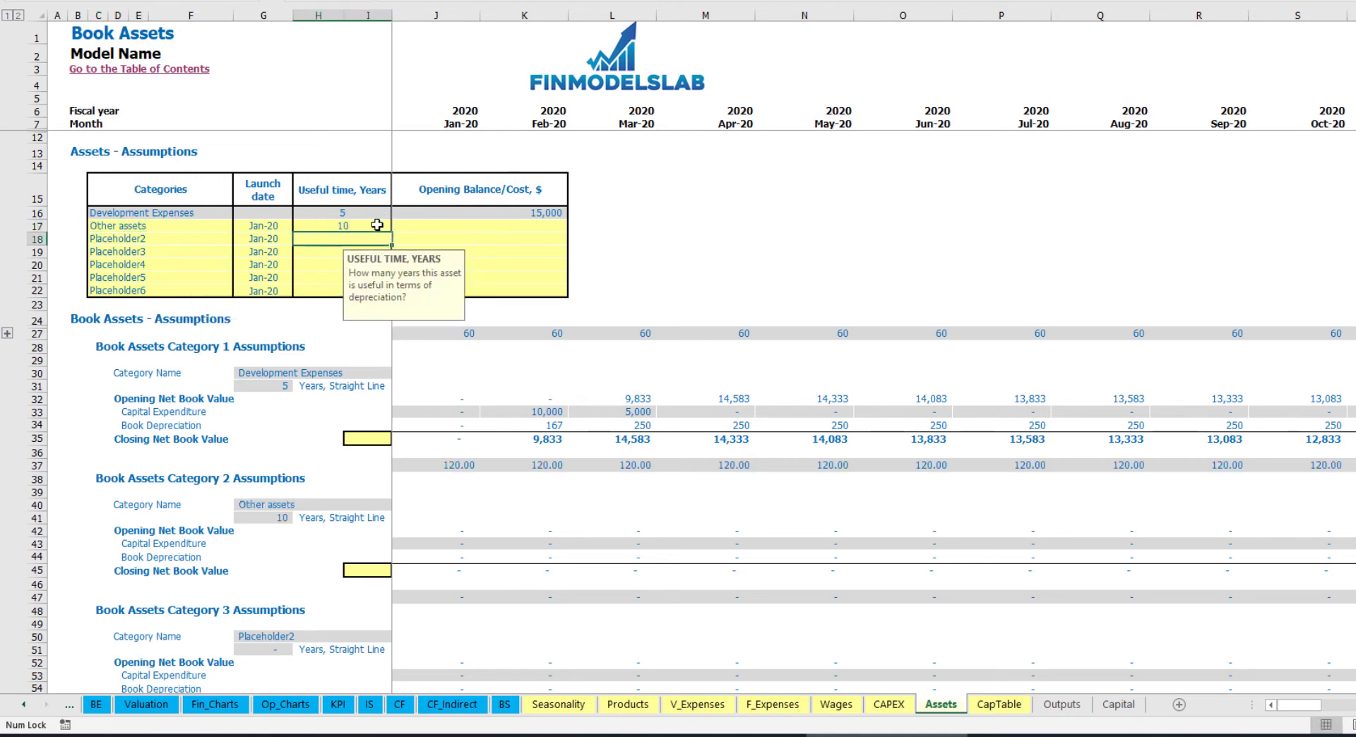
left_click(484, 227)
type("25000")
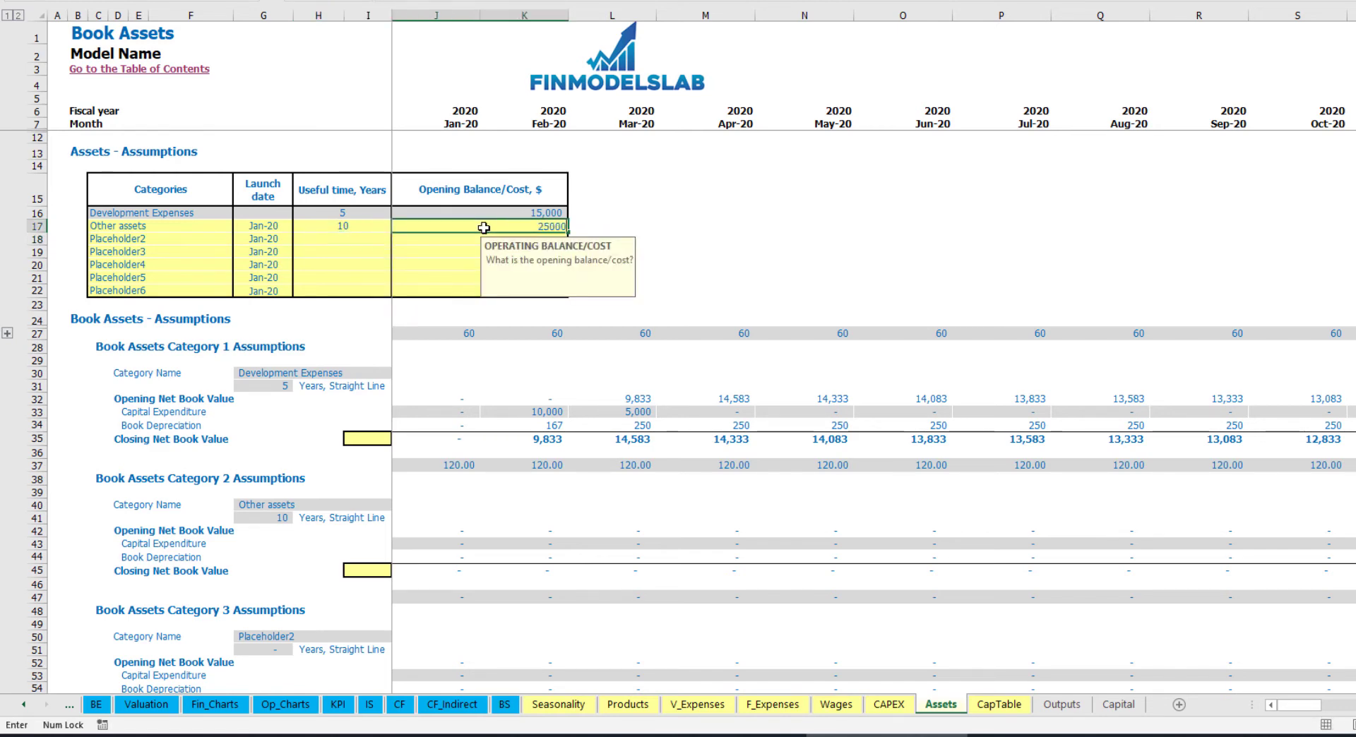
key("Return")
Set the launch date of Other assets to Apr-20
left_click(282, 226)
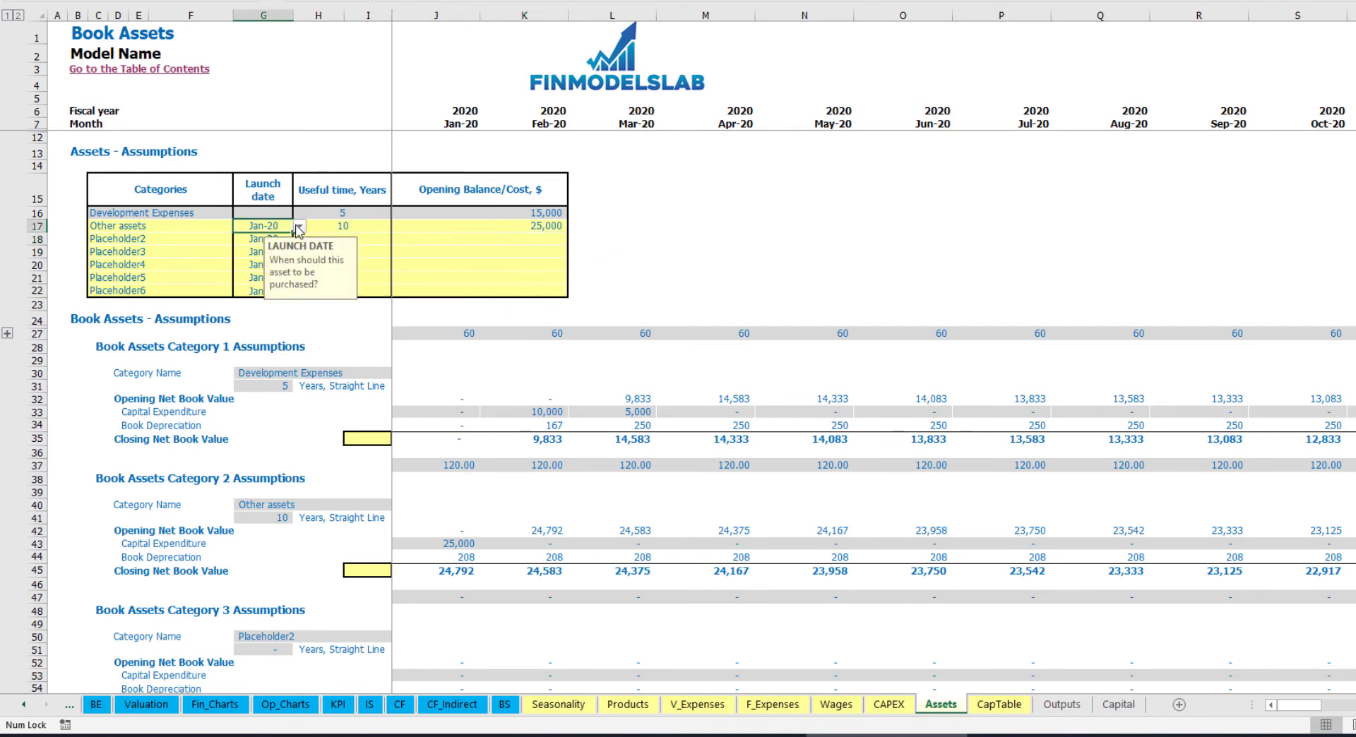
left_click(298, 226)
left_click(258, 272)
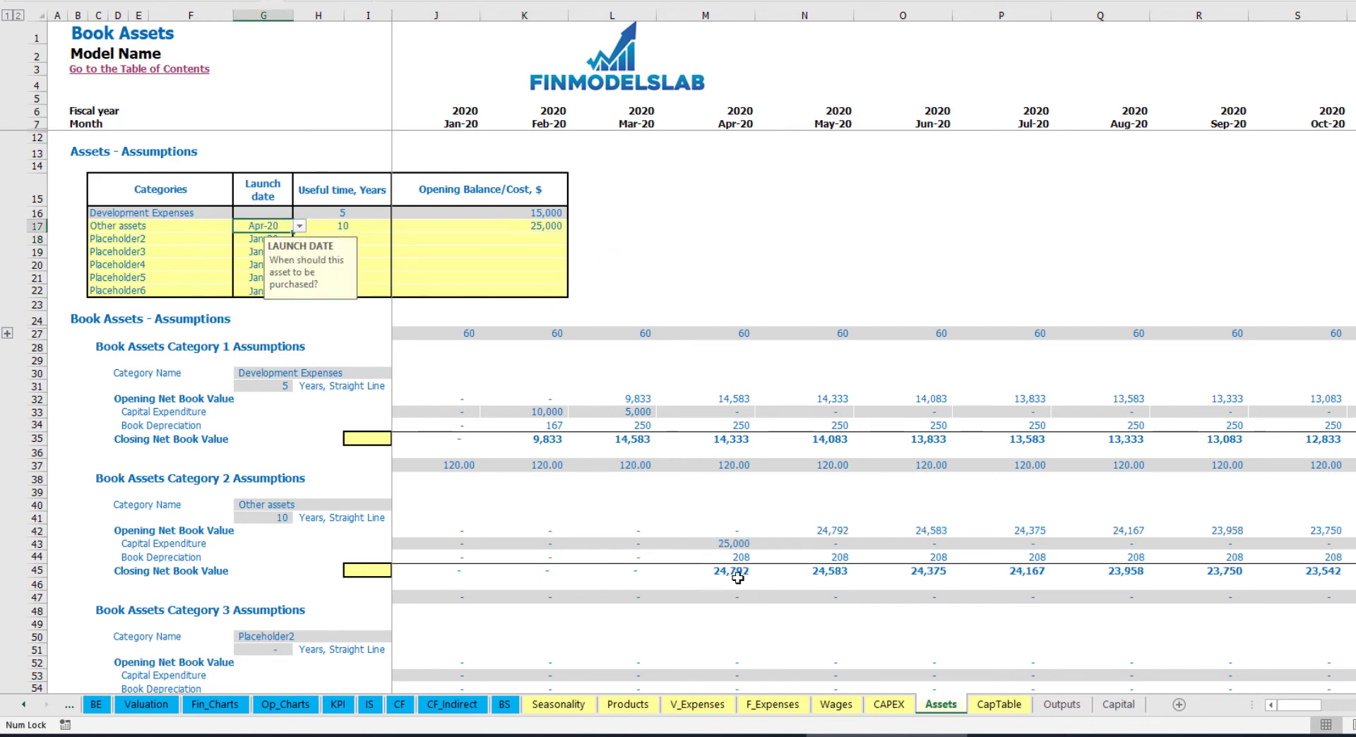
Examine the capital expenditure, book depreciation and closing net book value of Other assets from Apr-20 onward
left_click(736, 546)
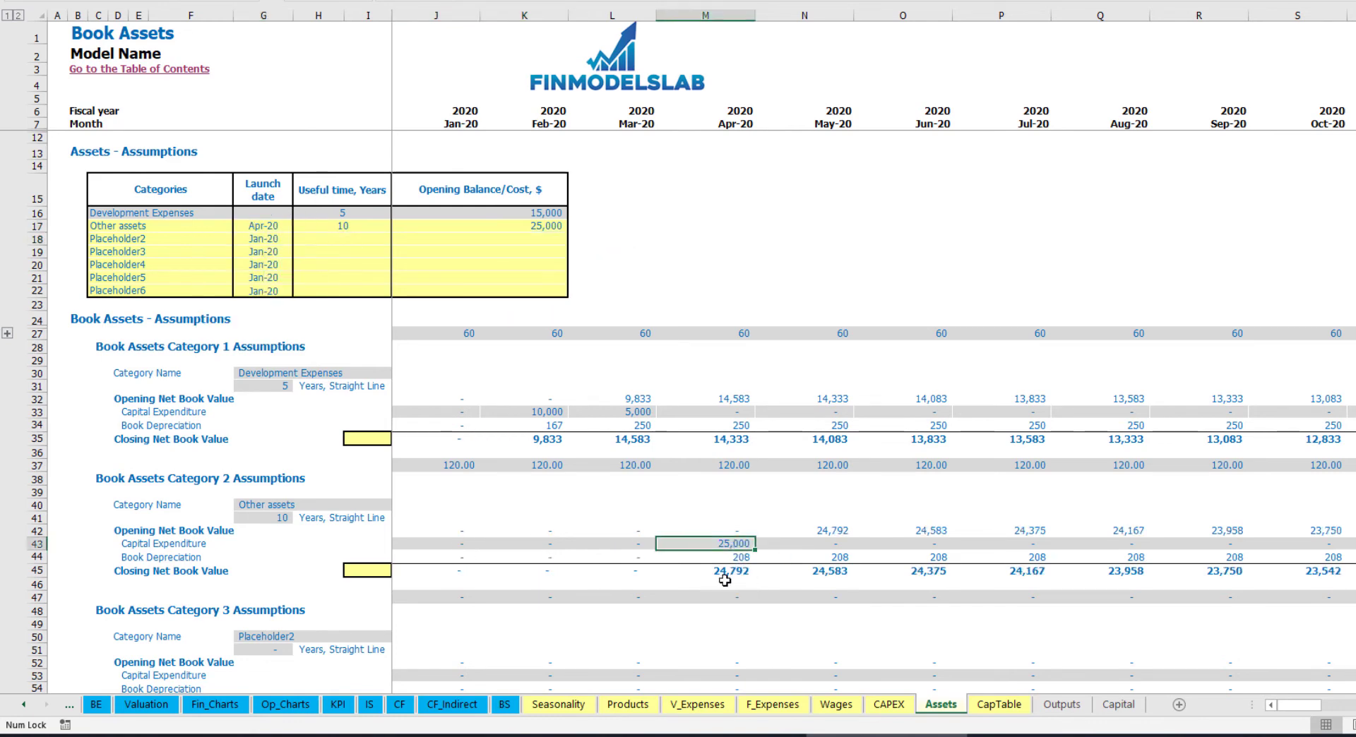
left_click_drag(741, 557, 1005, 554)
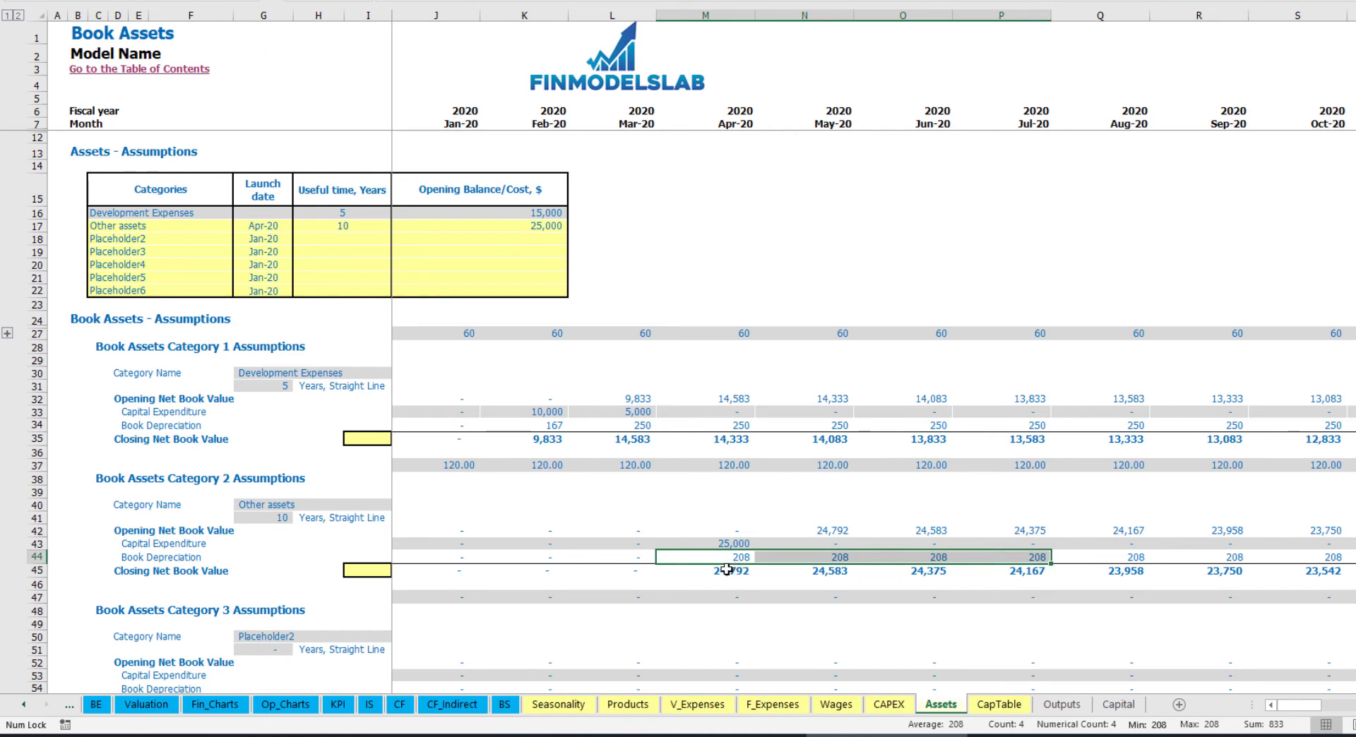
left_click_drag(723, 577, 1066, 569)
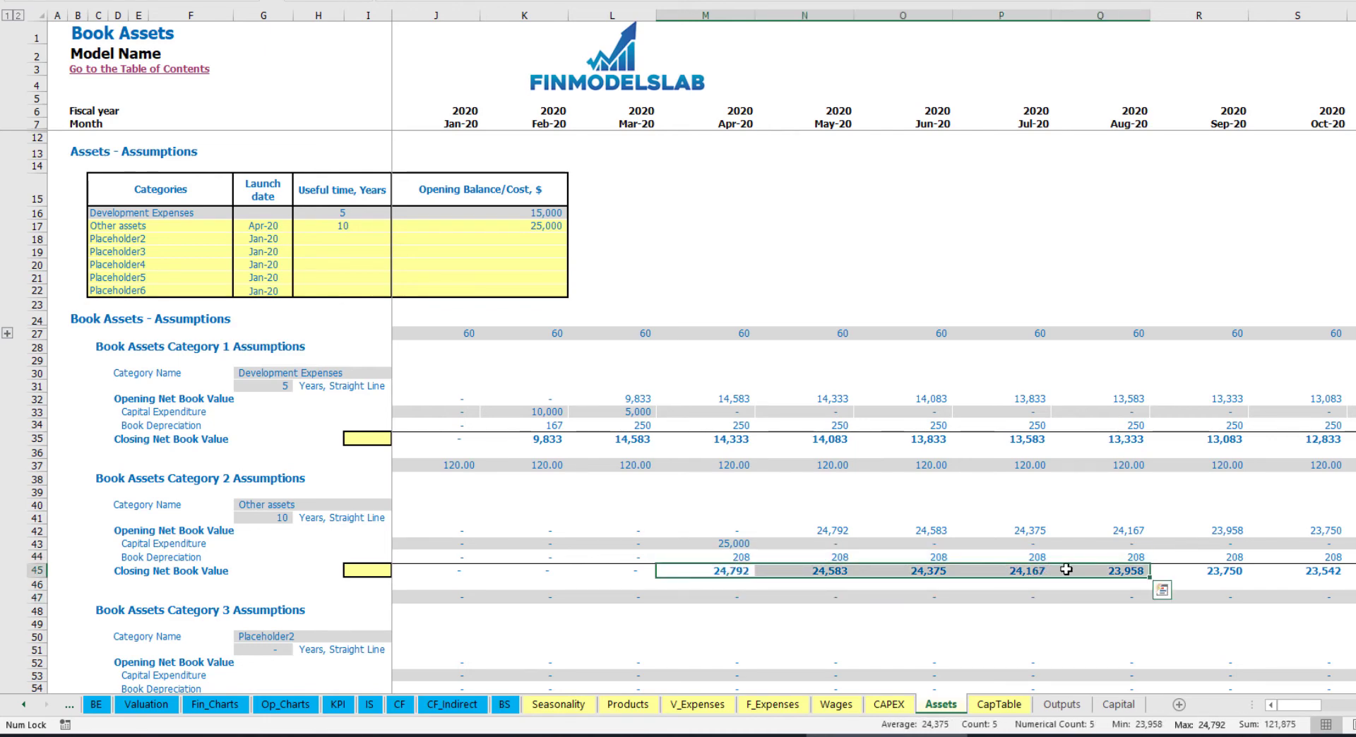
Review the Income Statement, Cash Flow Statement and Balance Sheet, checking the Fixed Assets and CAPEX Payable rows in the Balance Sheet
left_click(369, 704)
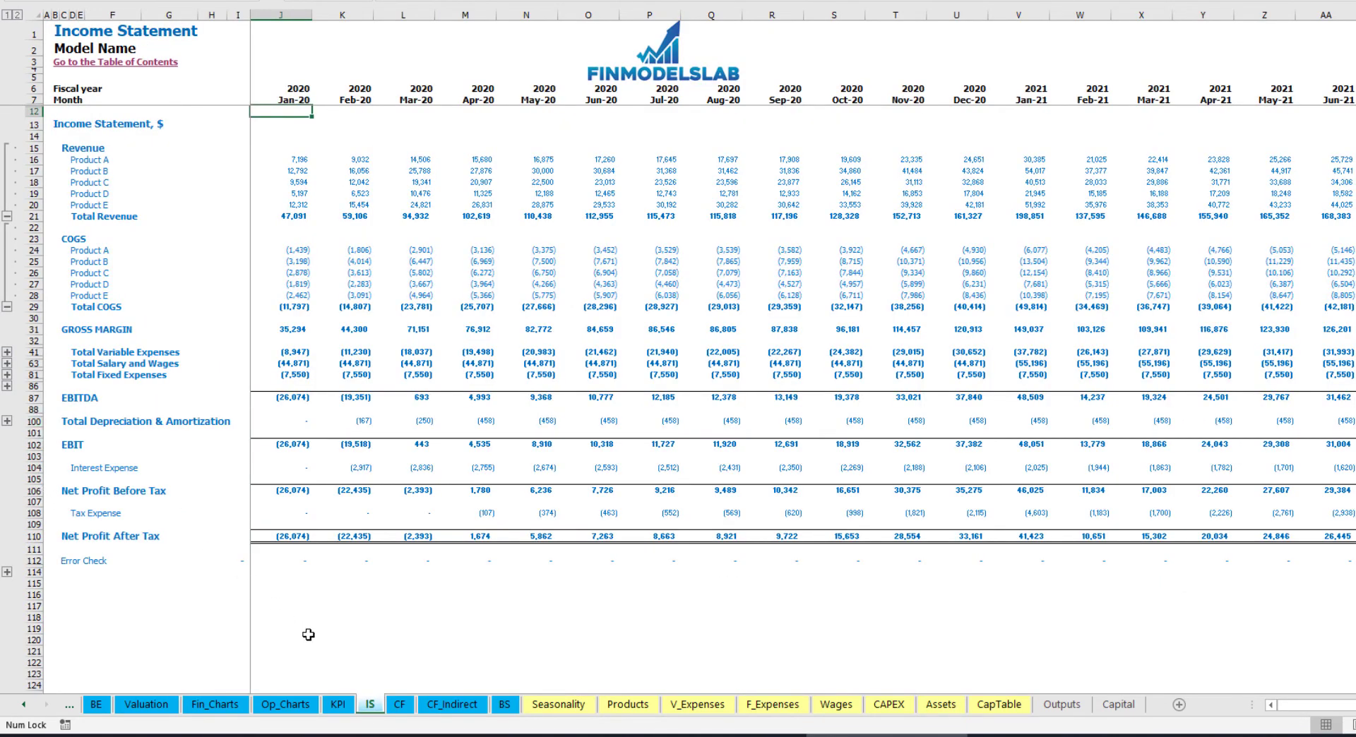
left_click(400, 705)
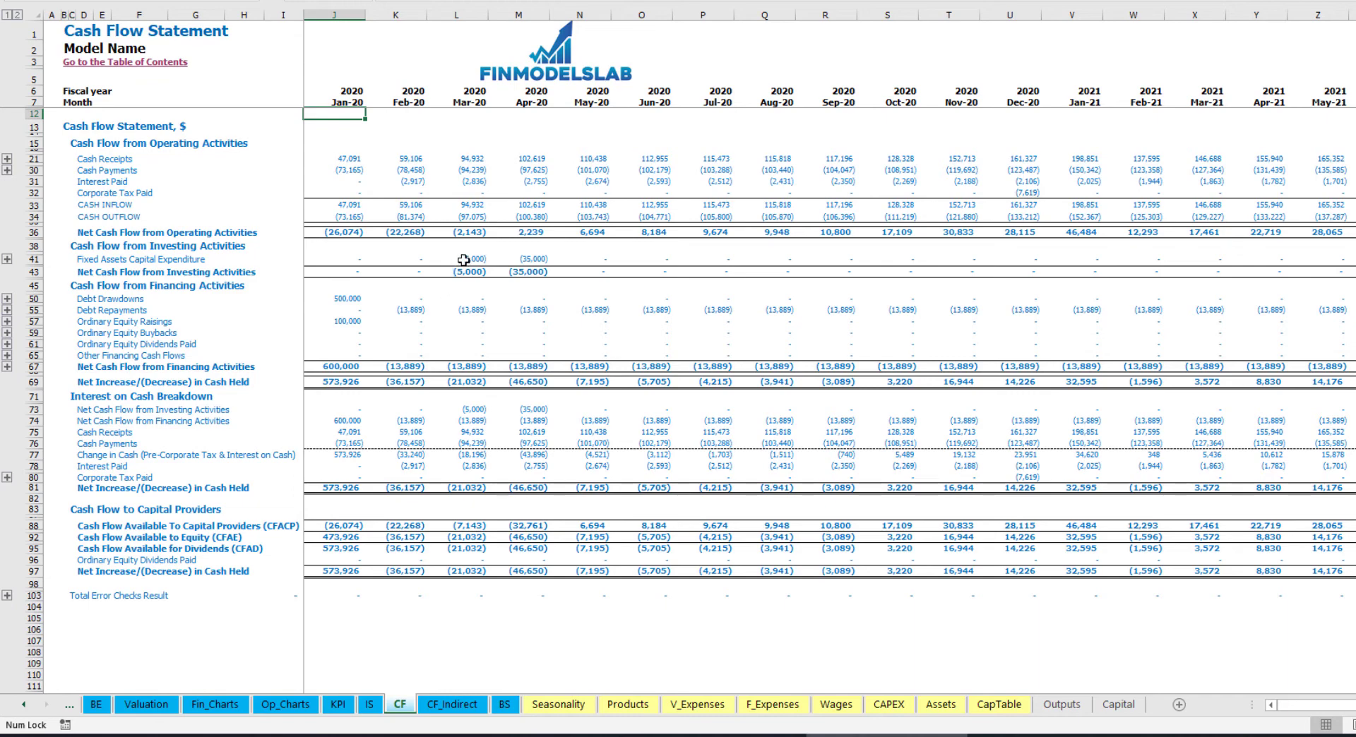
left_click(505, 705)
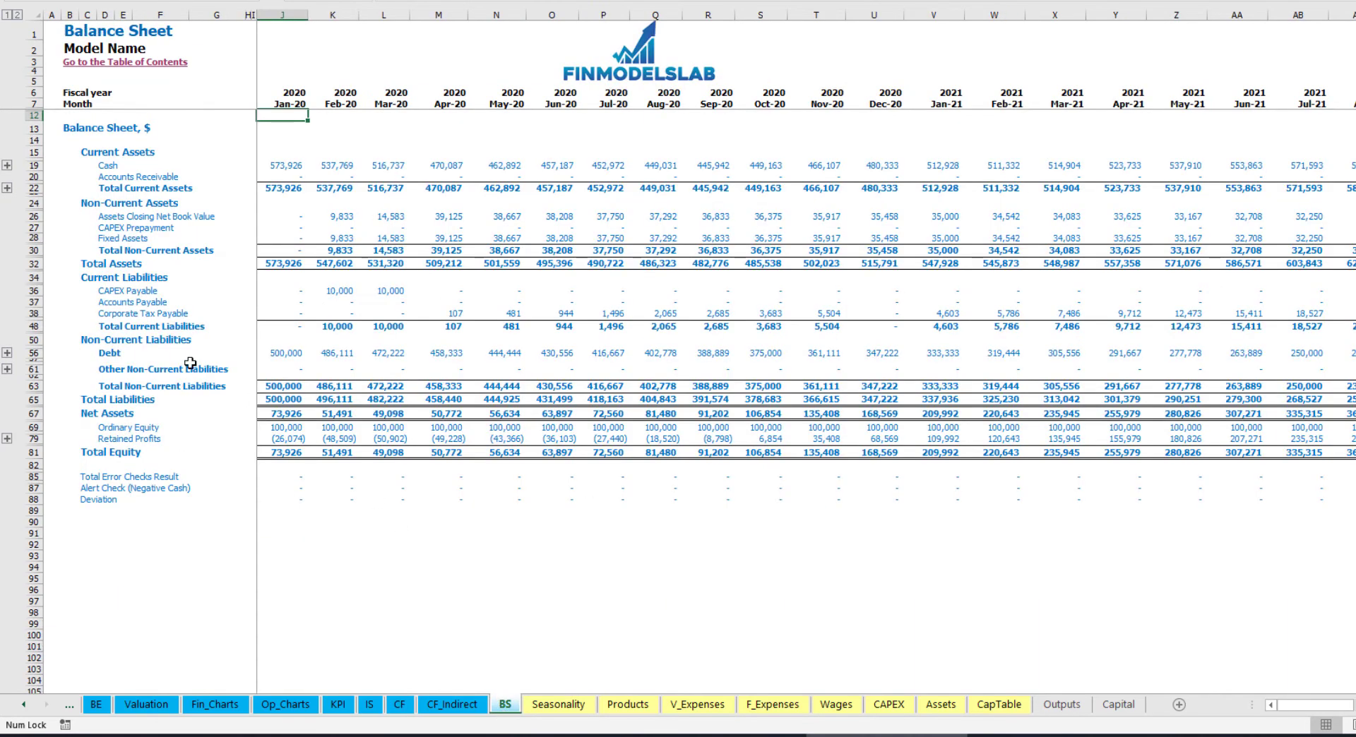
left_click(37, 238)
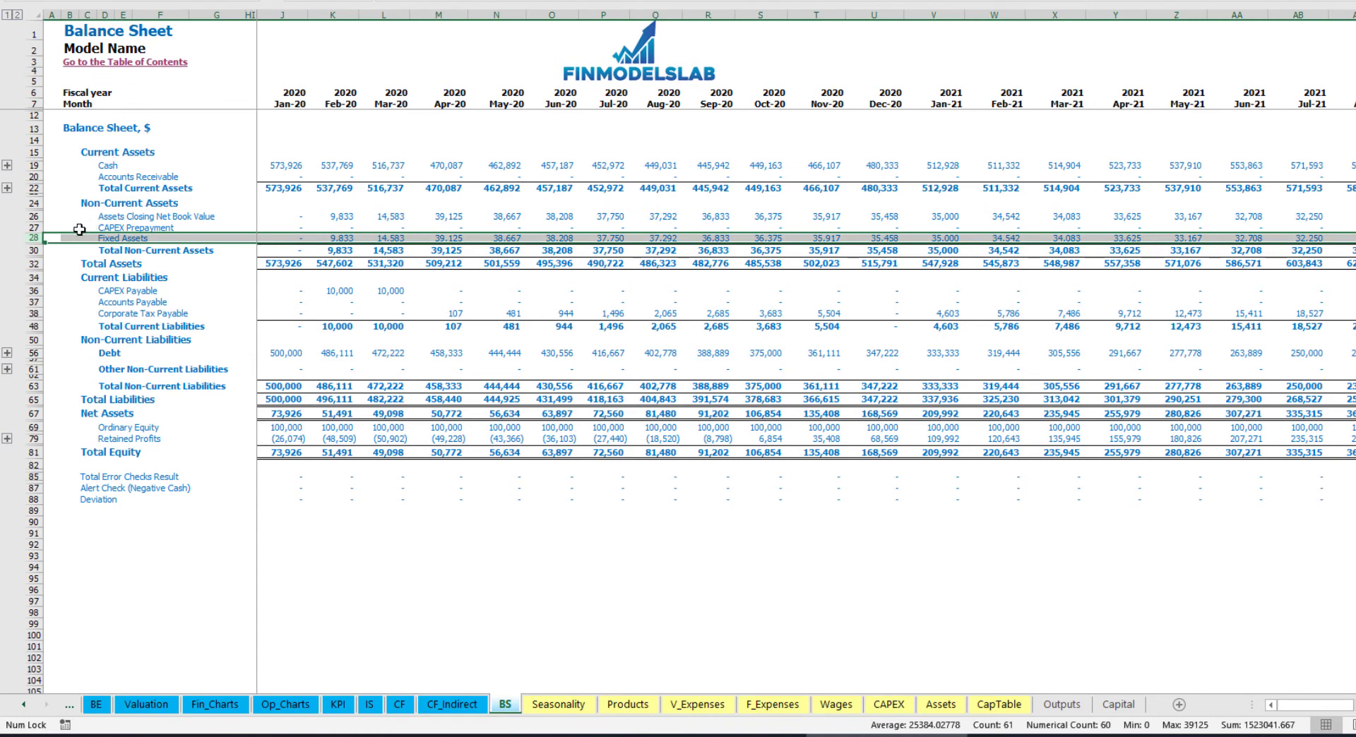
left_click(37, 290)
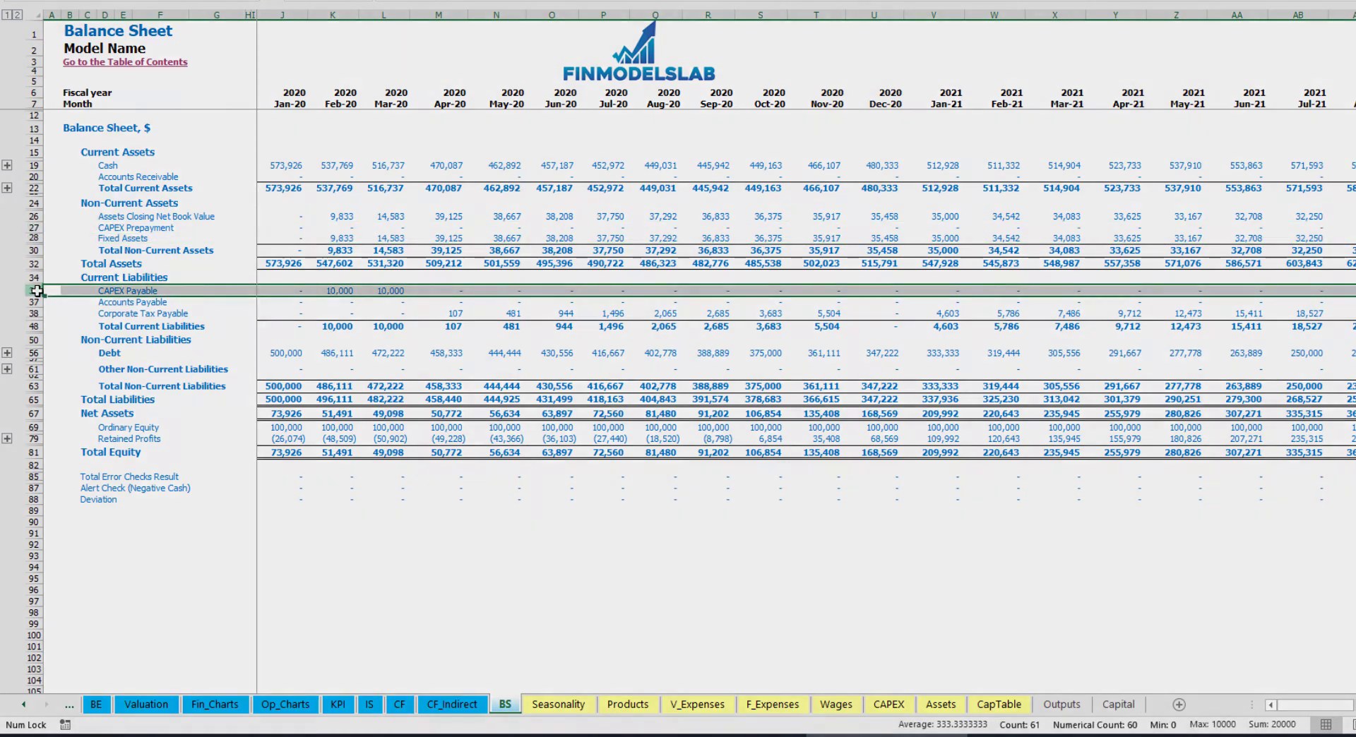
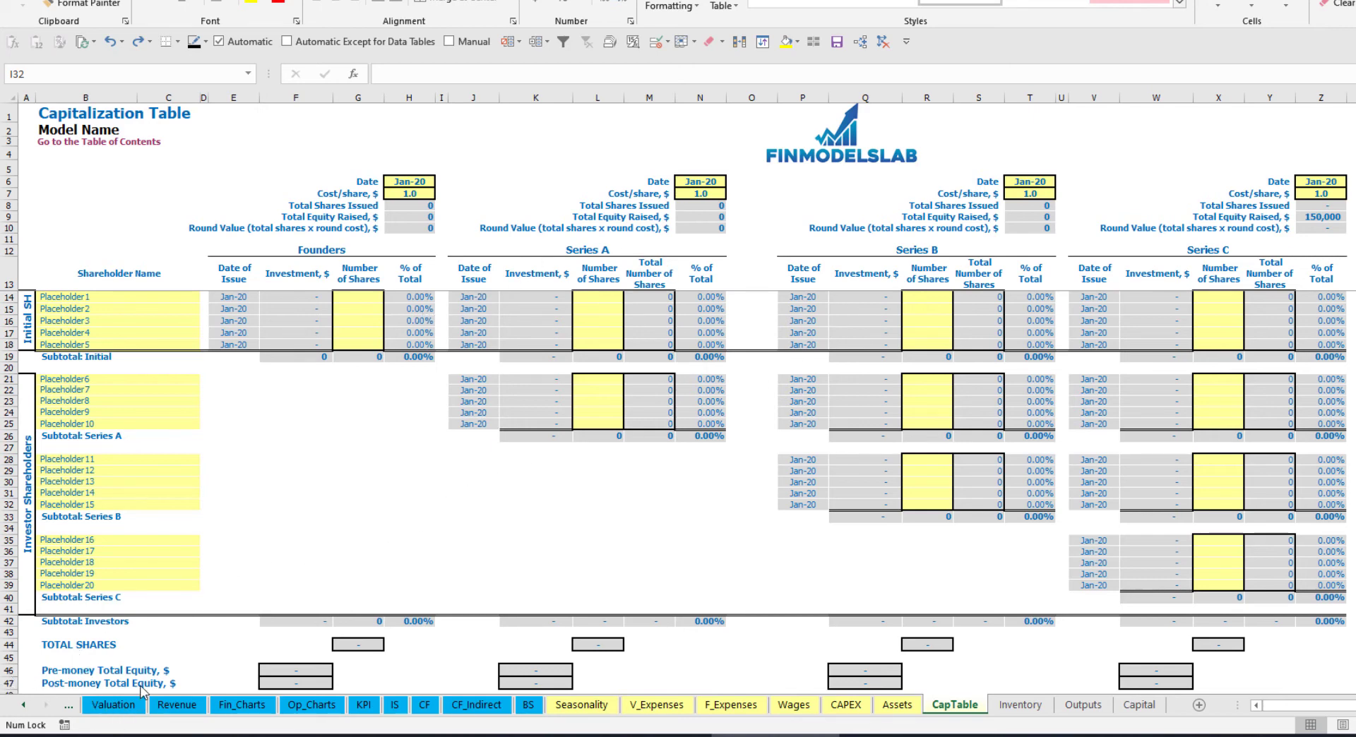
Rename the initial shareholder Placeholder1 in the Capitalization Table as Founder 1
left_click(68, 295)
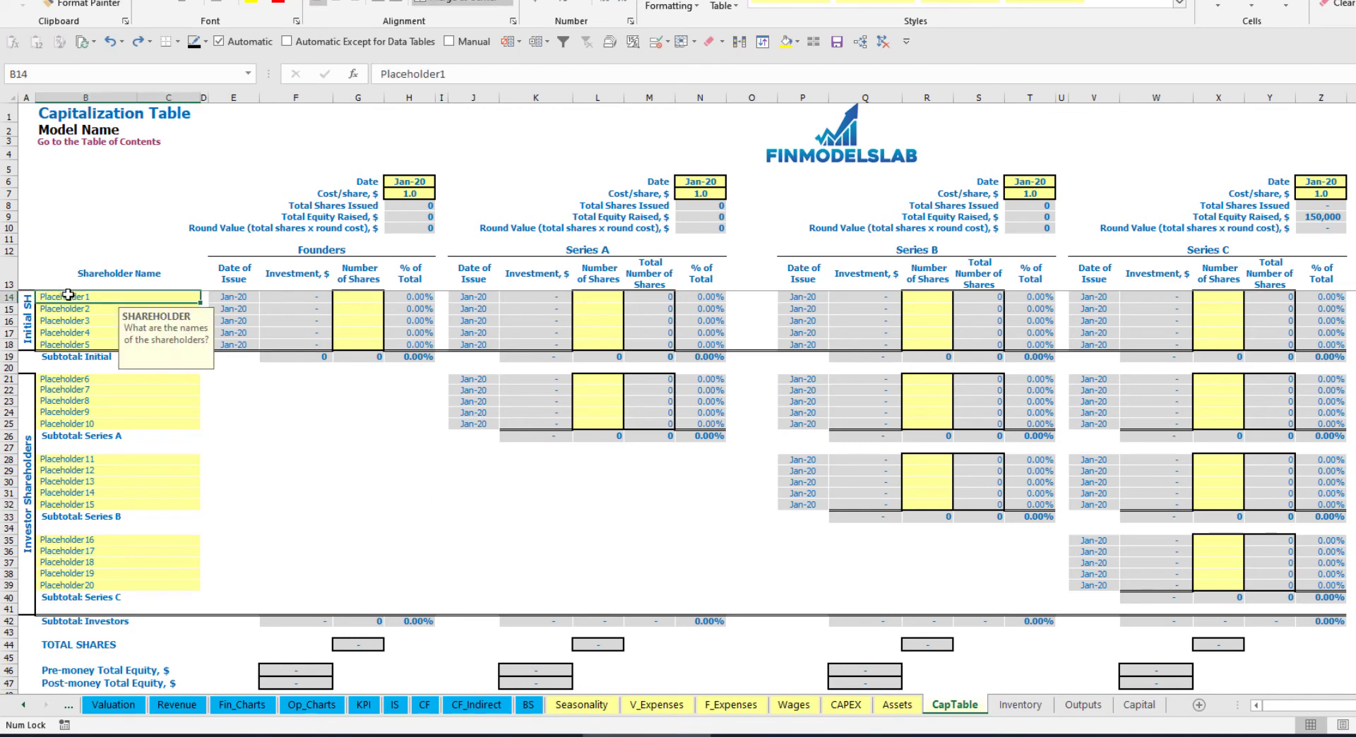
type("Fo")
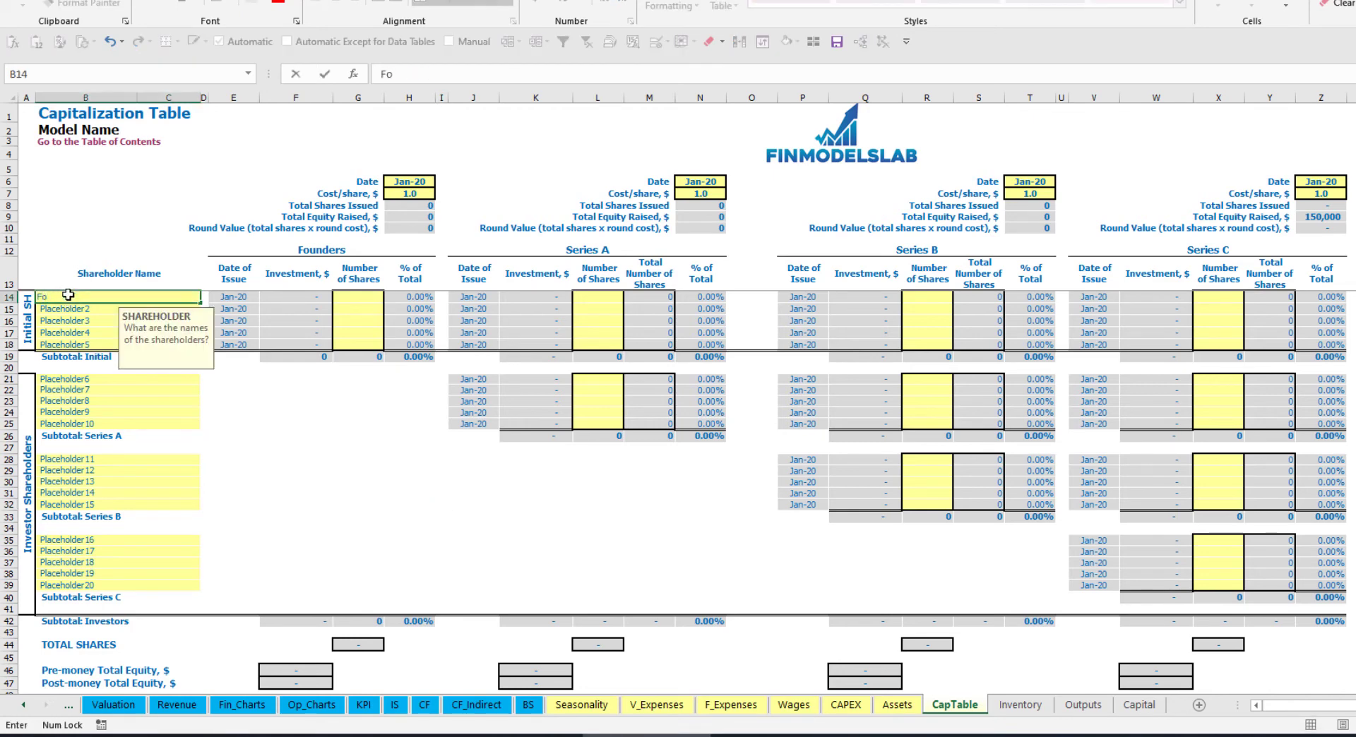
type("under 1")
key("Return")
key("Up")
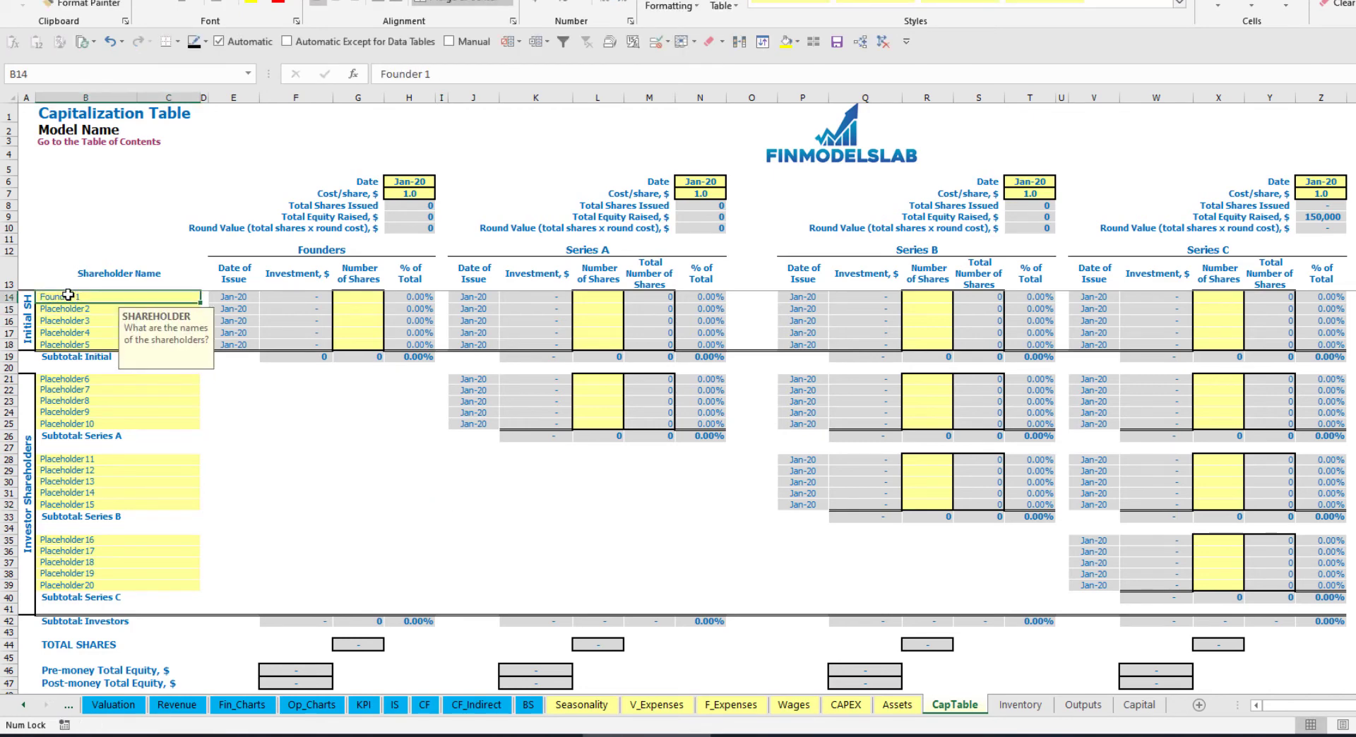
Rename the second initial shareholder, Placeholder2, as Founder 2 by reusing the Founder 1 entry
key("ctrl+c")
key("Down")
key("ctrl+v")
left_click(448, 82)
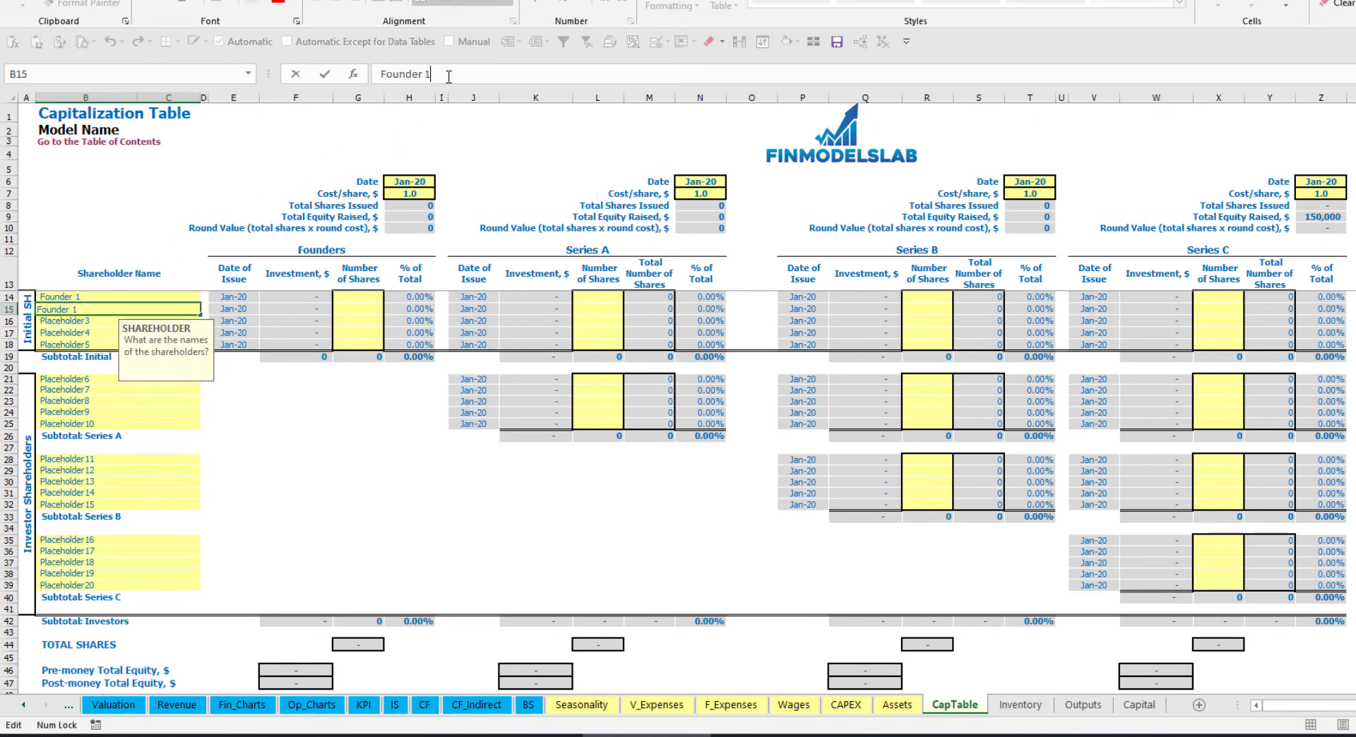
key("Return")
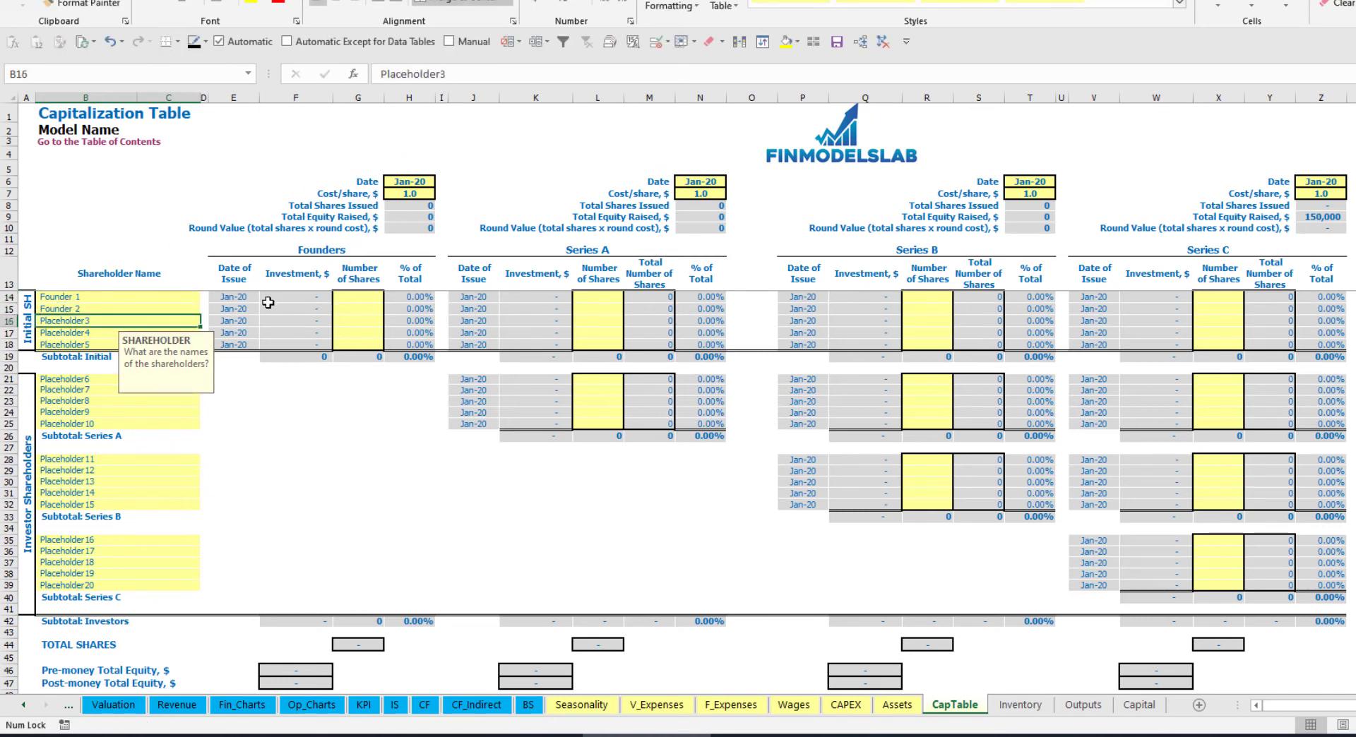
Issue 10,000 shares to Founder 1 and 20,000 shares to Founder 2 in the Founders round
left_click(143, 297)
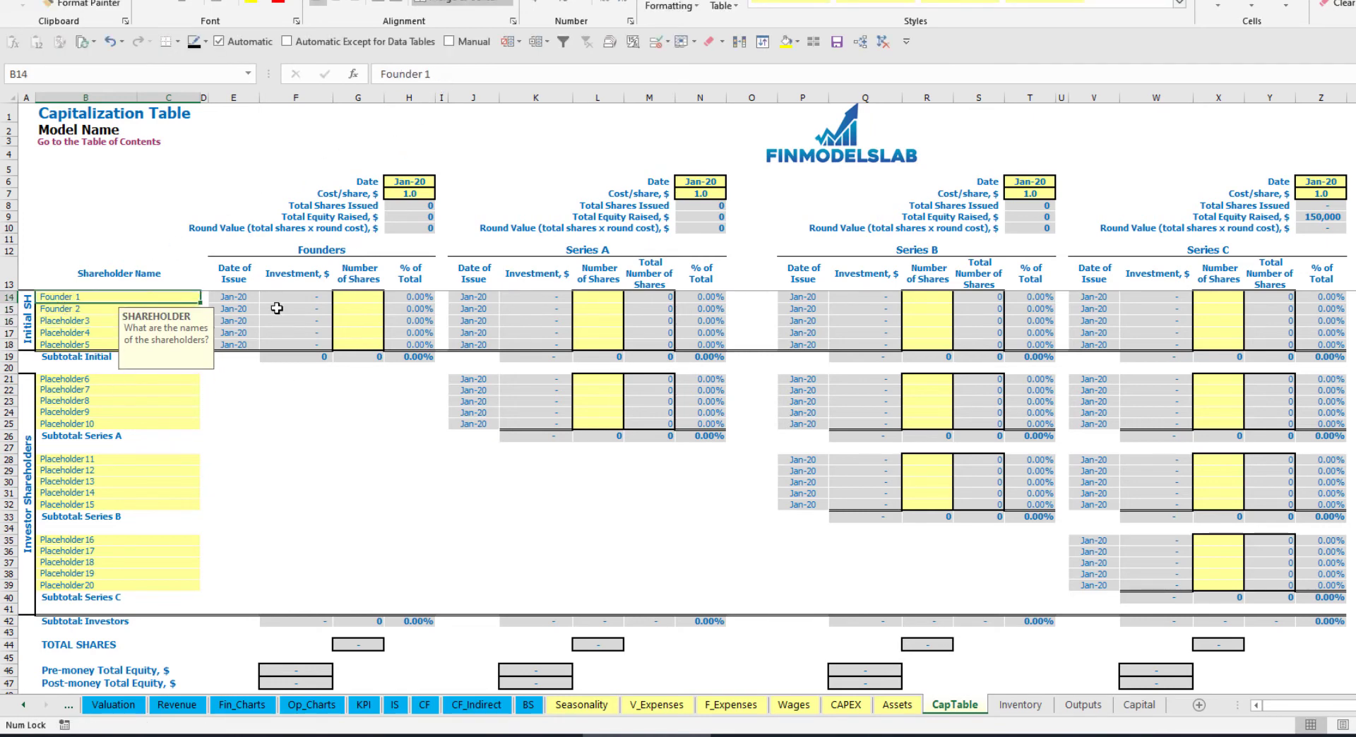
left_click(364, 297)
type("10,000")
key("Return")
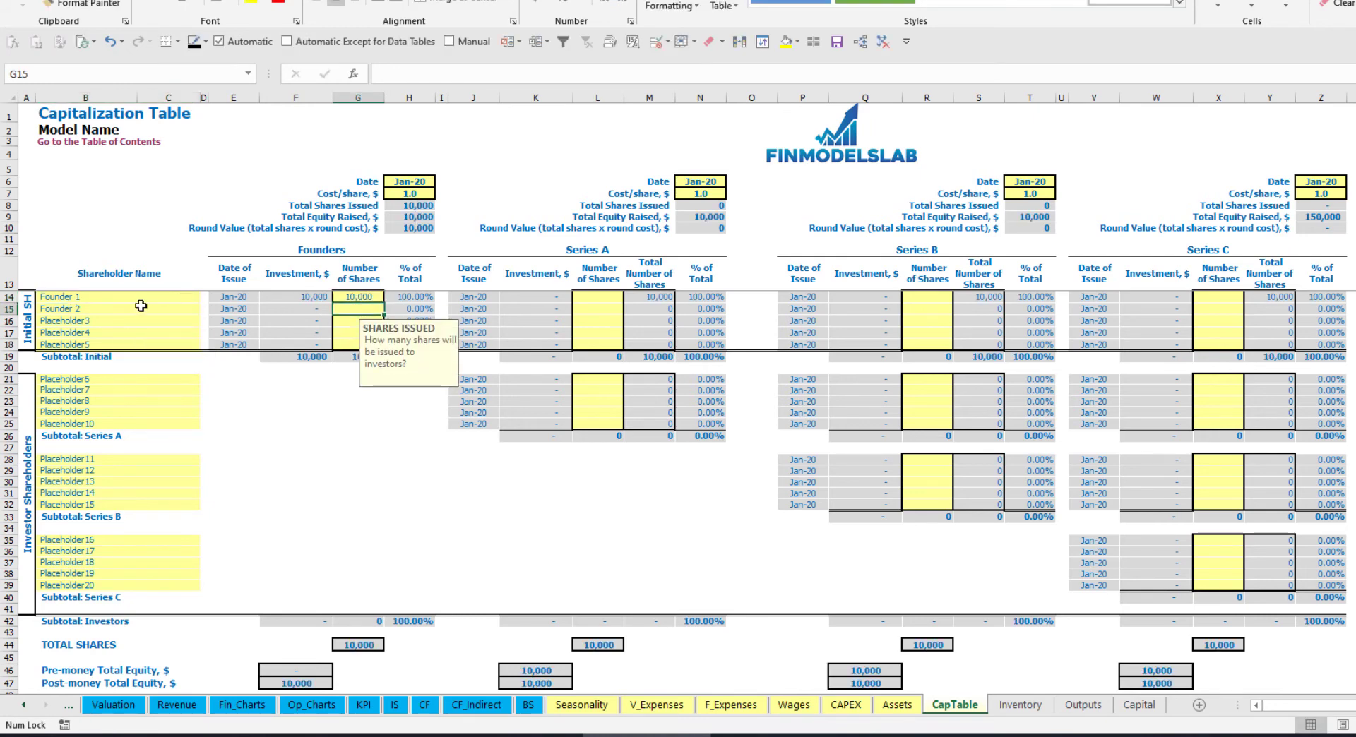
type("20,0")
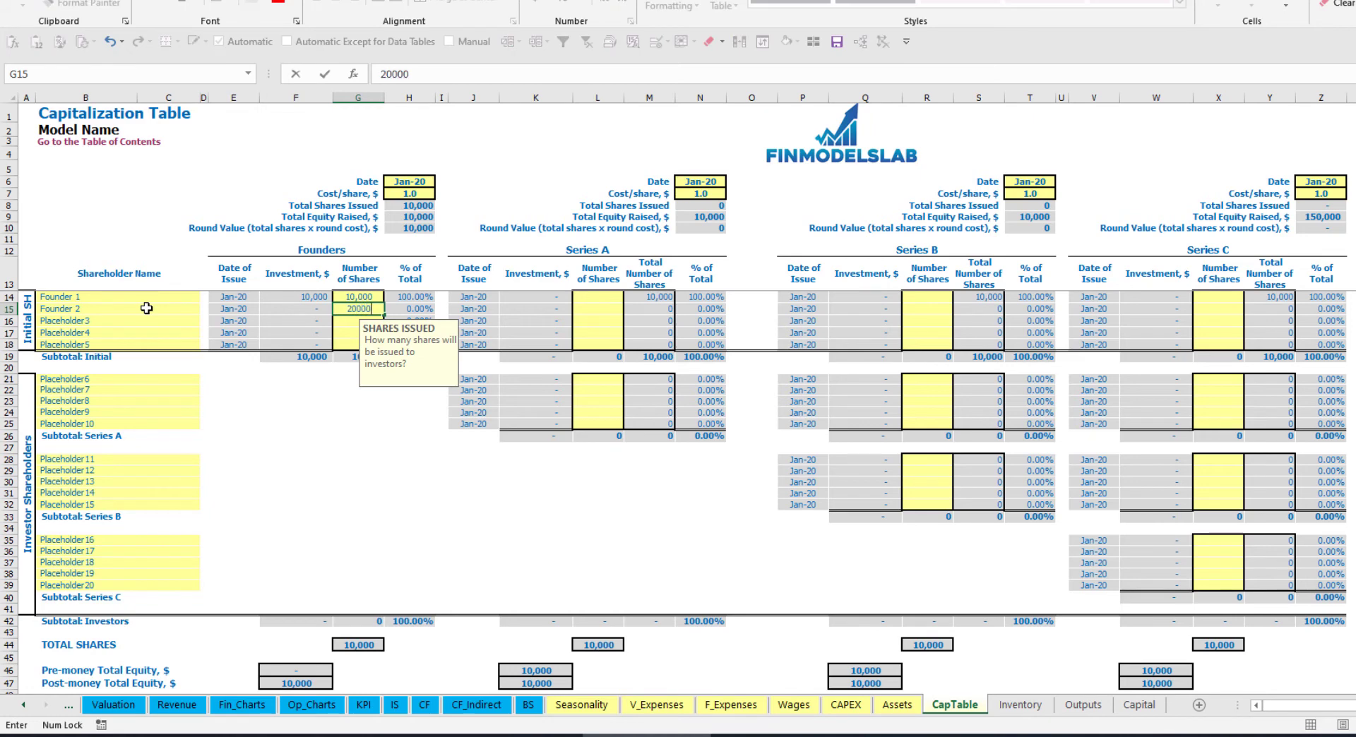
type("00")
key("Return")
Set the Founders round's cost per share to 2.0 and its date to Feb-20
left_click(409, 184)
left_click(395, 196)
type("2")
key("Up")
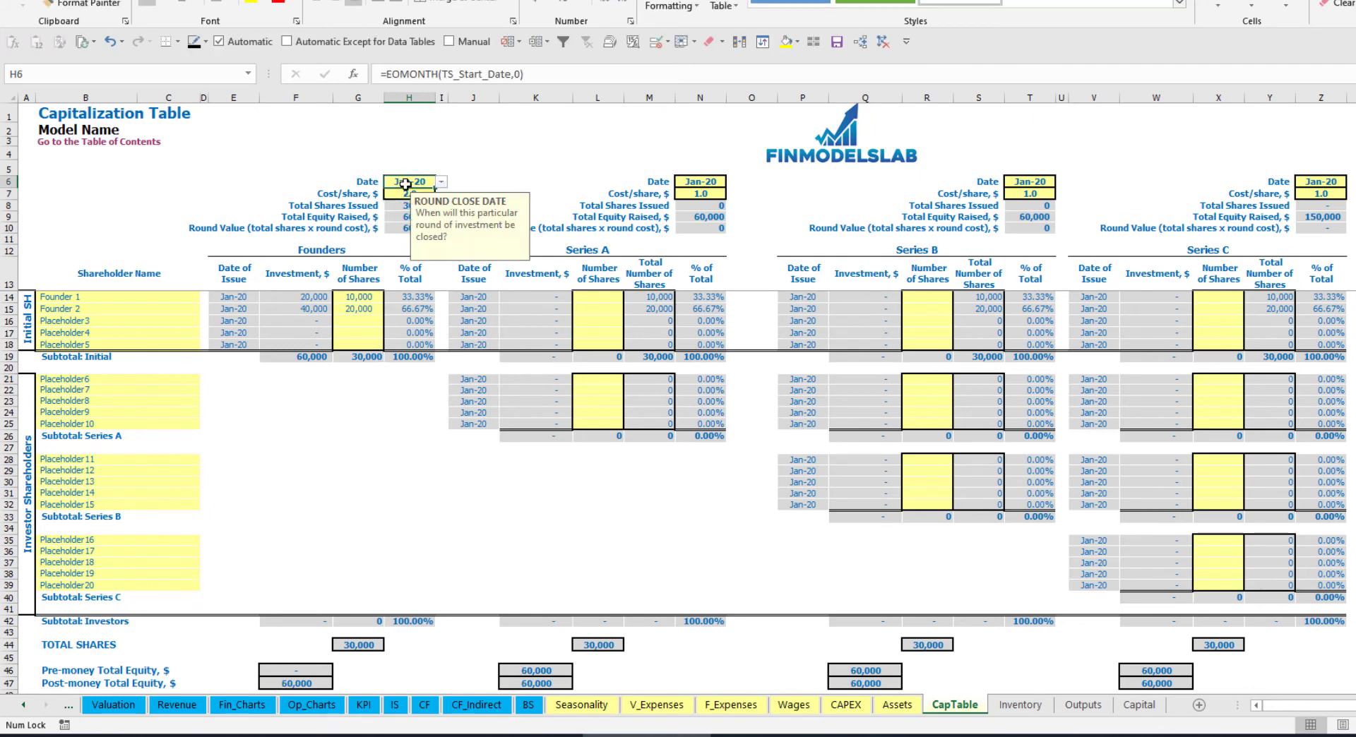
left_click(441, 182)
left_click(409, 203)
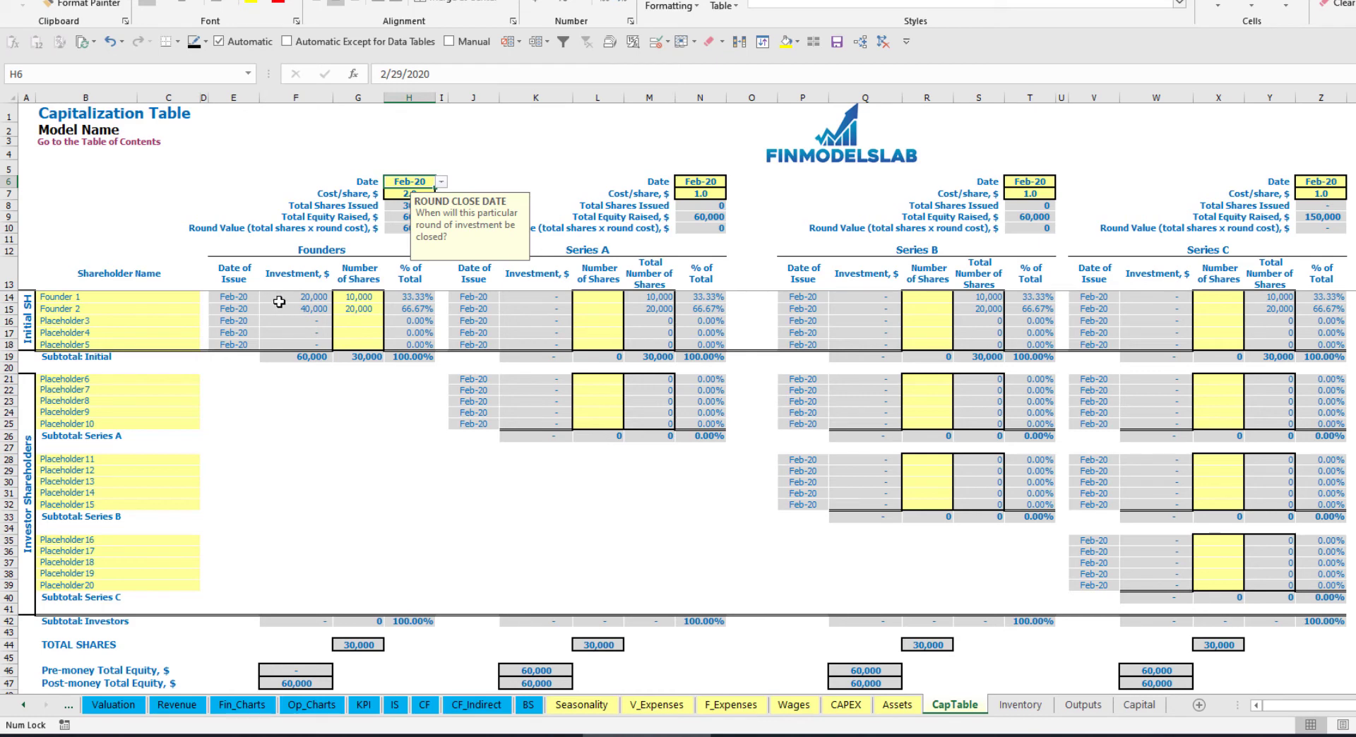
Examine the founders' investment formulas, initial subtotal, post-money total equity and Founder 1's percentage of total
left_click(304, 298)
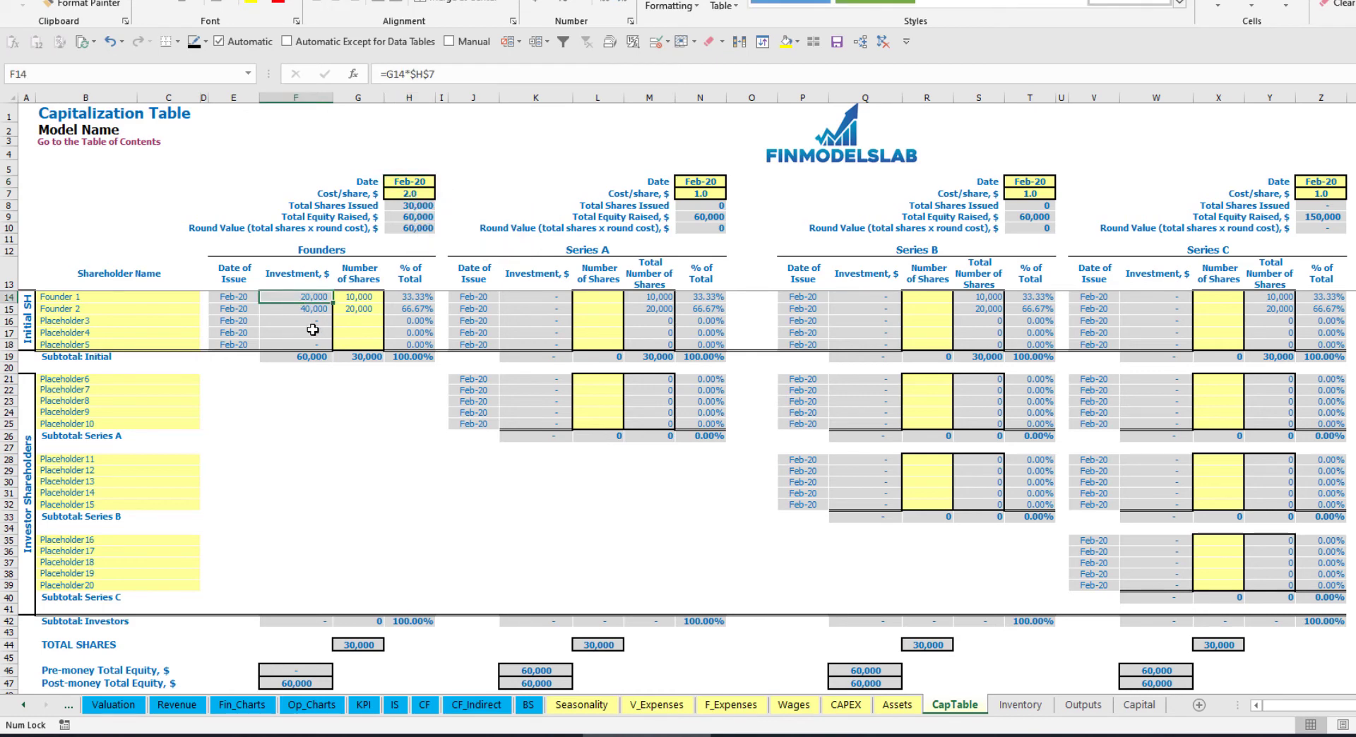
left_click(302, 309)
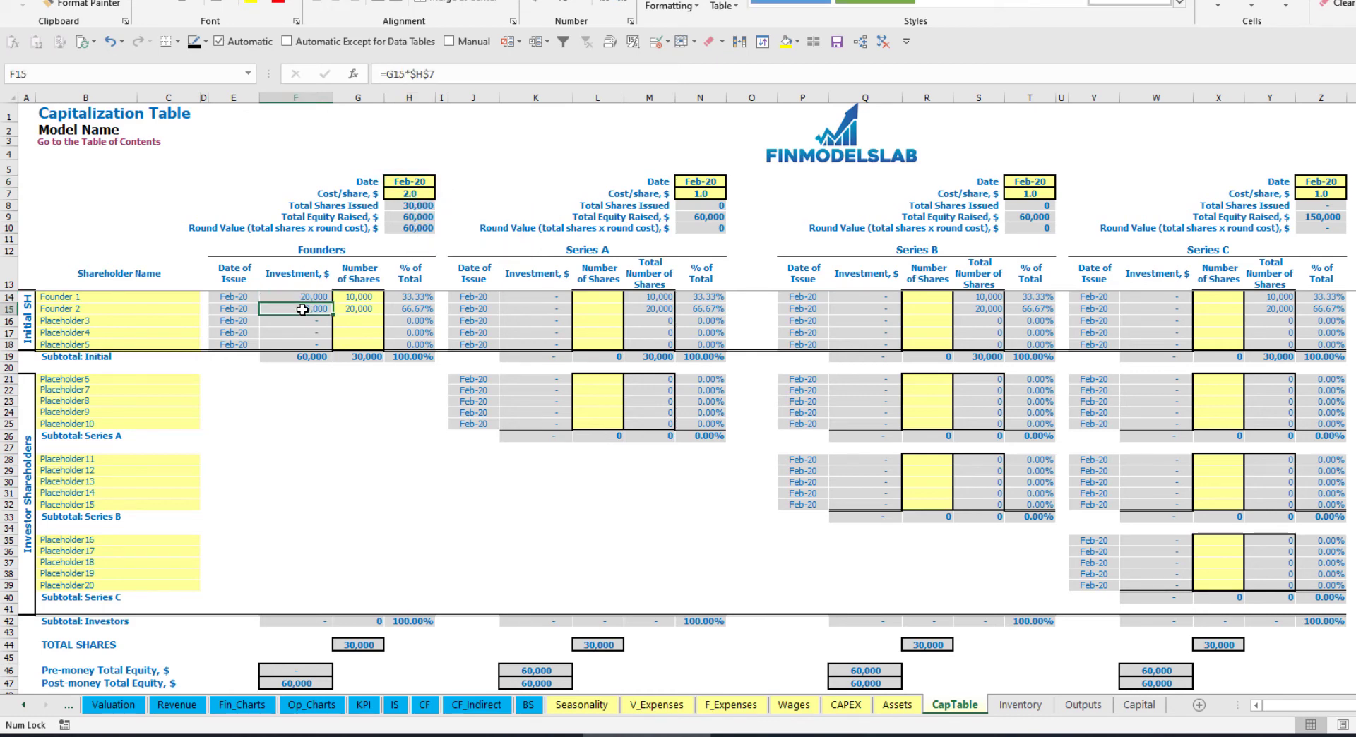
left_click(303, 357)
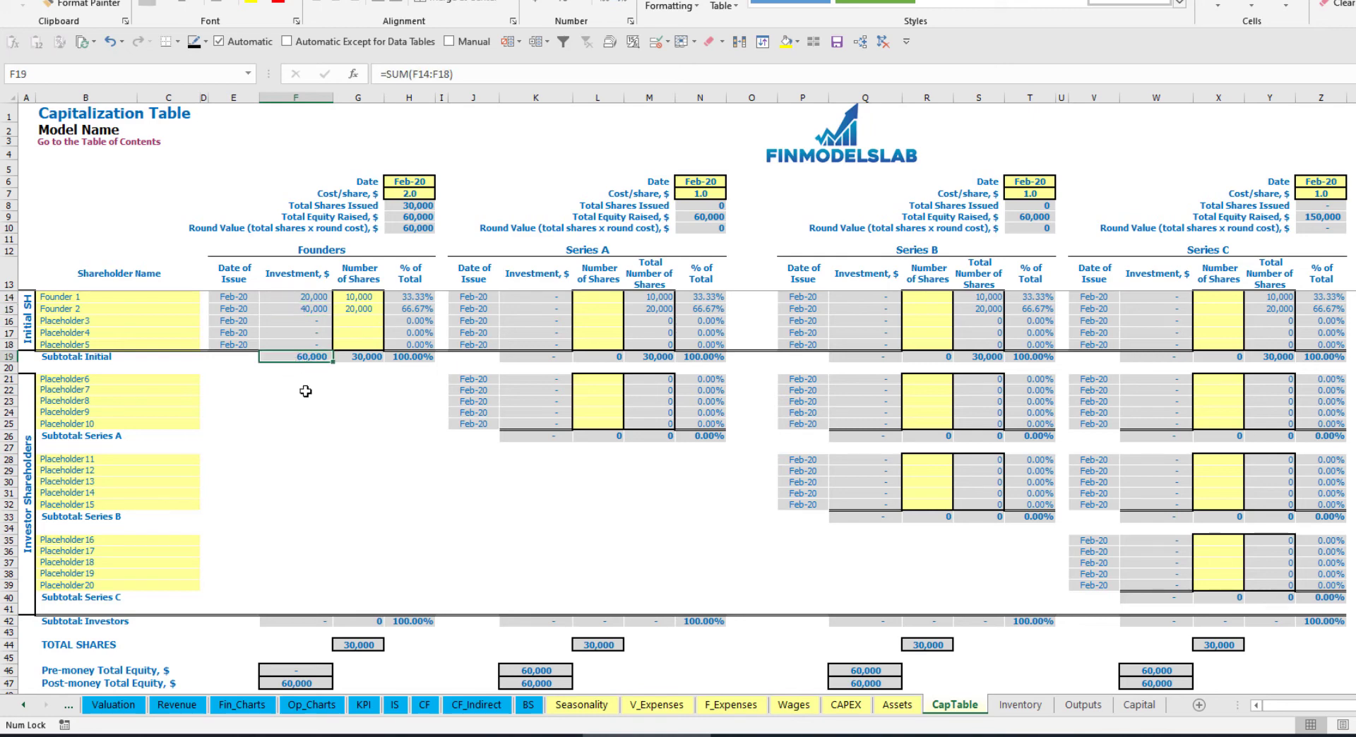
left_click(10, 684)
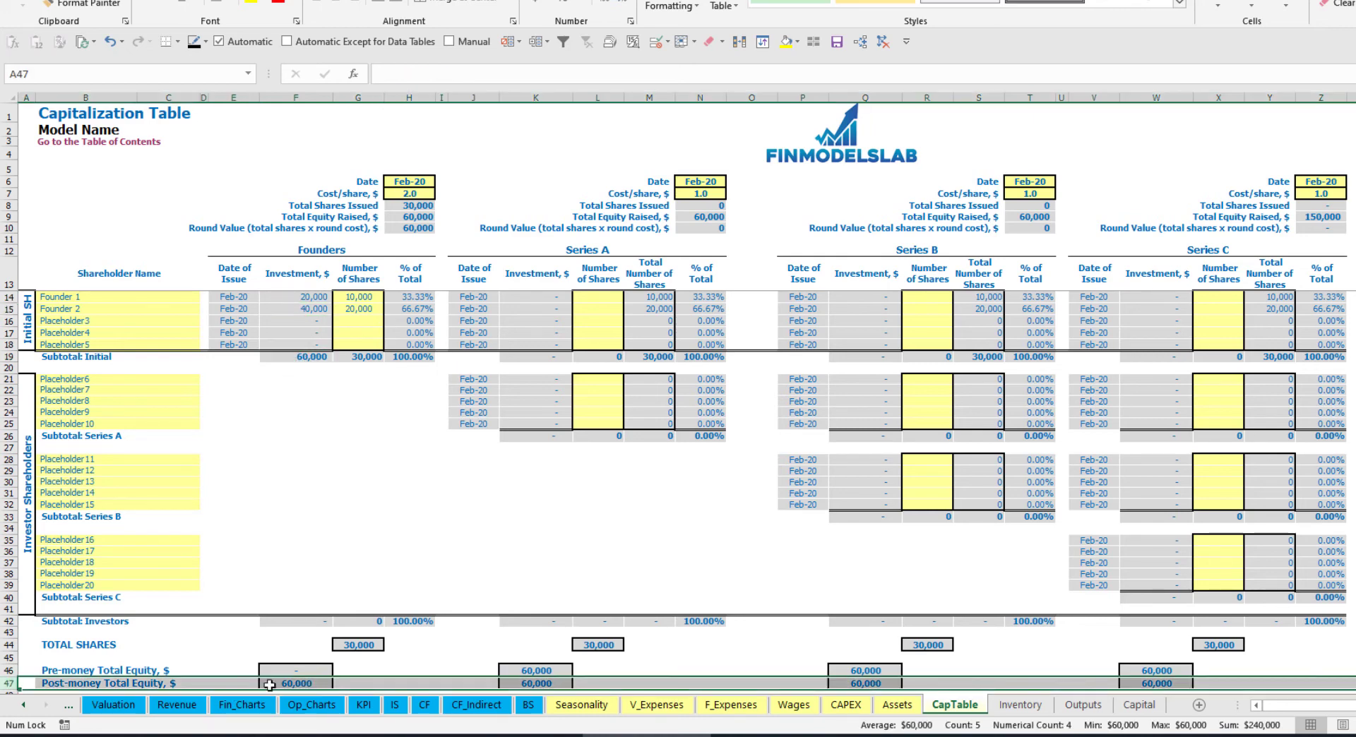
left_click(419, 299)
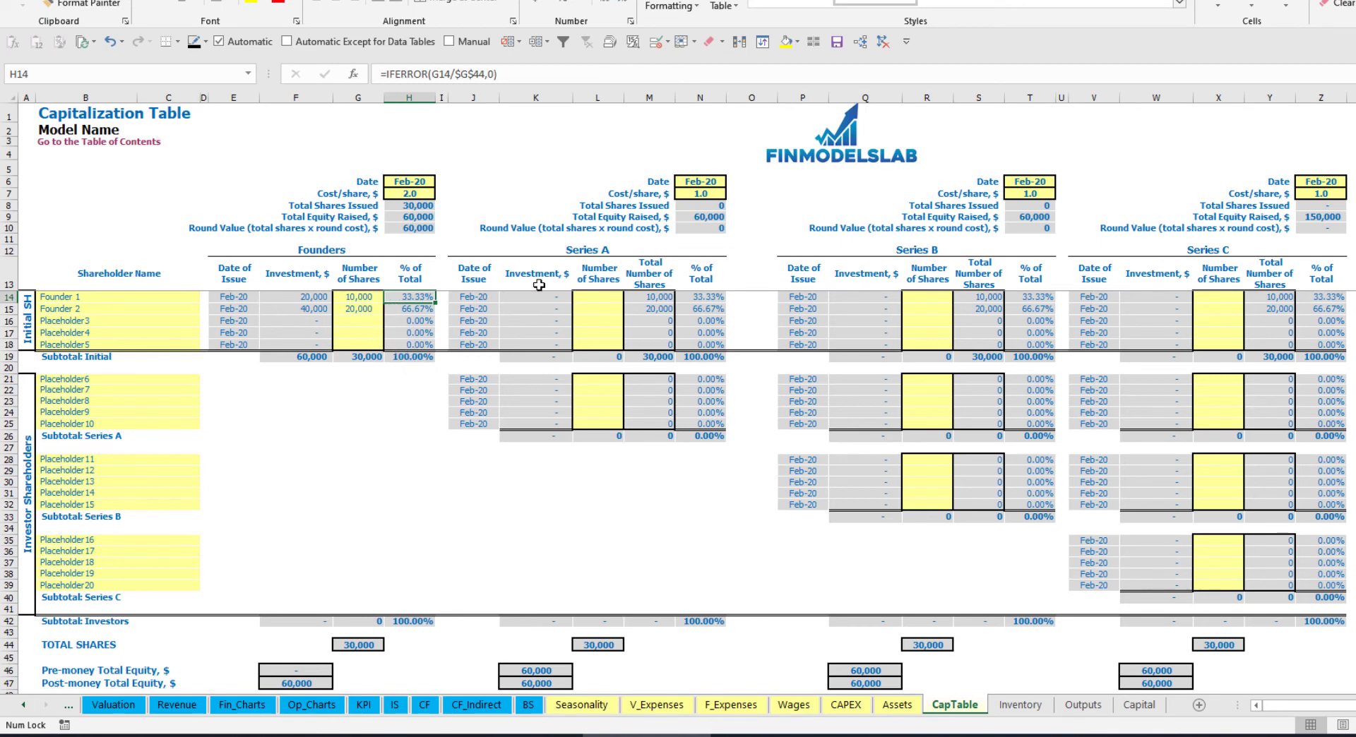
Rename the first Series A investor shareholder, Placeholder6, as Investor 1
left_click(160, 382)
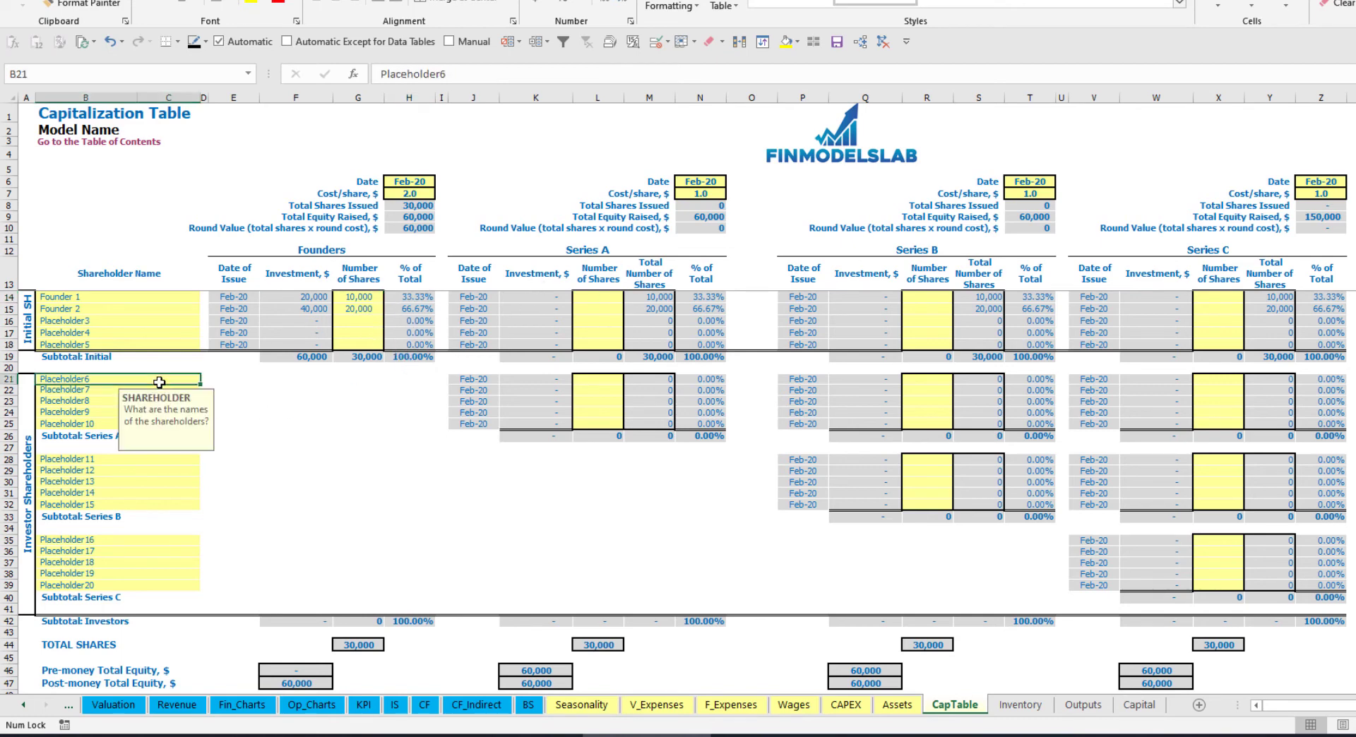
left_click(614, 254)
left_click(93, 374)
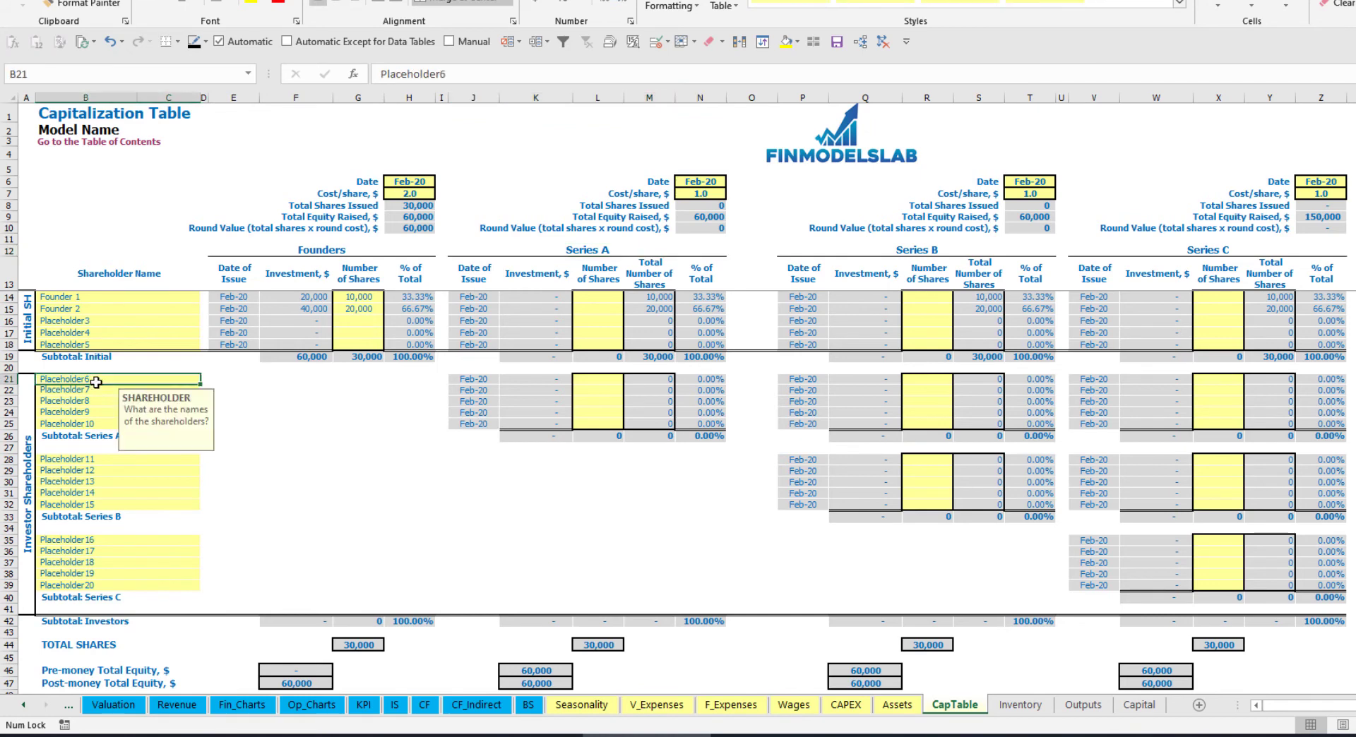
type("Inves")
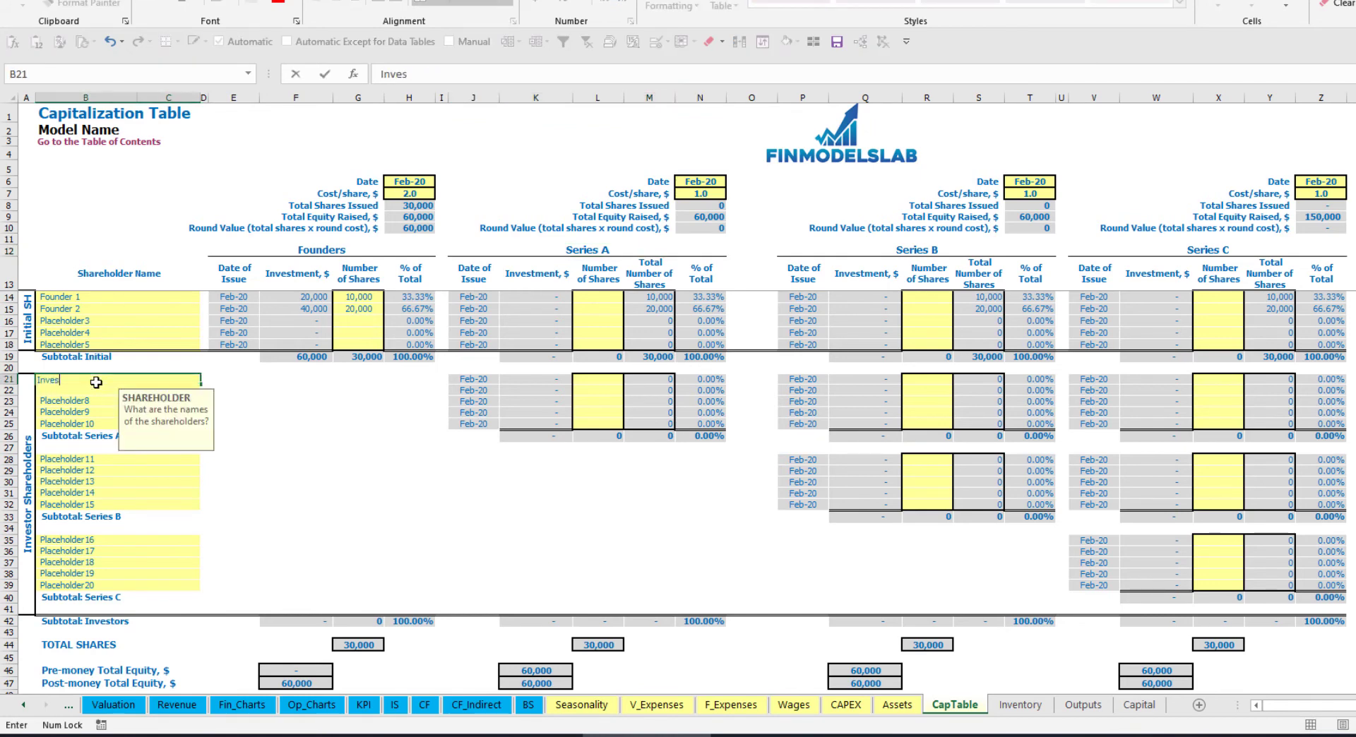
type("tor 1")
key("Return")
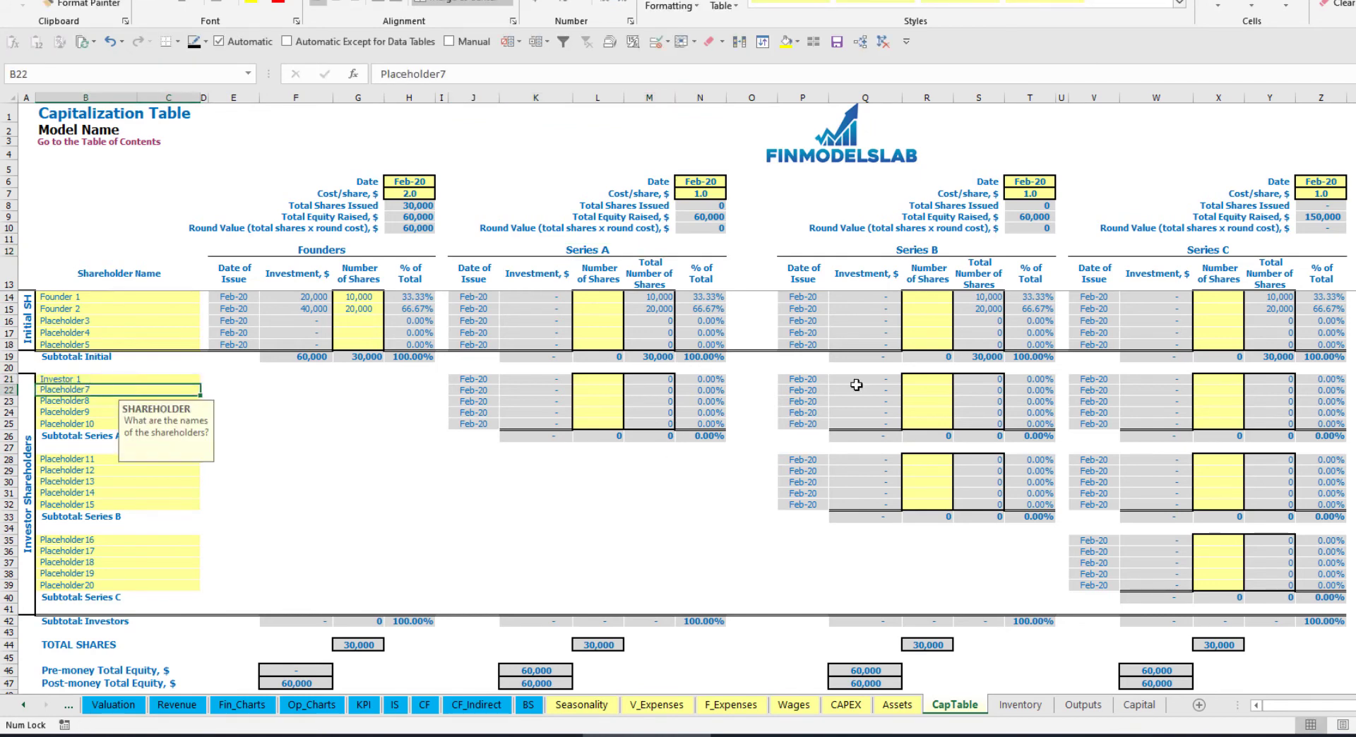
Set the Series A round's date to May-20 and its cost per share to 5.0
left_click(709, 181)
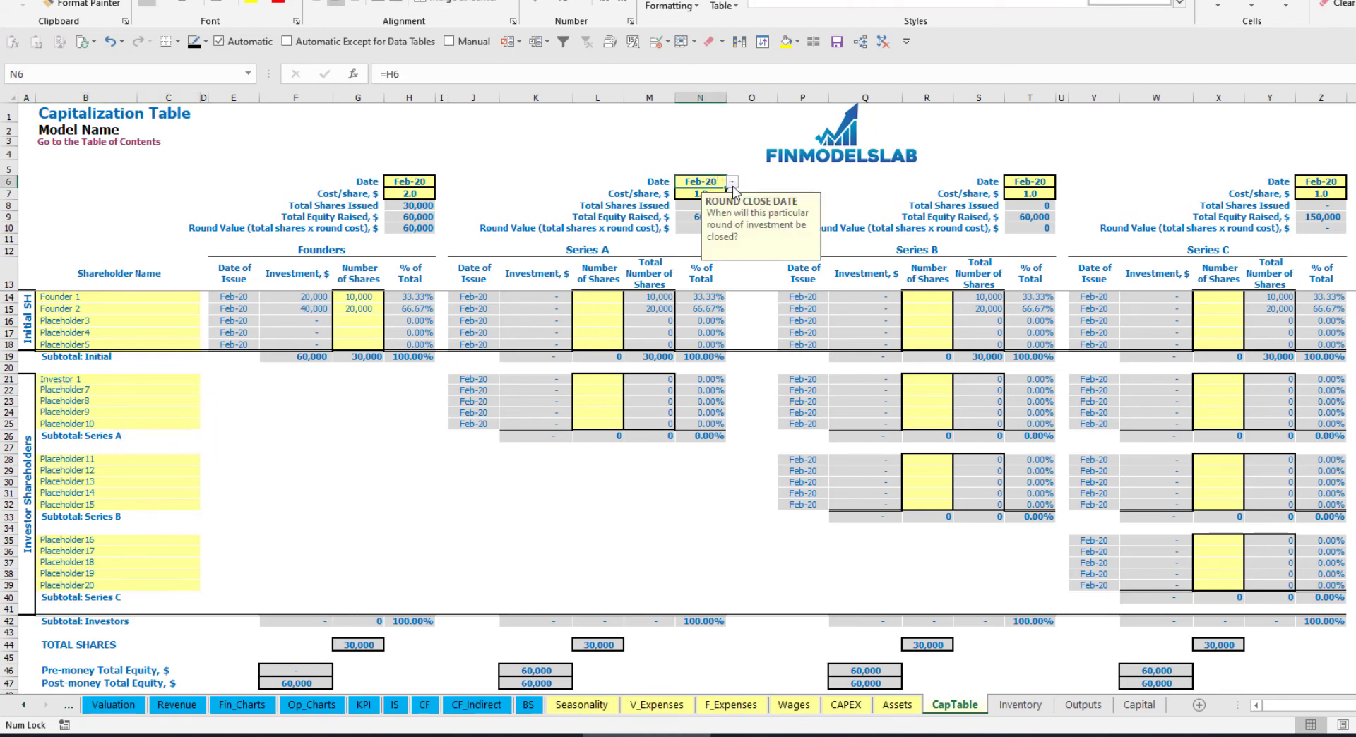
left_click(732, 185)
left_click(701, 230)
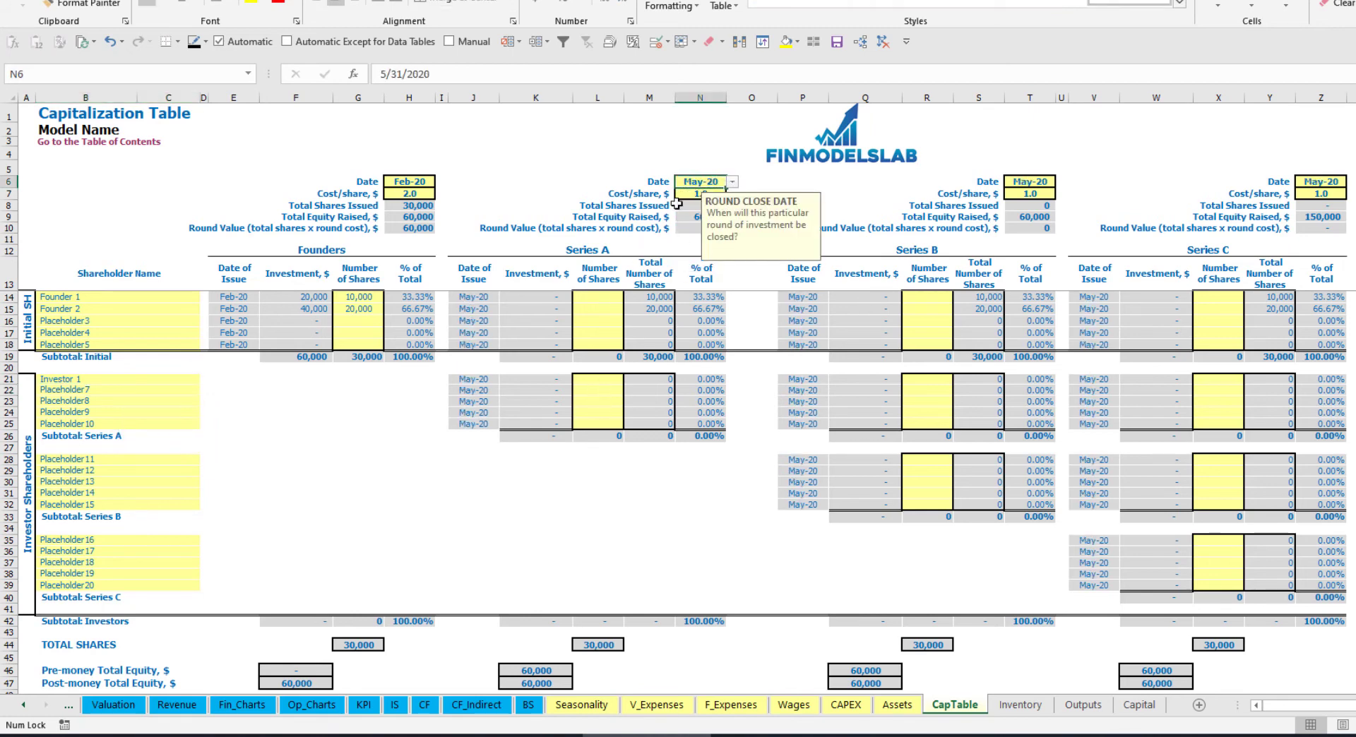
left_click(694, 193)
type("5")
key("Return")
Issue 1,000 Series A shares to Investor 1
left_click(601, 378)
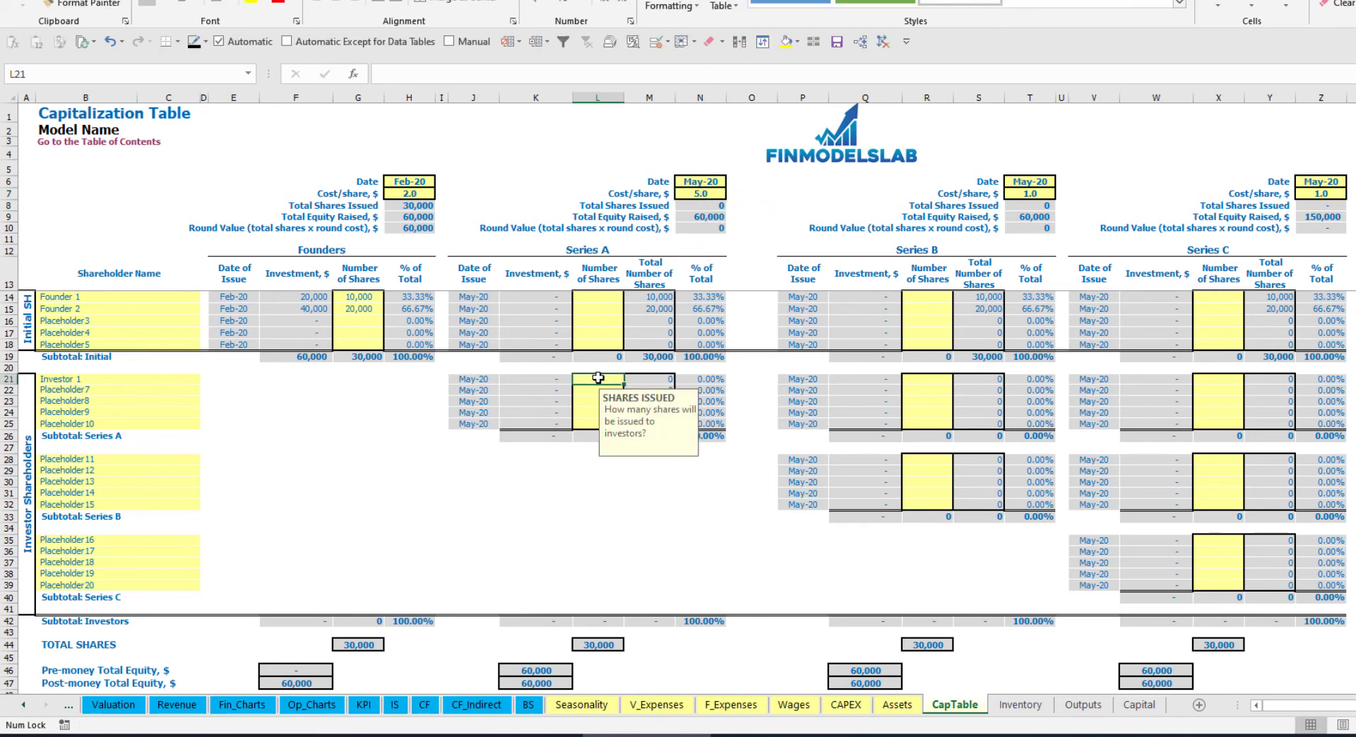
type("1,00")
type("000")
key("Return")
Examine Investor 1's investment, the Series A pre-money and post-money equity, and the ownership percentages of the investor and both founders
left_click(545, 379)
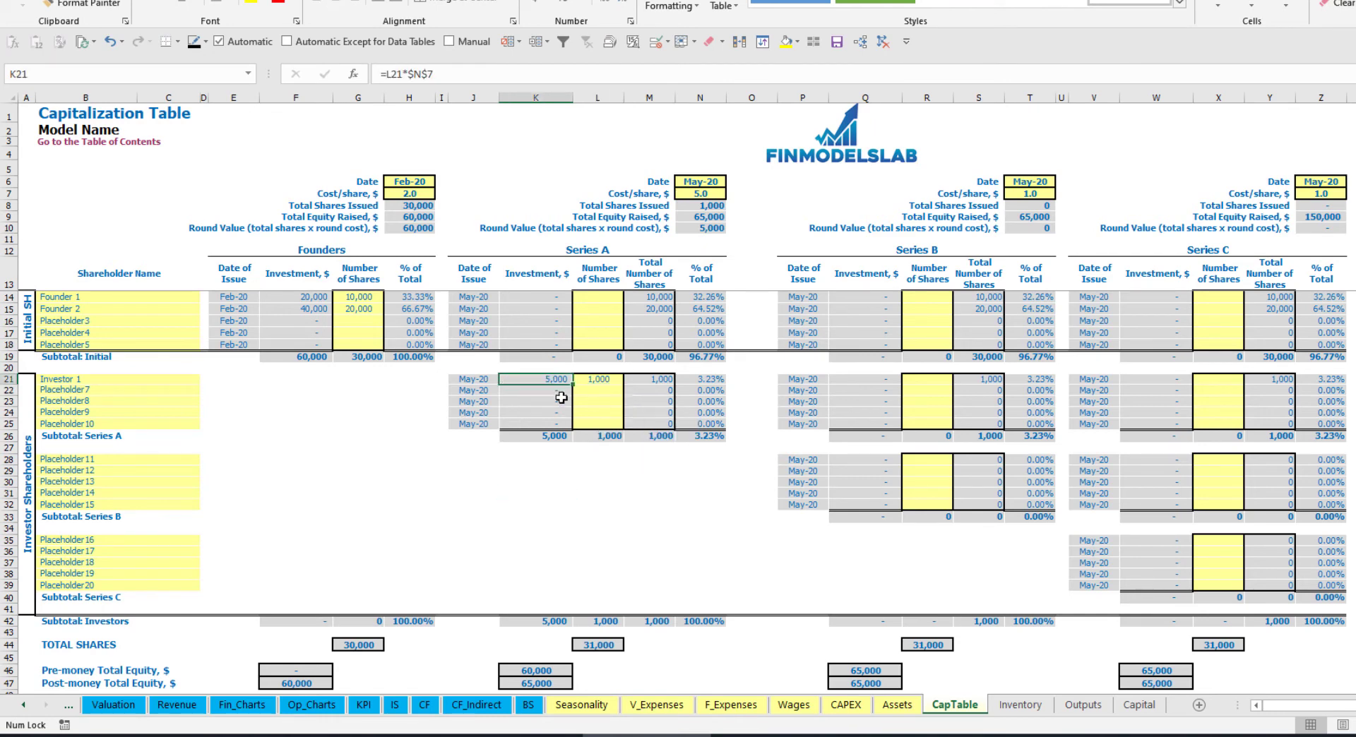
left_click(524, 667)
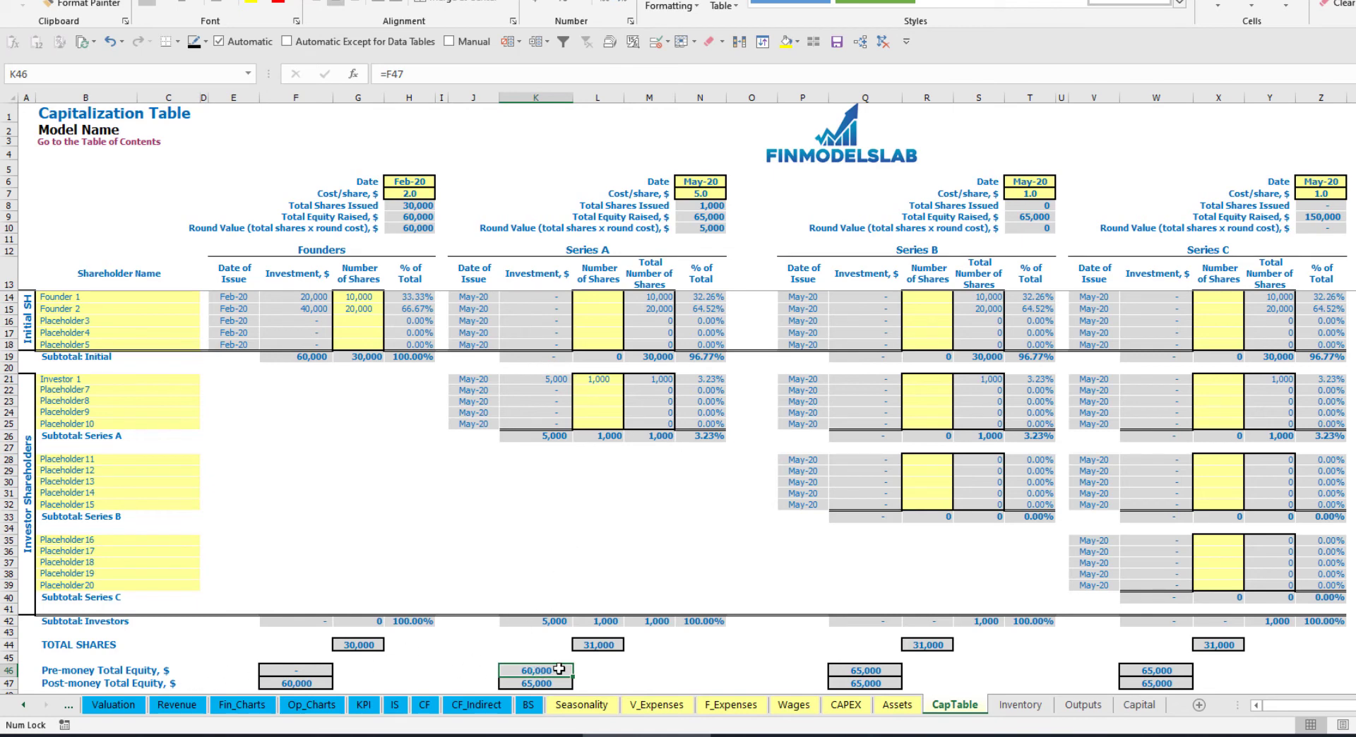
key("Down")
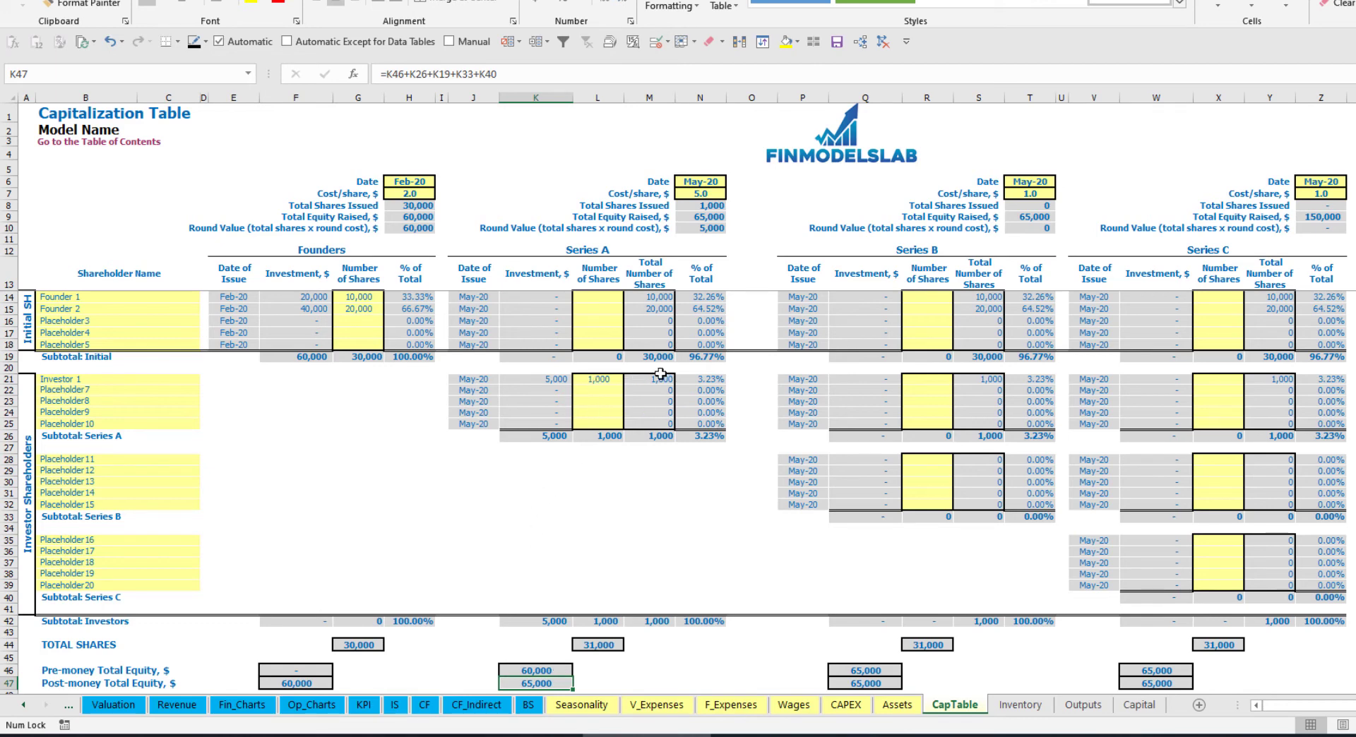
left_click(689, 379)
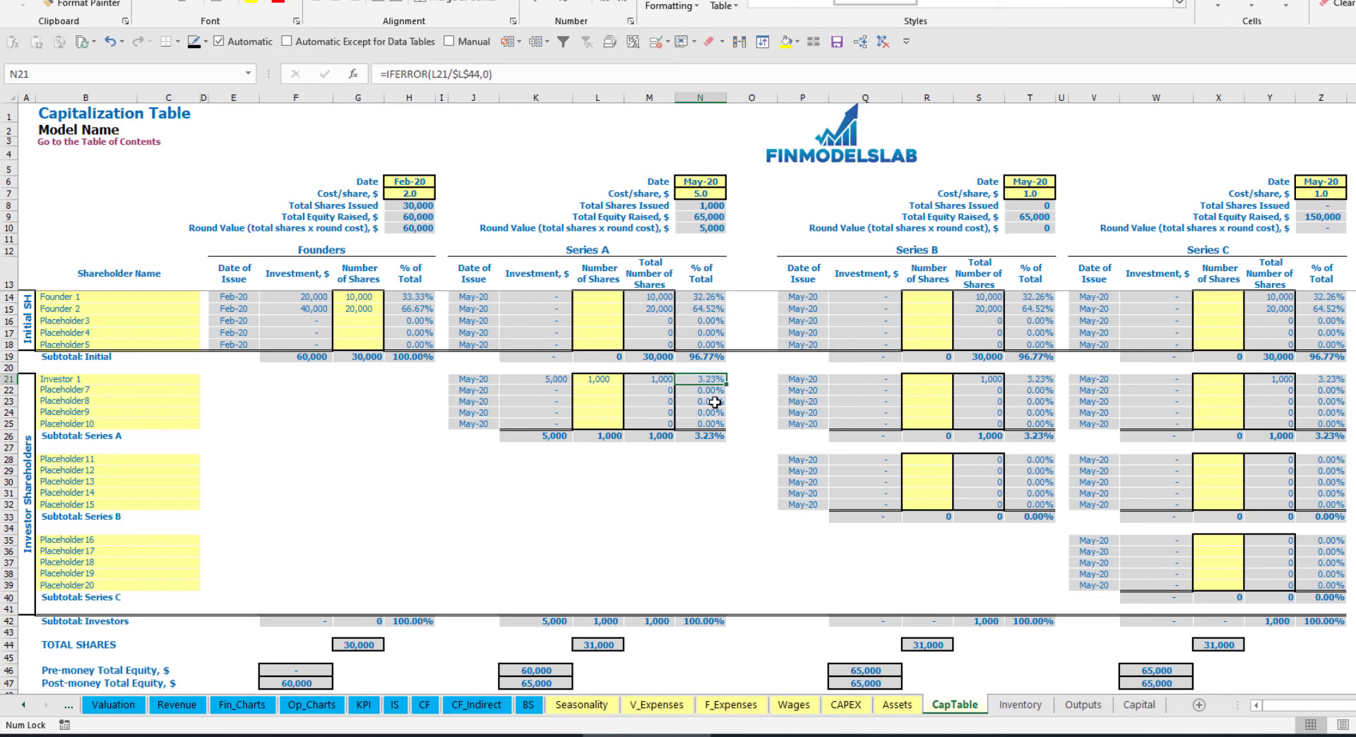
left_click_drag(162, 300, 160, 312)
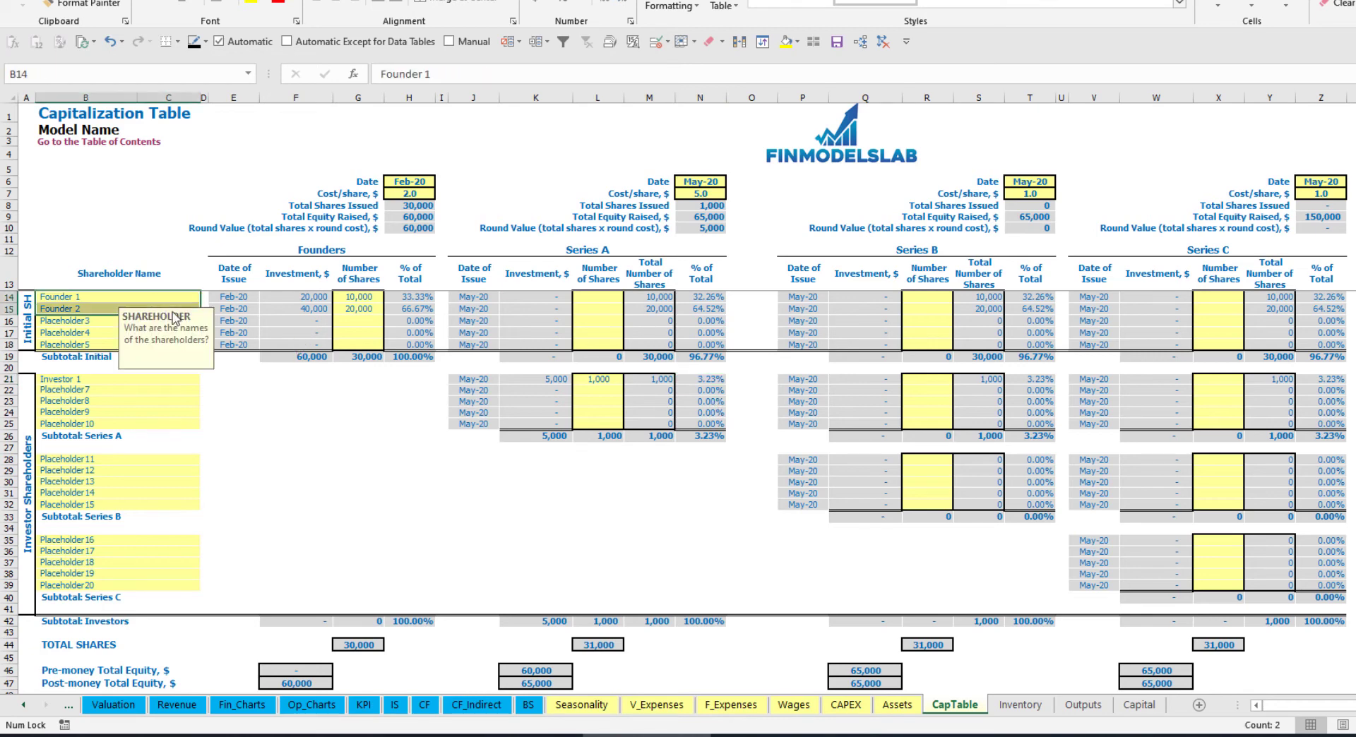
left_click_drag(710, 297, 710, 308)
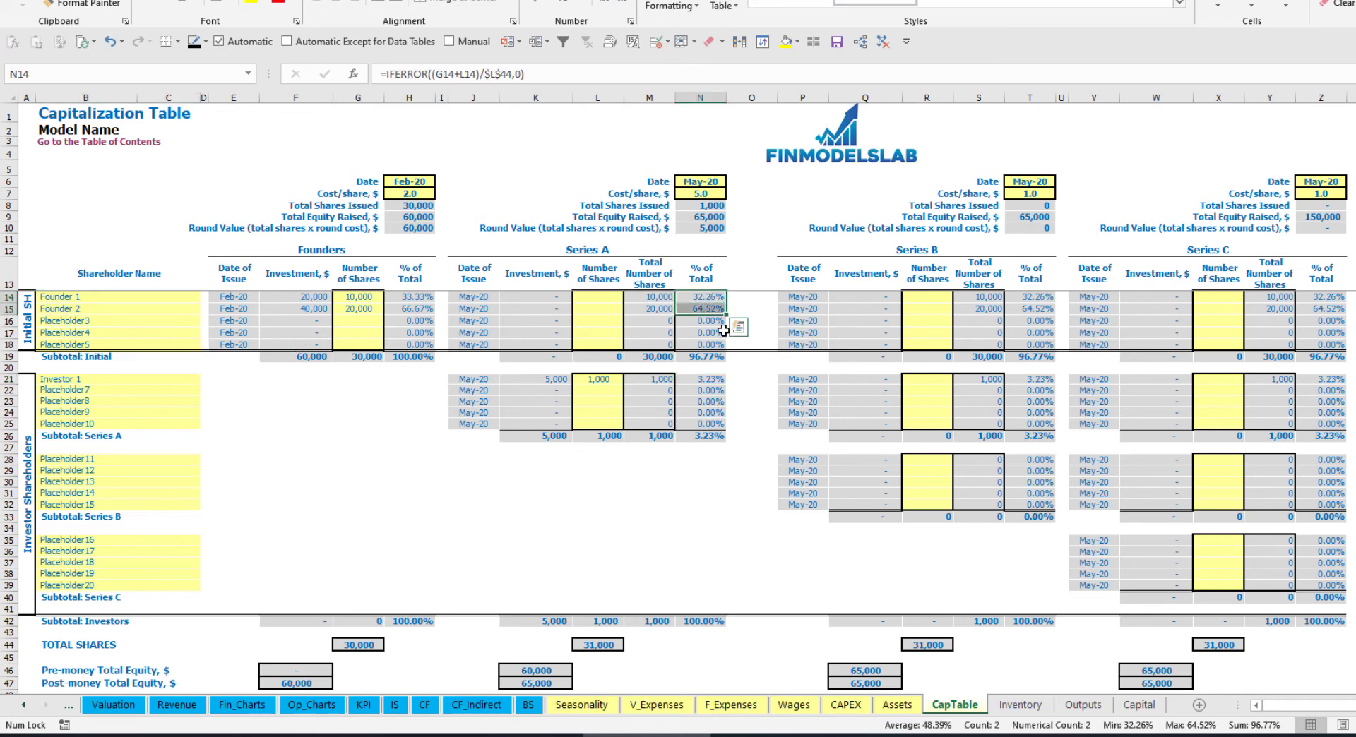
key("shift+Up")
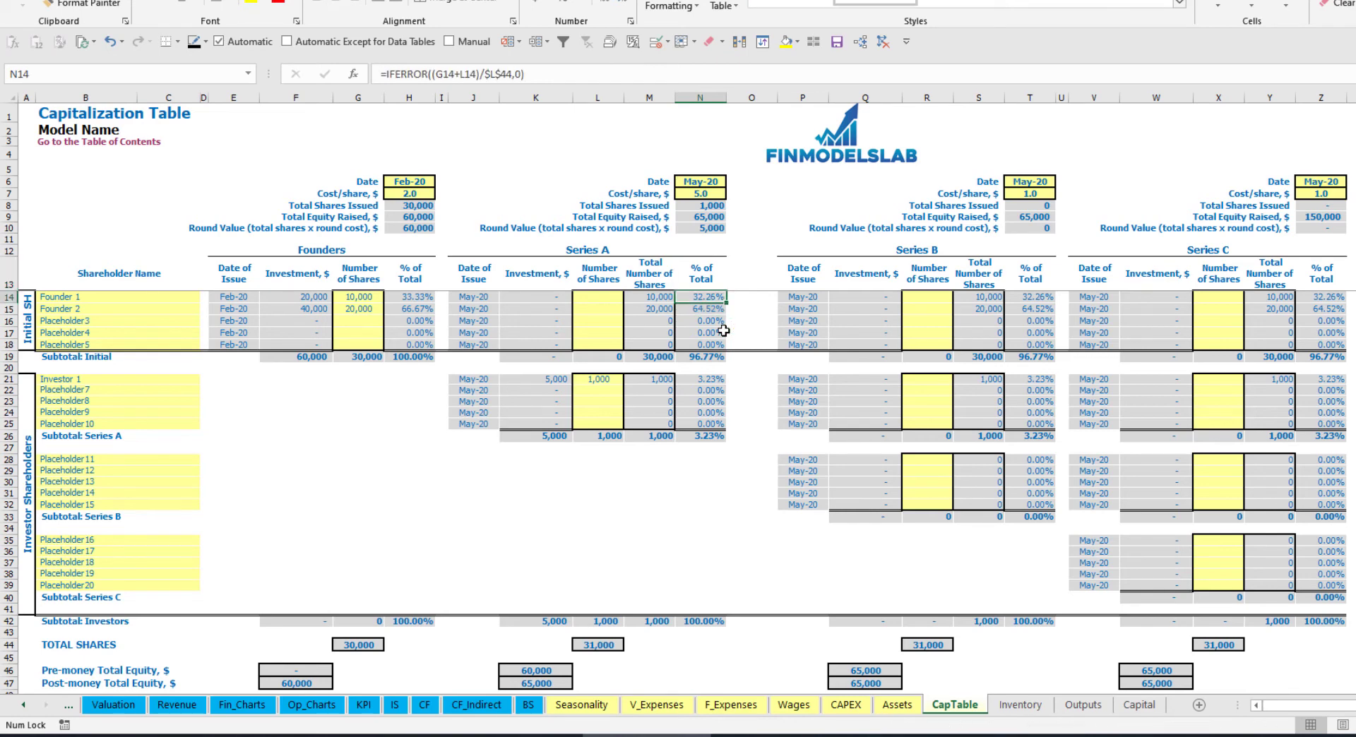
key("Down")
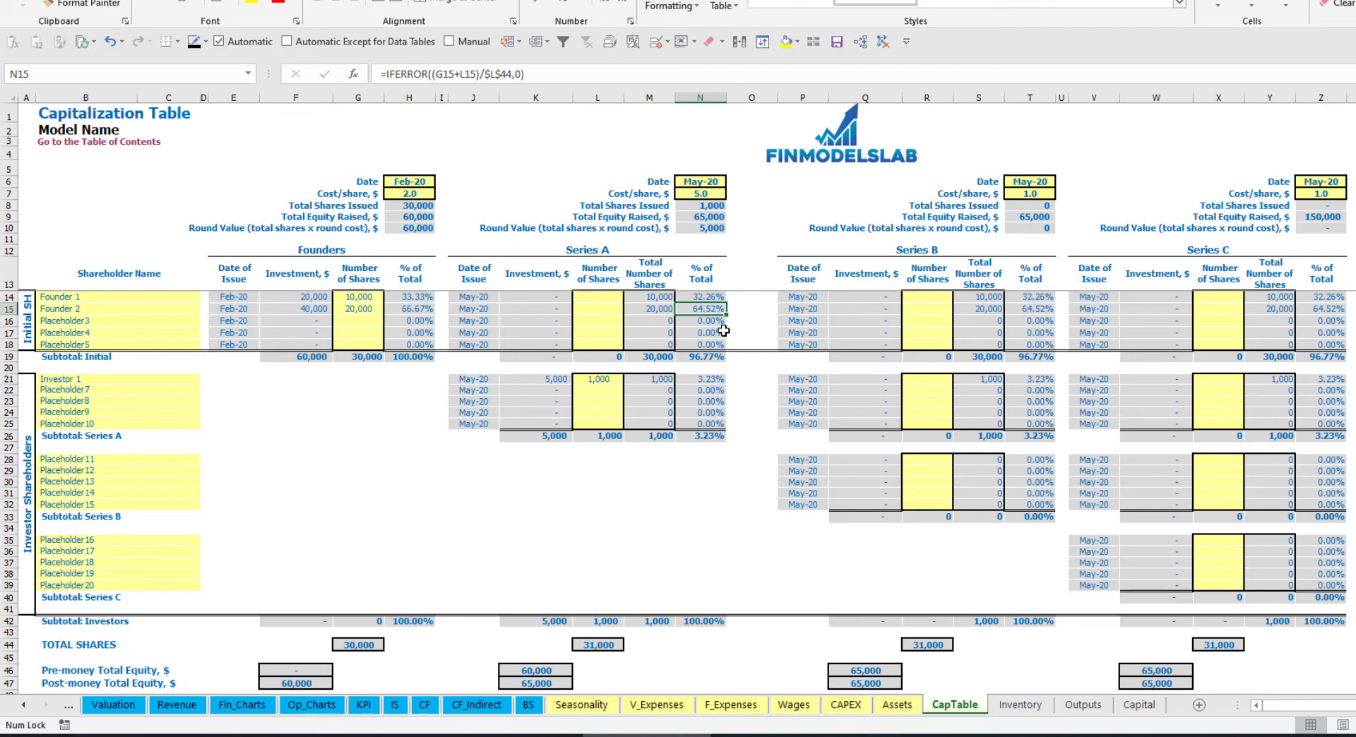
Look over the Series B and Series C shareholder names and the share entry cells for the Series A investors
left_click(132, 467)
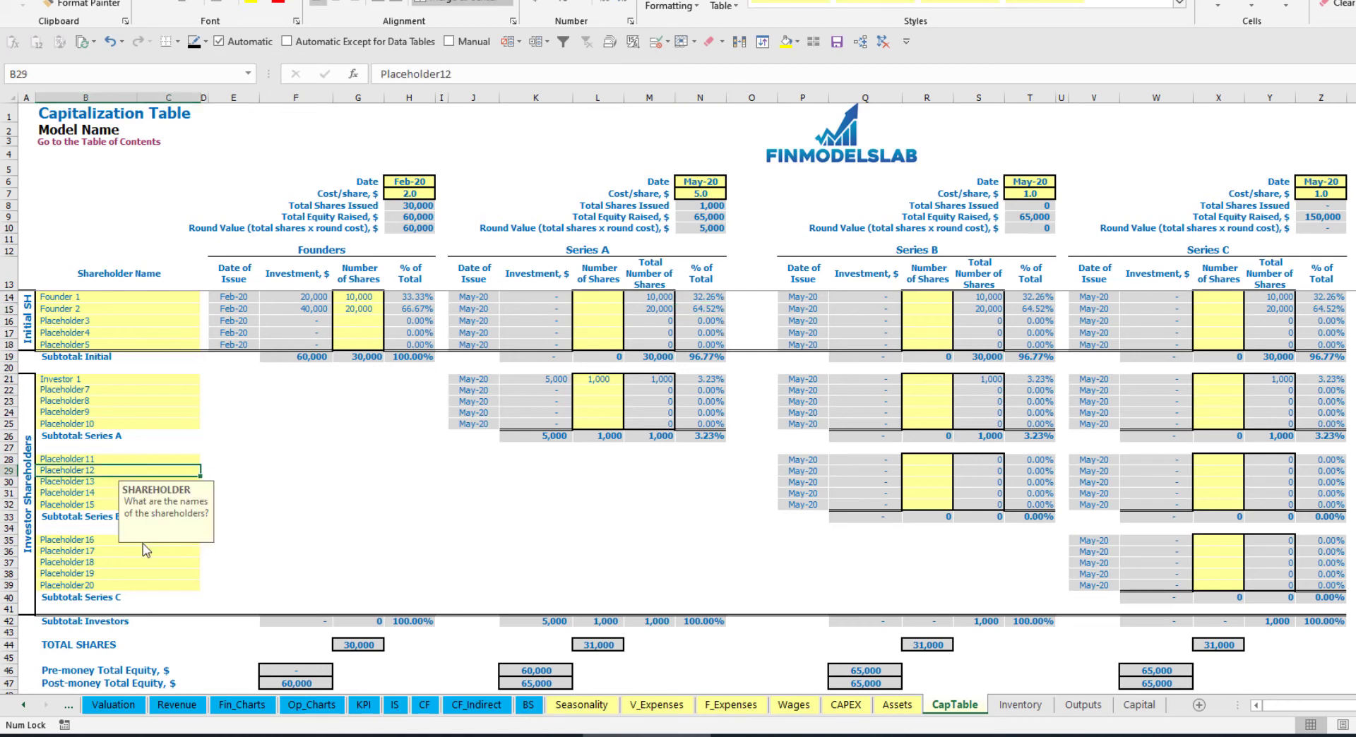
left_click(116, 541)
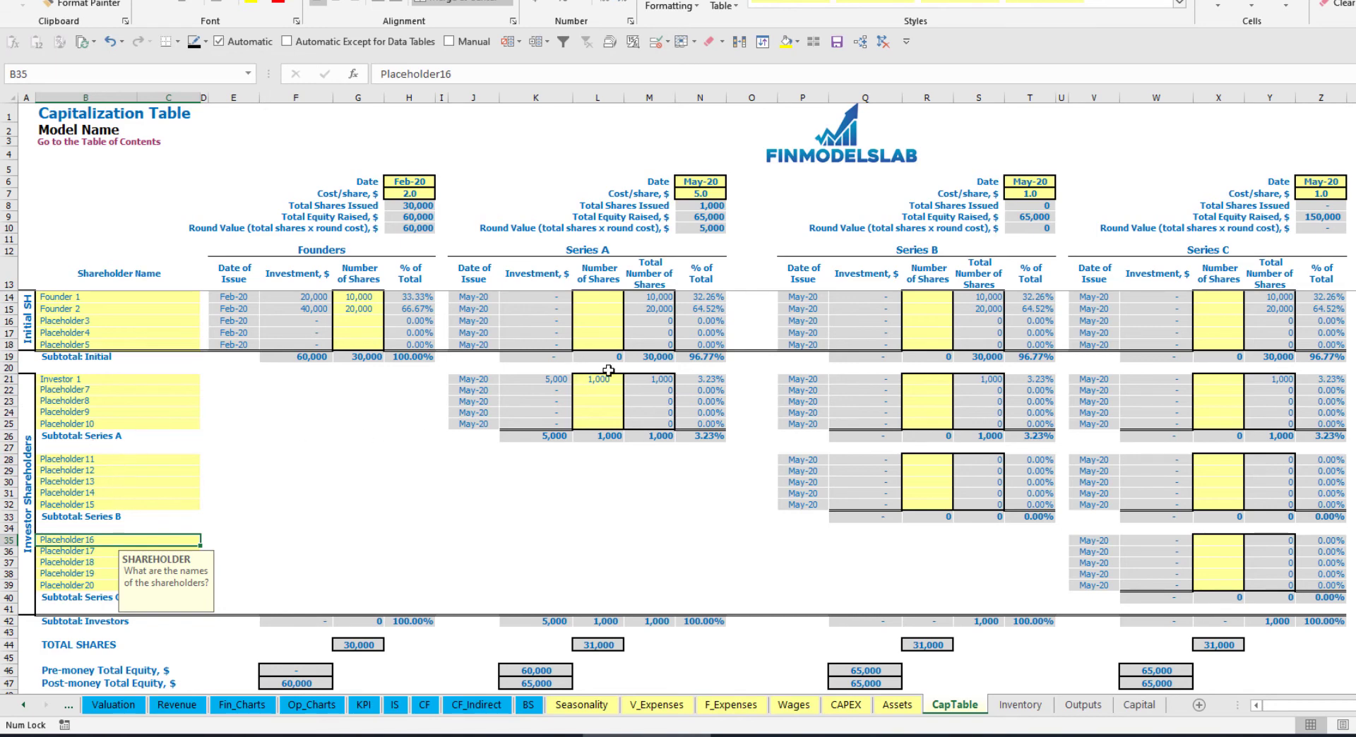
left_click_drag(605, 379, 598, 424)
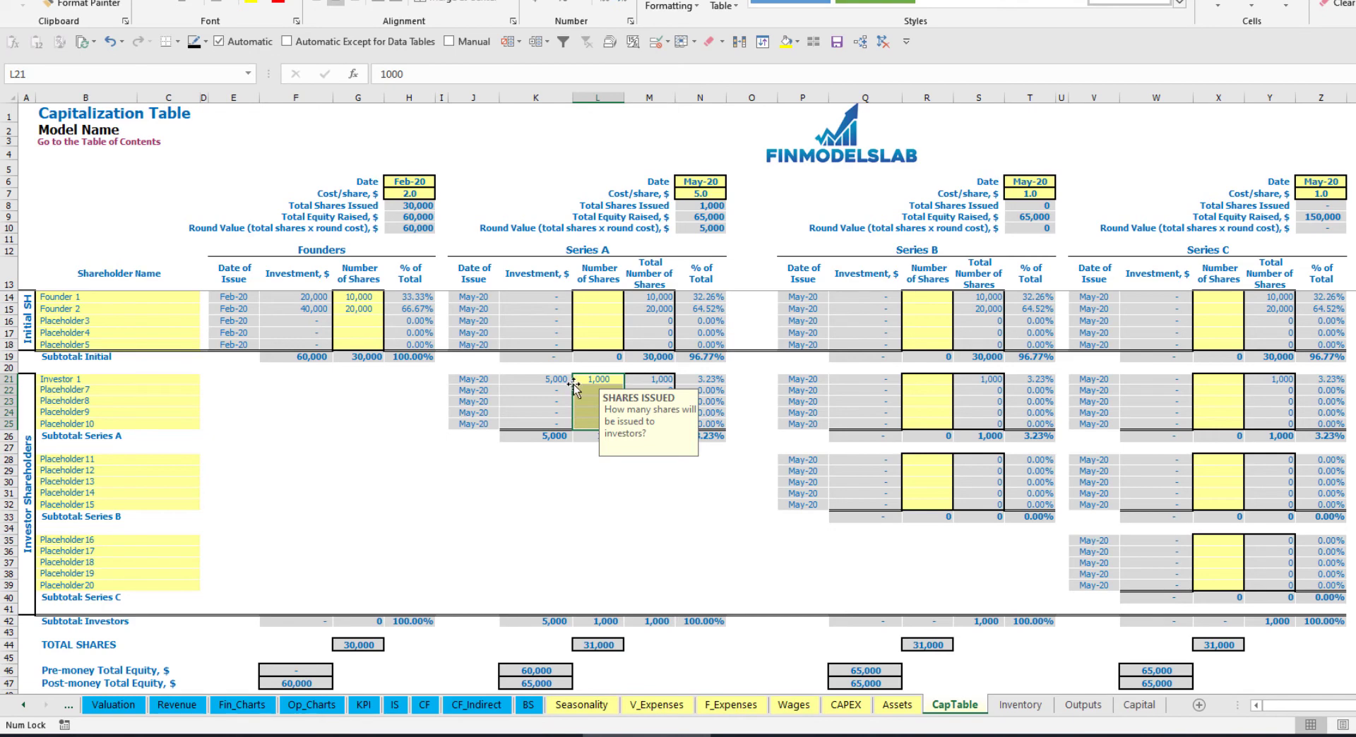
left_click(616, 482)
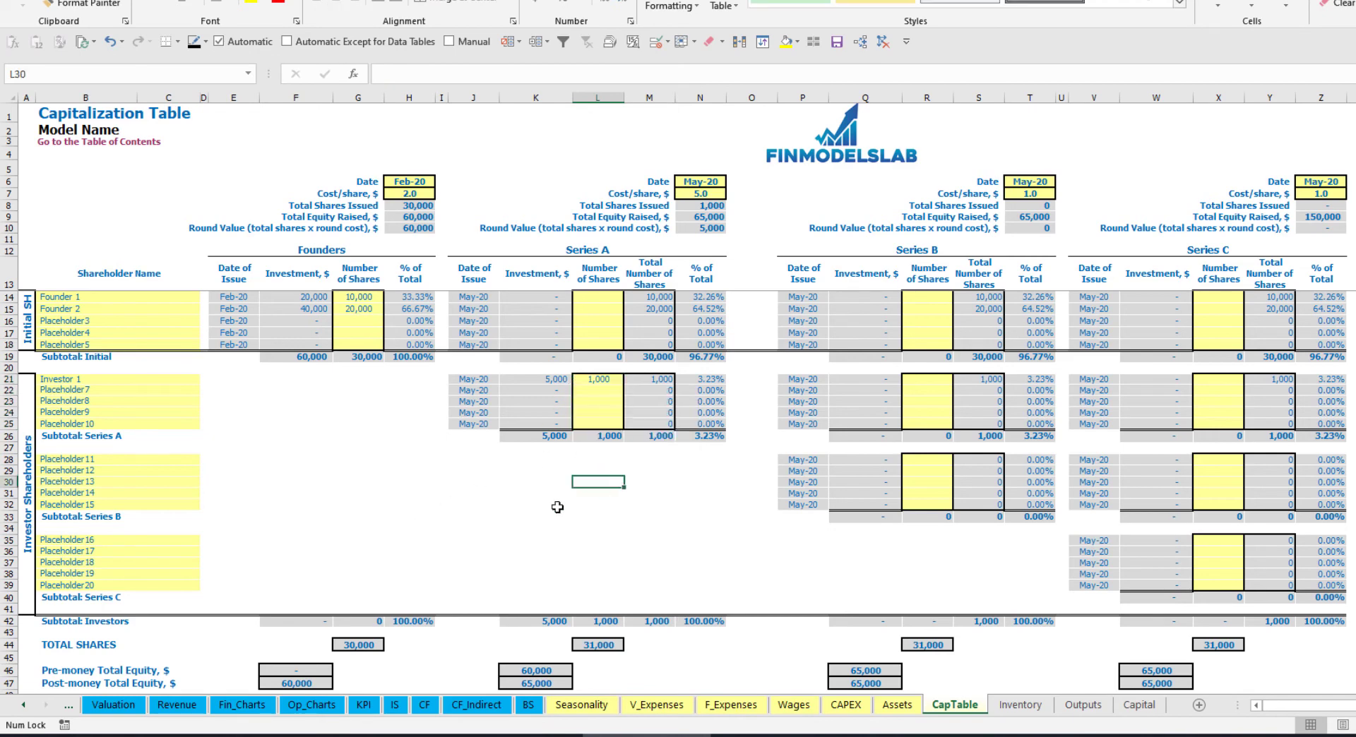
Check the Ordinary Equity Raisings row in the Cash Flow Statement and the Ordinary Equity row in the Balance Sheet
left_click(425, 707)
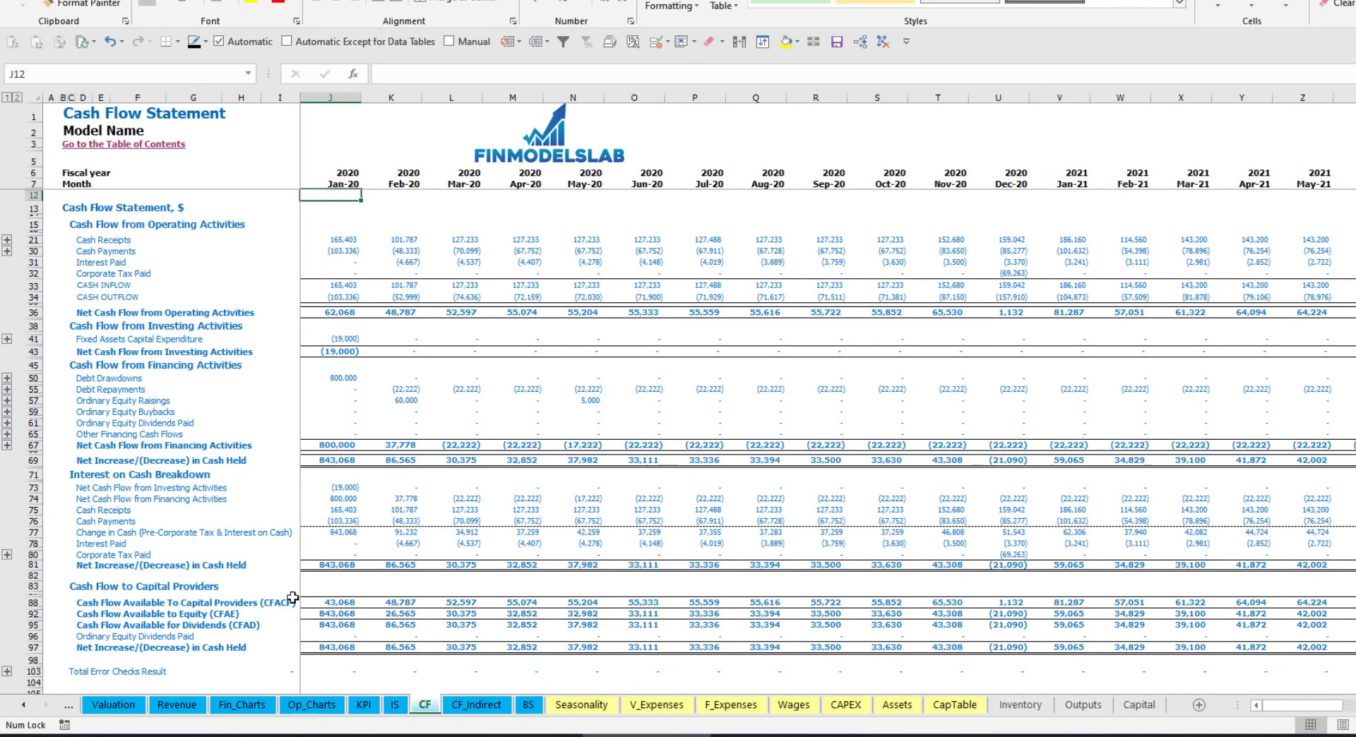
left_click(32, 400)
left_click(408, 400)
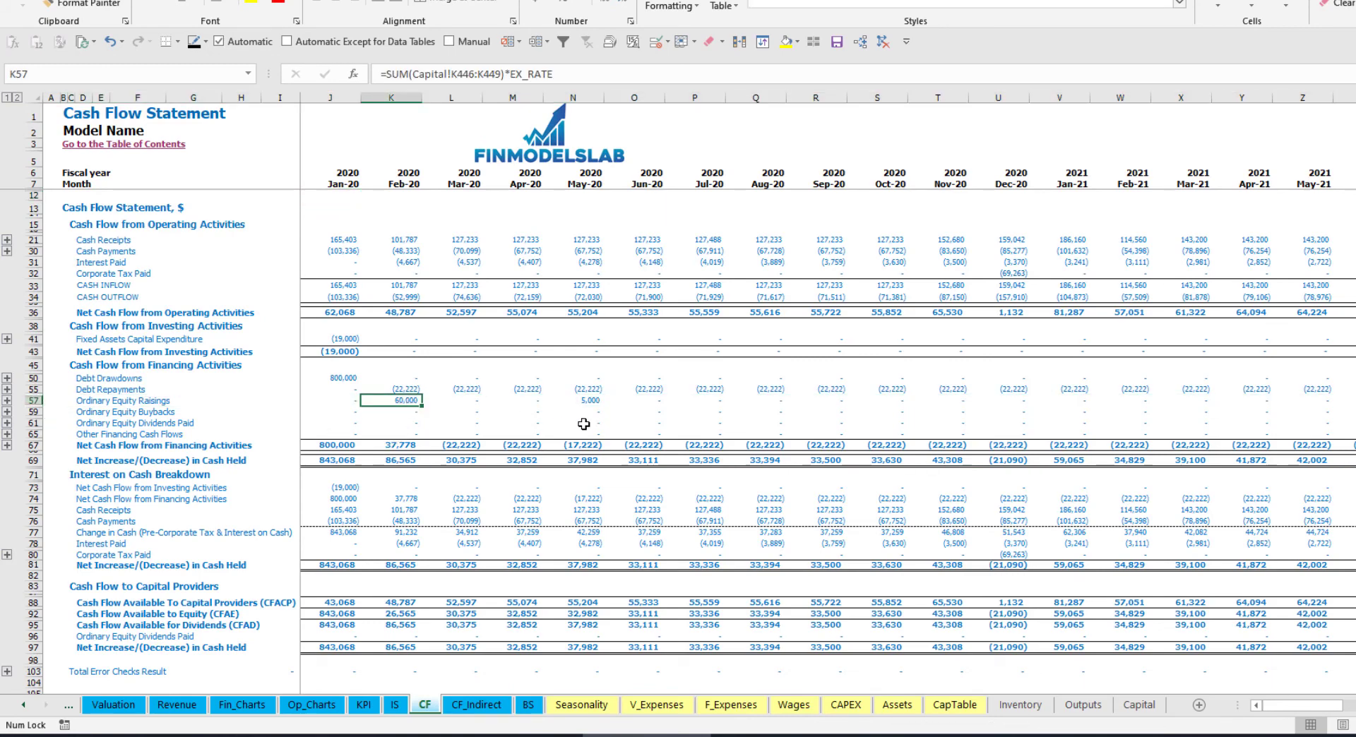
left_click(532, 706)
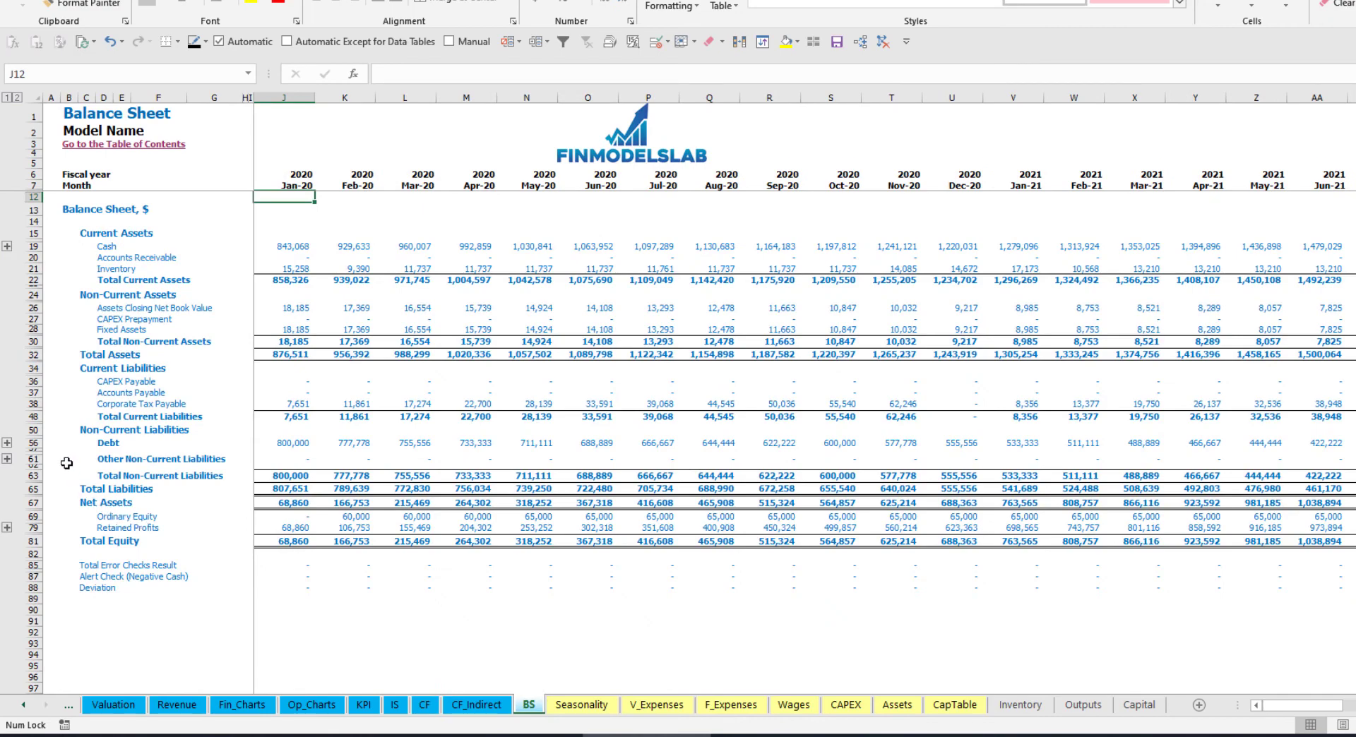
left_click(33, 516)
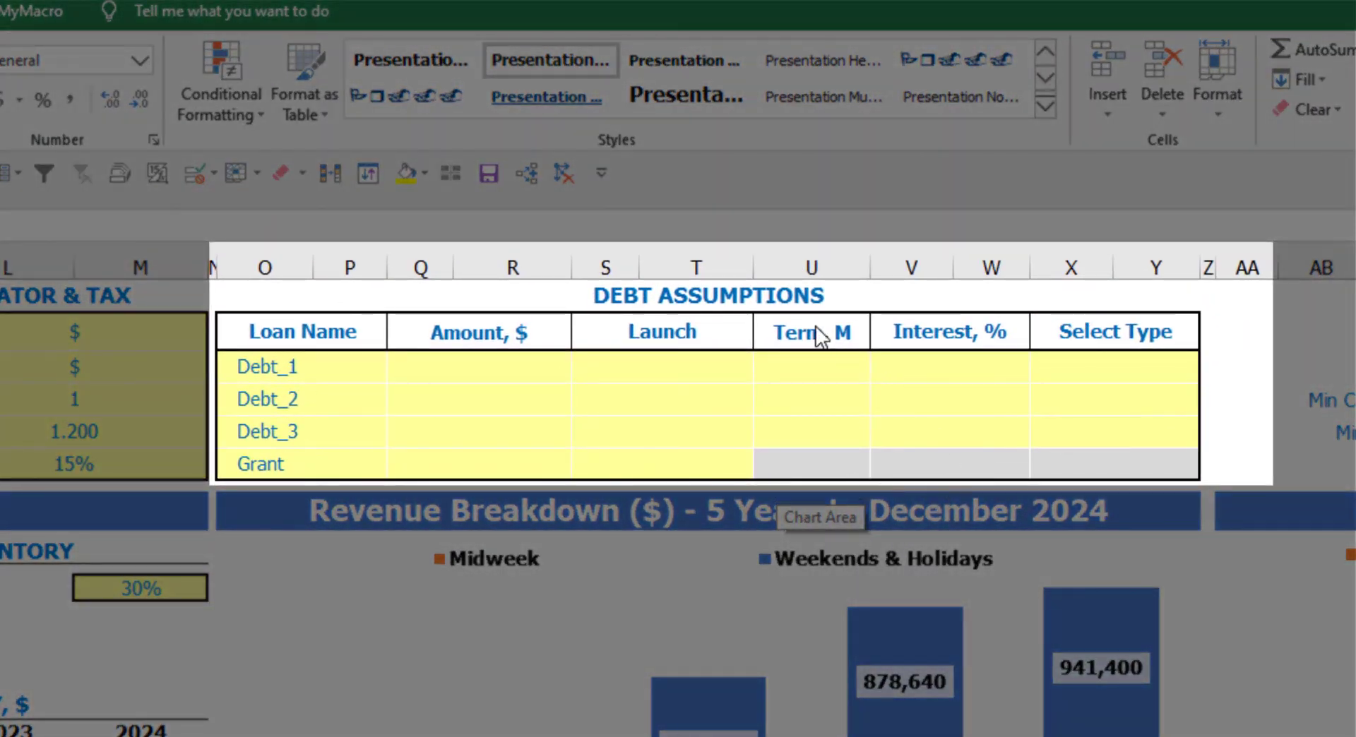
Try Annuity as the repayment type of Debt_1 in the debt assumptions and settle on Usual
left_click(786, 295)
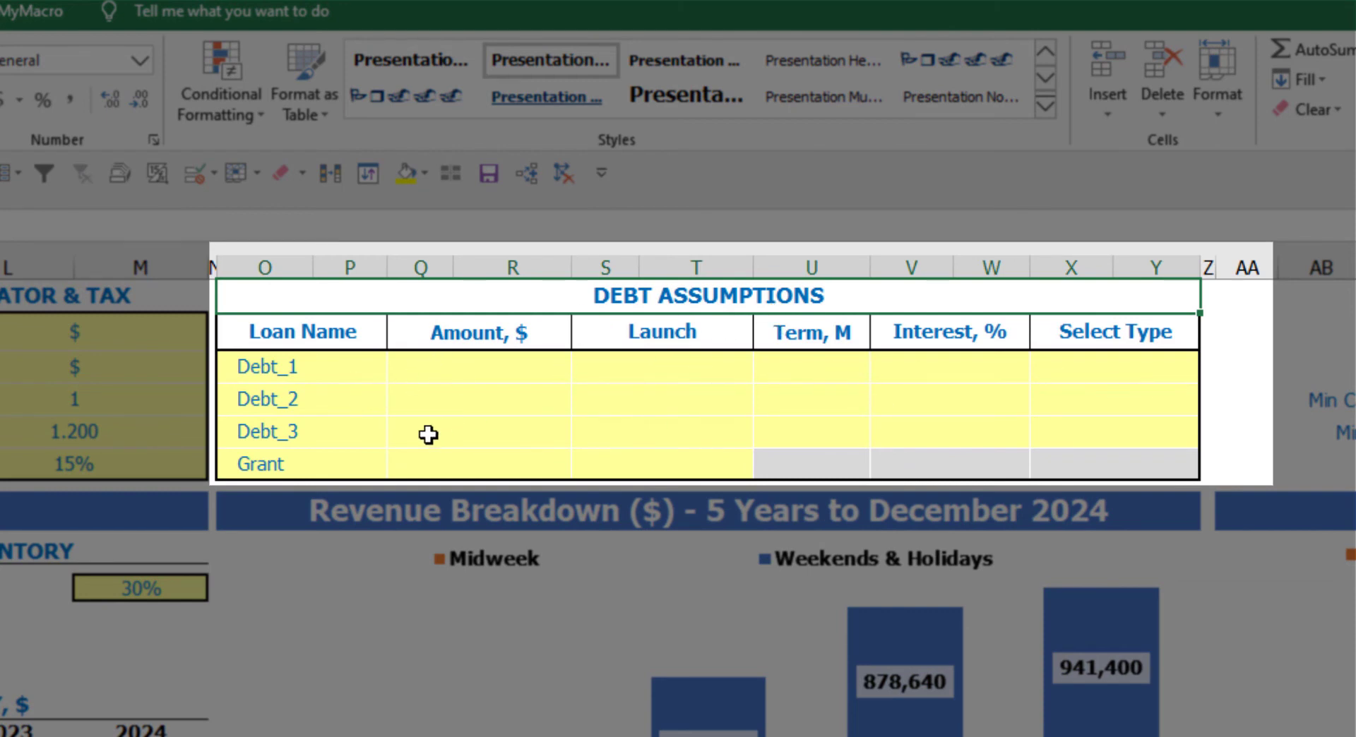
left_click(1192, 358)
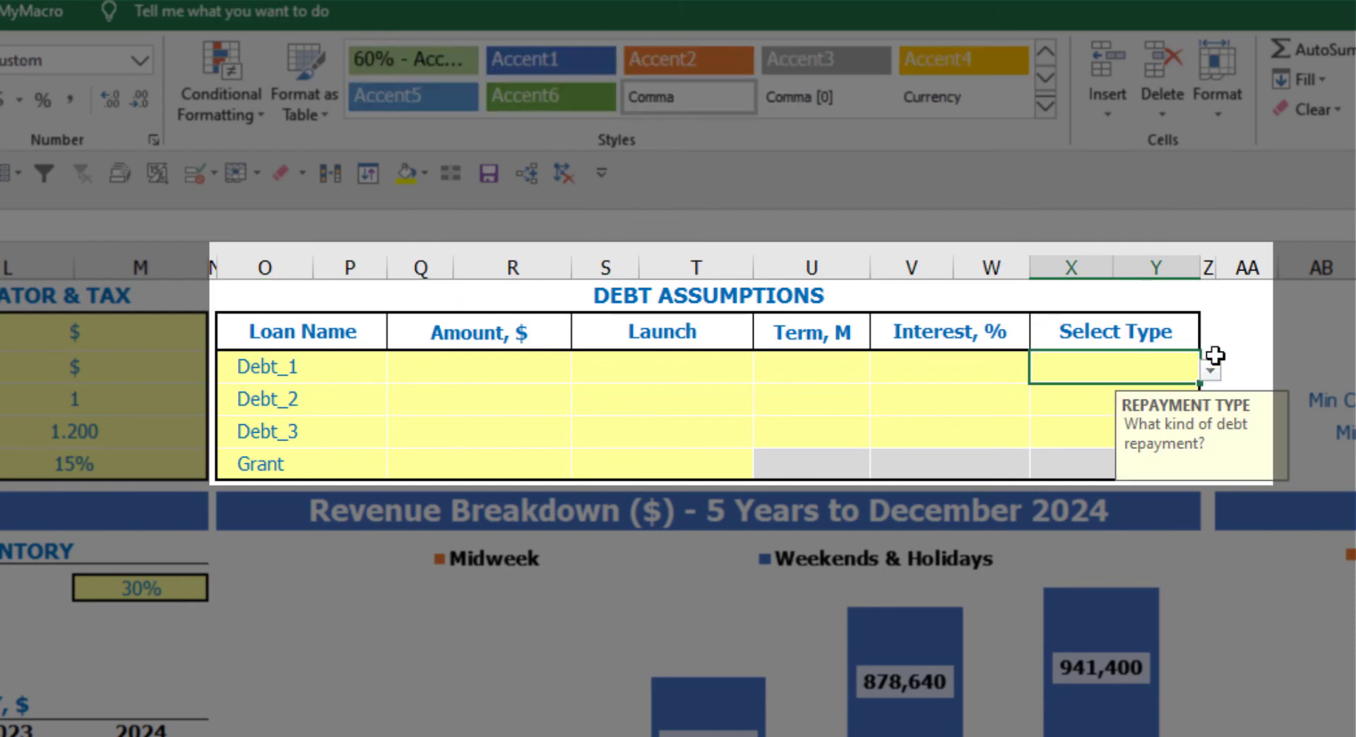
left_click(1211, 371)
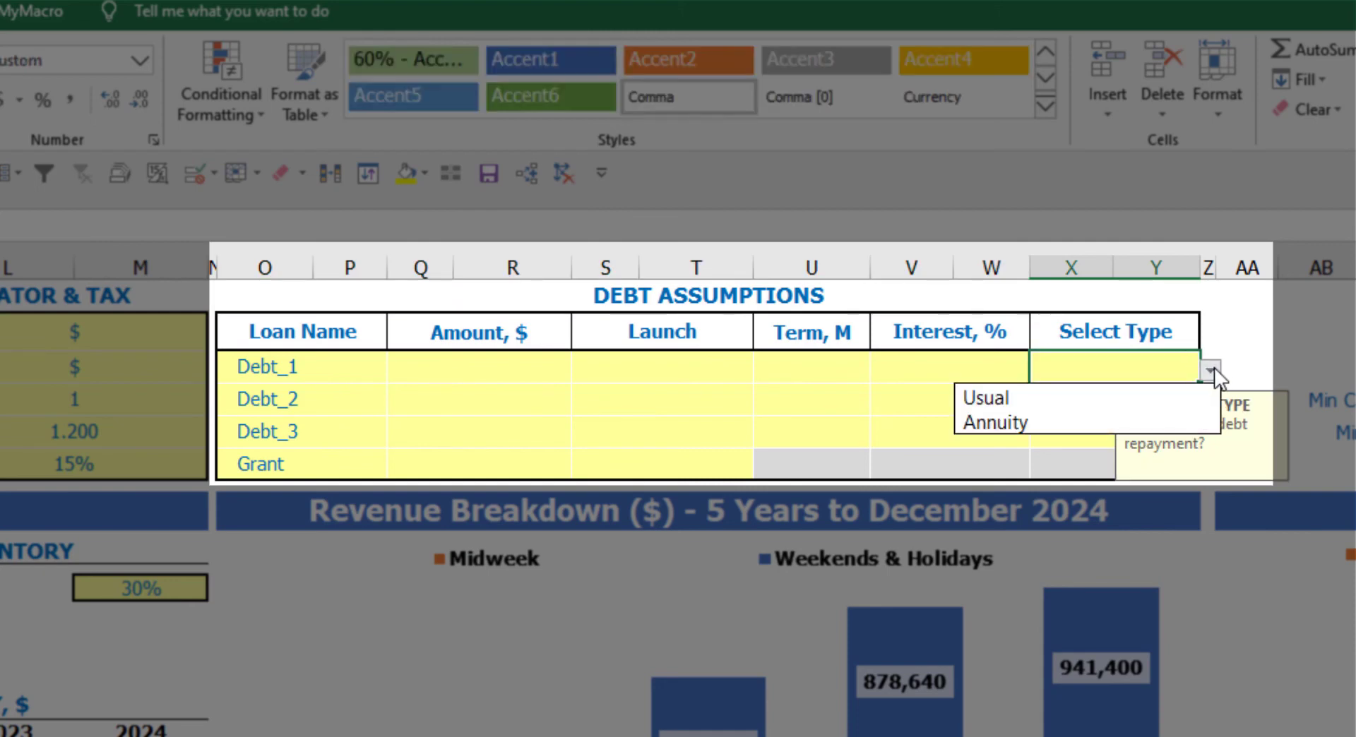
left_click(1179, 415)
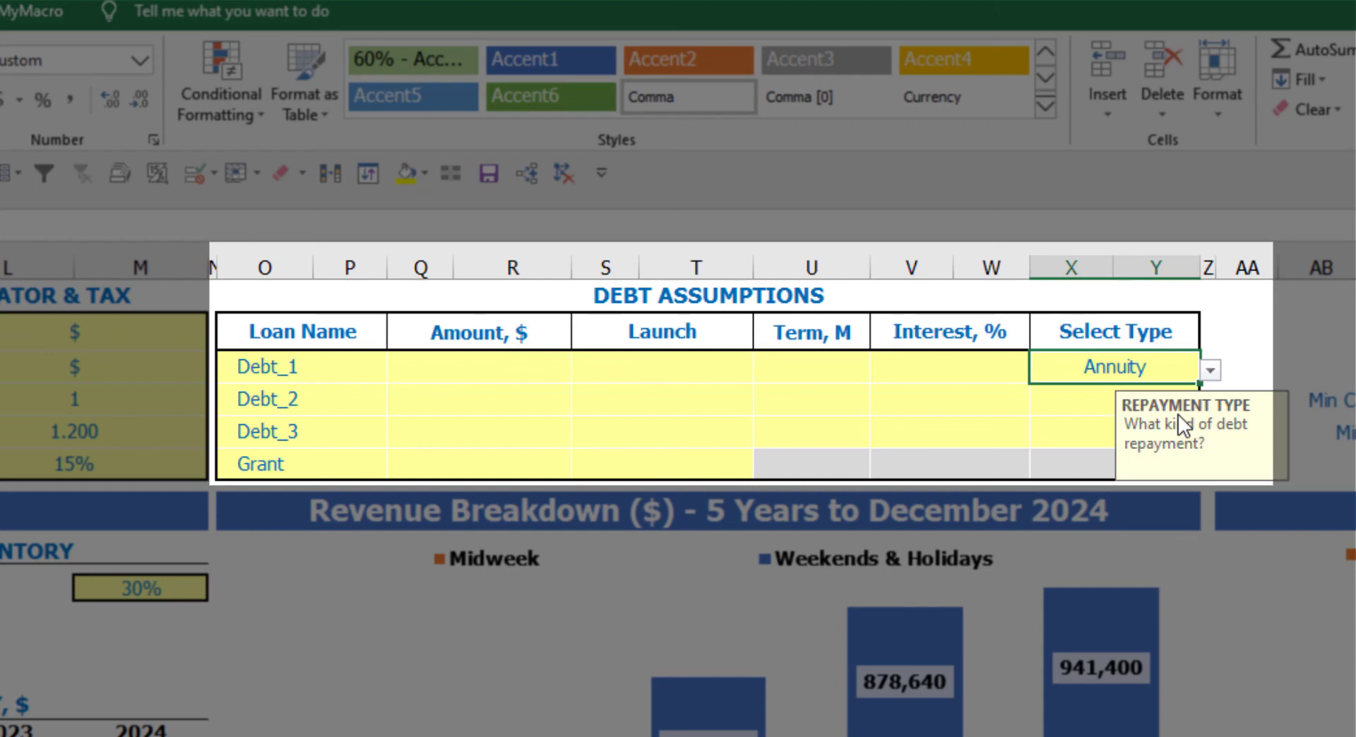
left_click(1211, 370)
left_click(1161, 398)
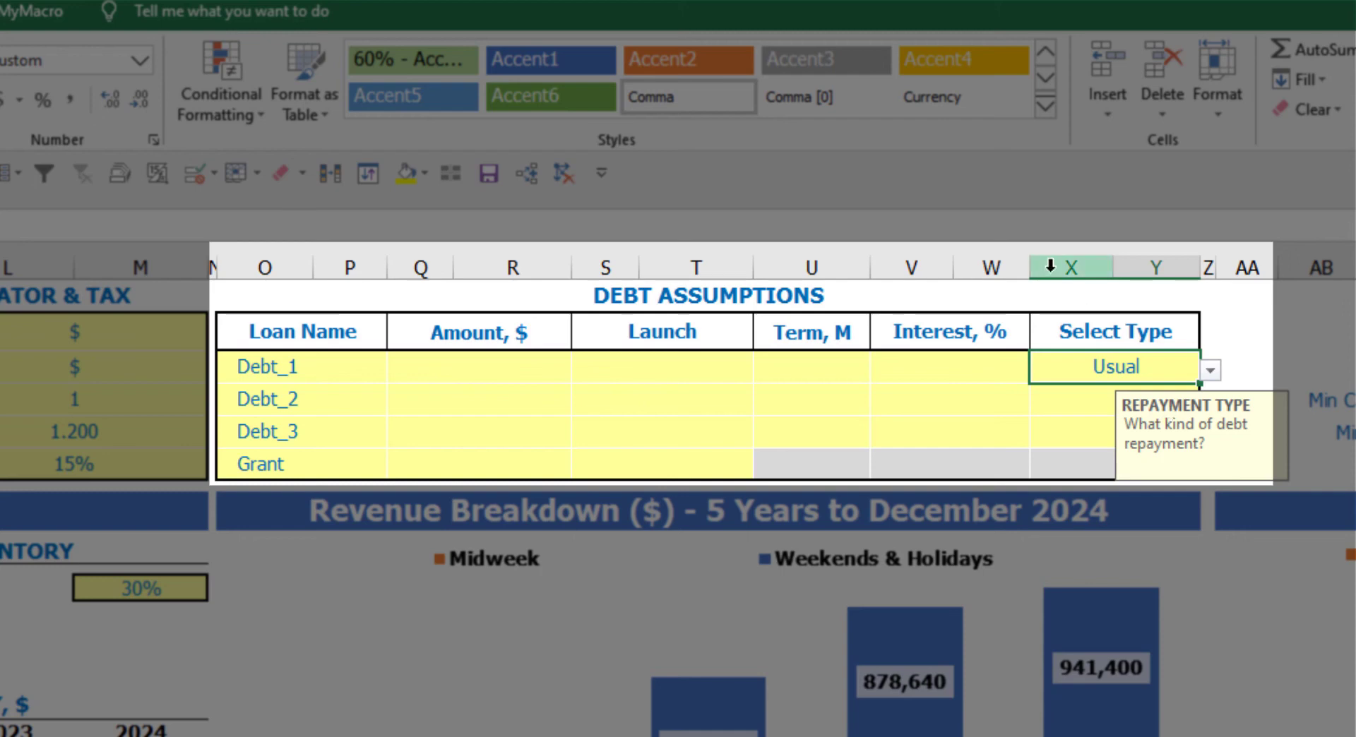
Enter a loan amount of 1,000,000 for Debt_1 with a launch date of Feb-20
left_click(535, 368)
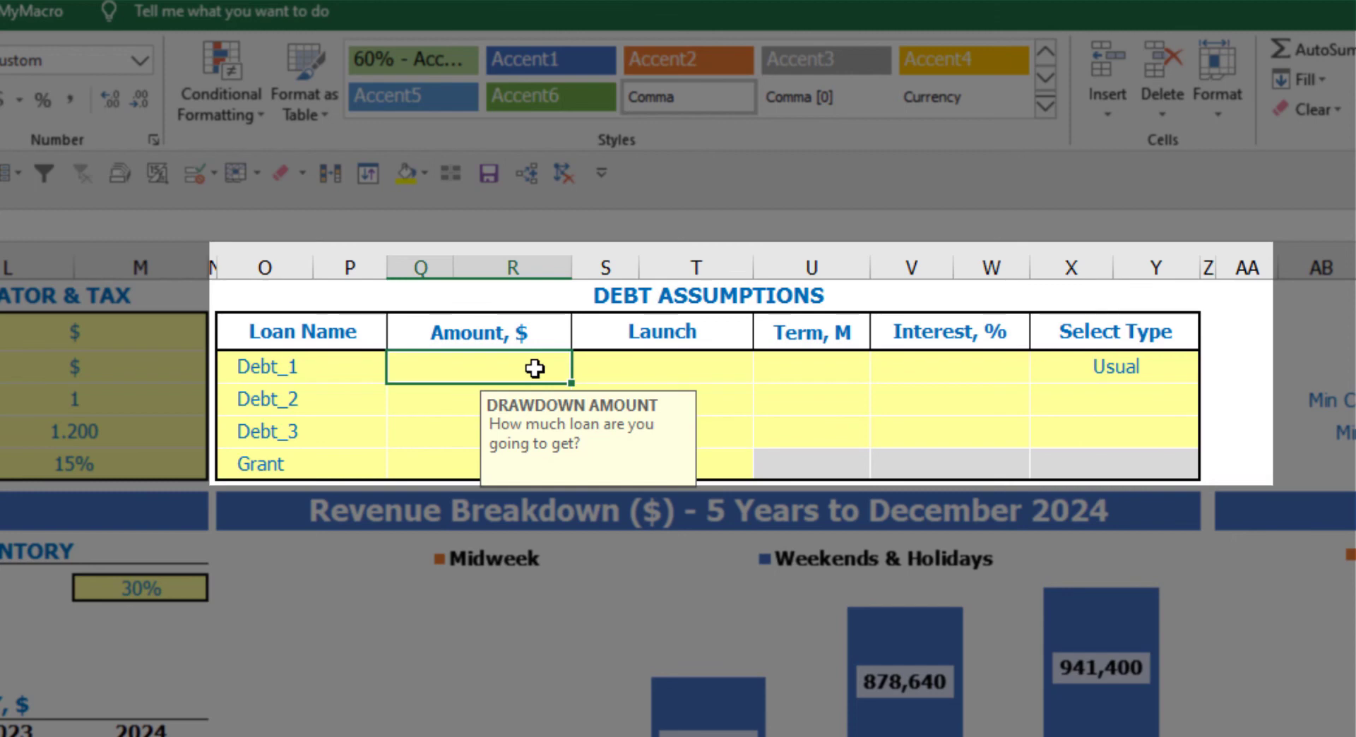
type("1,0")
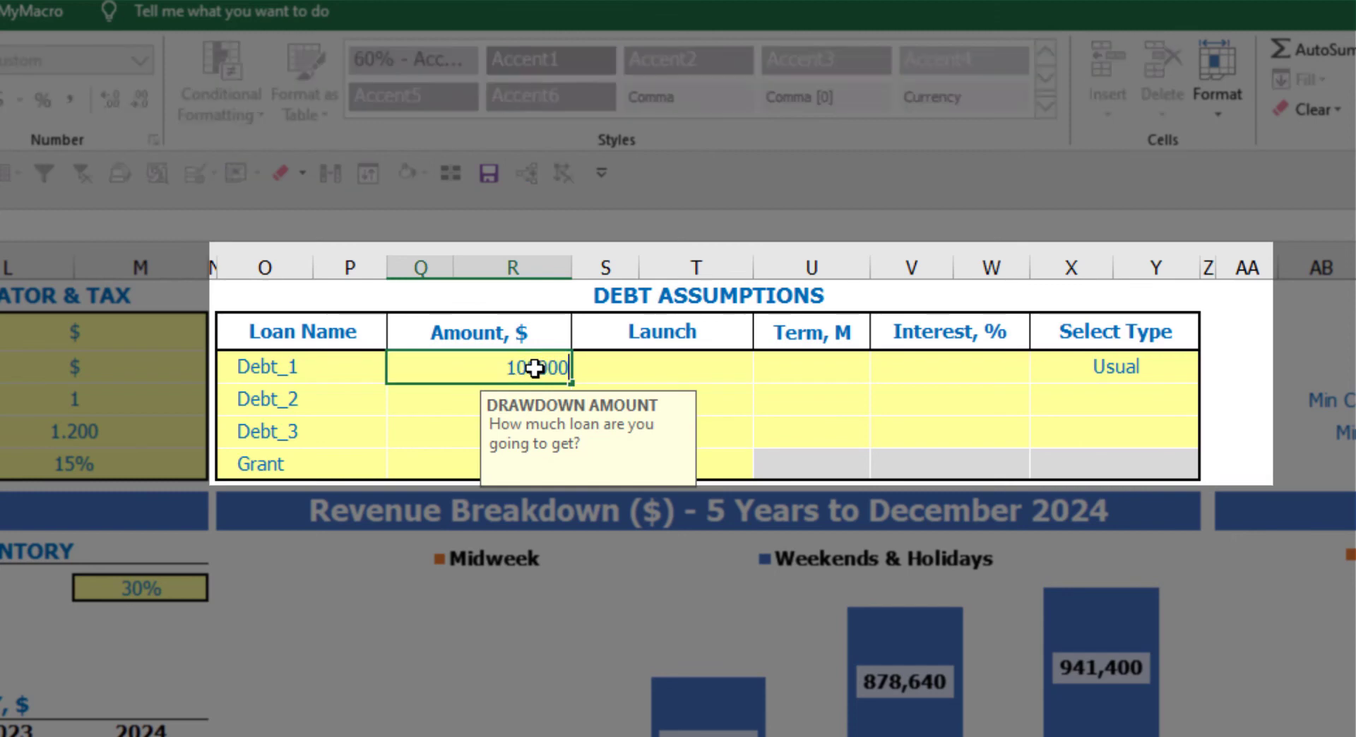
type("00,000")
key("Return")
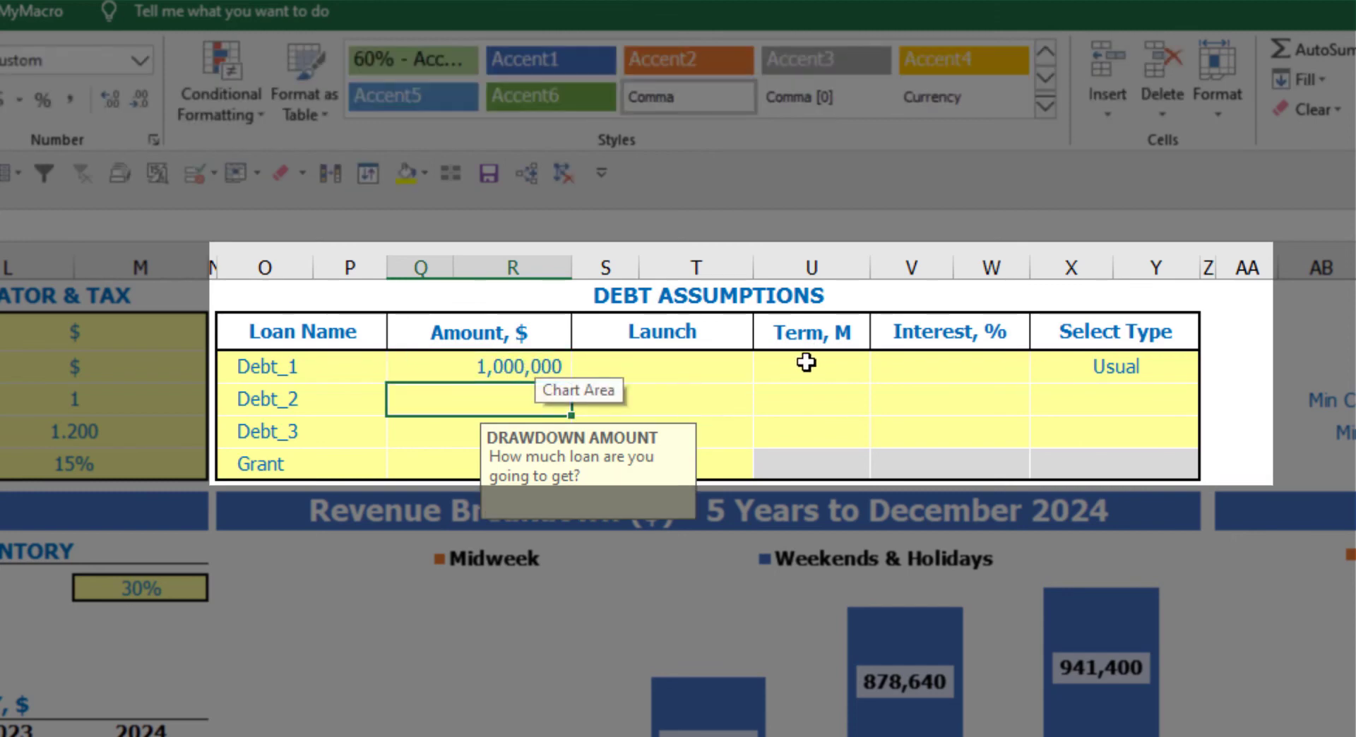
left_click(747, 362)
left_click(764, 371)
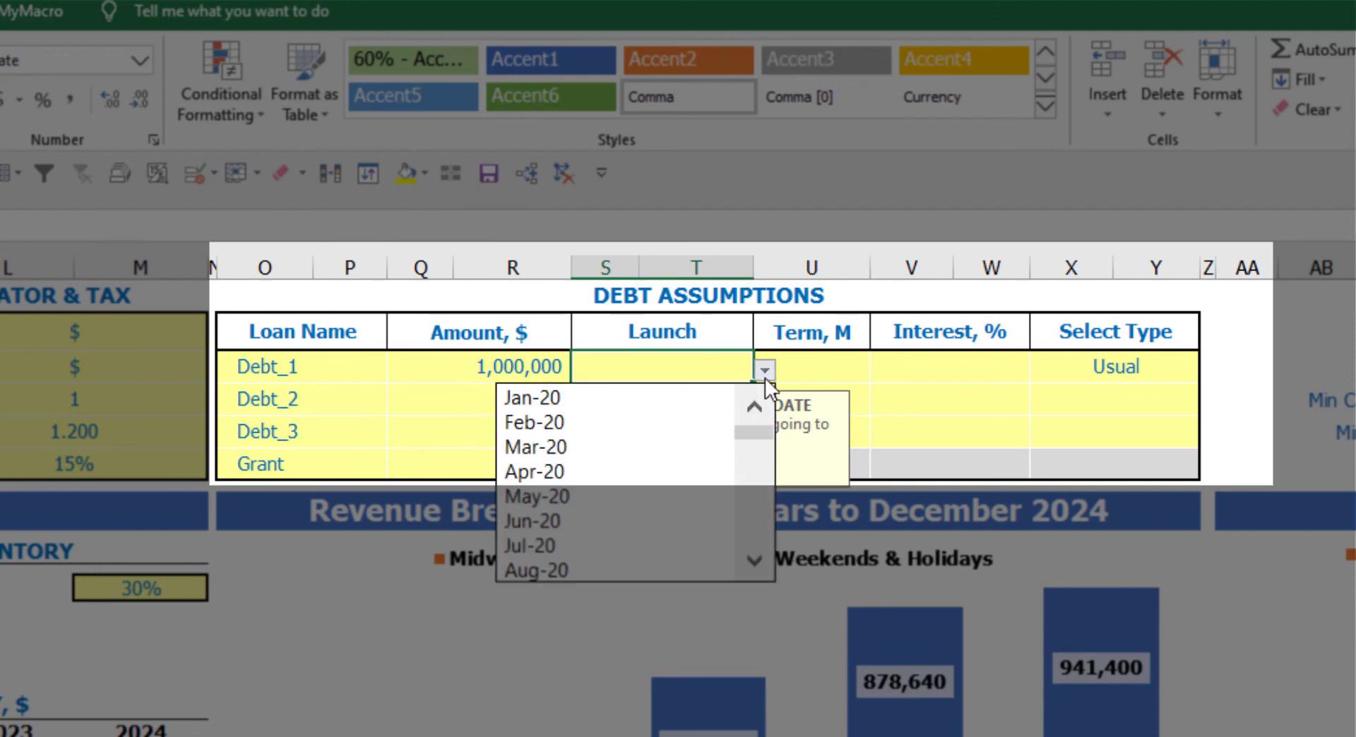
left_click(707, 424)
Set the Debt_1 term to 60 months and its annual interest rate to 5%
left_click(814, 357)
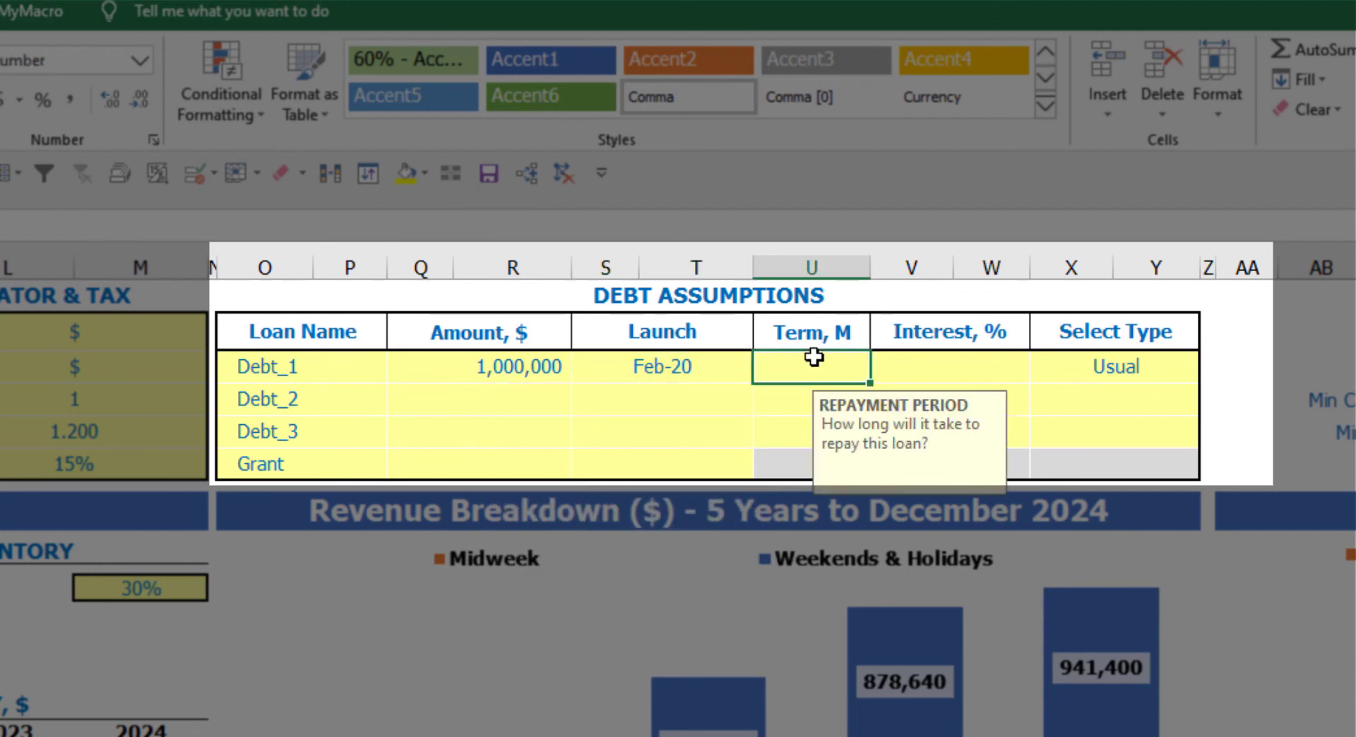
type("60")
key("Return")
left_click(893, 364)
type("5")
key("Return")
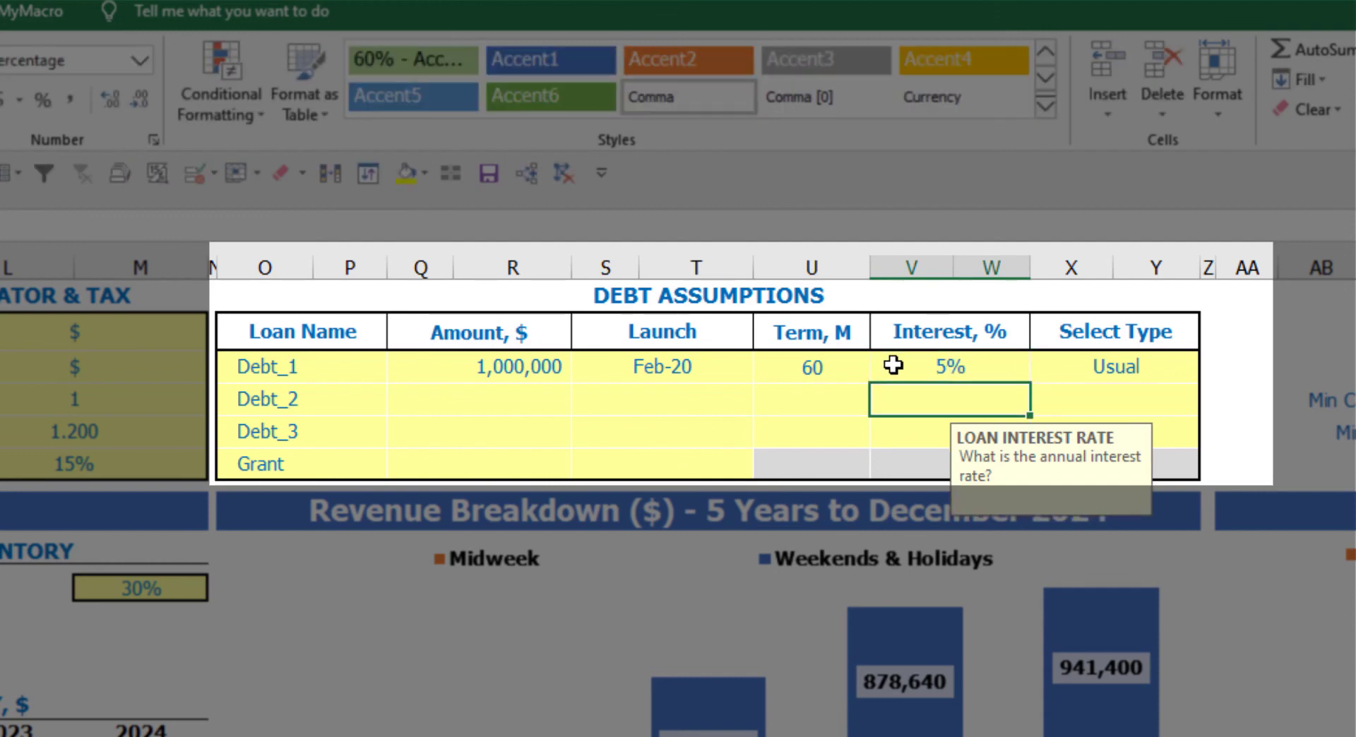
Enter a grant amount of 500,000 with a launch date of Mar-20 in the debt assumptions
left_click(501, 469)
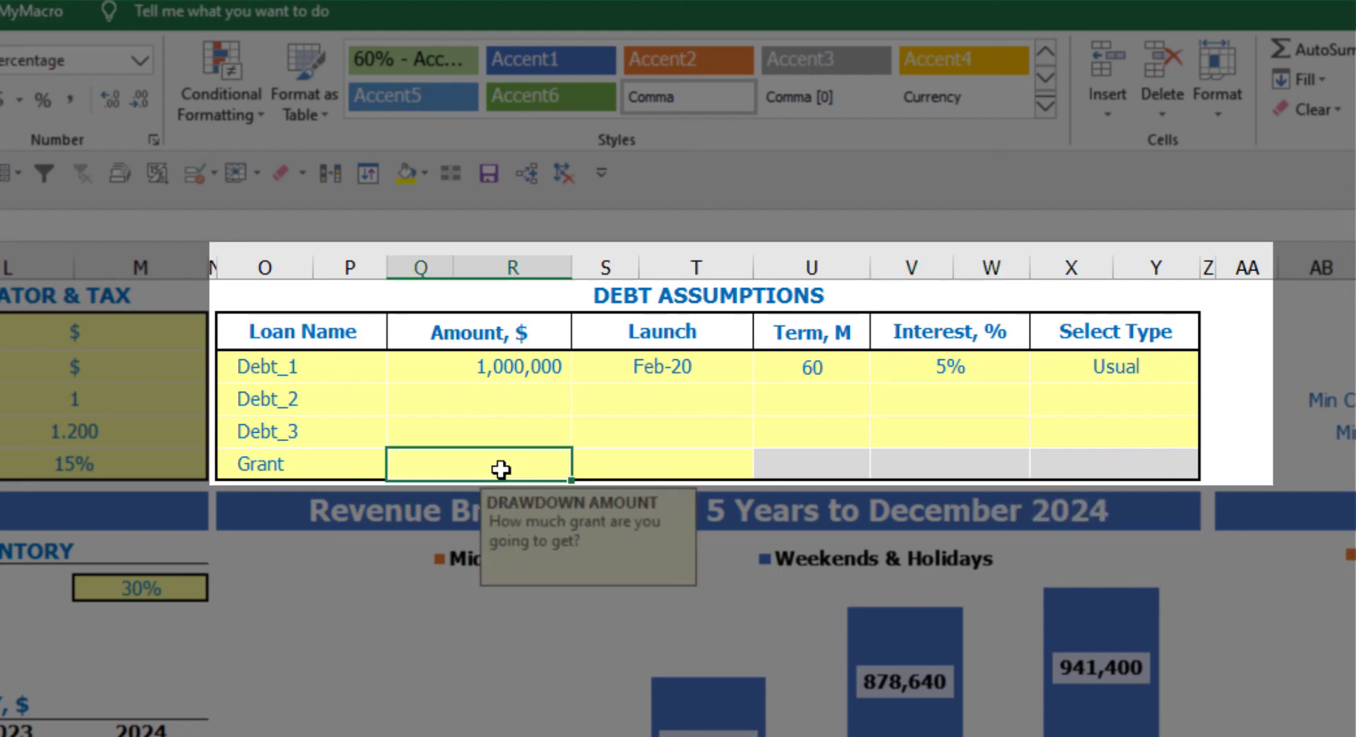
type("500,000")
key("Return")
left_click(736, 470)
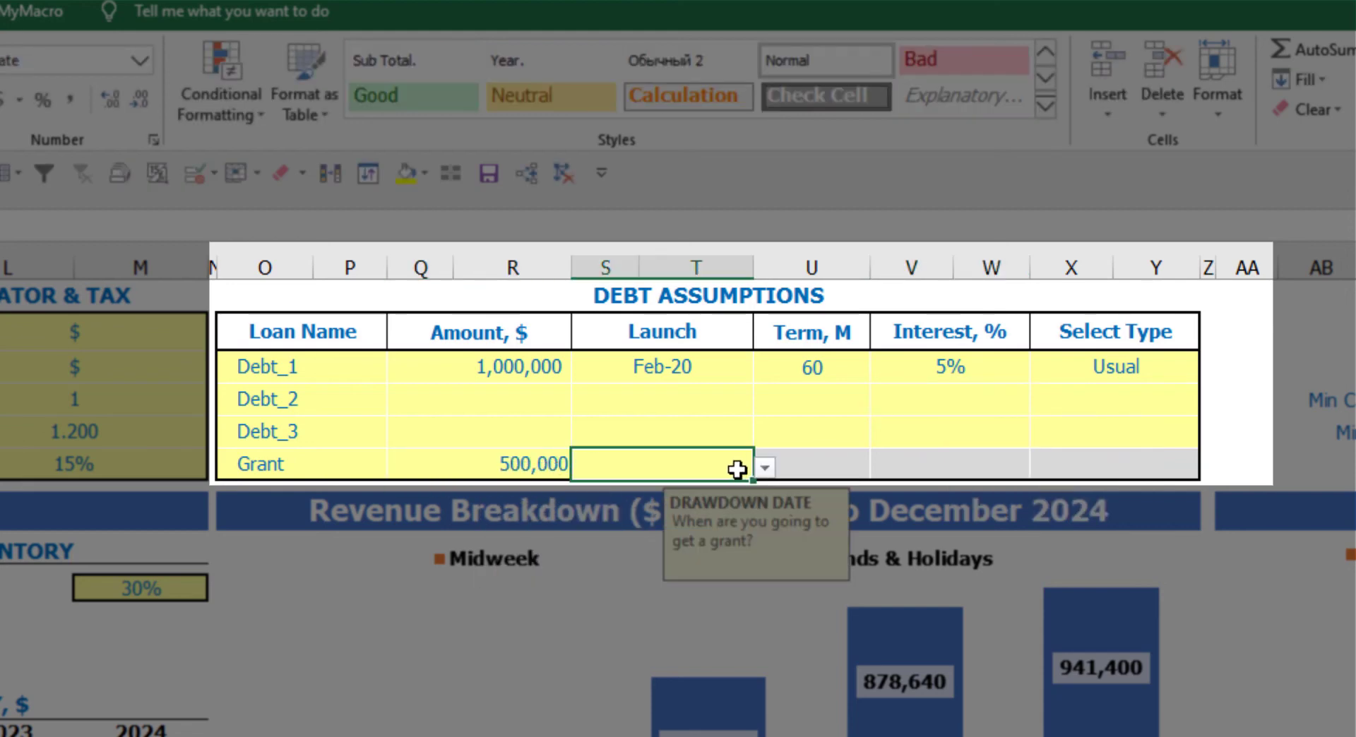
left_click(765, 471)
left_click(680, 553)
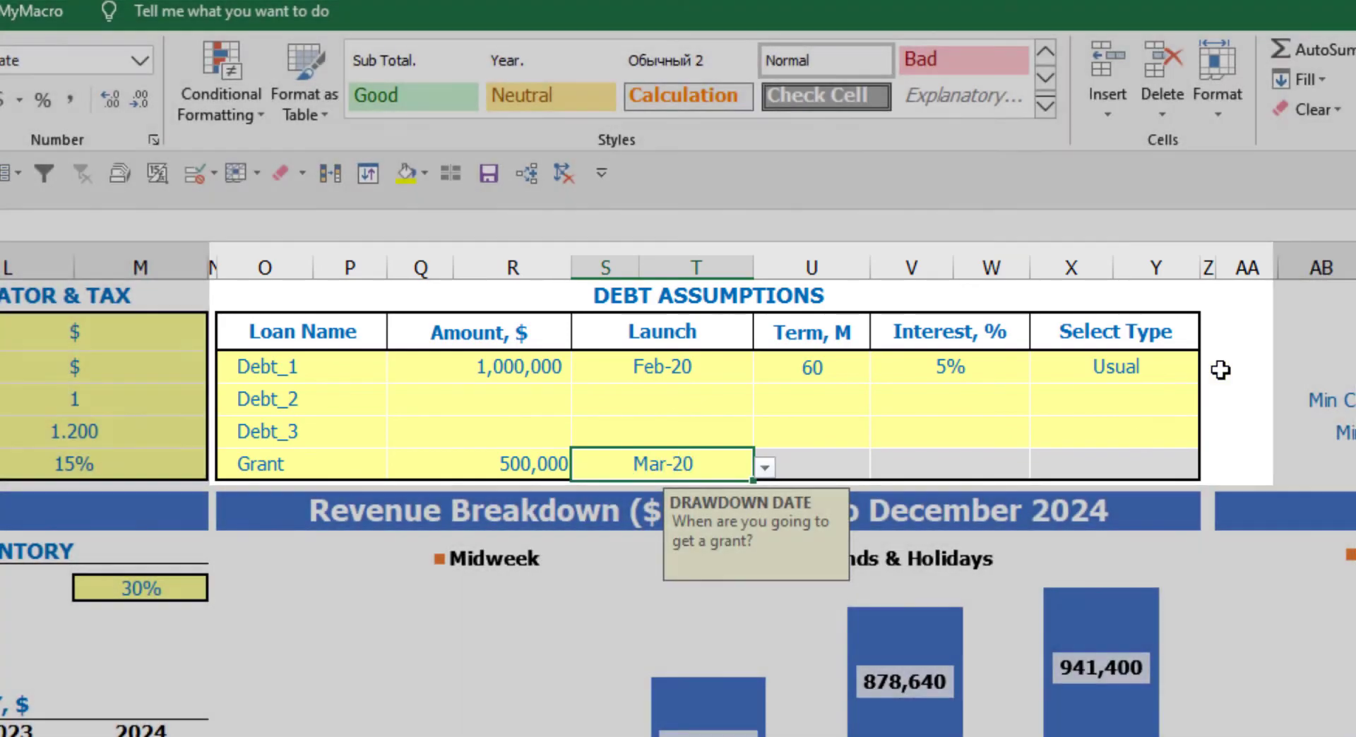
left_click(1236, 350)
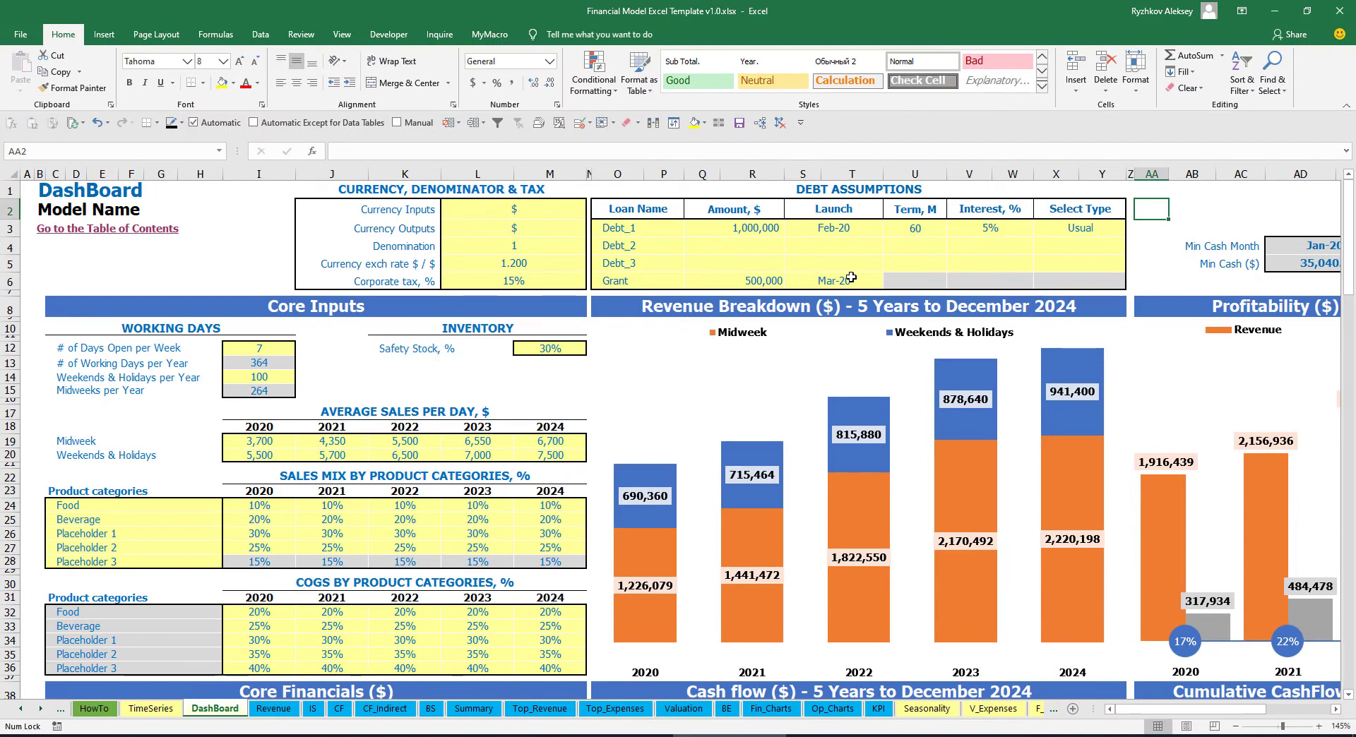
Examine the Debt_1, Debt_2, Debt_3 and Total Debts calculations on the Capital sheet
left_click(39, 710)
left_click(39, 710)
left_click(40, 710)
left_click(40, 711)
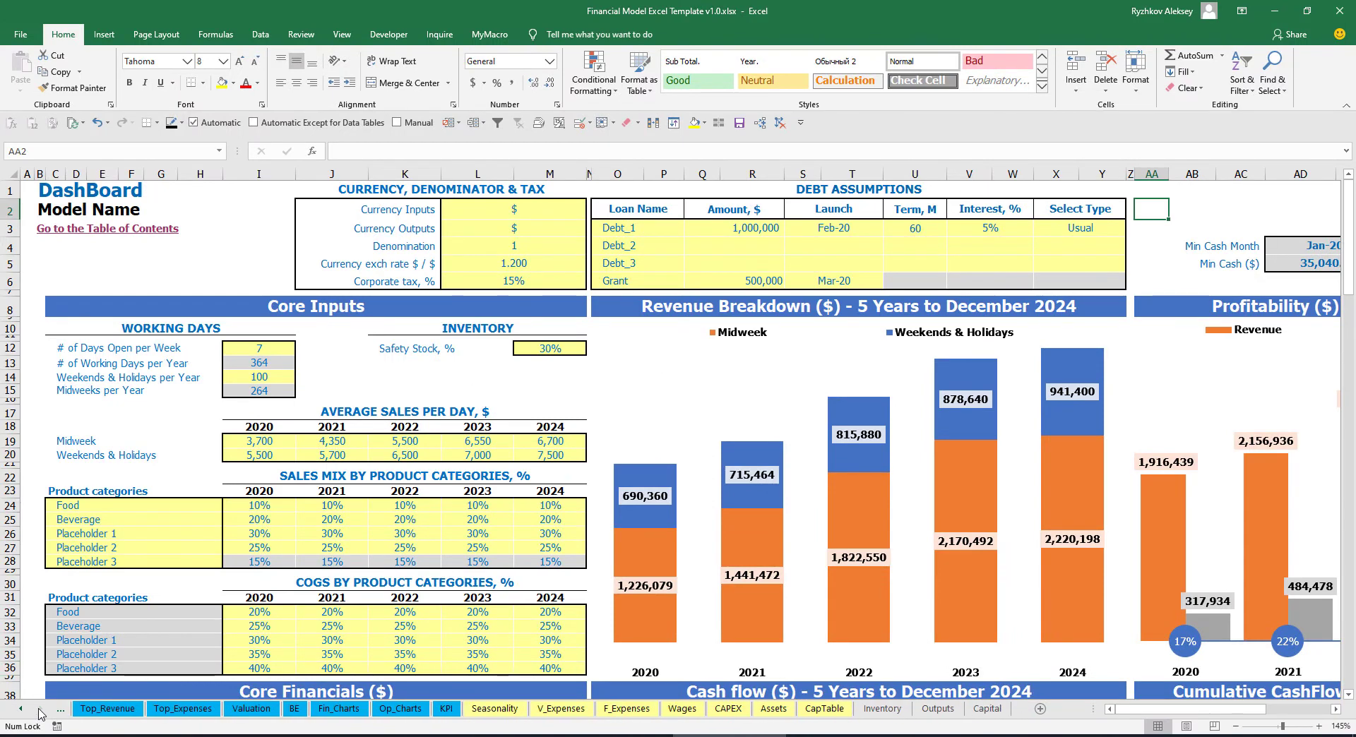
left_click(989, 710)
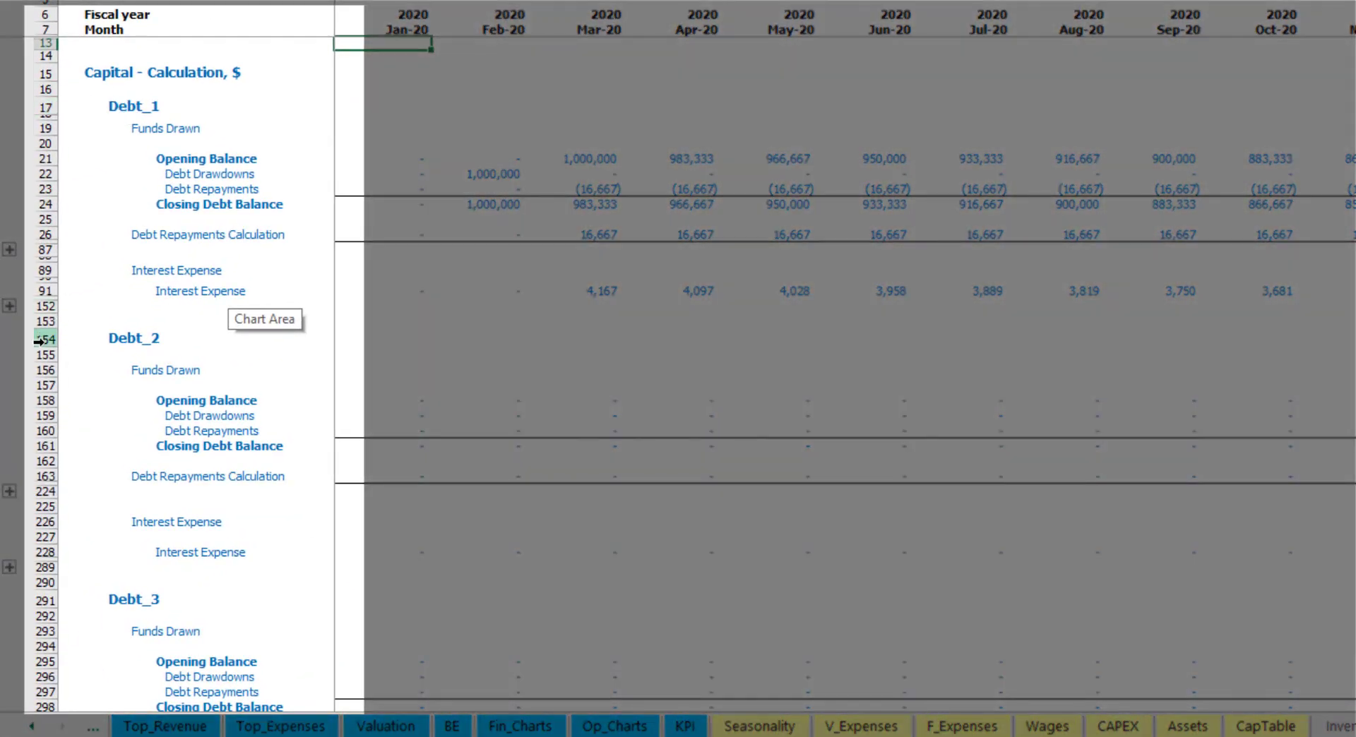
scroll(40, 346, "down", 5)
scroll(50, 313, "down", 5)
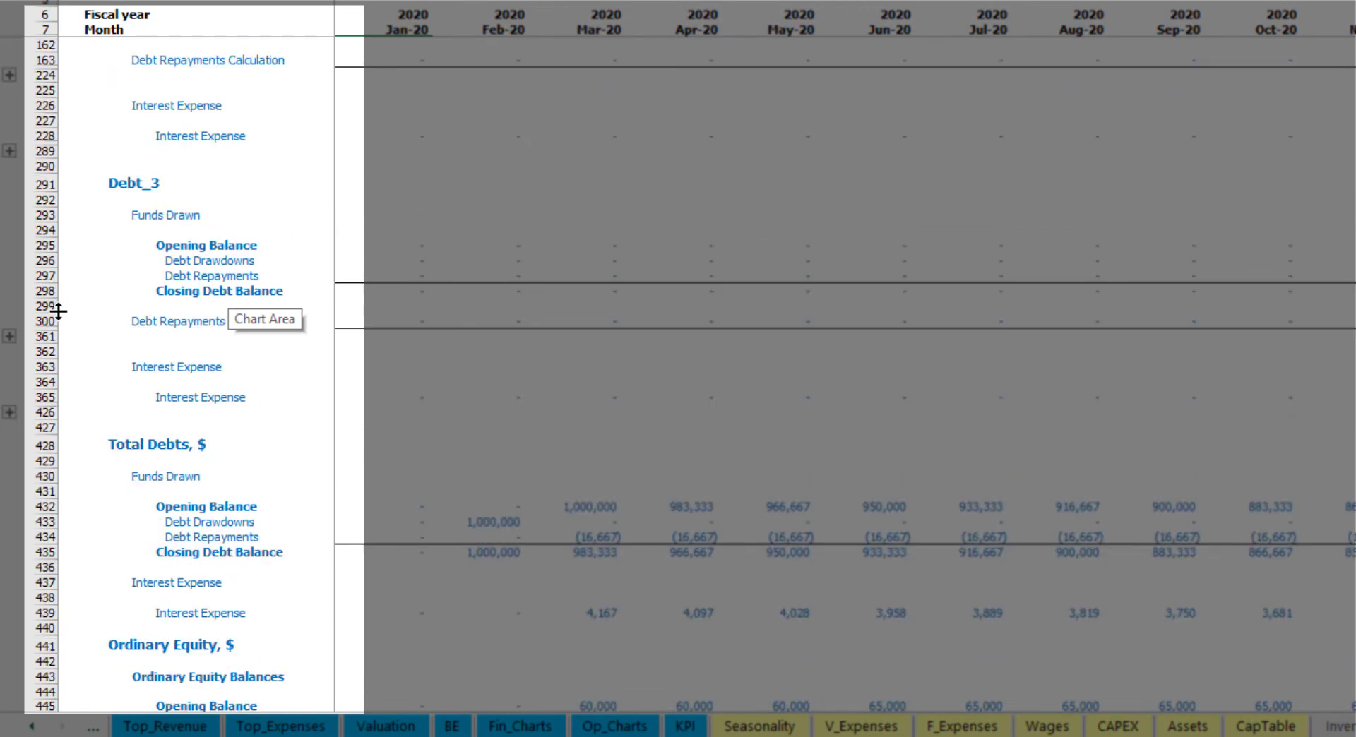
scroll(85, 352, "up", 5)
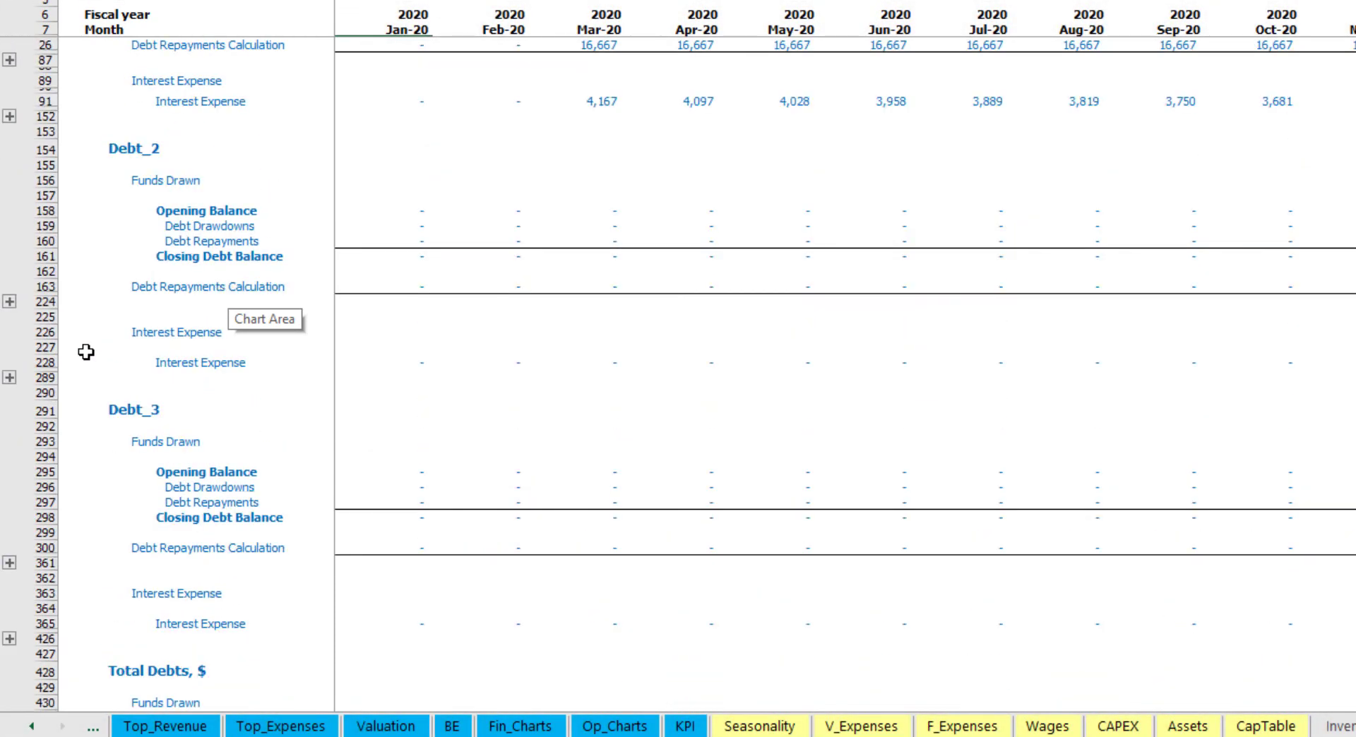
scroll(85, 352, "up", 4)
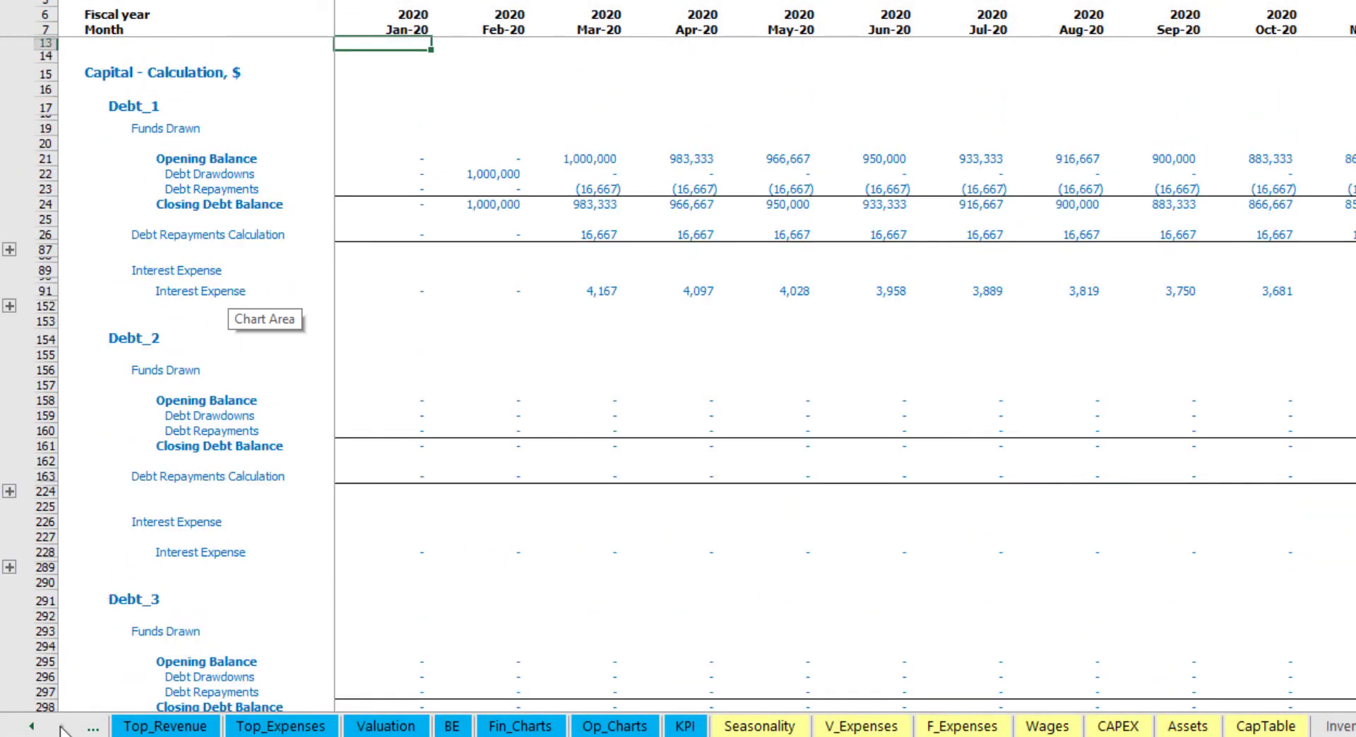
Check the Interest Expense row in the Income Statement
left_click(32, 727)
left_click(32, 726)
left_click(32, 726)
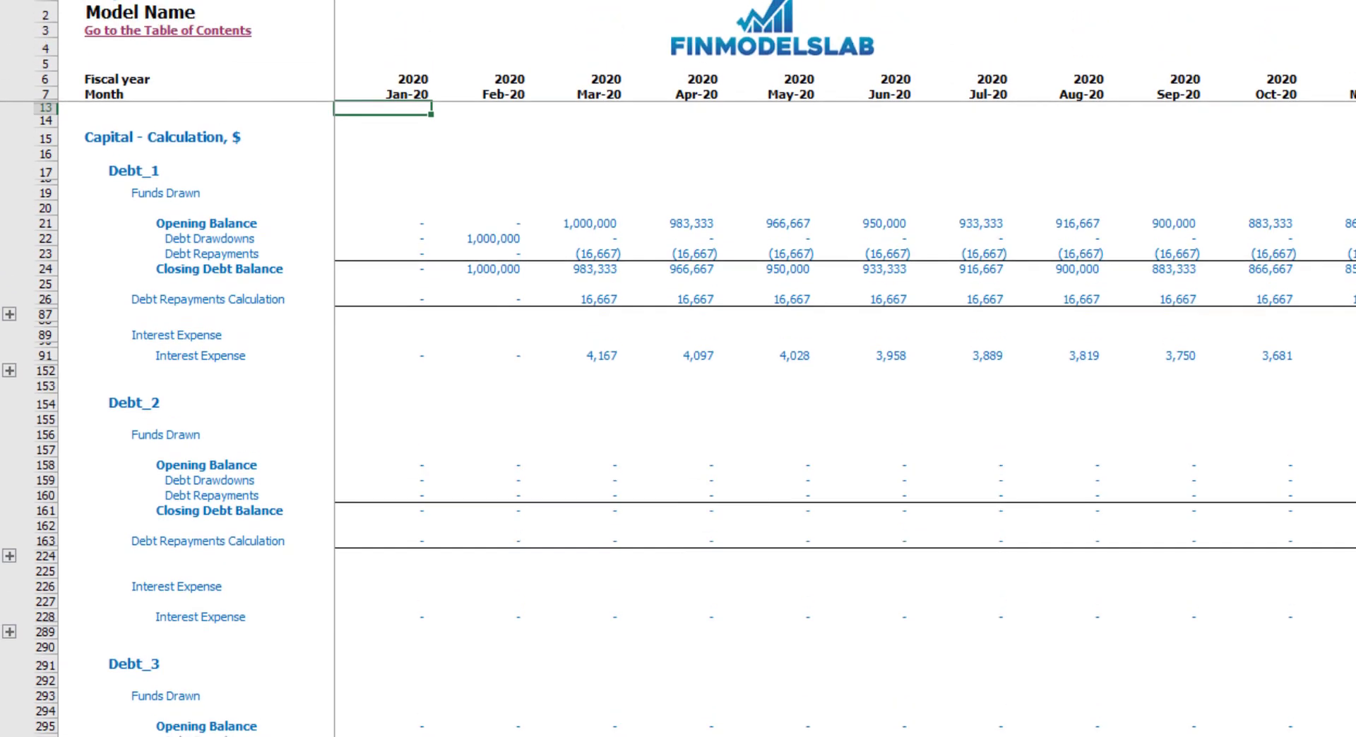
key("ctrl+Page_Down")
left_click(45, 460)
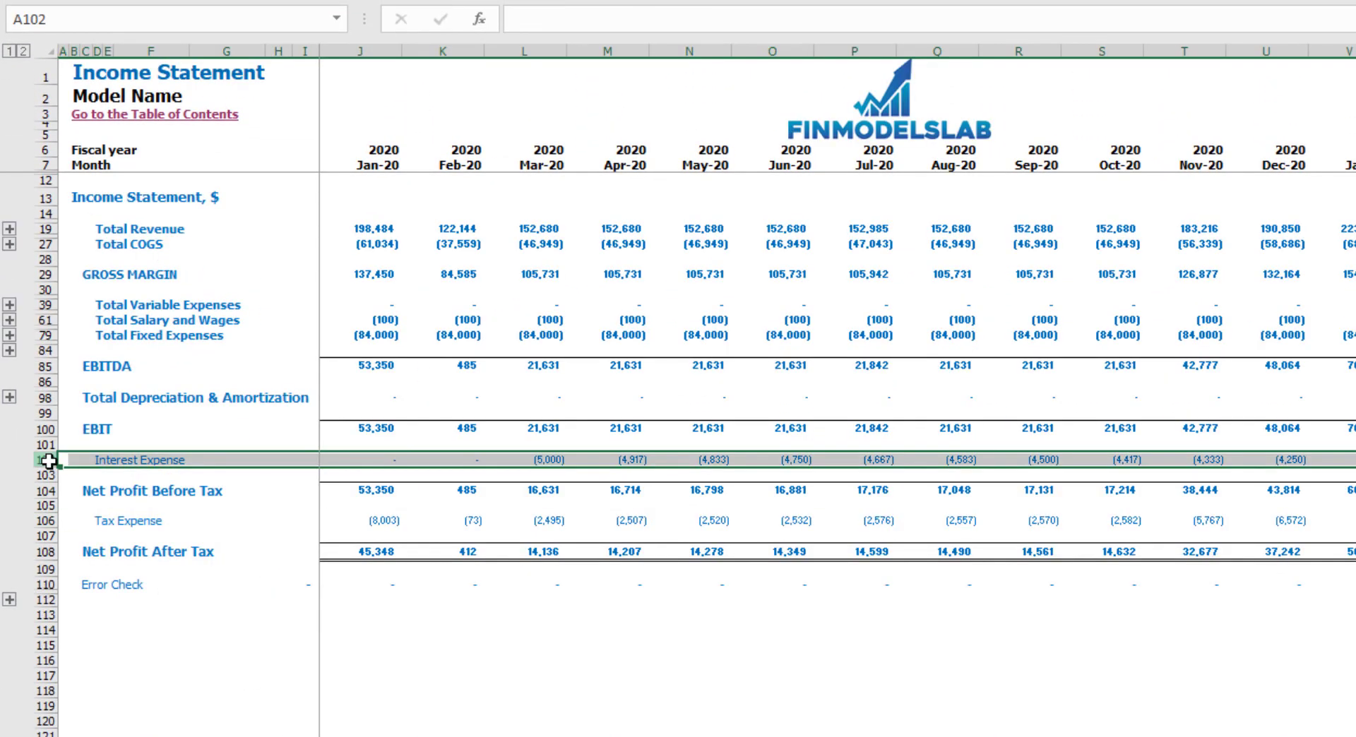
Check the Interest Paid, Debt Drawdowns and Debt Repayments rows in the Cash Flow Statement and the Debt row in the Balance Sheet
key("ctrl+Page_Down")
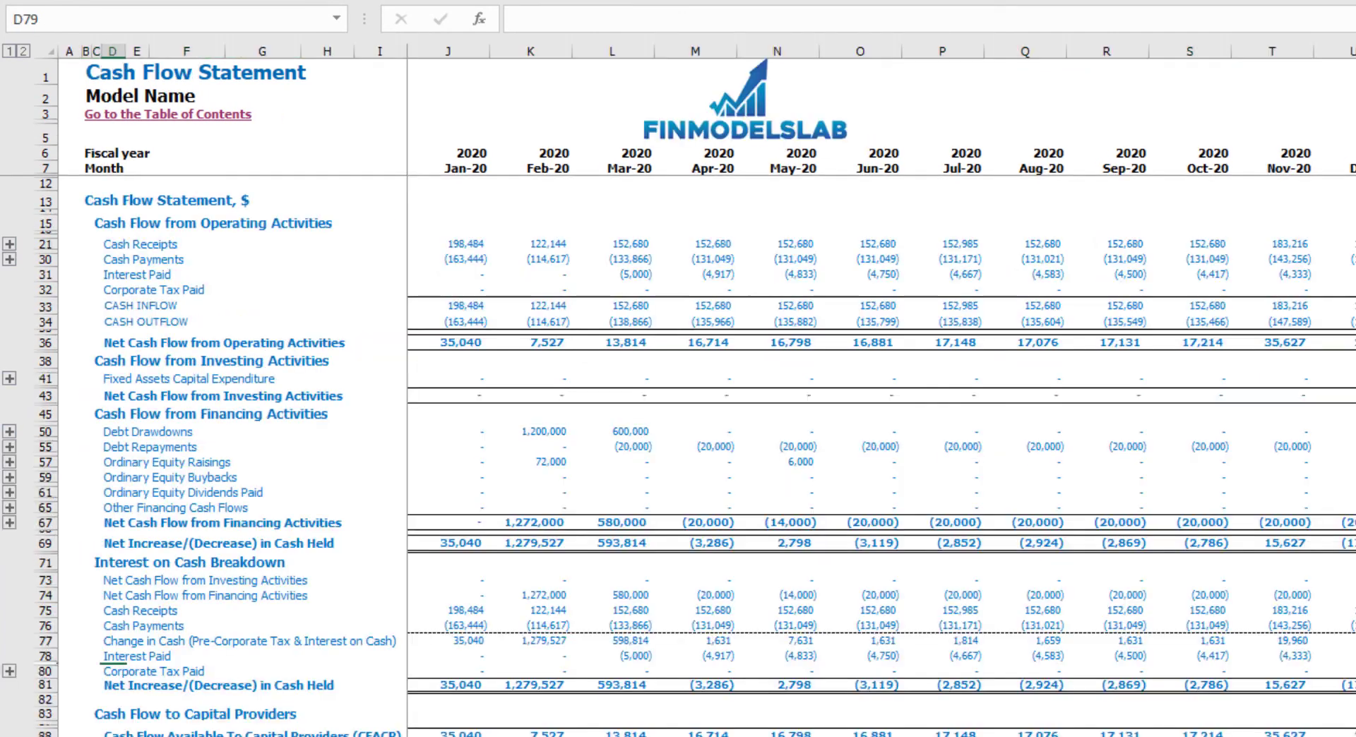
left_click(45, 275)
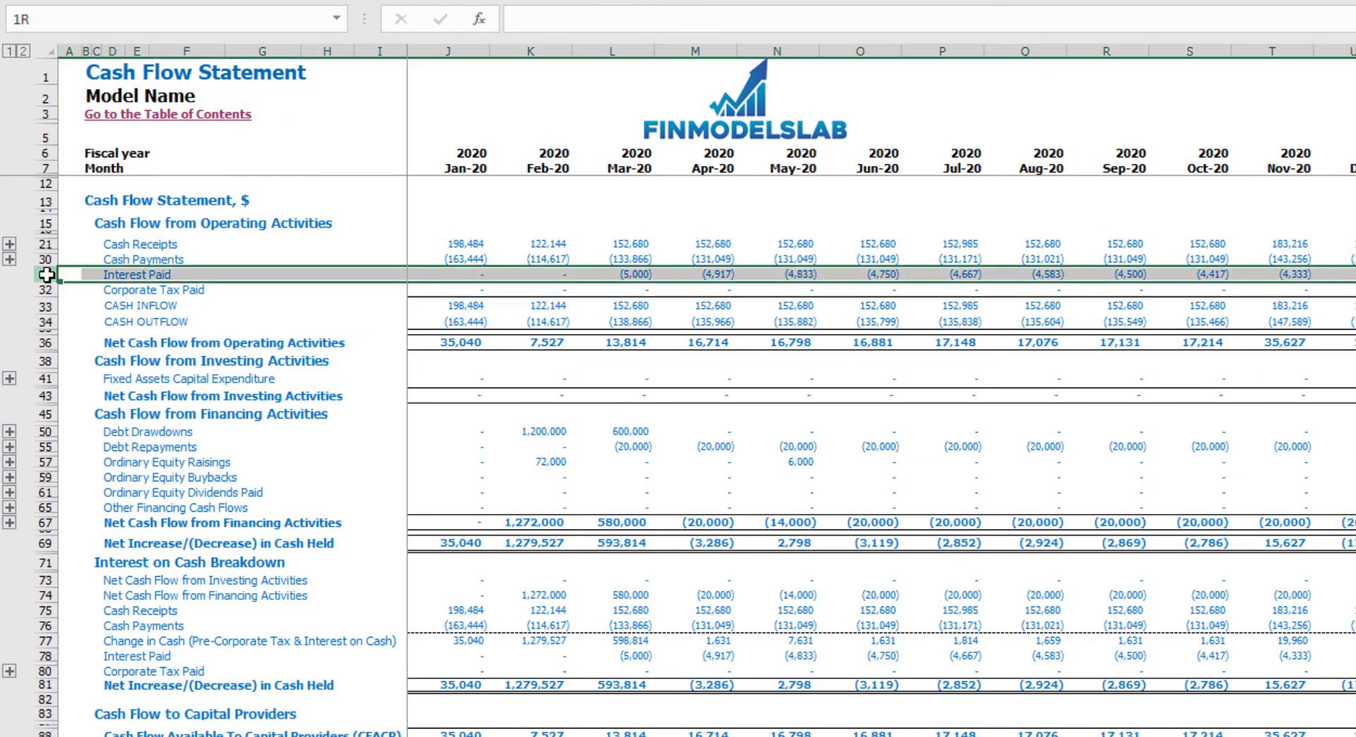
left_click(47, 431)
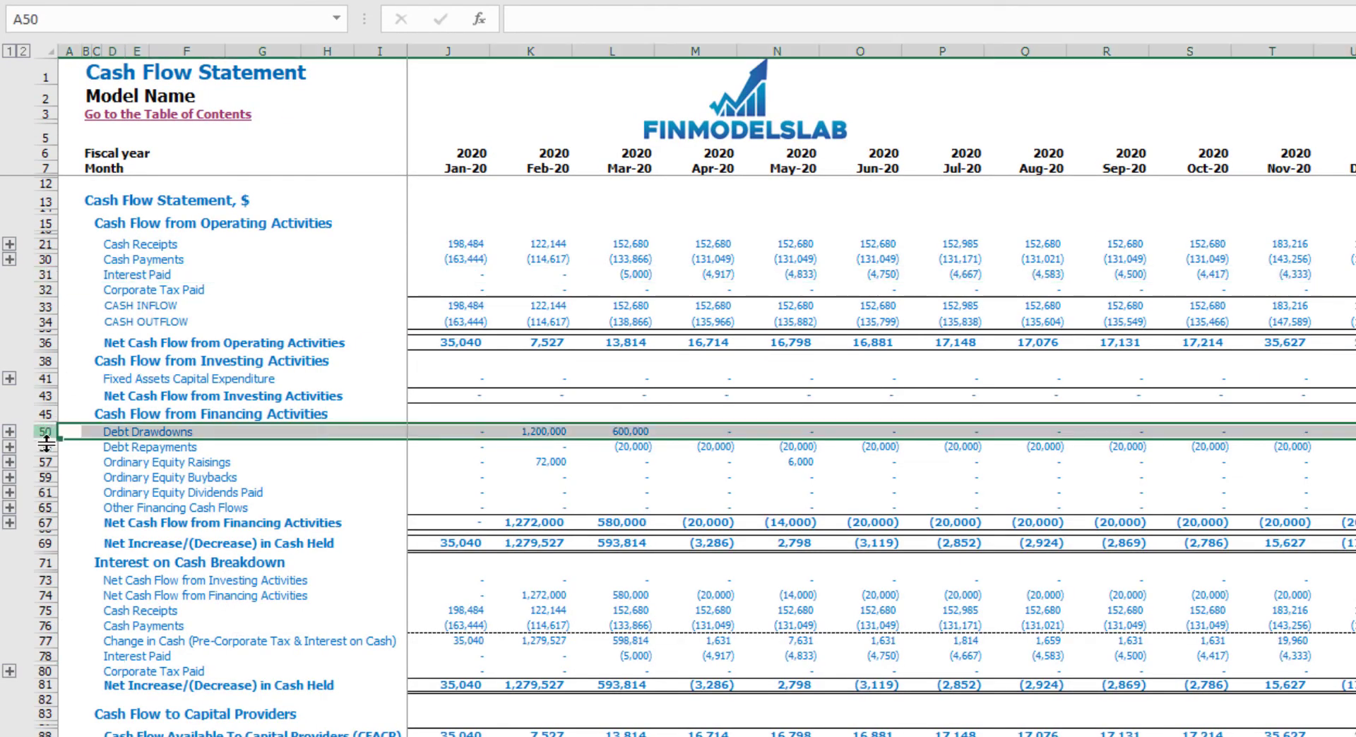
left_click(47, 447)
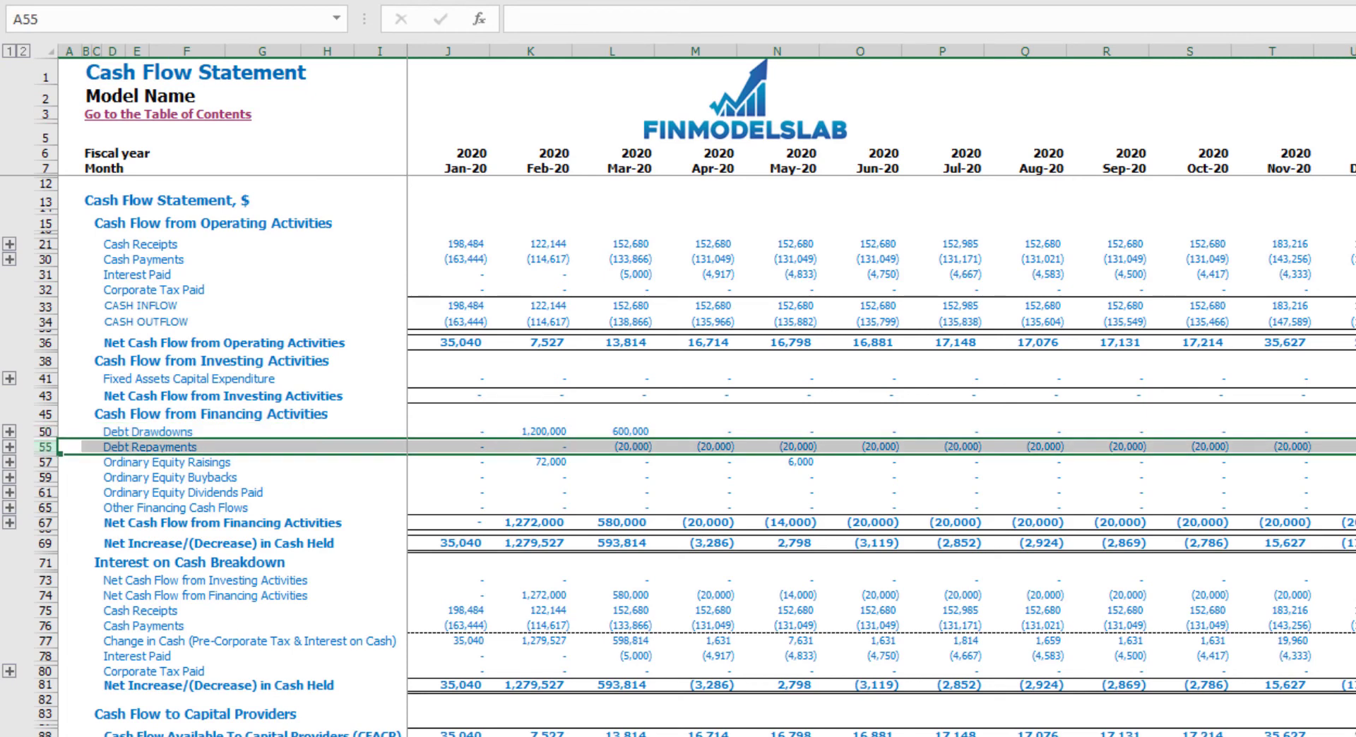
key("ctrl+Page_Down")
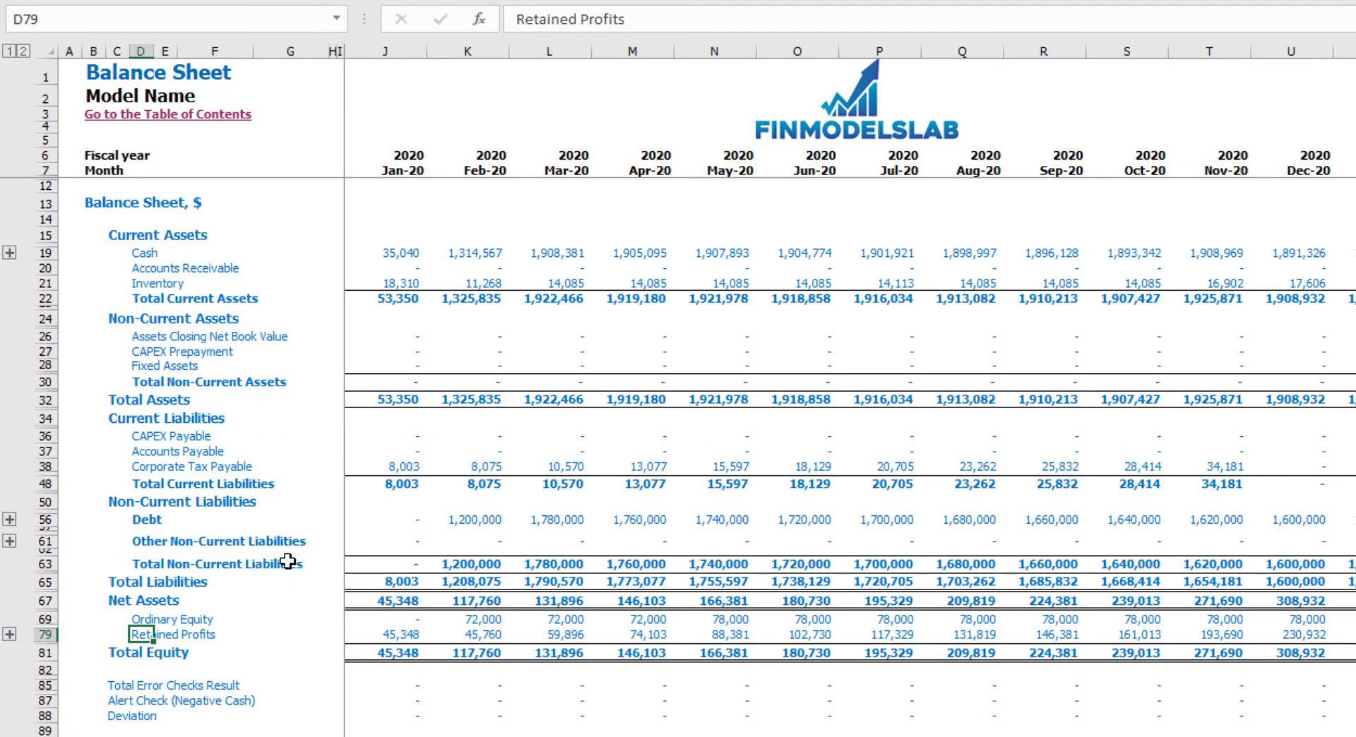
left_click(44, 520)
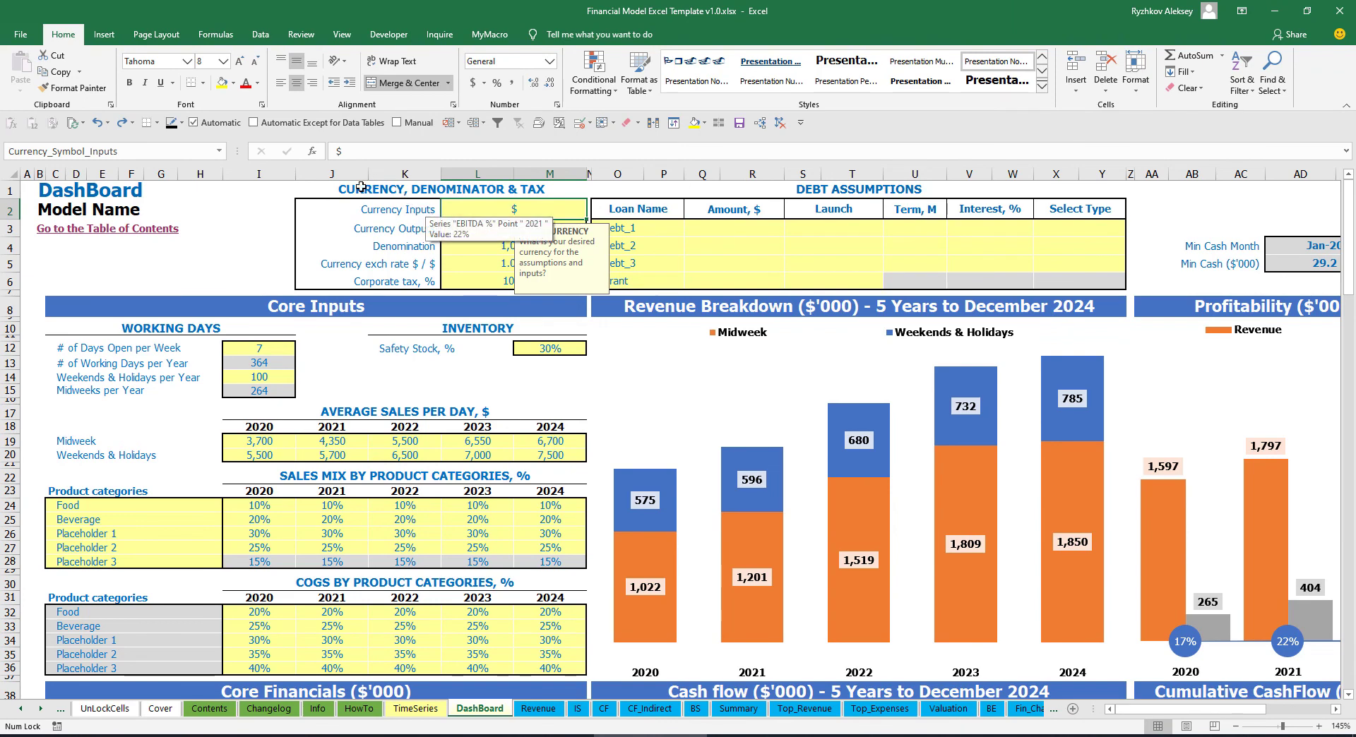
Set the dashboard's input currency to USD and its output currency to EUR
left_click(242, 217)
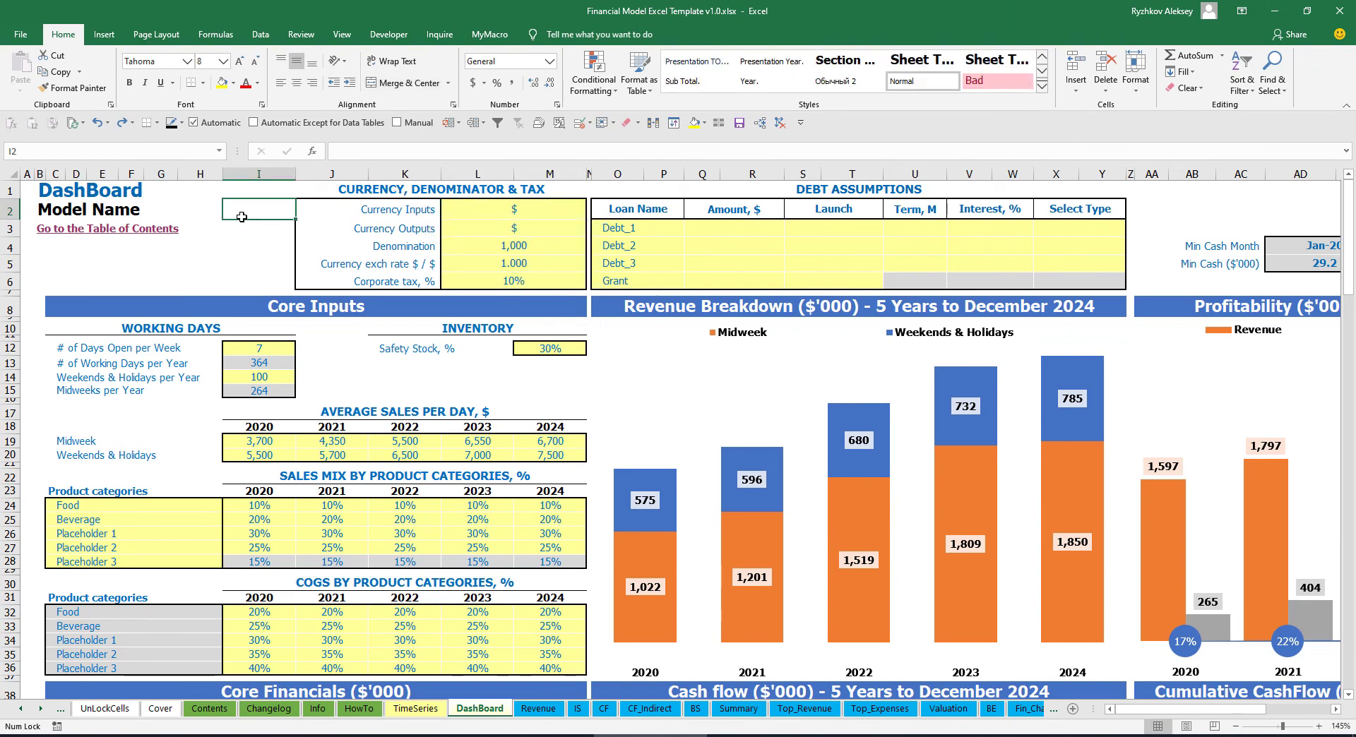
left_click(497, 211)
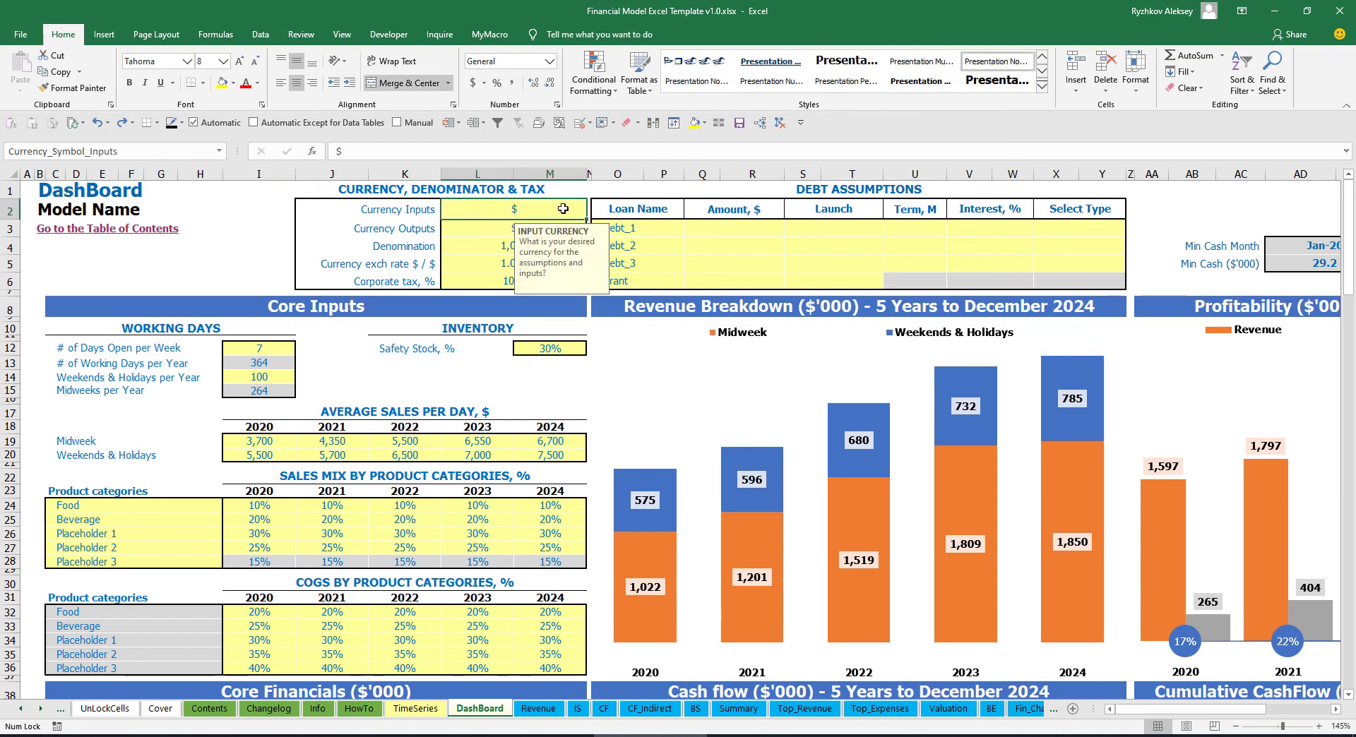
left_click(464, 232)
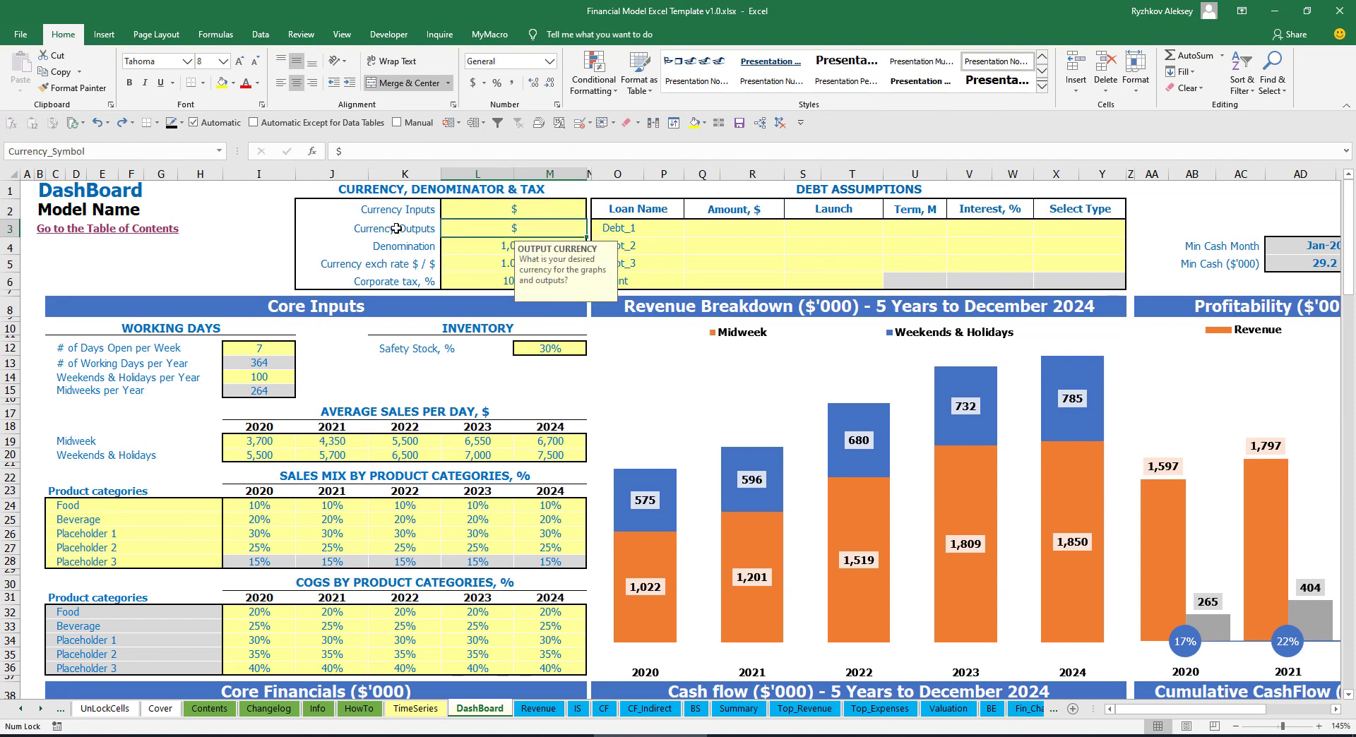
left_click(483, 212)
left_click(481, 229)
left_click(500, 211)
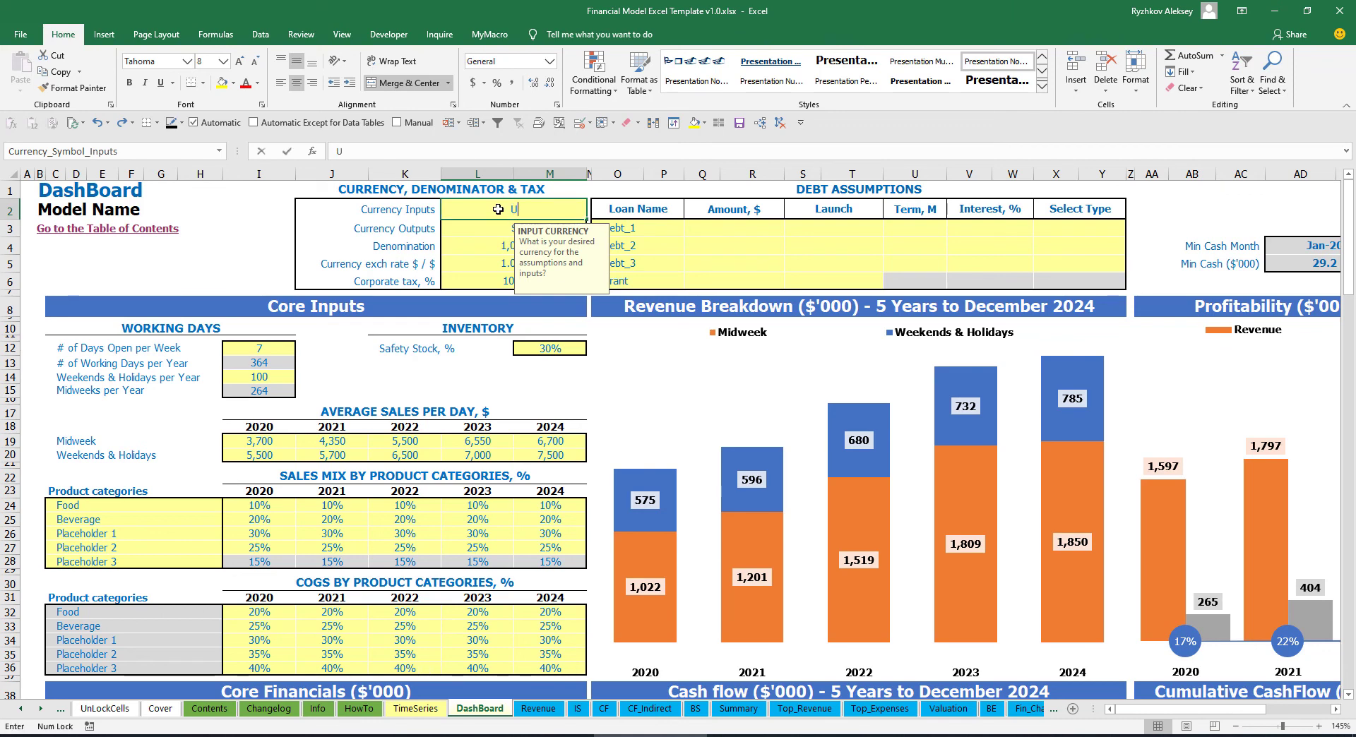
type("USD")
key("Return")
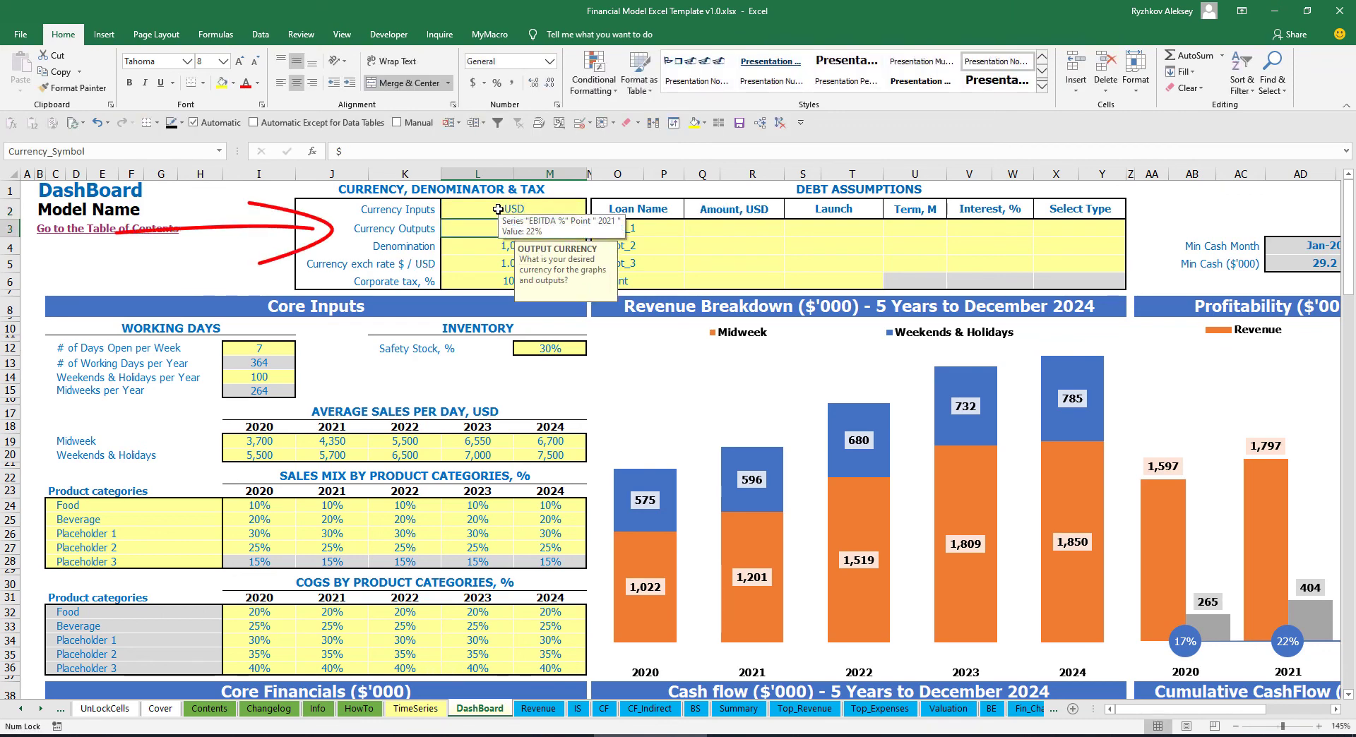
type("EUR")
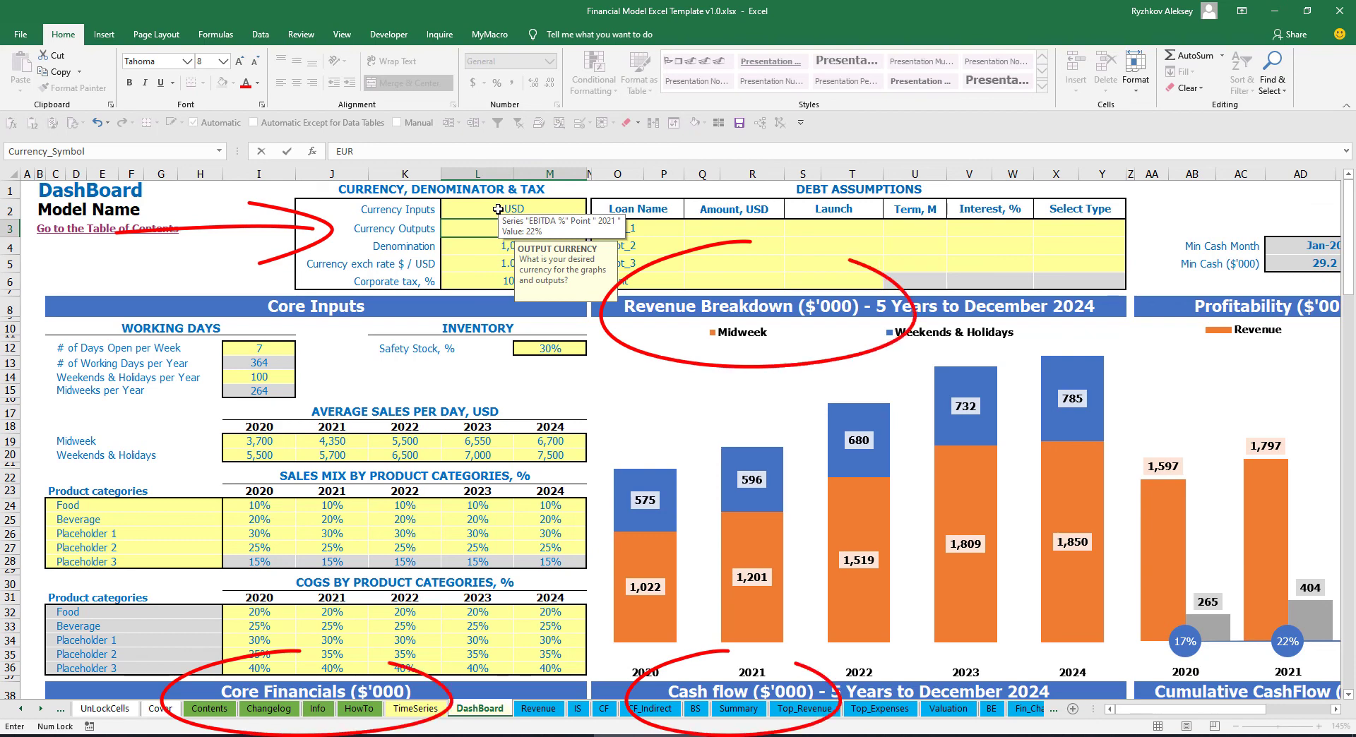
key("Return")
left_click(267, 227)
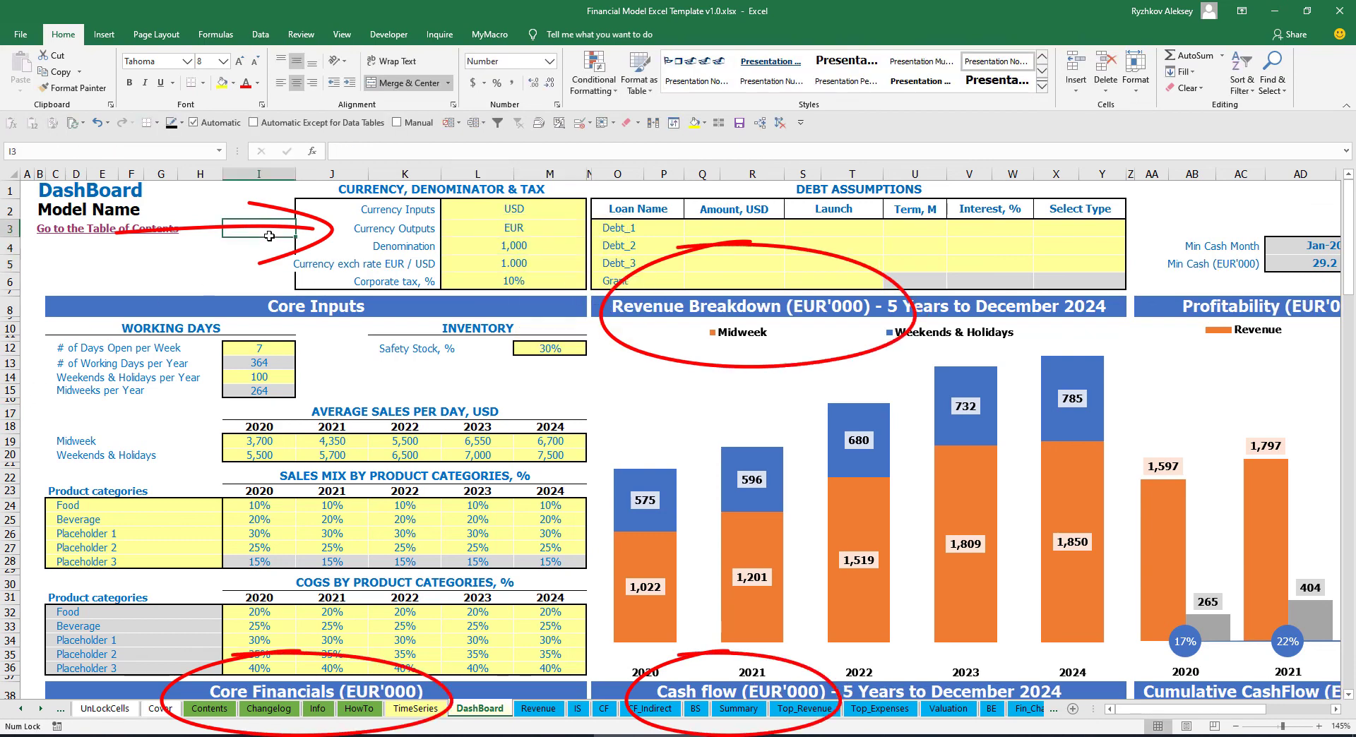
Set the dashboard's EUR / USD currency exchange rate to 1.2
left_click(496, 262)
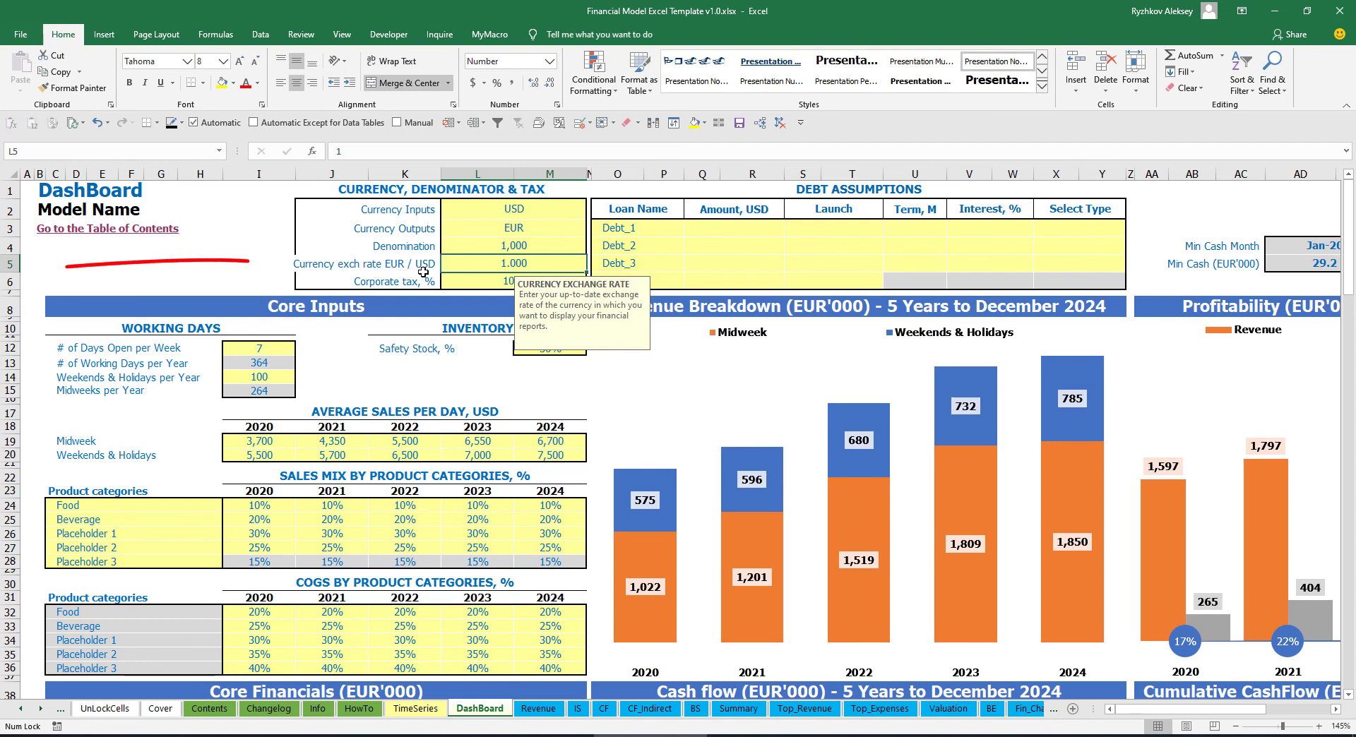
type("1.")
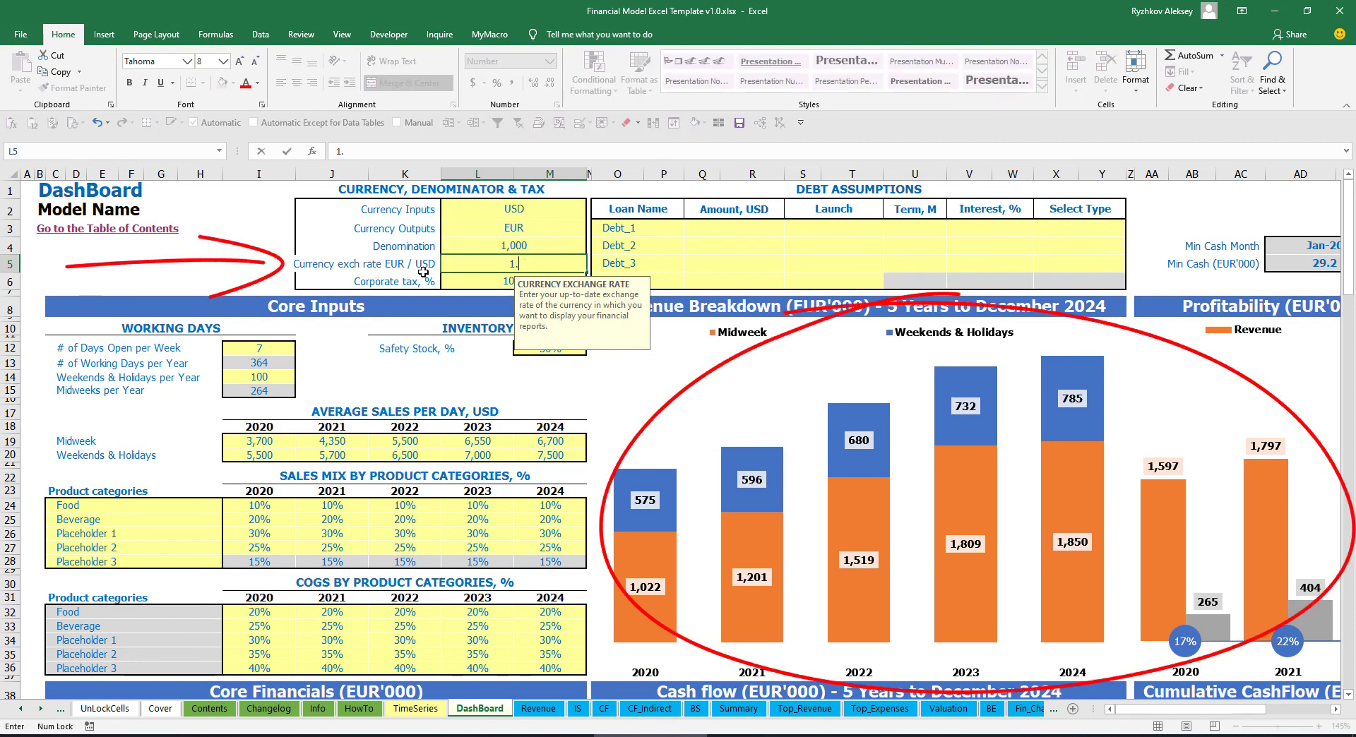
type("2")
key("Return")
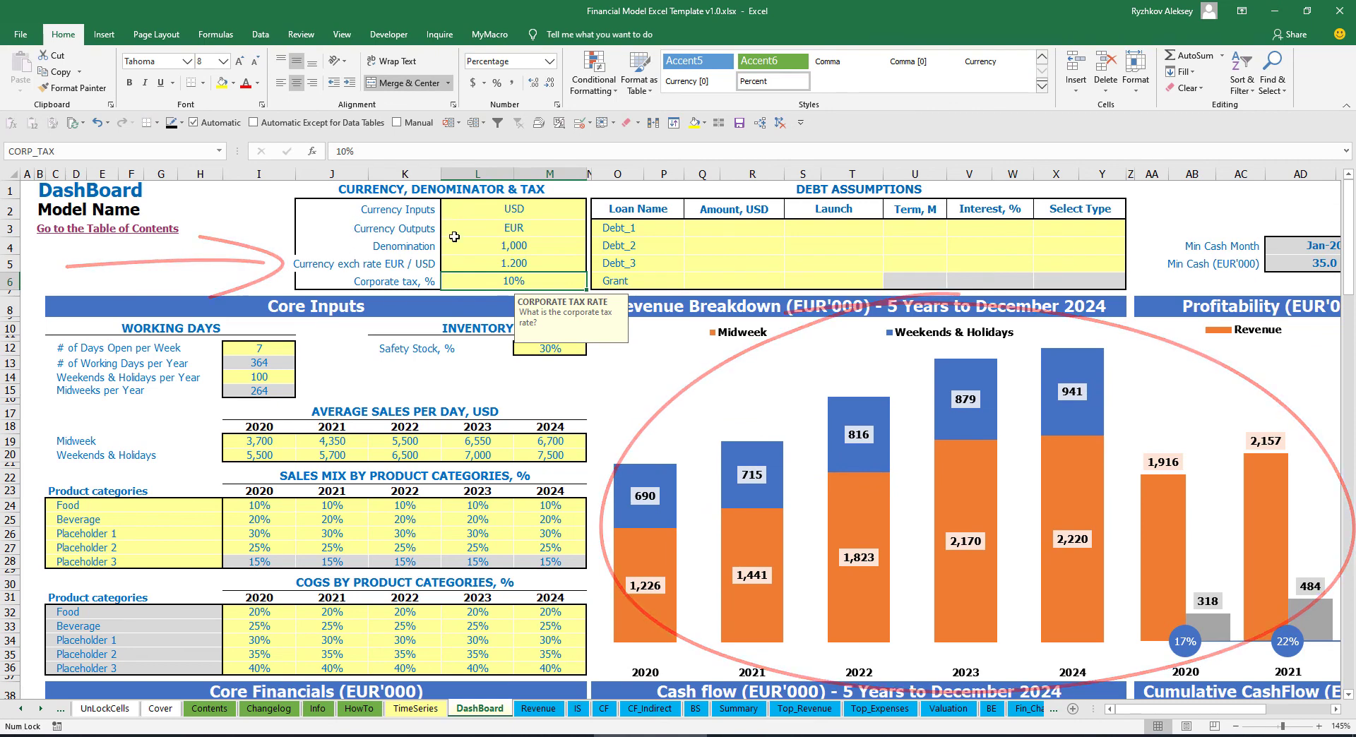
Review the dashboard's input currency, output currency and exchange rate assumptions
left_click(472, 211)
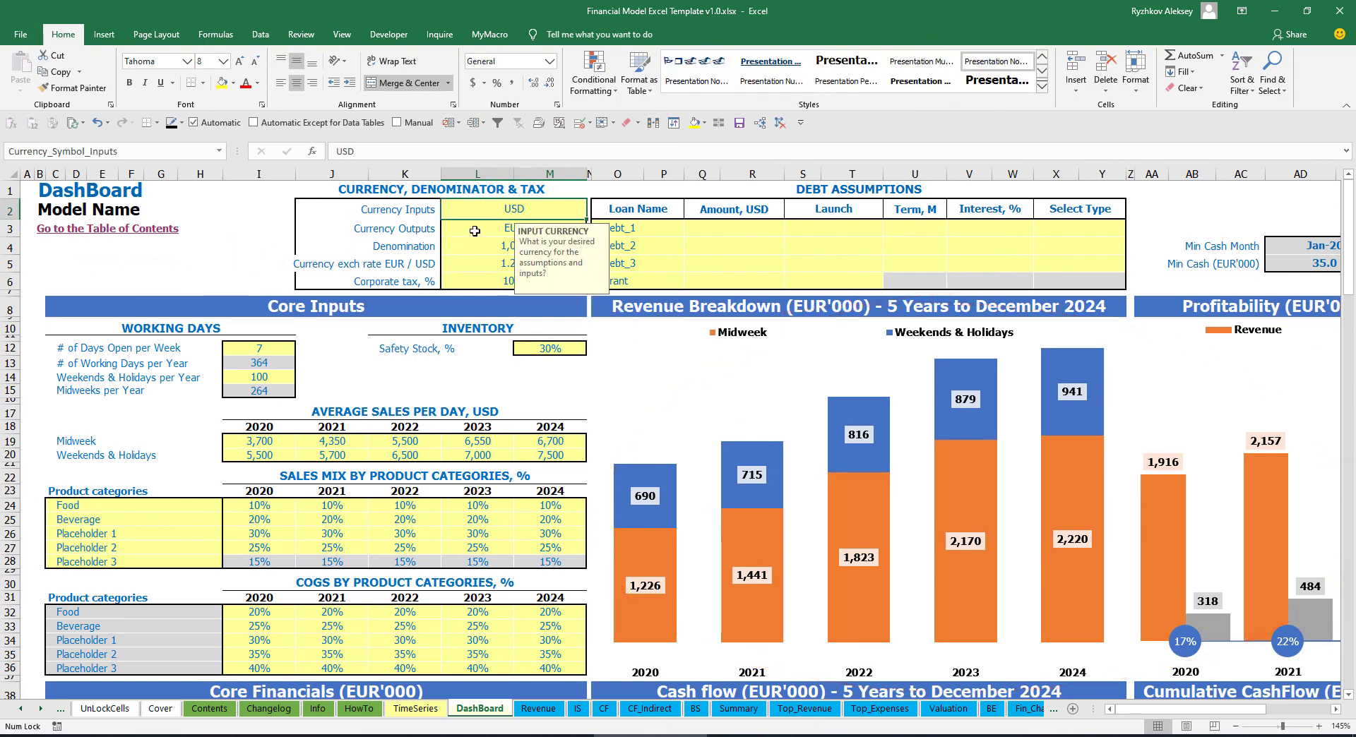
left_click(478, 229)
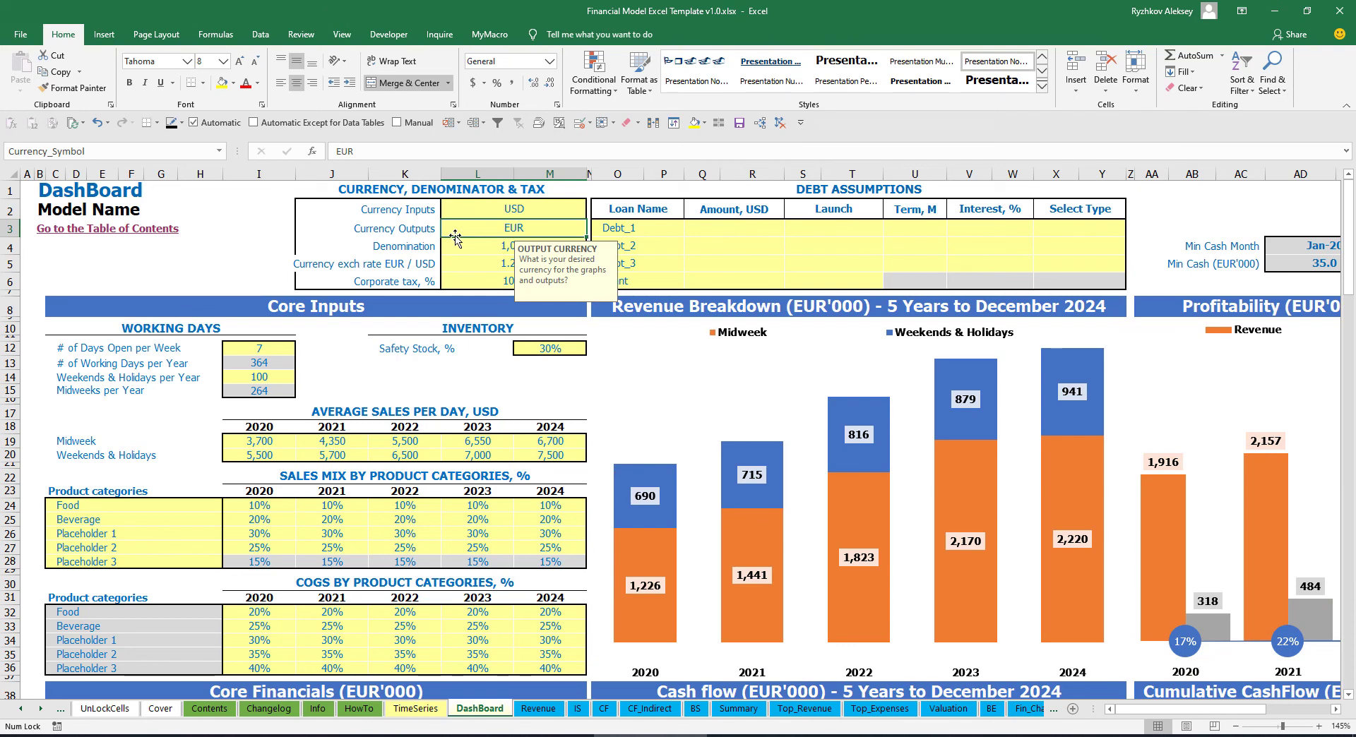
left_click(461, 264)
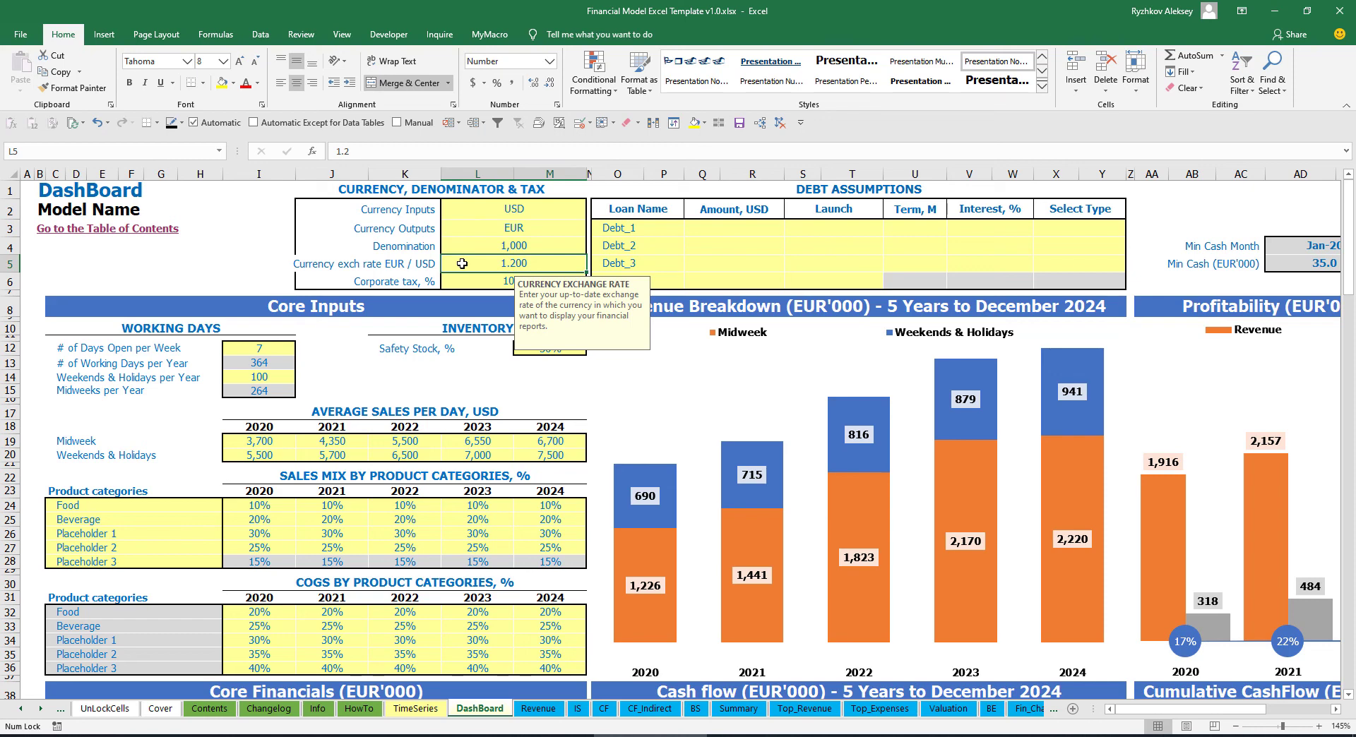
Check the dashboard's denomination setting against the Income Statement headings on the Summary sheet
left_click(483, 243)
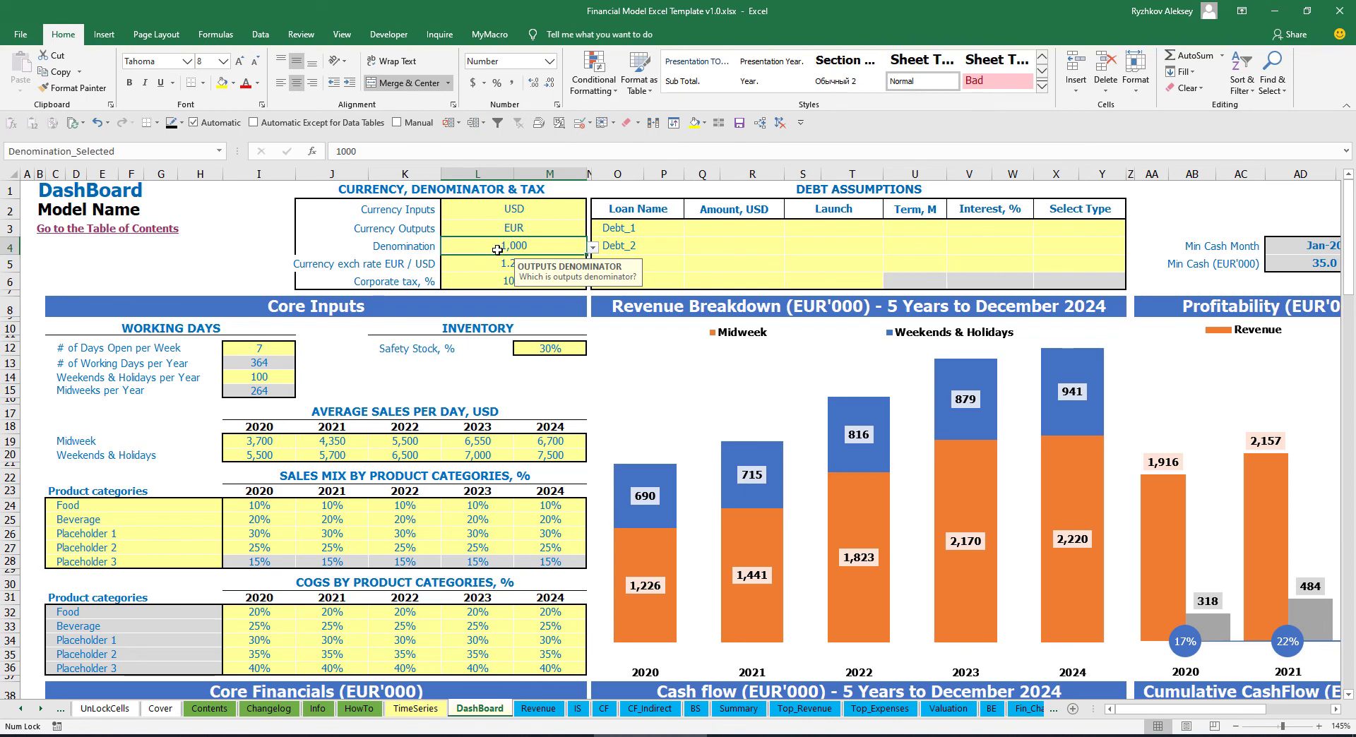
left_click(738, 708)
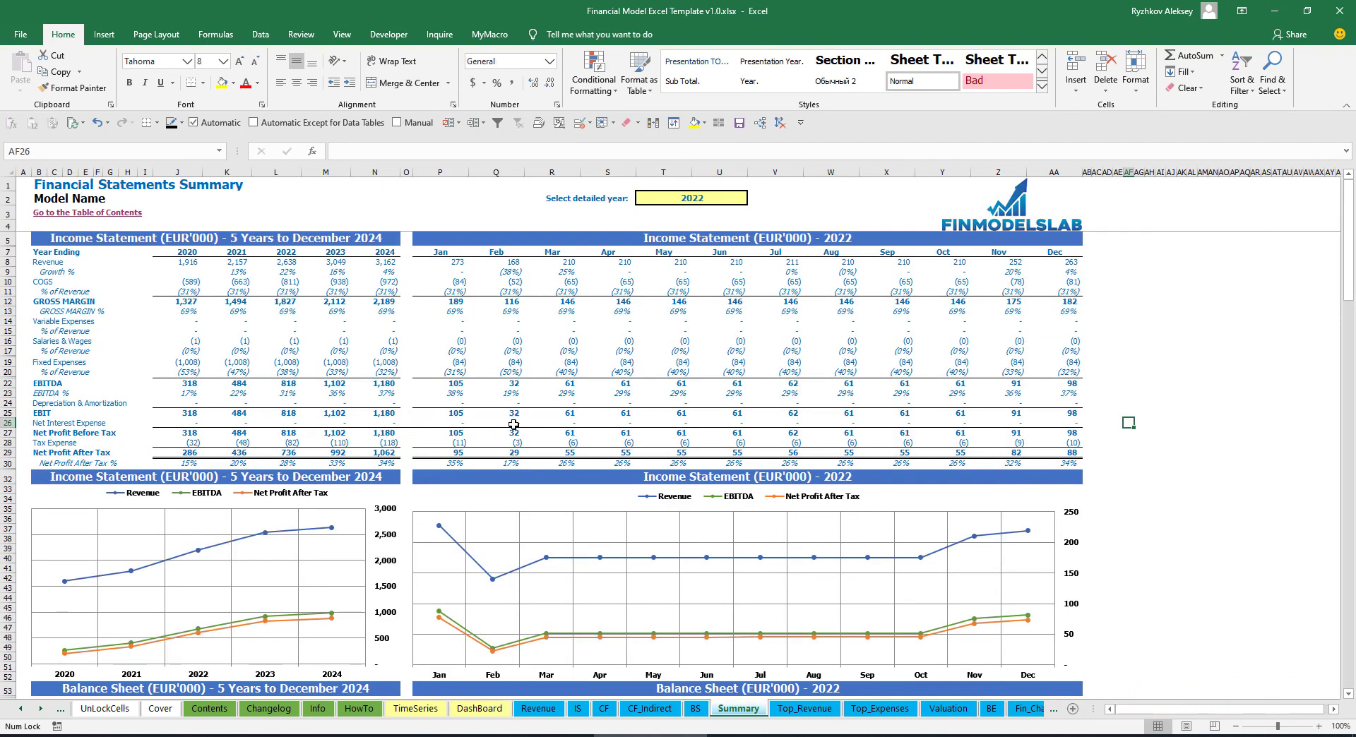
left_click(223, 241)
left_click(749, 236)
left_click(293, 234)
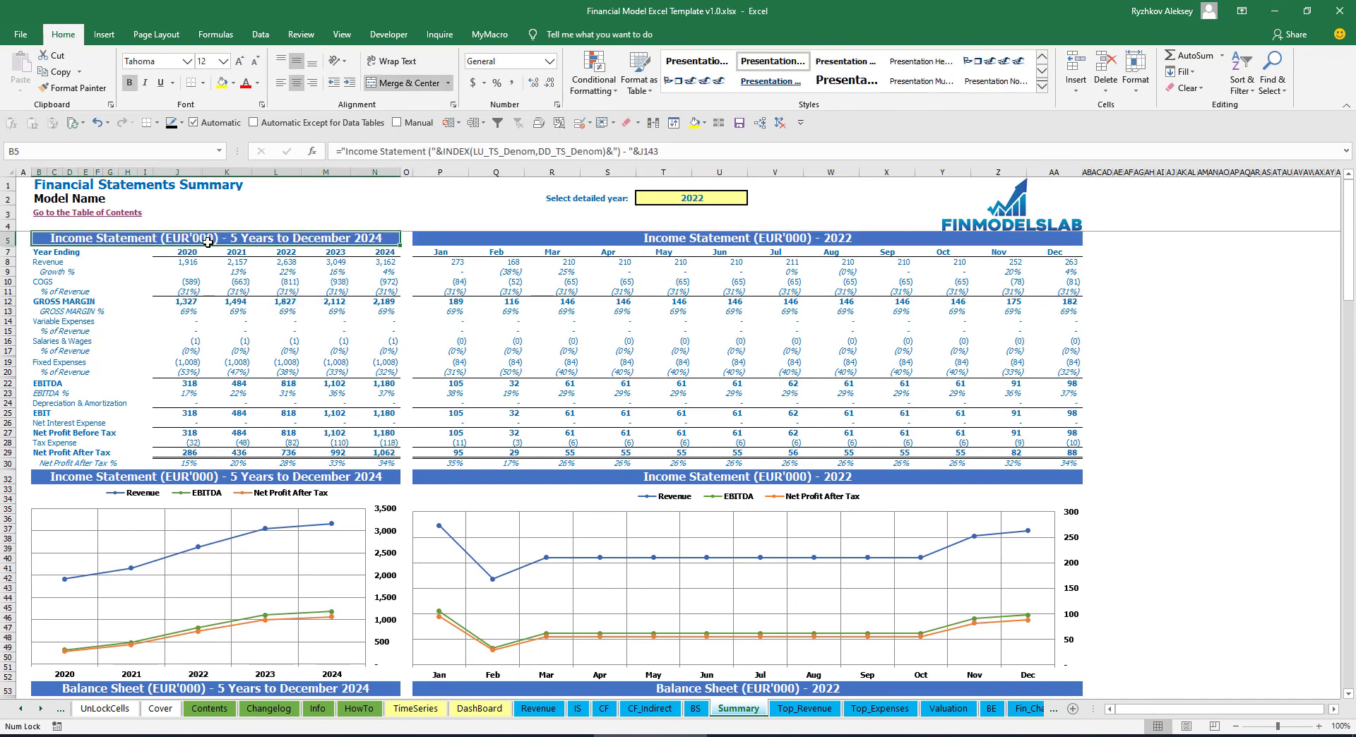
Set the dashboard's denomination to 1,000,000 and check the Income Statement headings on the Summary sheet
left_click(479, 709)
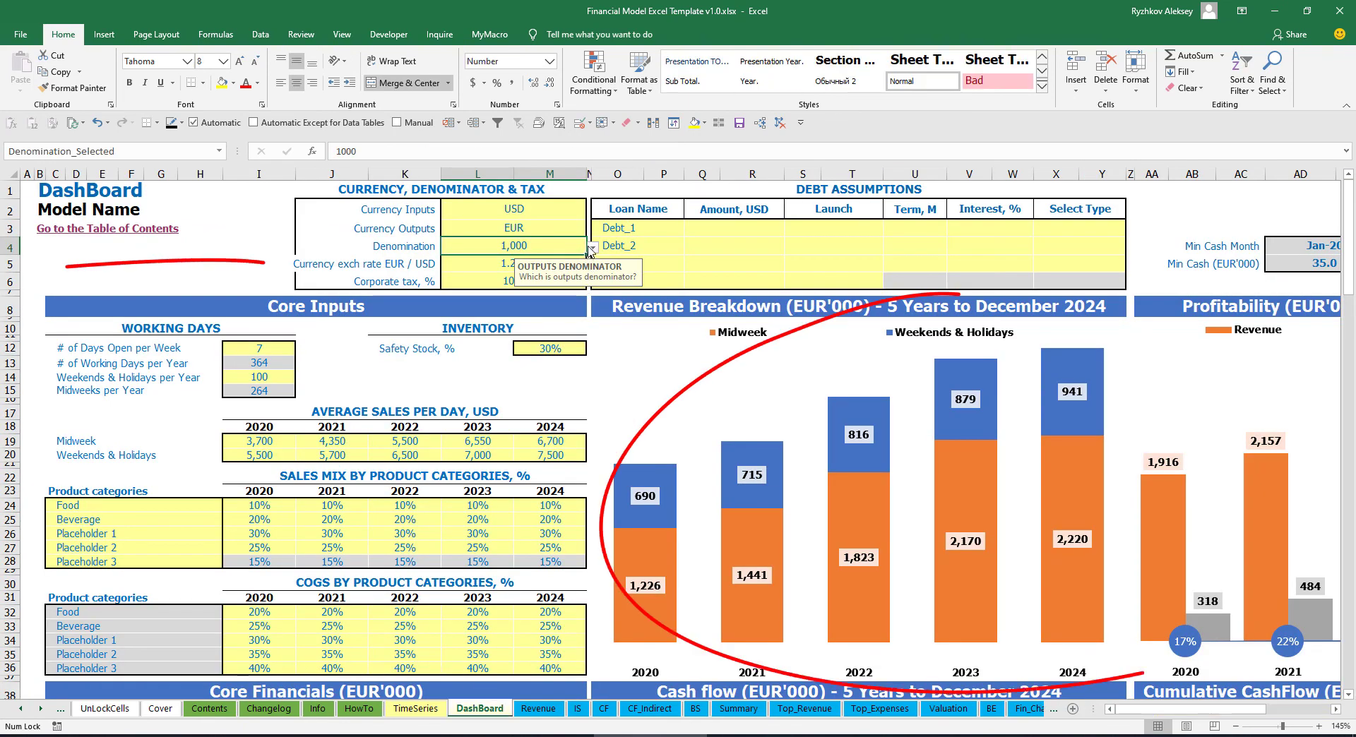
left_click(592, 246)
left_click(521, 290)
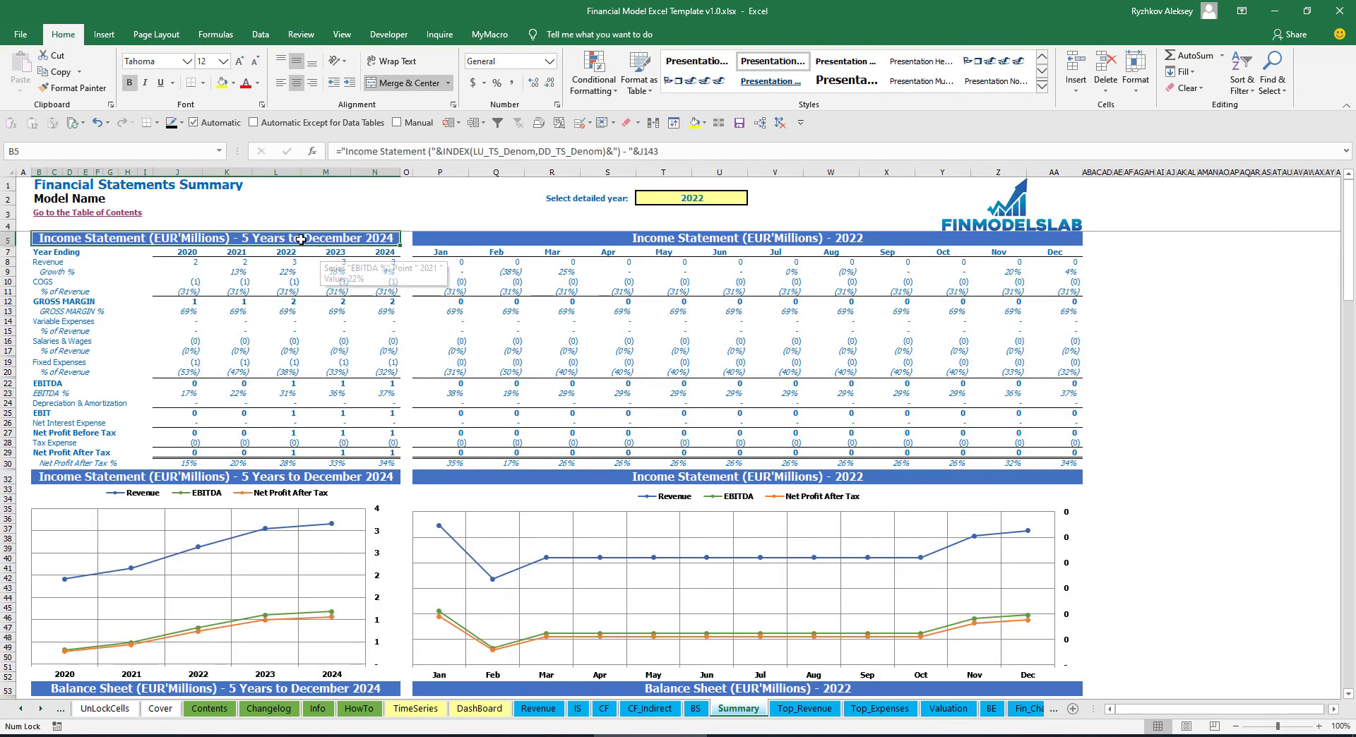
left_click(563, 238)
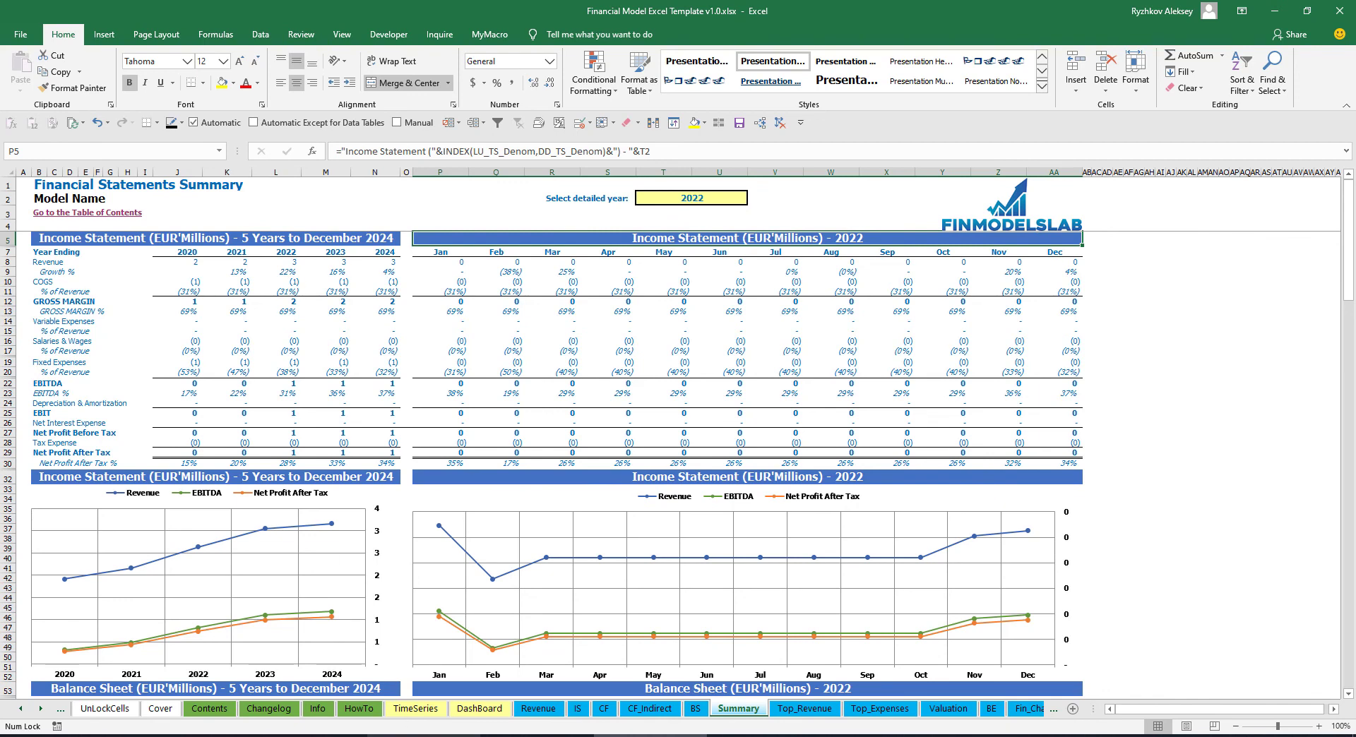
Set the dashboard's denomination to 1 and check the figures on the Summary sheet
left_click(479, 708)
left_click(593, 246)
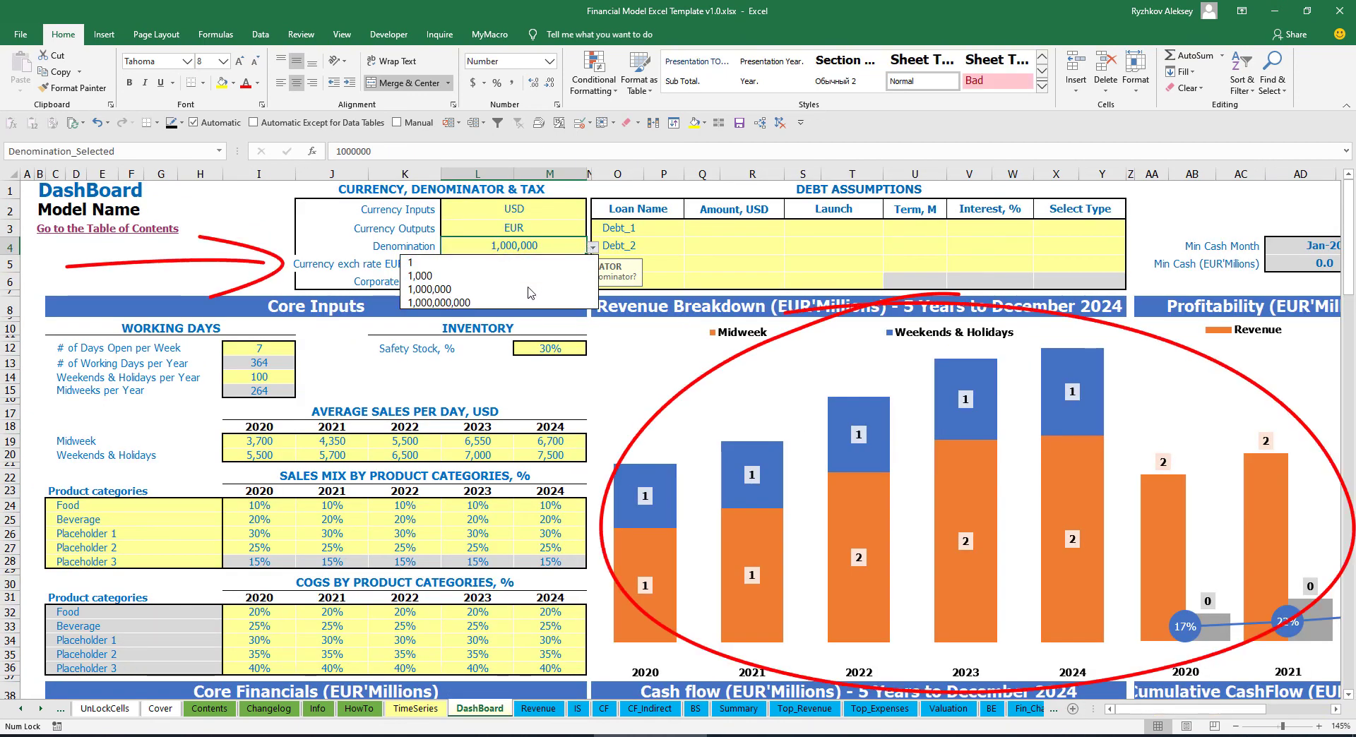
left_click(498, 267)
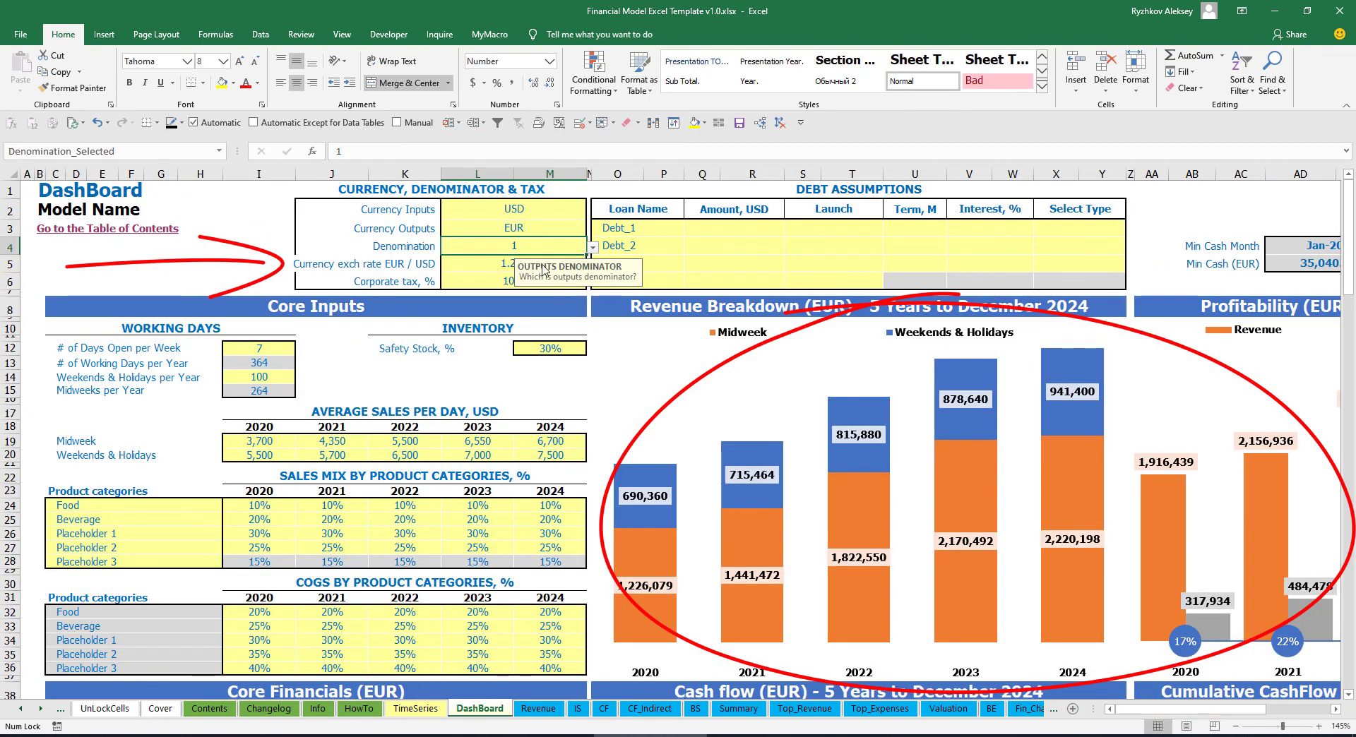
left_click(738, 708)
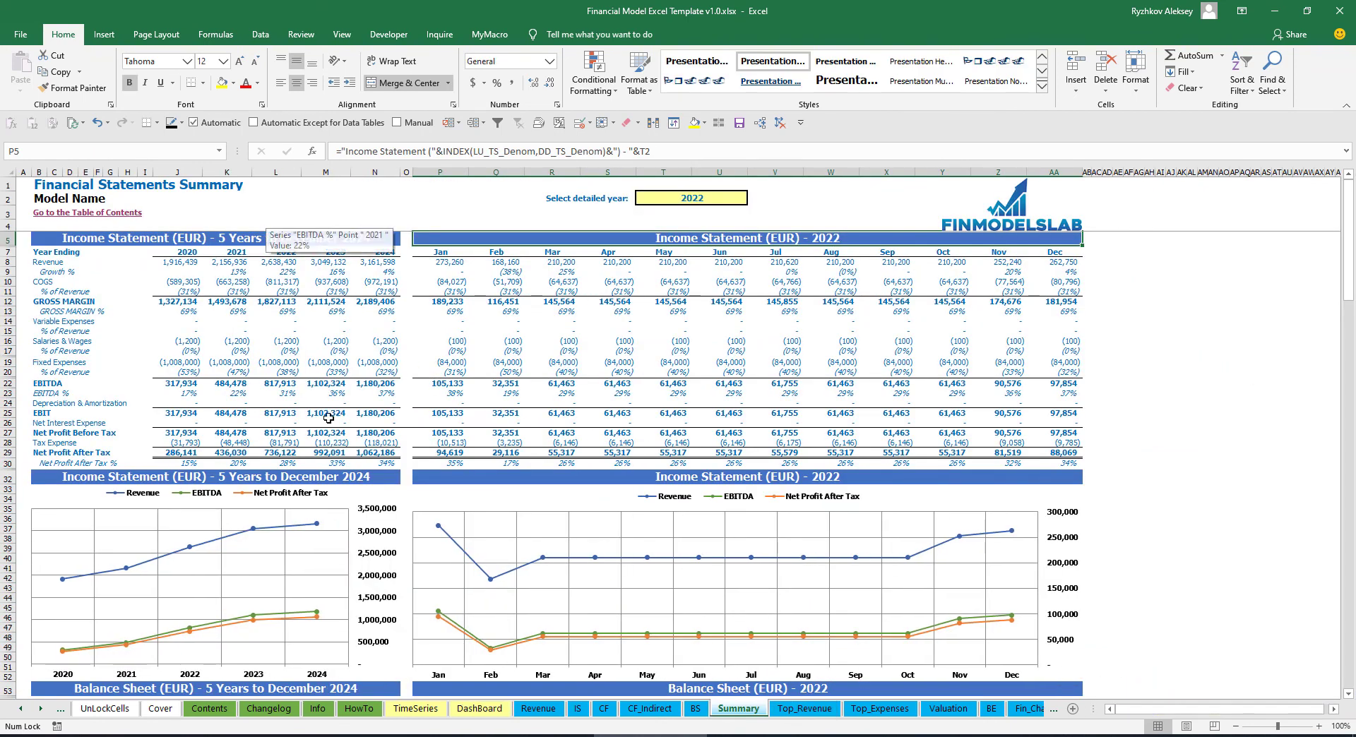
Set the dashboard's corporate tax to 15% and check the Tax Expense row in the Income Statement
left_click(479, 708)
left_click(484, 276)
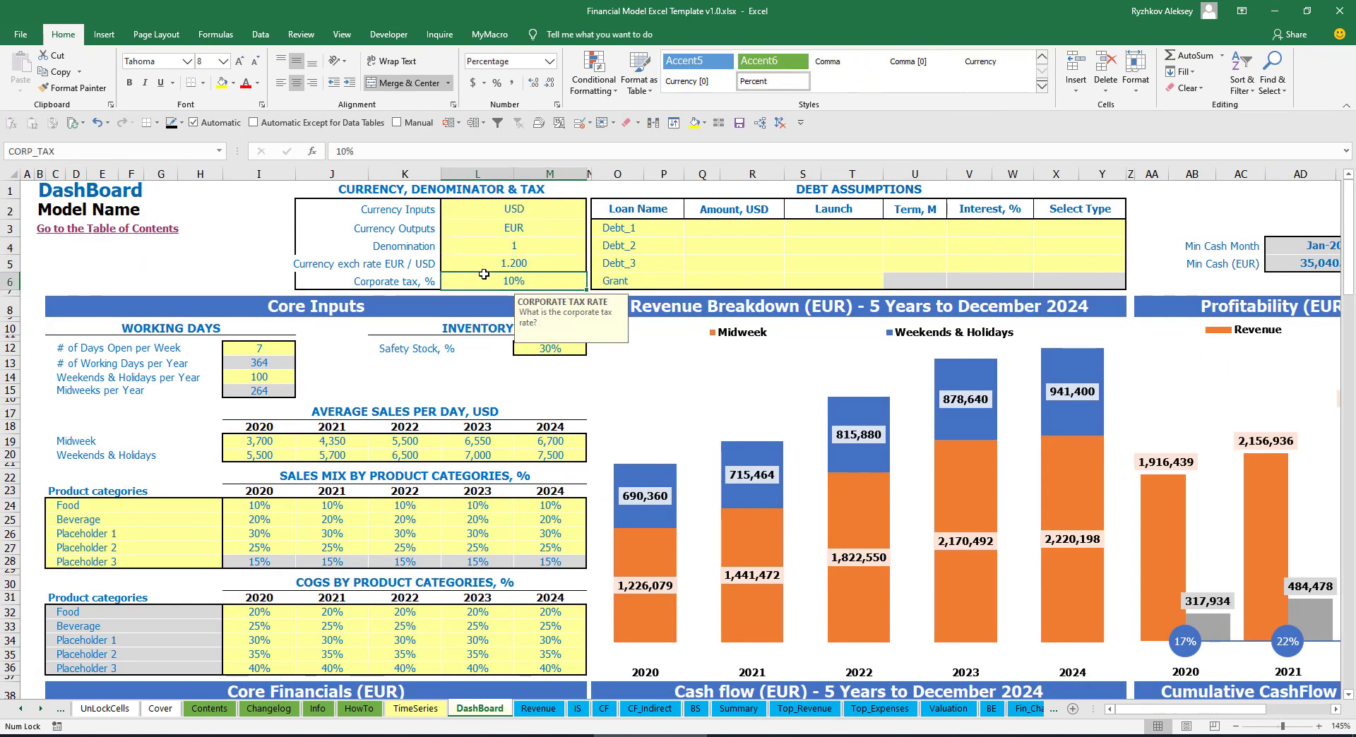
type("15")
key("Return")
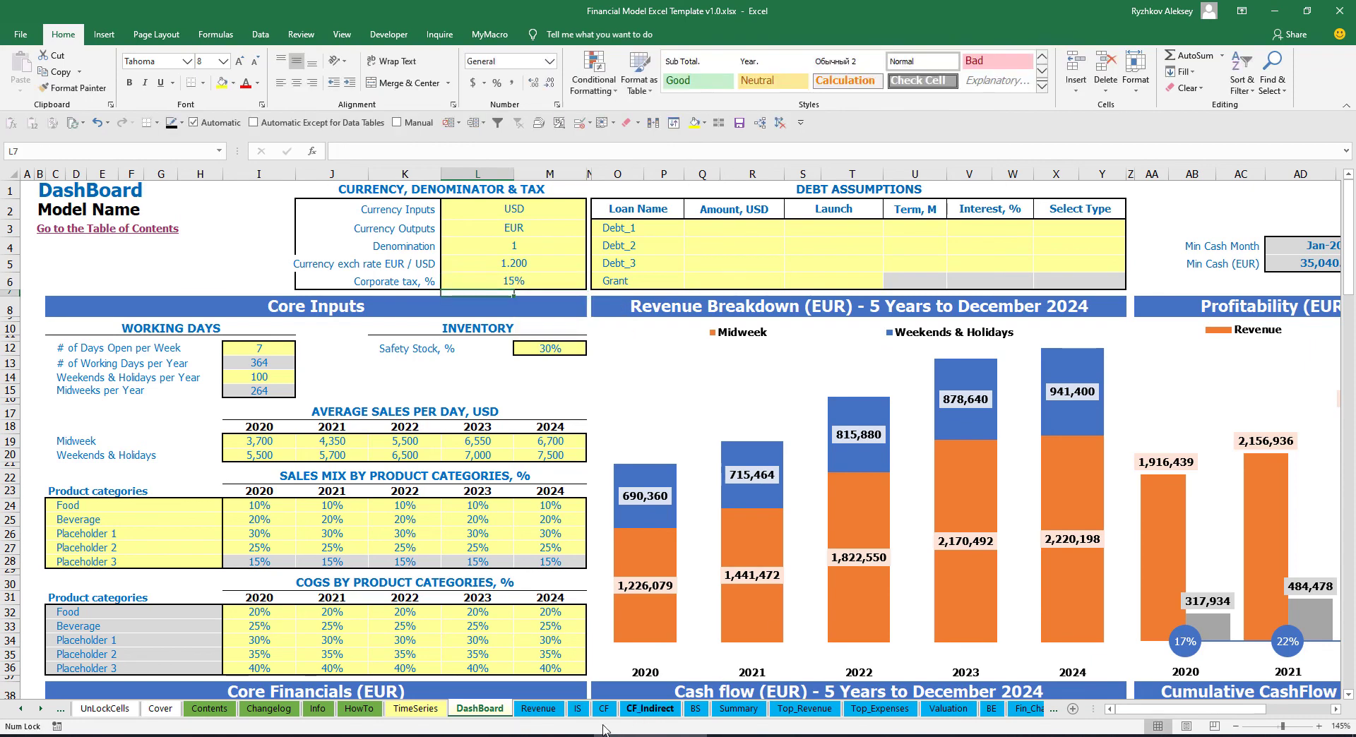
left_click(582, 709)
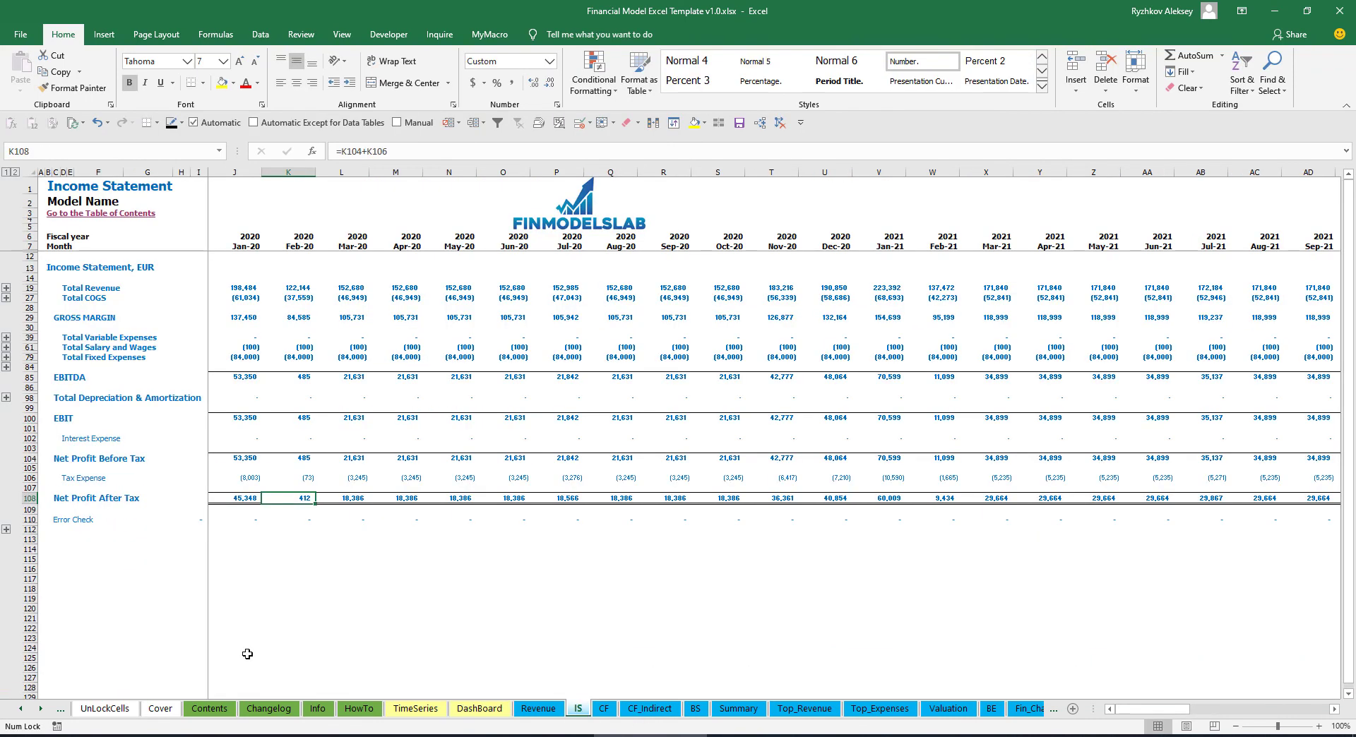
left_click(31, 479)
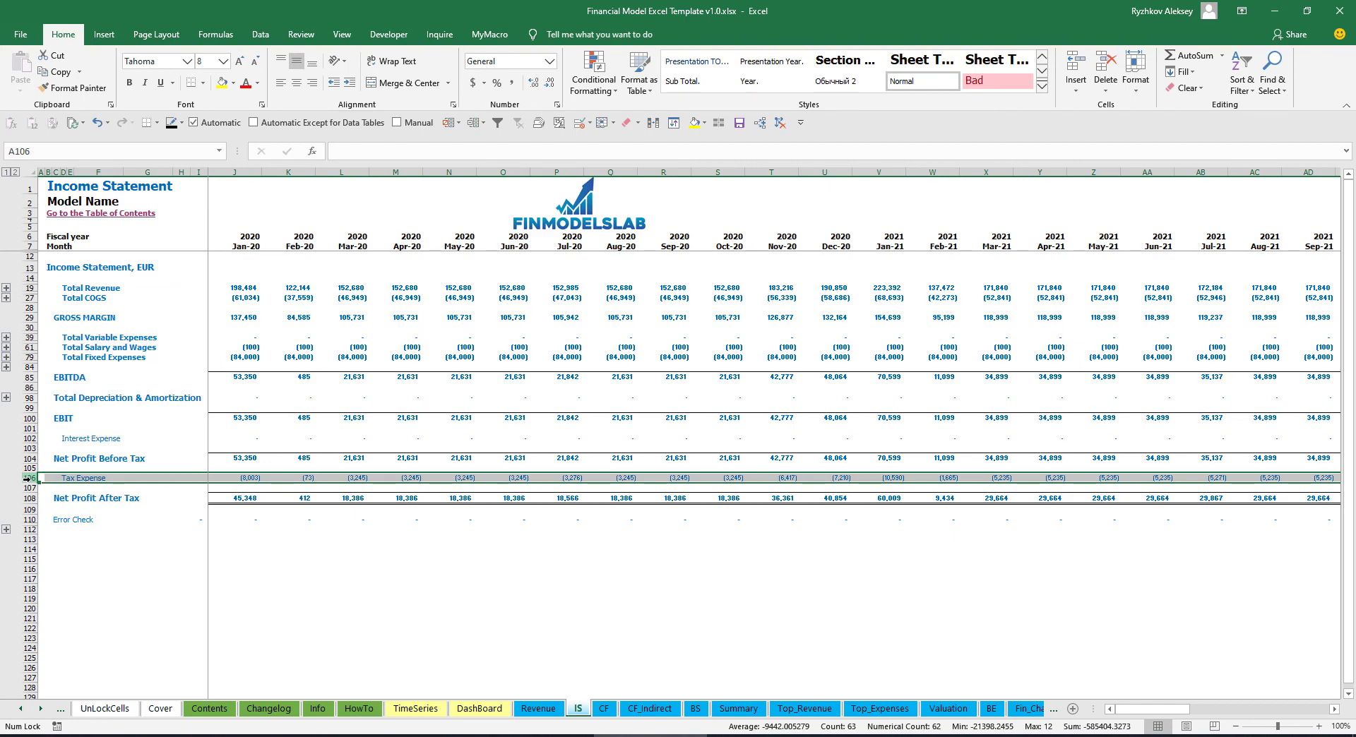